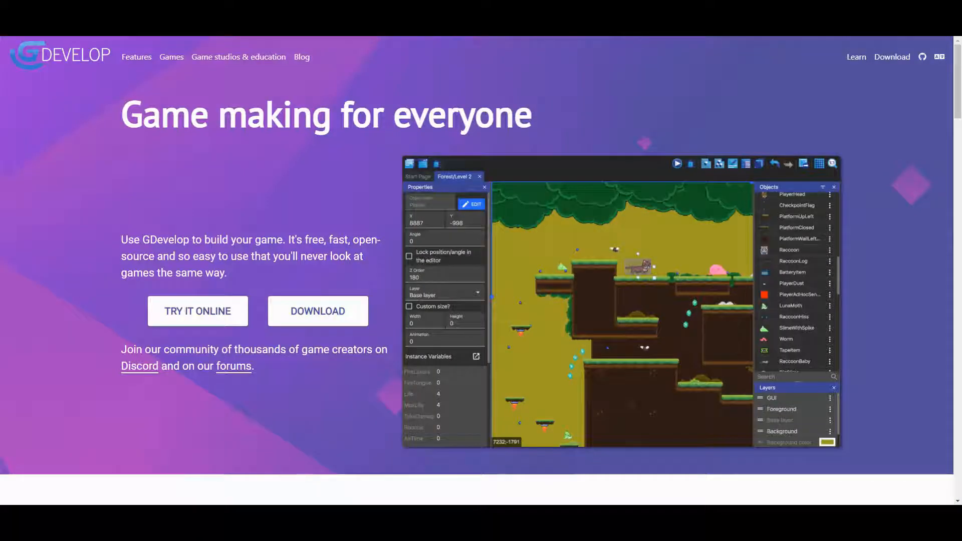
- Review the GDevelop homepage's introduction and its "Make amazing games" section
left_click_drag(121, 116, 340, 116)
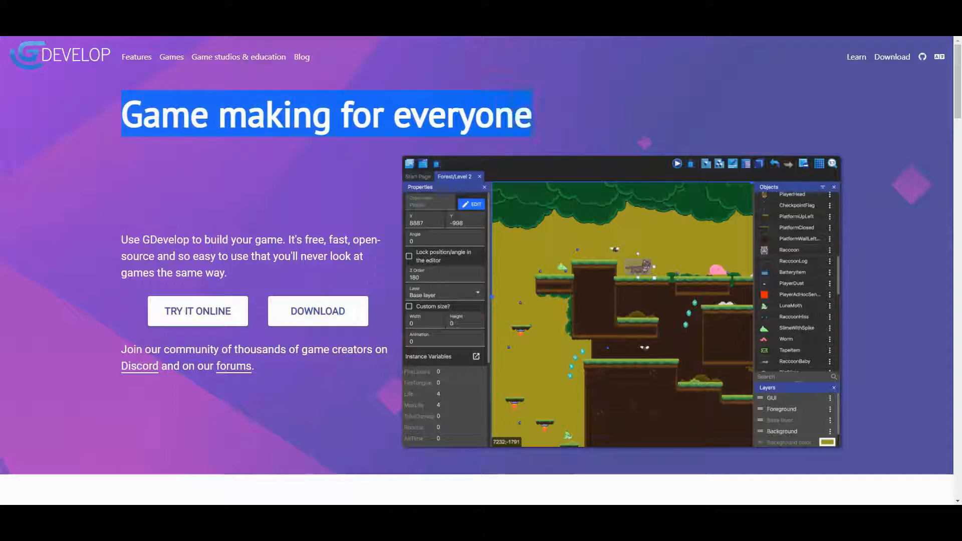
scroll(481, 271, "down", 2)
scroll(481, 271, "up", 1)
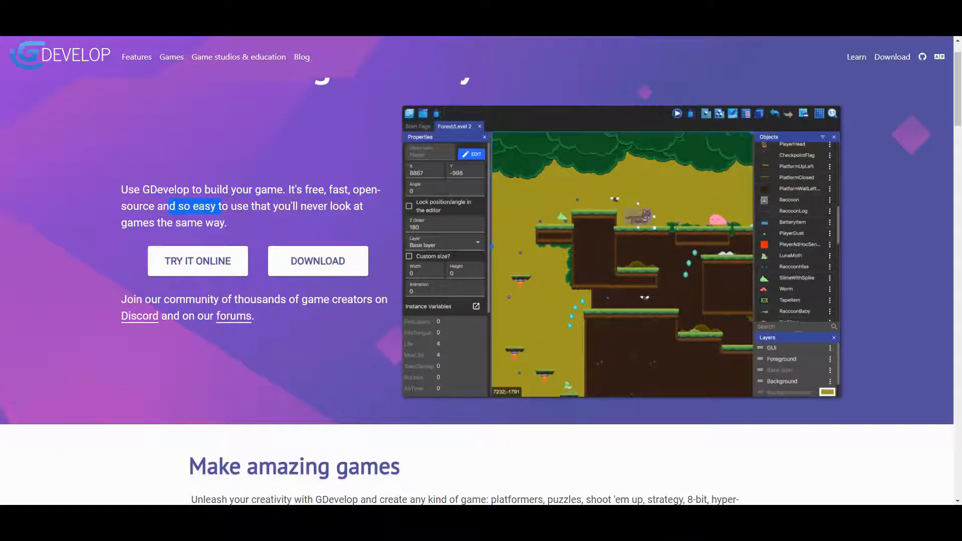
scroll(480, 271, "down", 1)
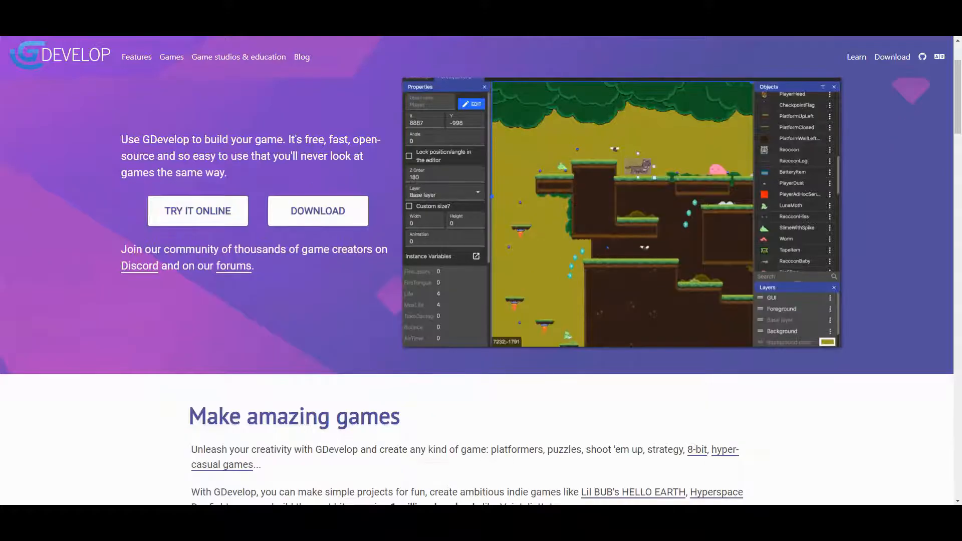
scroll(481, 271, "down", 4)
left_click_drag(219, 215, 379, 216)
scroll(481, 271, "down", 8)
scroll(481, 271, "up", 6)
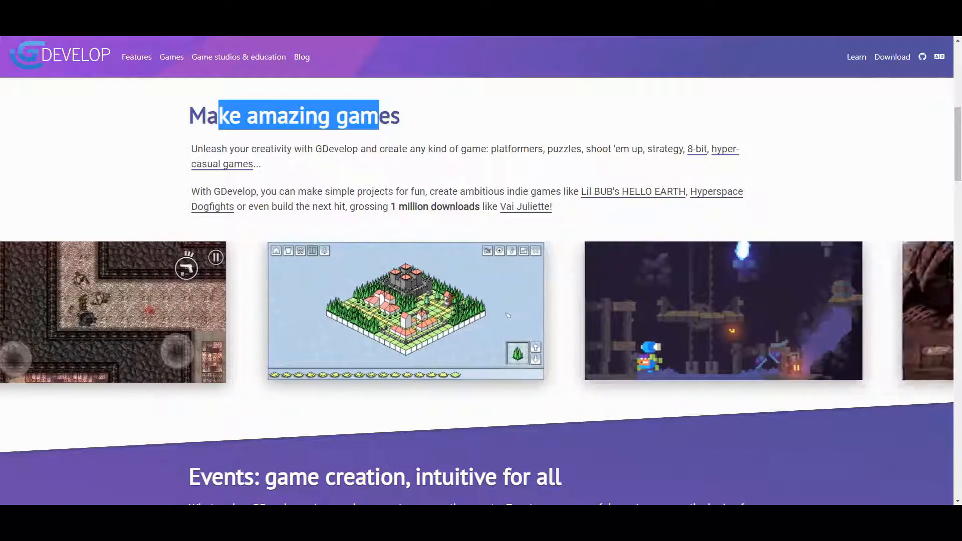
- Examine the homepage section "Events: game creation, intuitive for all" and highlight the word "Events" in its heading
scroll(578, 315, "down", 3)
scroll(481, 290, "down", 3)
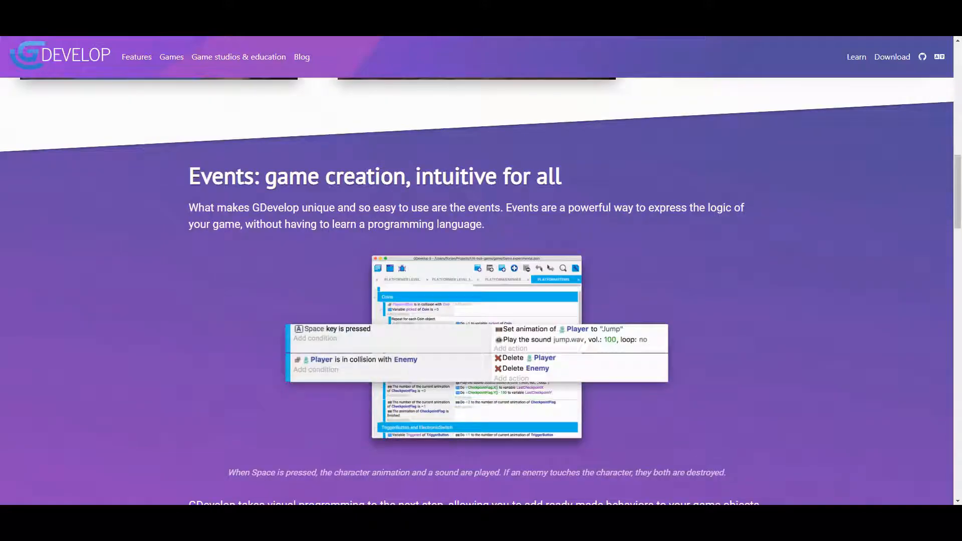
left_click_drag(188, 176, 223, 176)
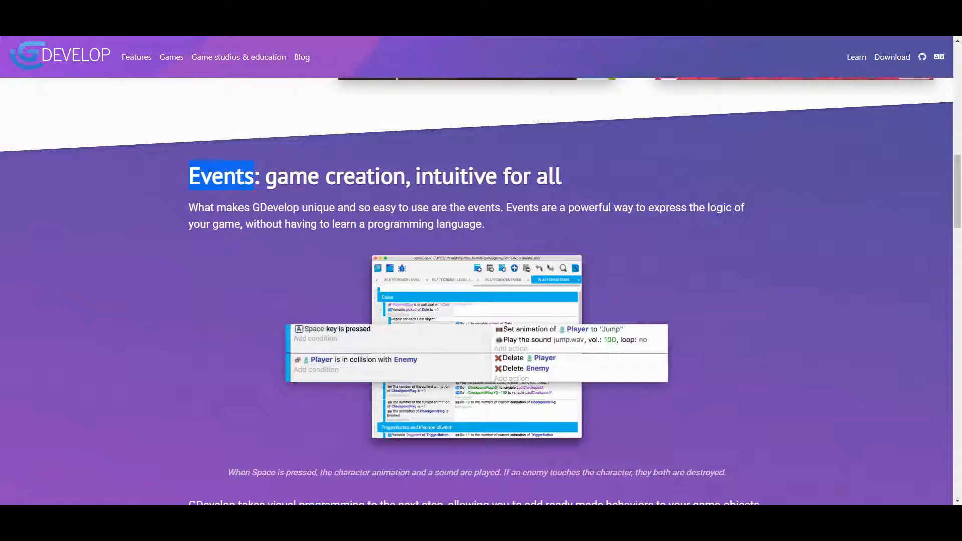
scroll(481, 290, "down", 3)
scroll(481, 290, "up", 4)
double_click(221, 227)
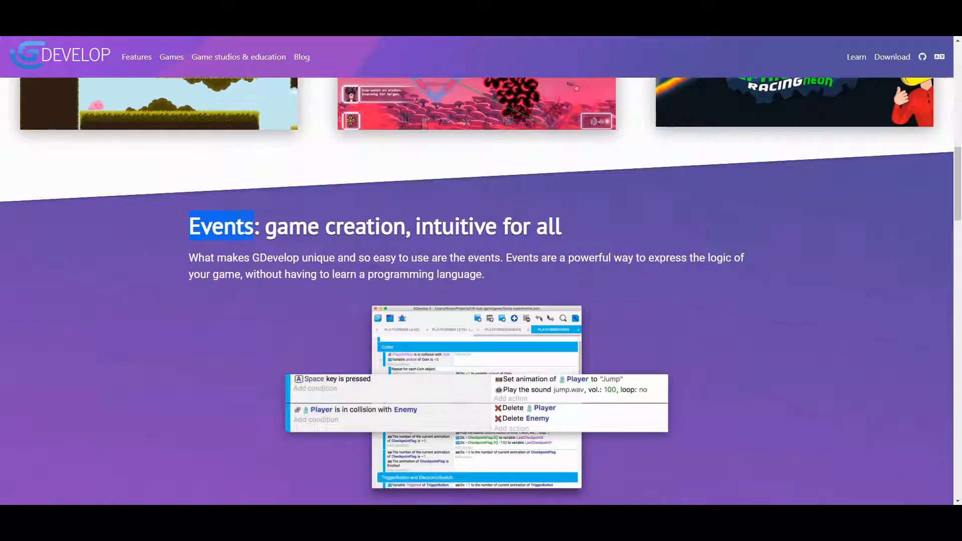
left_click(221, 226)
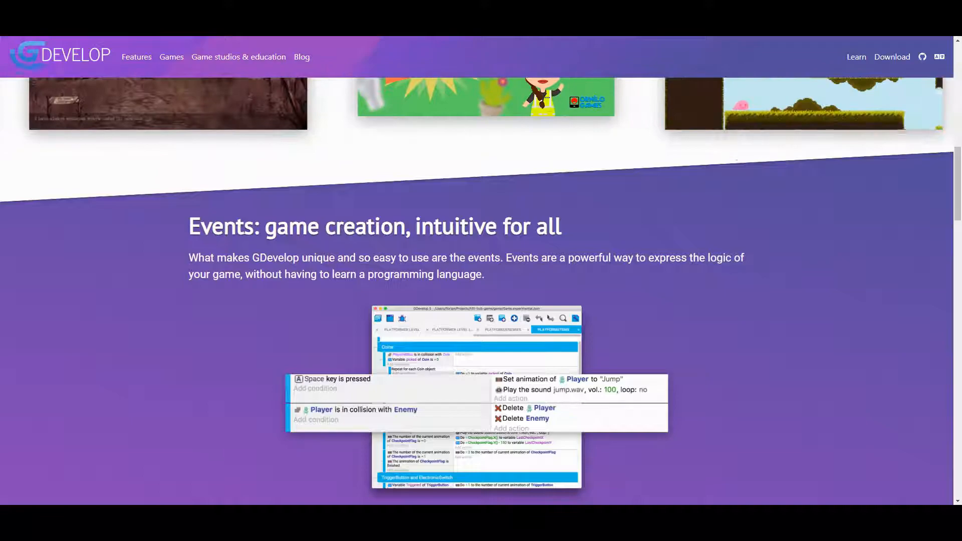
- Read the homepage section "Publish your game anywhere, in one click", highlighting parts of its heading
scroll(481, 290, "down", 1)
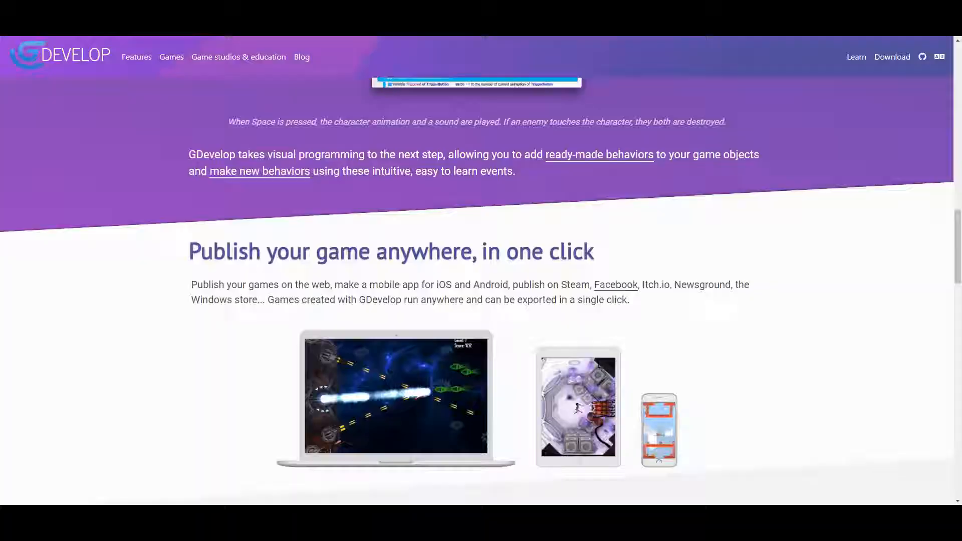
scroll(481, 291, "down", 1)
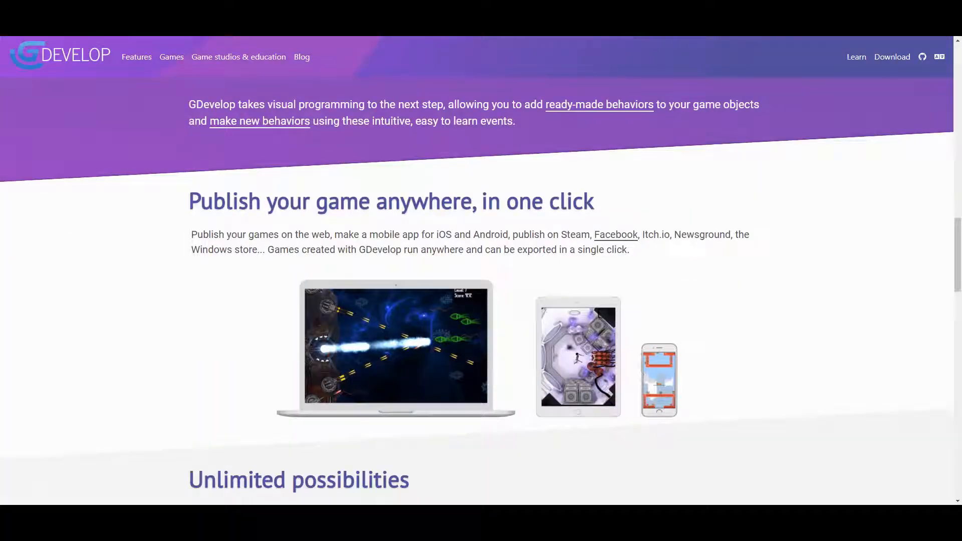
left_click_drag(200, 201, 290, 202)
left_click_drag(429, 201, 501, 201)
left_click_drag(594, 202, 400, 202)
left_click(400, 201)
scroll(480, 290, "down", 5)
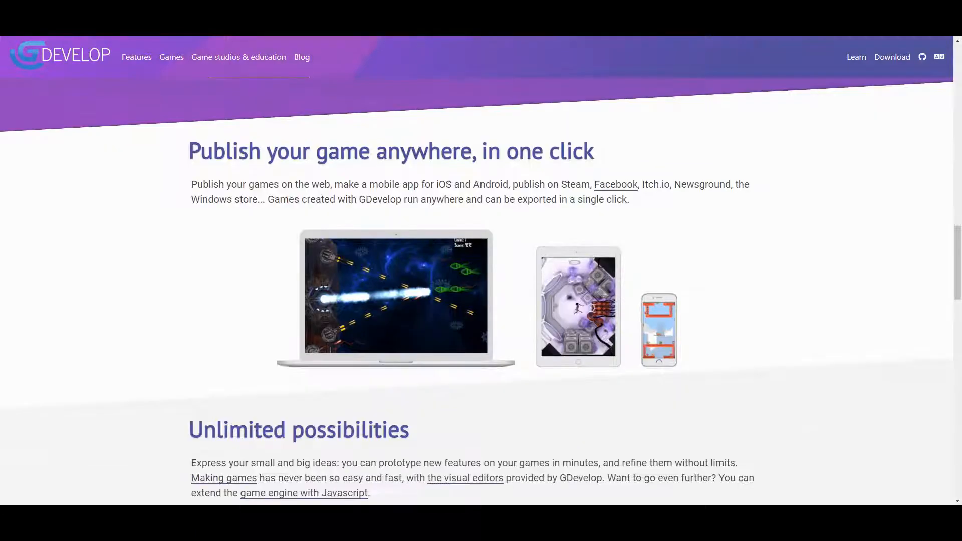
- Look over the homepage sections "Unlimited possibilities" and "Get started with tutorials"
scroll(481, 291, "down", 9)
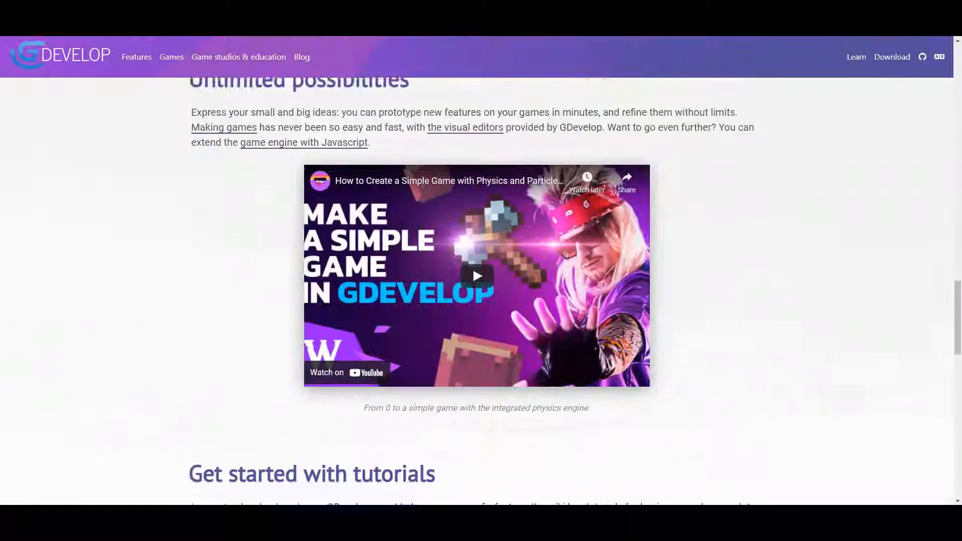
scroll(455, 282, "down", 2)
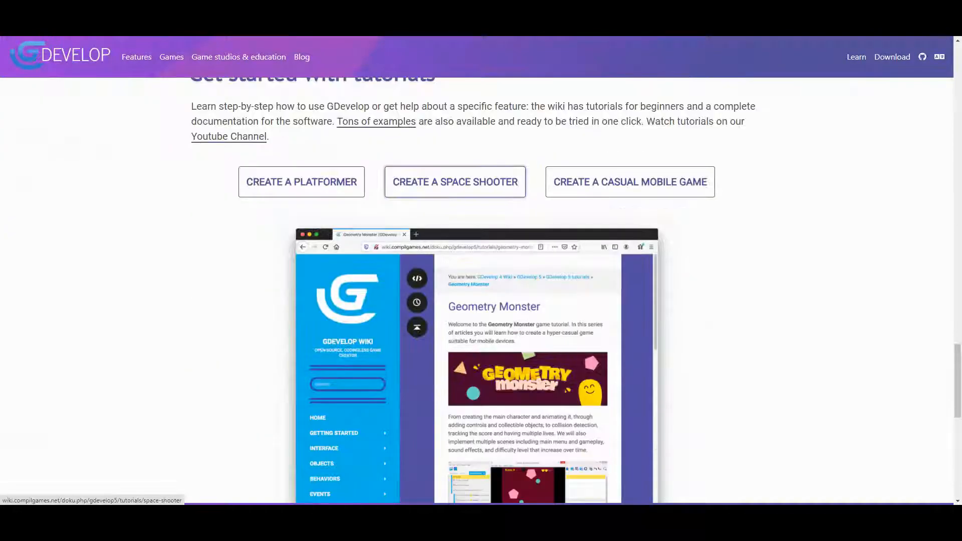
scroll(455, 231, "up", 1)
scroll(455, 232, "down", 3)
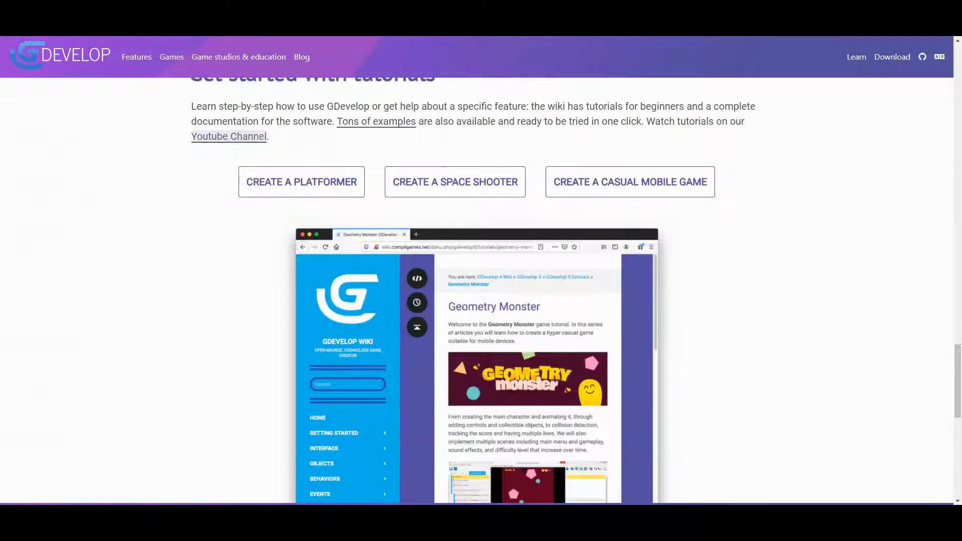
scroll(455, 232, "up", 2)
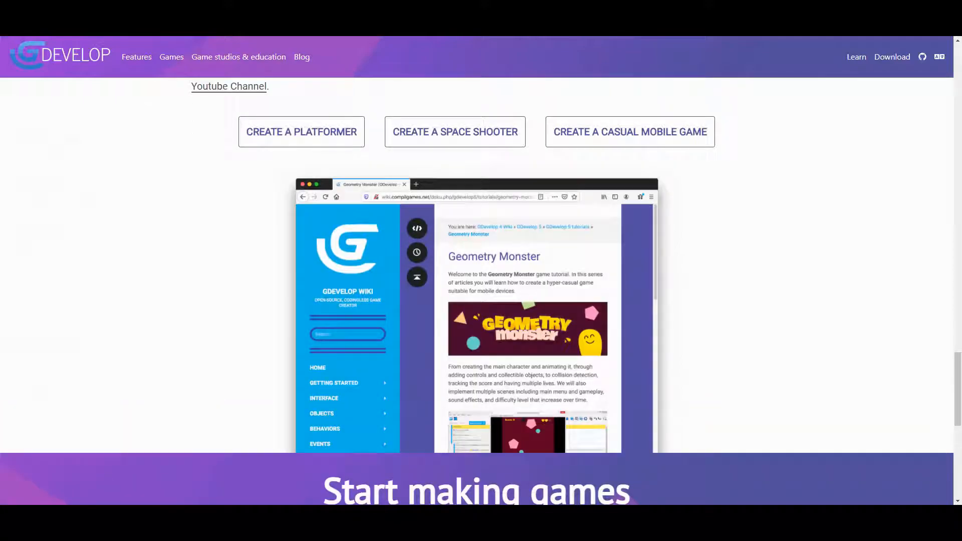
scroll(455, 232, "down", 1)
scroll(455, 232, "up", 1)
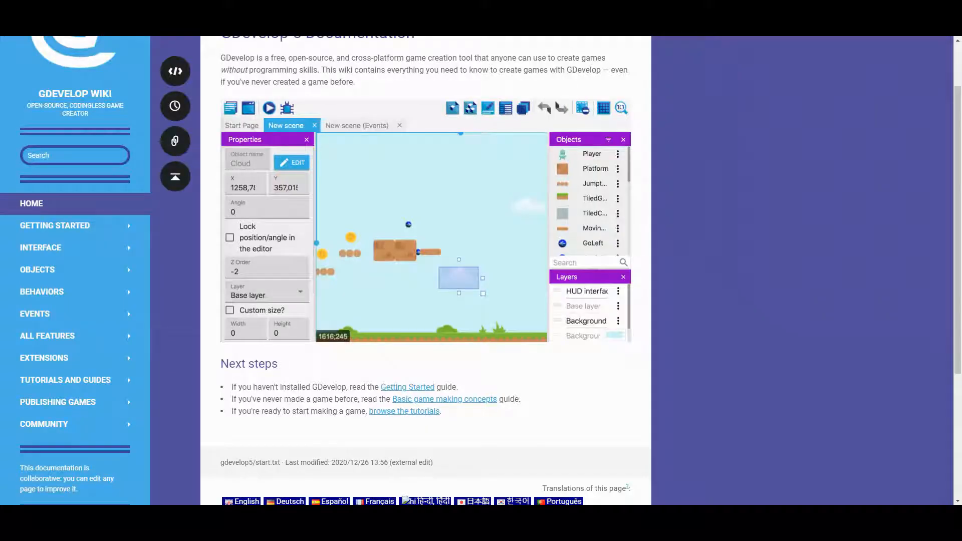
- Visit the GDevelop 4 Wiki from the documentation start page and return to the GDevelop 5 documentation
scroll(426, 251, "up", 2)
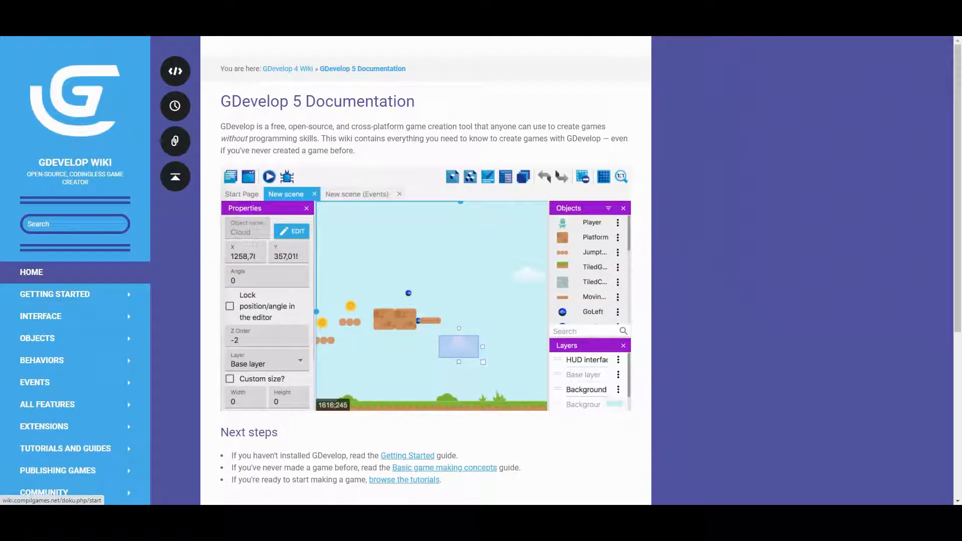
left_click(287, 68)
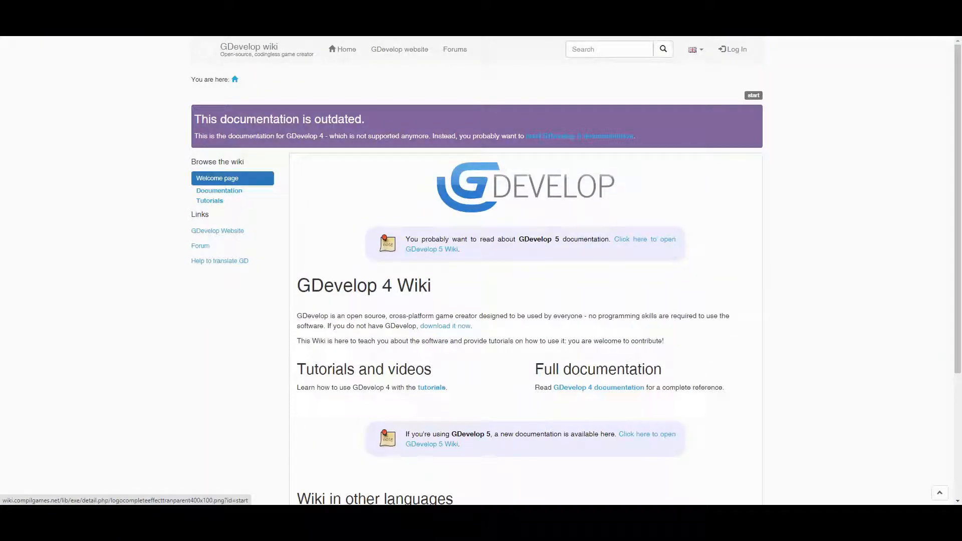
left_click(431, 249)
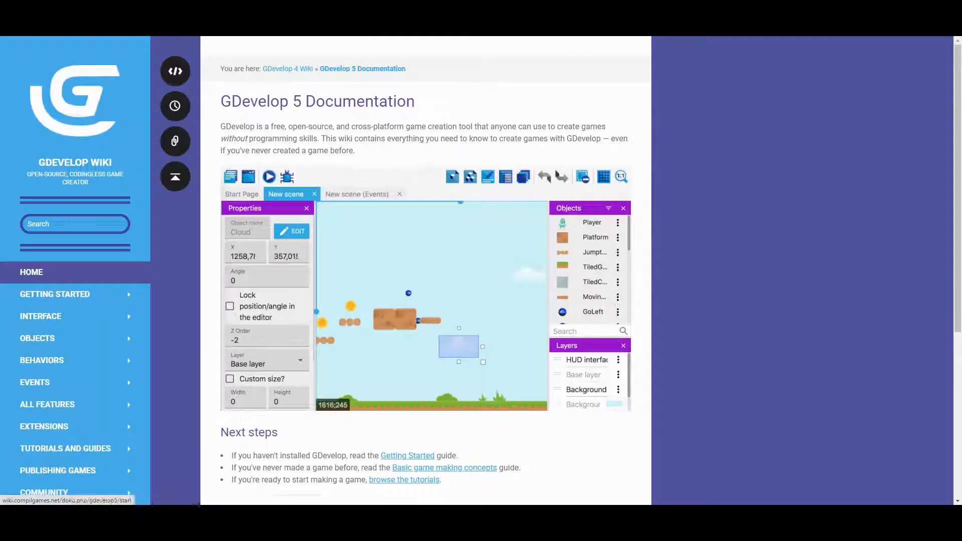
- Browse the GDevelop 5 documentation's start page and the wiki's topic categories, including Getting Started, Objects and All Features
scroll(75, 225, "down", 2)
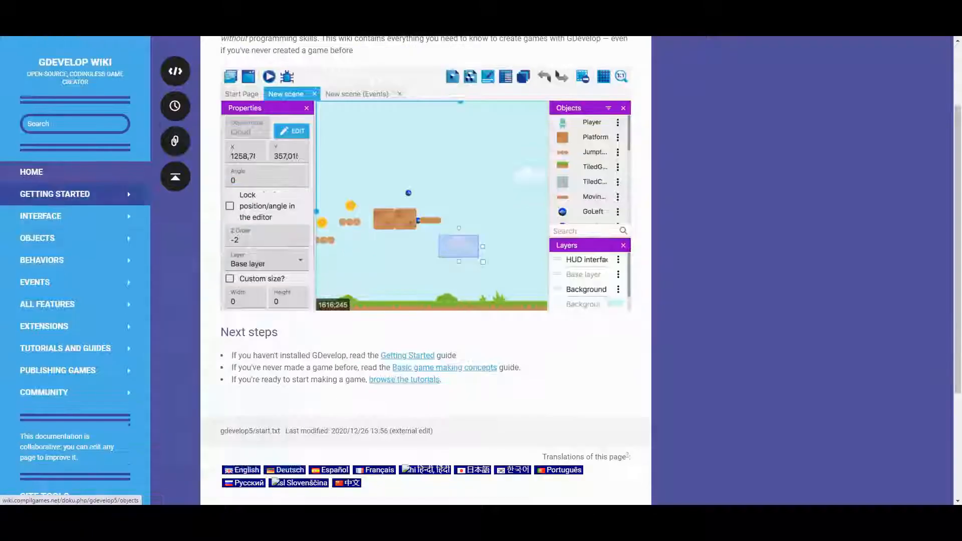
mouse_move(75, 194)
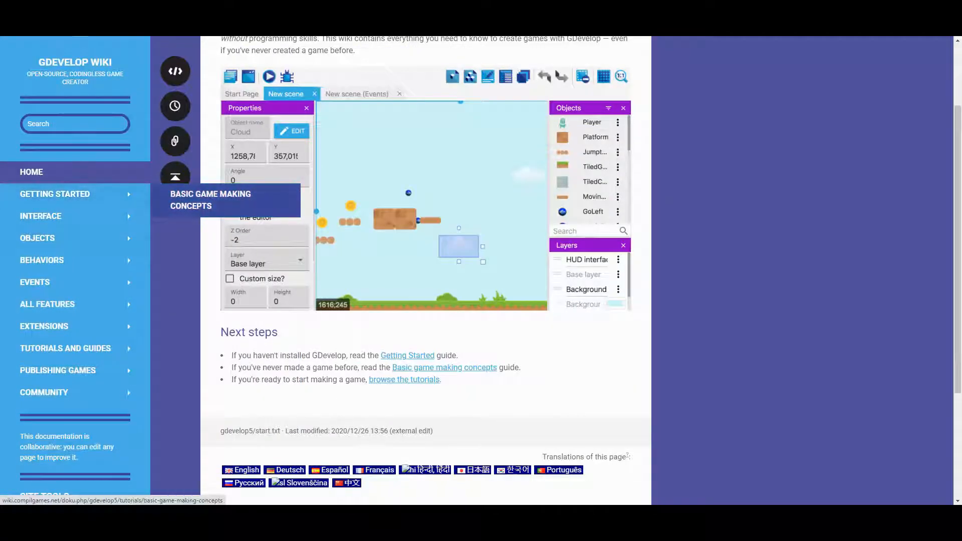
scroll(140, 196, "down", 1)
mouse_move(75, 166)
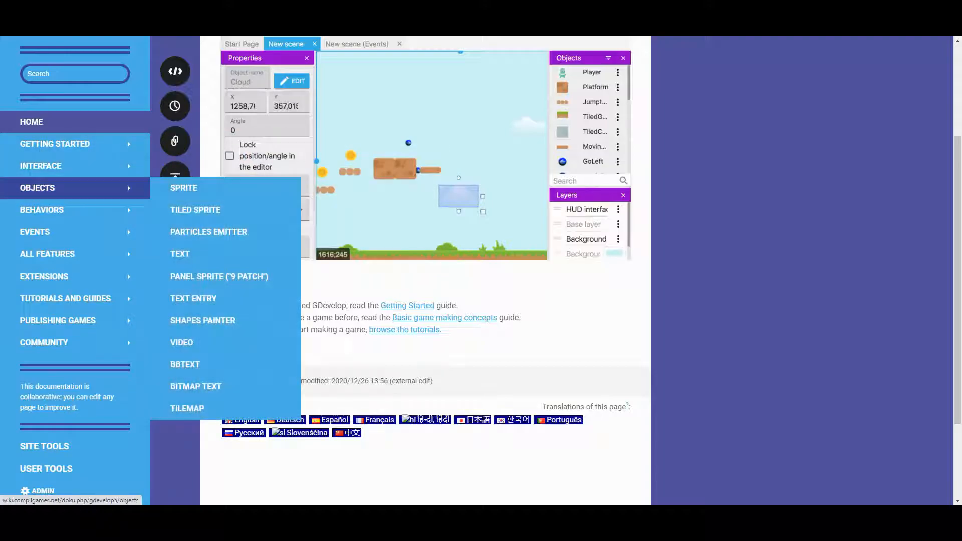
scroll(75, 132, "down", 2)
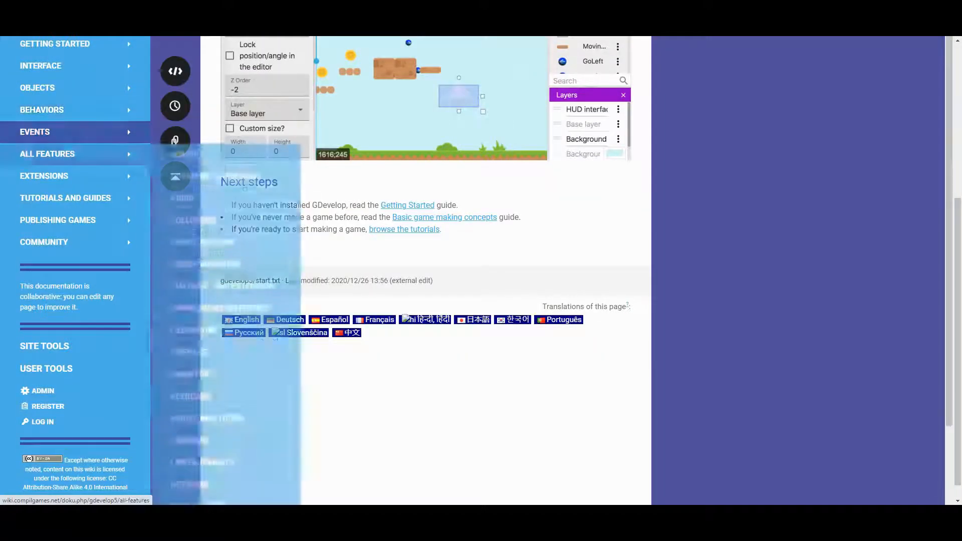
scroll(426, 270, "down", 1)
scroll(426, 270, "up", 3)
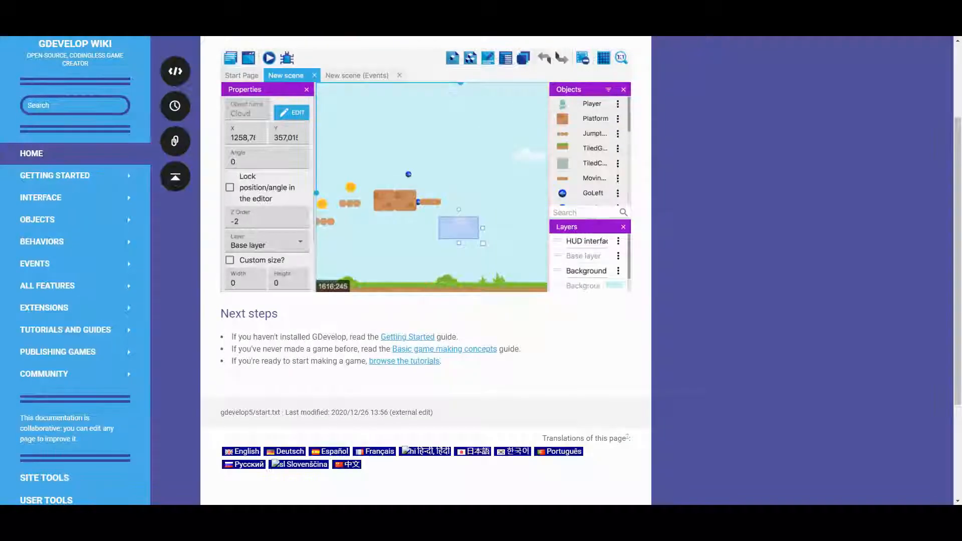
scroll(425, 270, "up", 3)
scroll(426, 270, "down", 2)
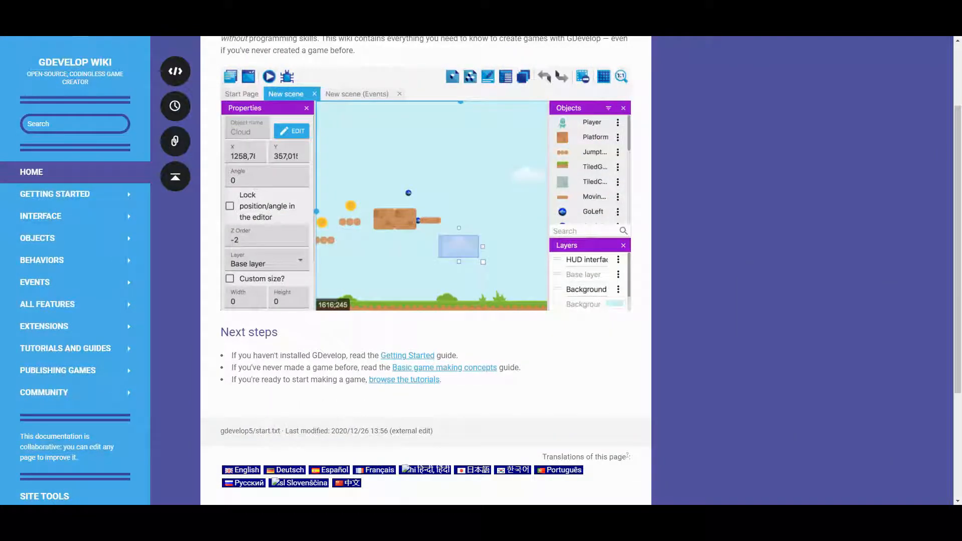
scroll(425, 271, "up", 2)
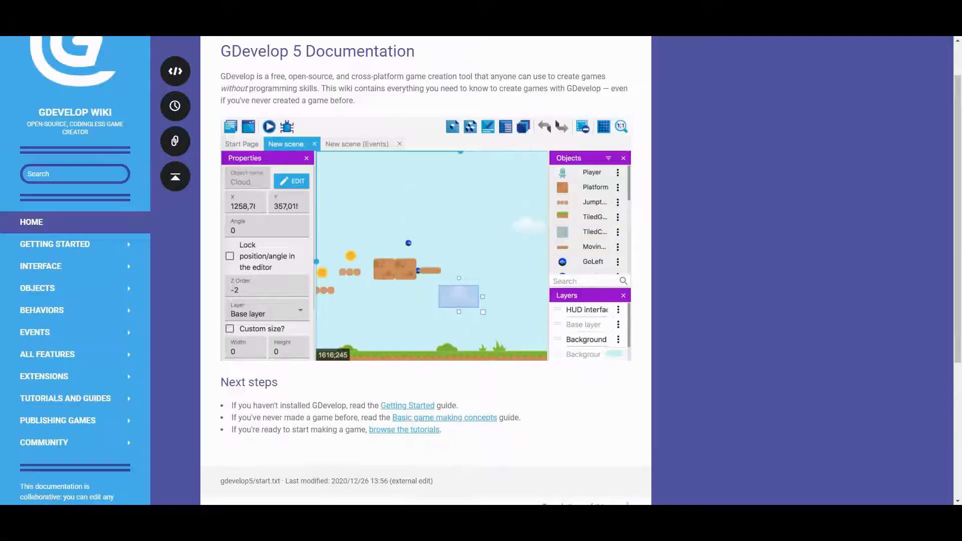
mouse_move(355, 150)
left_mouse_down()
mouse_move(221, 126)
mouse_move(355, 150)
left_mouse_up()
left_click(355, 150)
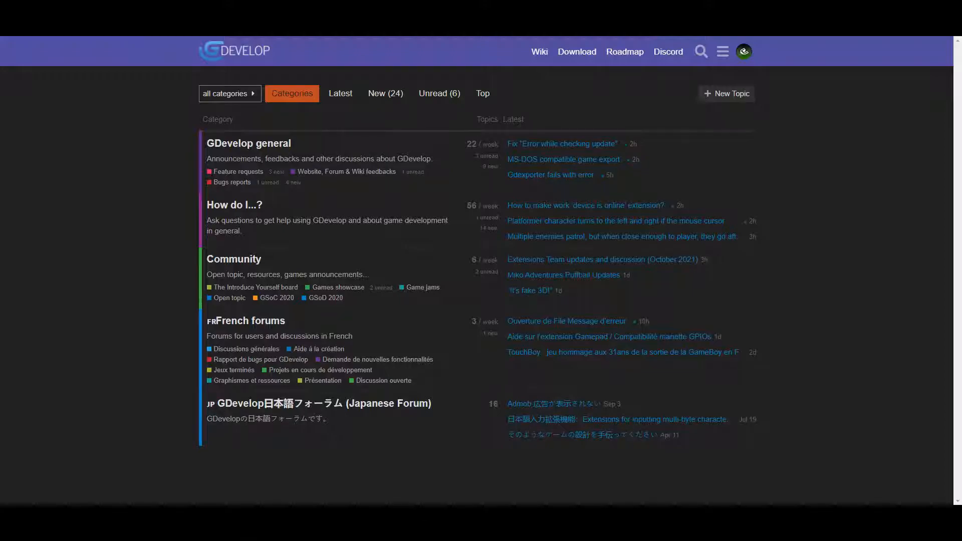
- Look over the GDevelop forum's category list and open the "How do I...?" category
left_click_drag(193, 84, 691, 441)
left_click(692, 450)
left_click(234, 205)
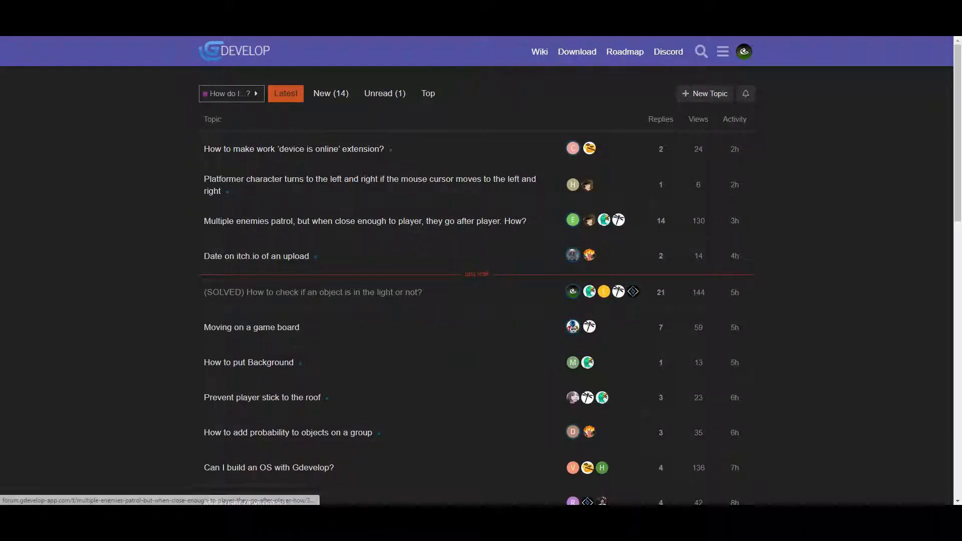
- Look through the topics in the "How do I...?" forum category and briefly check the forum's search option
scroll(476, 285, "down", 6)
scroll(476, 286, "down", 7)
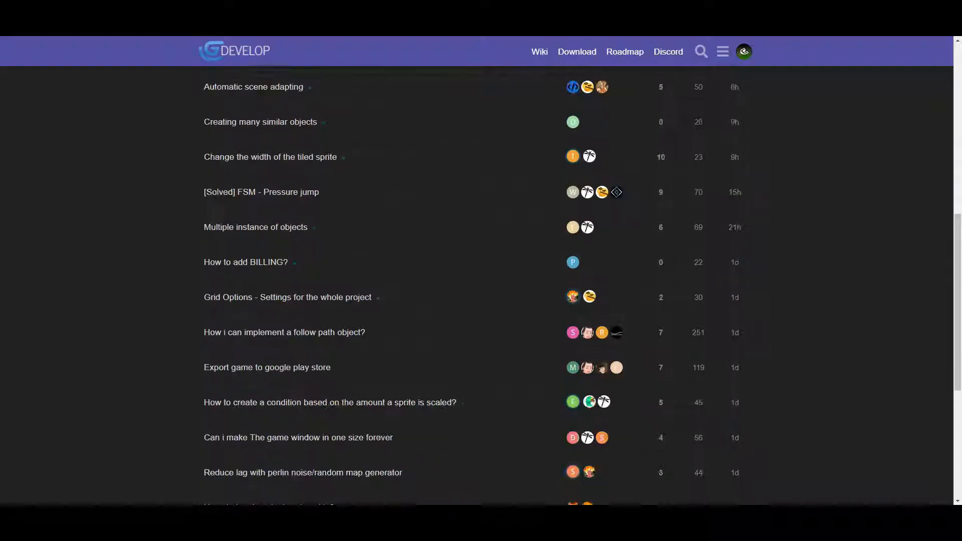
scroll(476, 286, "down", 4)
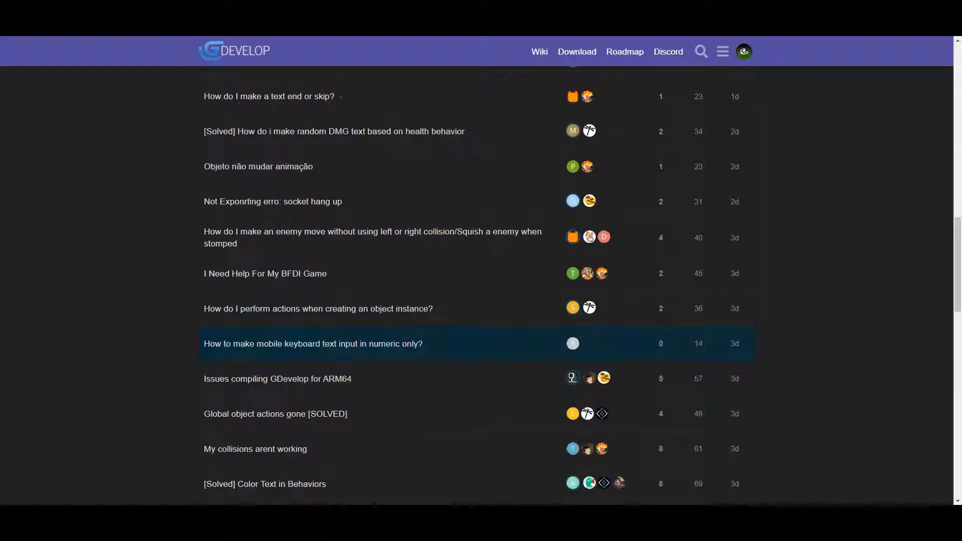
scroll(476, 285, "up", 4)
left_click(701, 51)
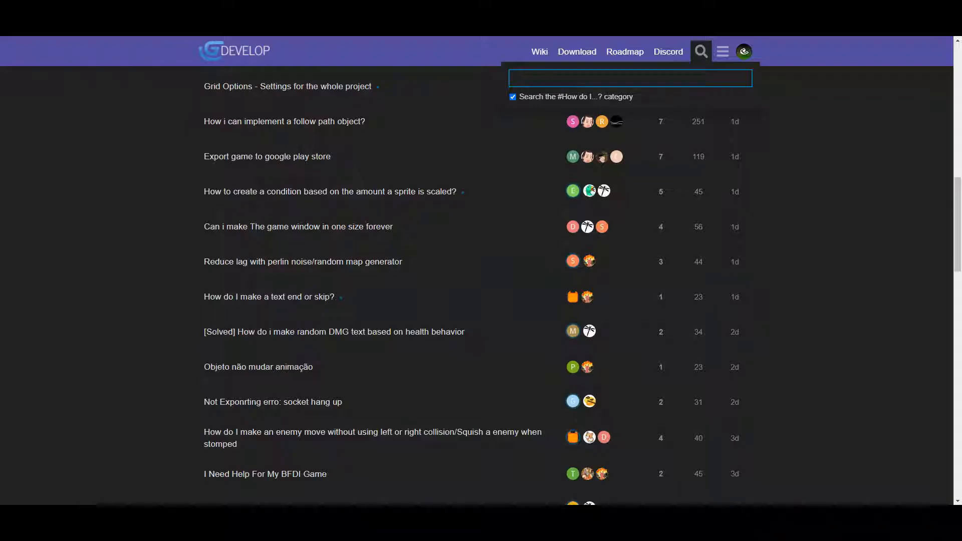
key("Escape")
scroll(740, 85, "down", 6)
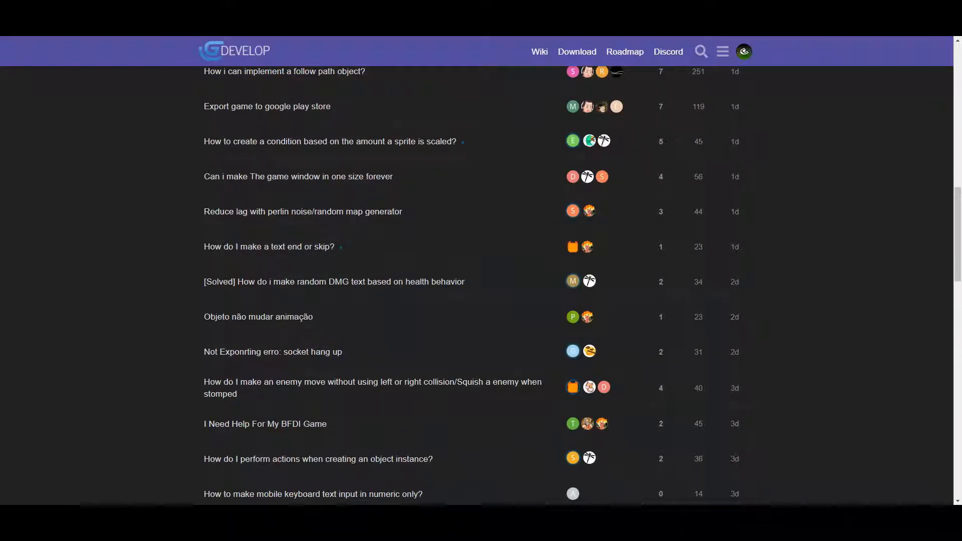
scroll(741, 85, "down", 11)
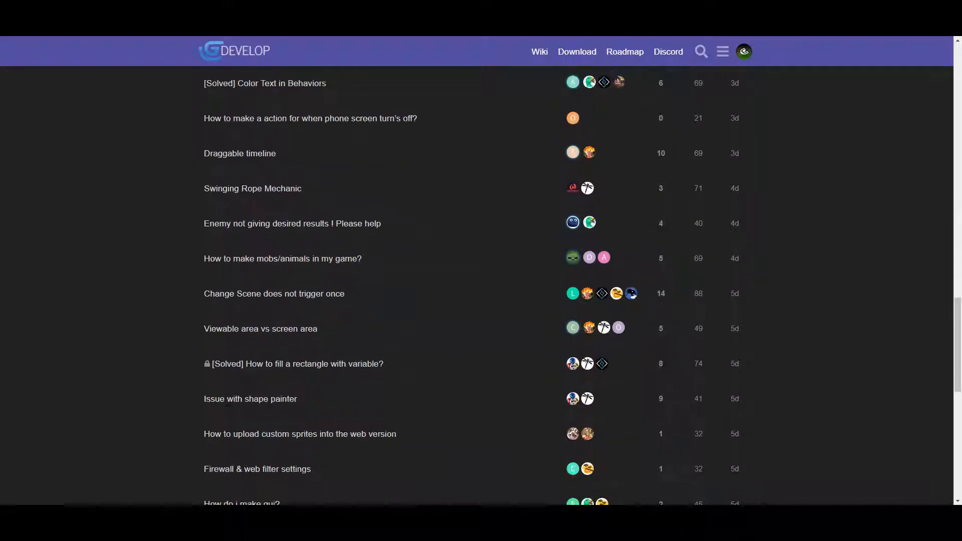
scroll(301, 153, "down", 9)
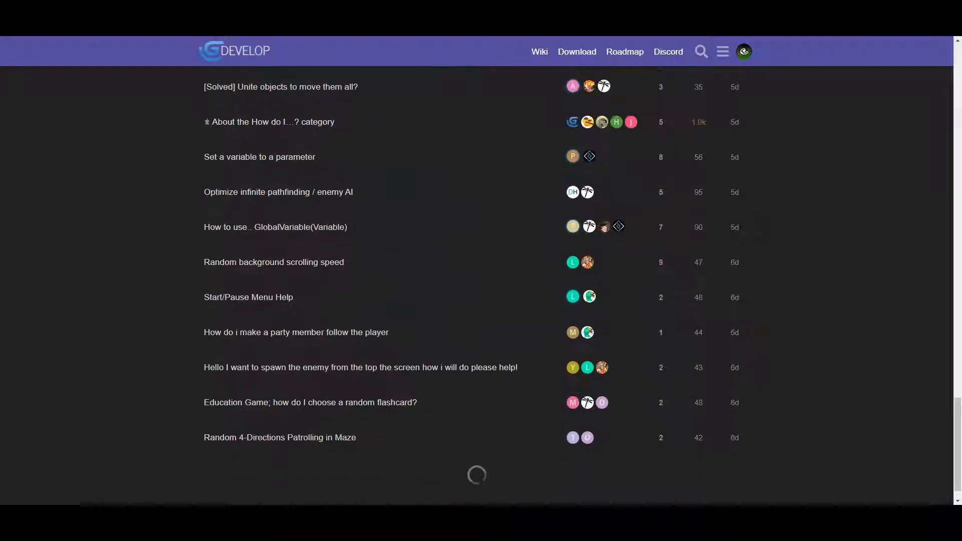
scroll(301, 152, "down", 6)
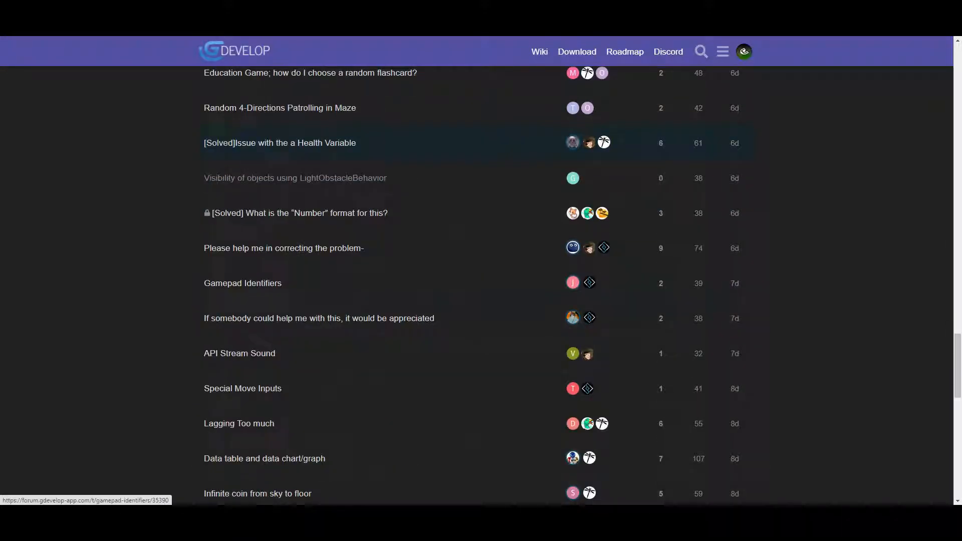
- Return to the forum's category list and switch back to the GDevelop 5 documentation
key("alt+Left")
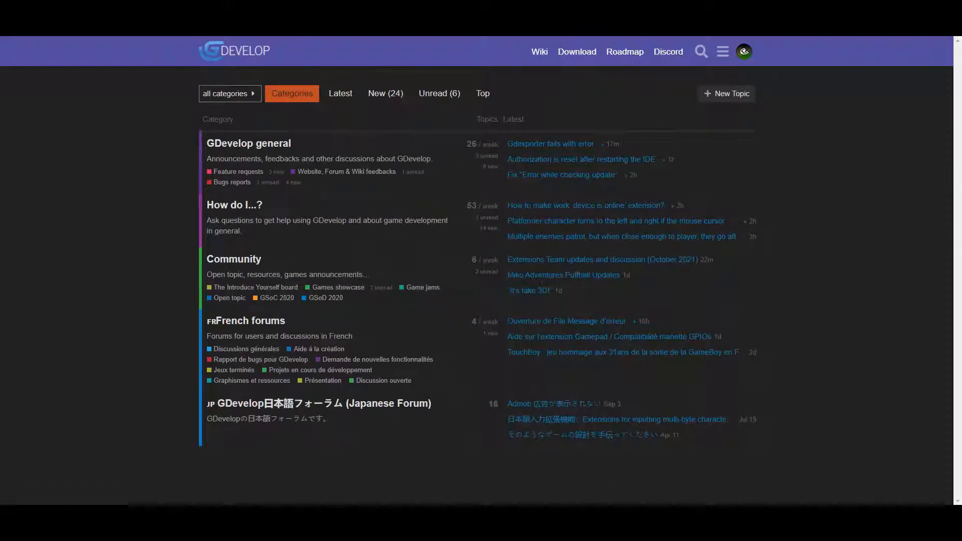
key("ctrl+Tab")
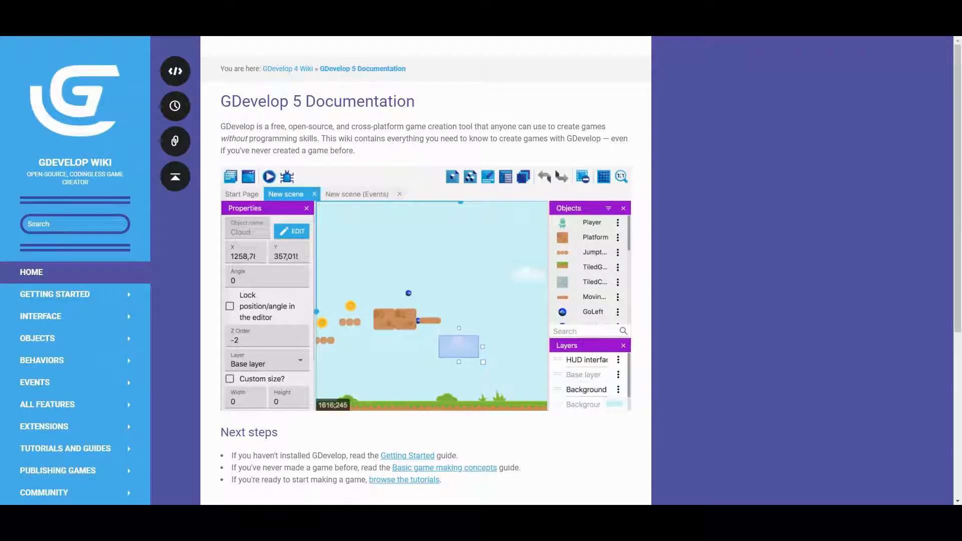
key("ctrl+Tab")
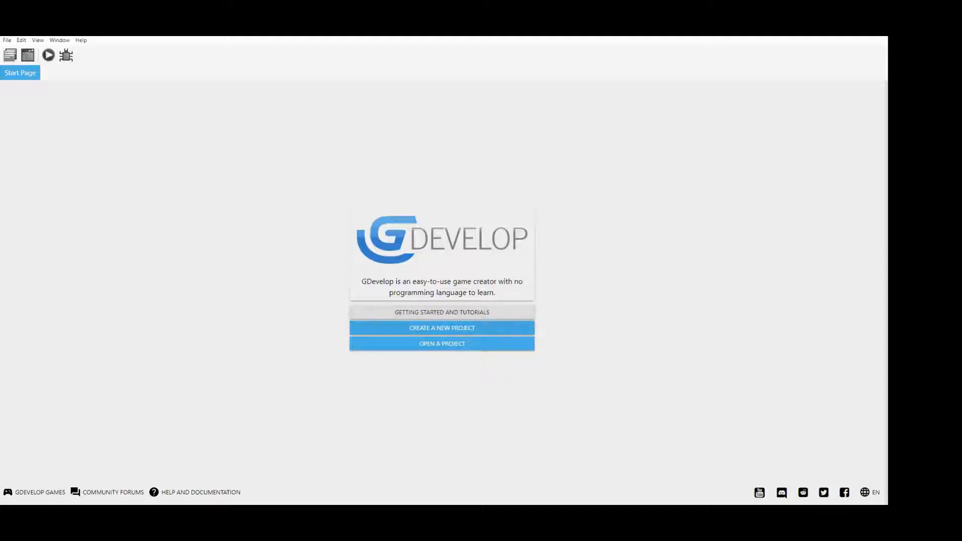
- Start creating a new project in the GDevelop desktop editor and browse the list of example games
left_click(445, 330)
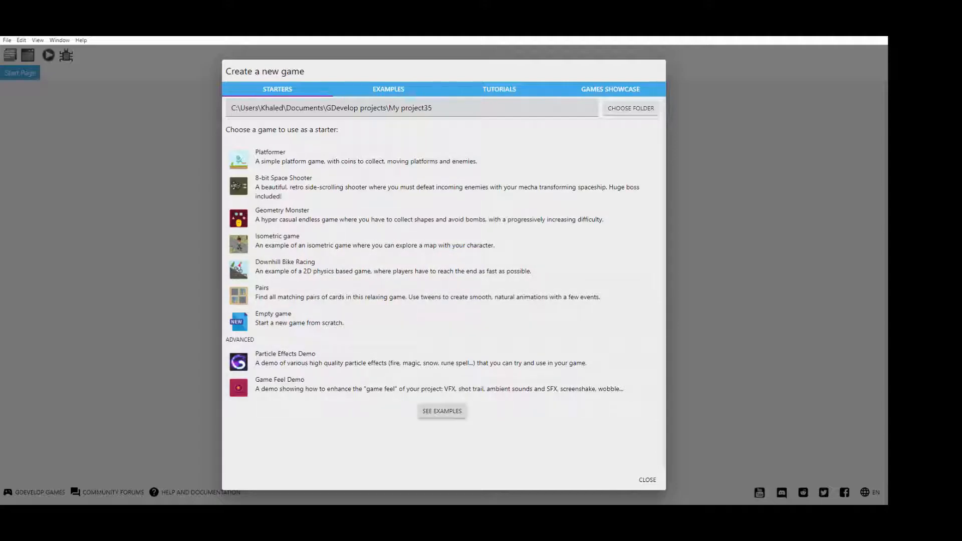
left_click(442, 411)
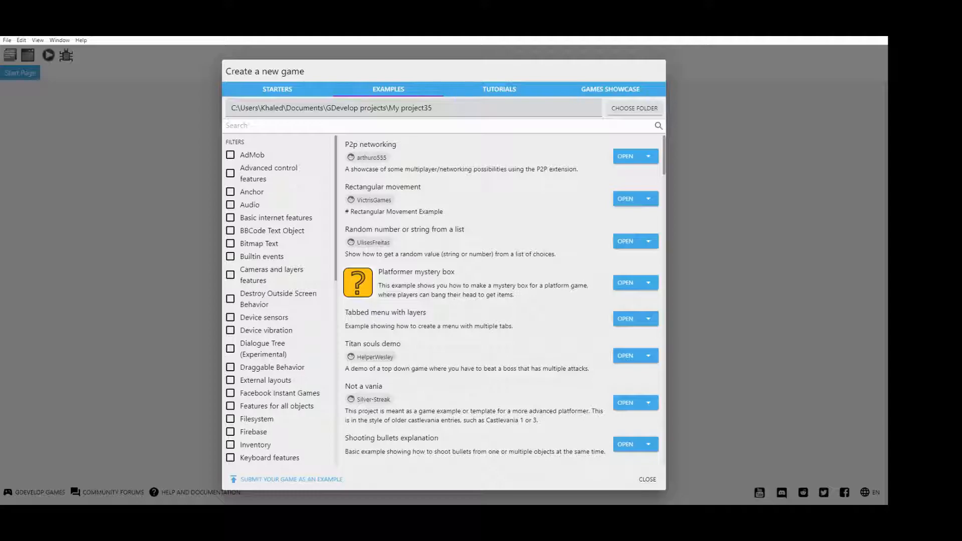
scroll(501, 300, "down", 4)
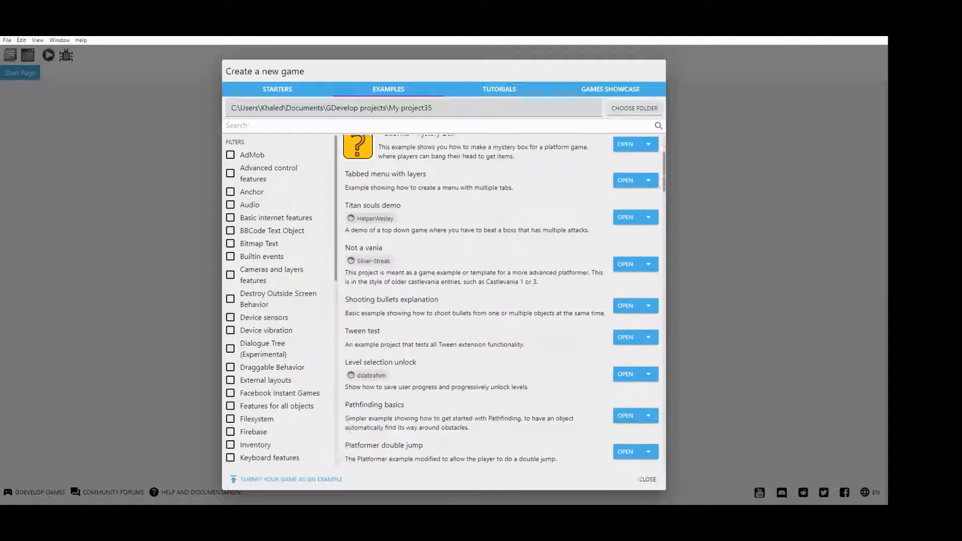
scroll(501, 300, "down", 4)
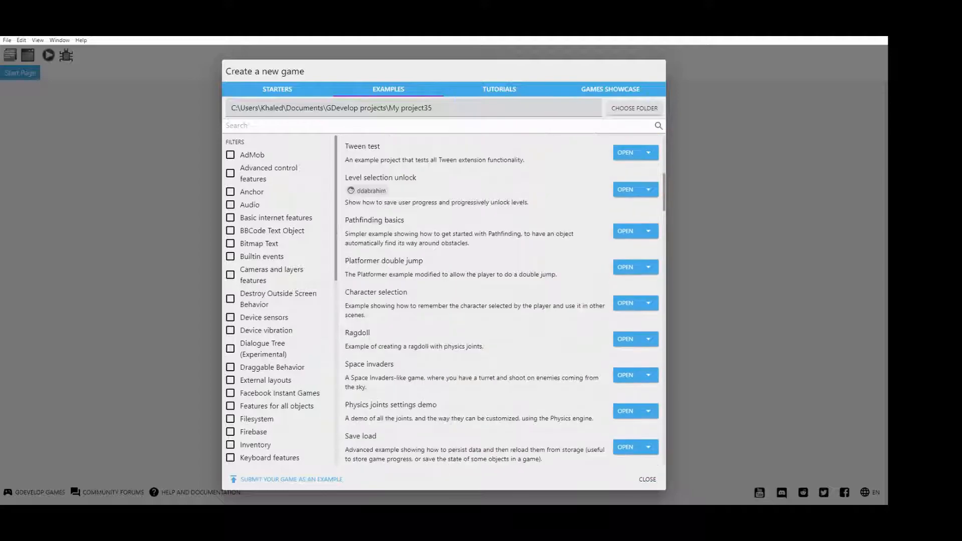
scroll(501, 301, "down", 2)
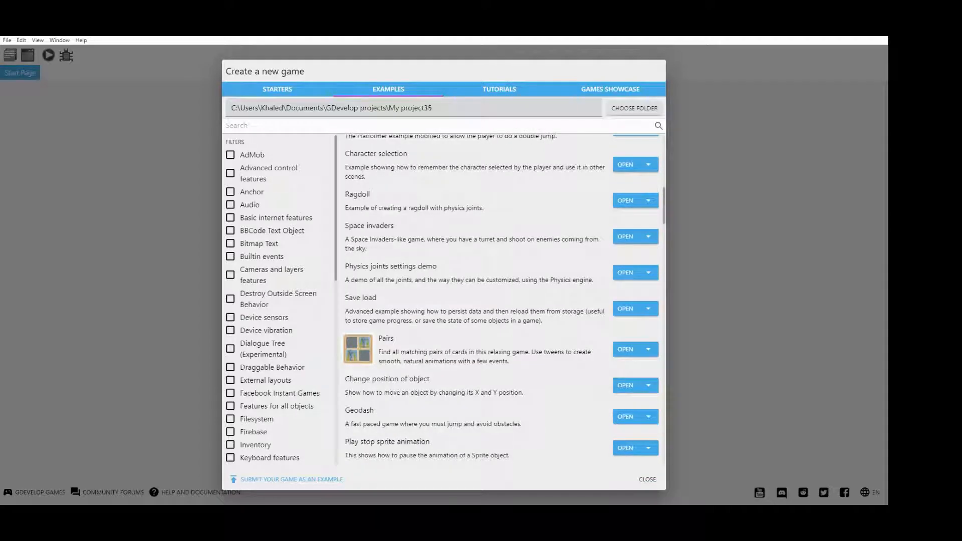
scroll(501, 301, "down", 2)
scroll(501, 301, "down", 2)
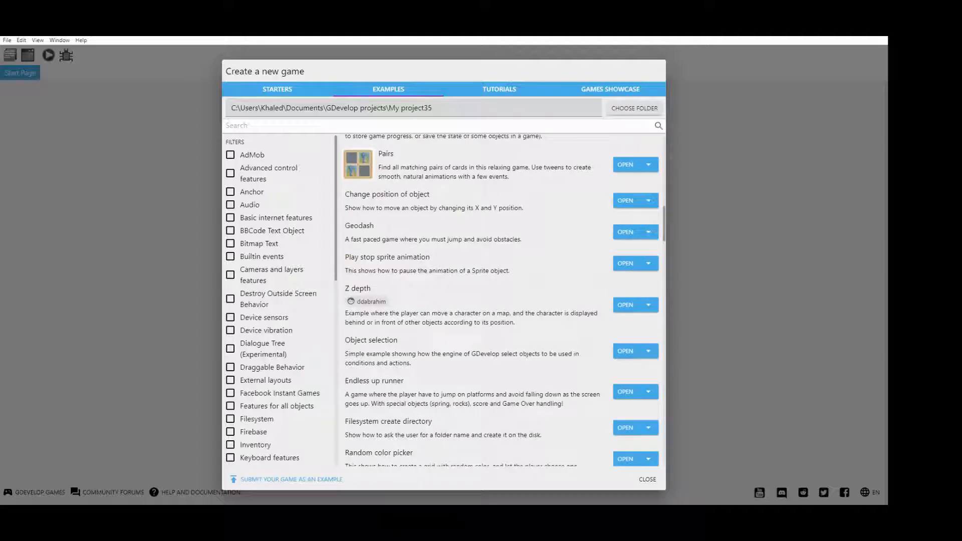
scroll(501, 300, "down", 18)
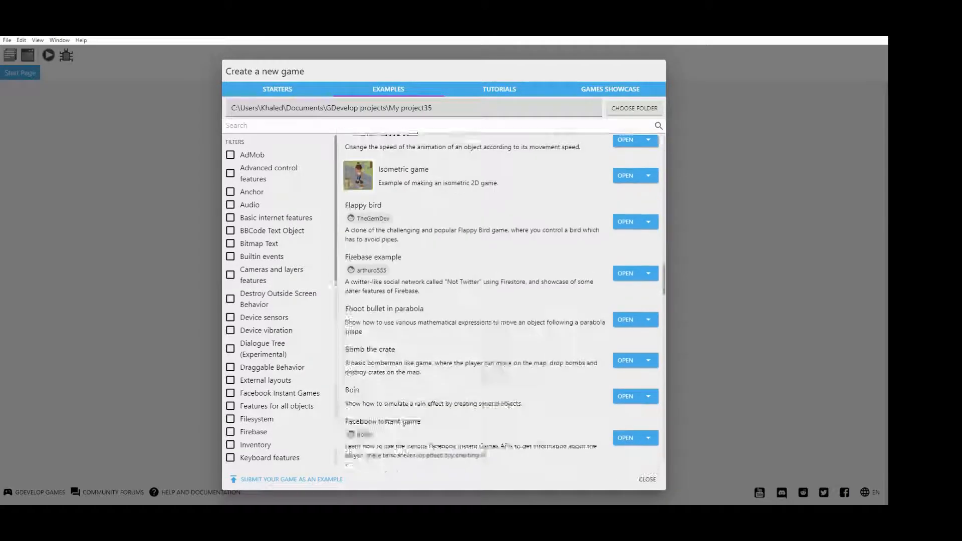
scroll(501, 301, "down", 18)
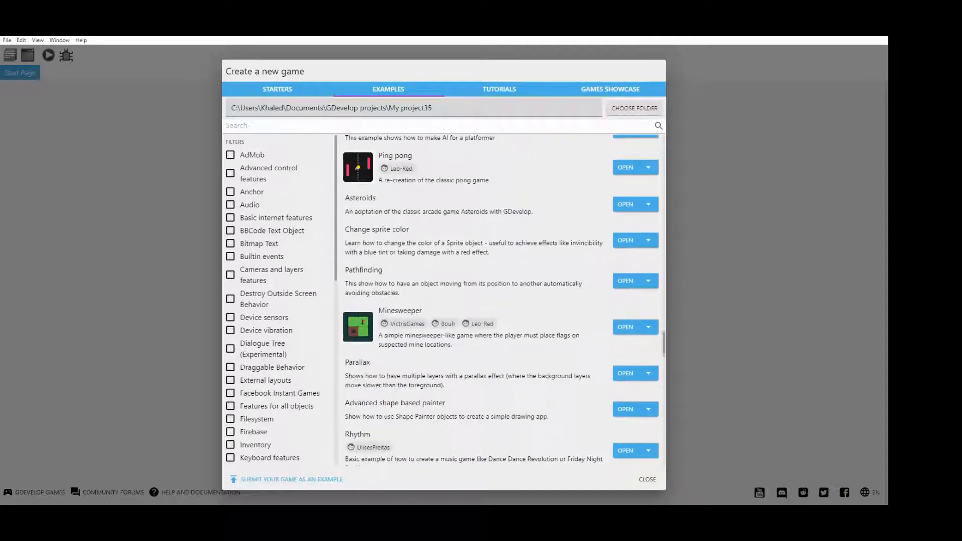
scroll(501, 301, "down", 18)
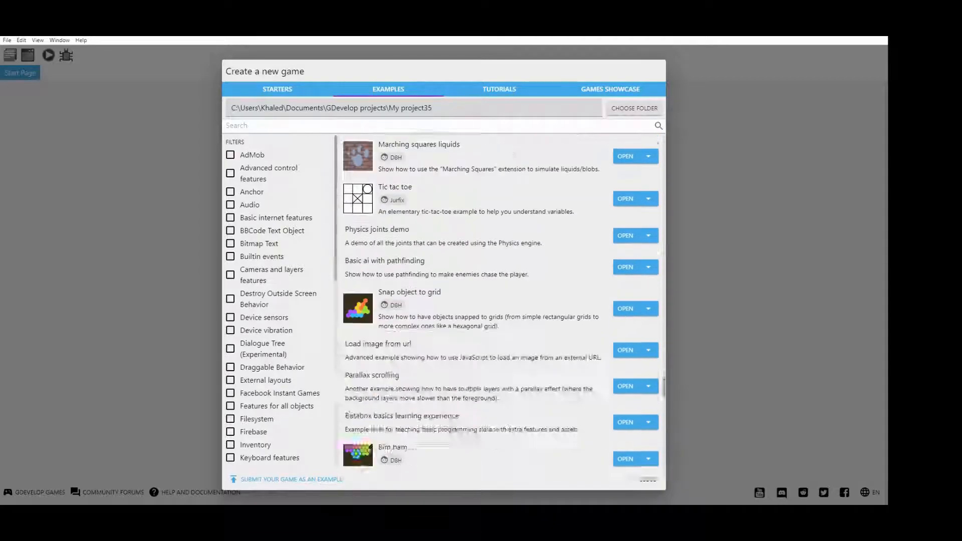
scroll(501, 301, "down", 9)
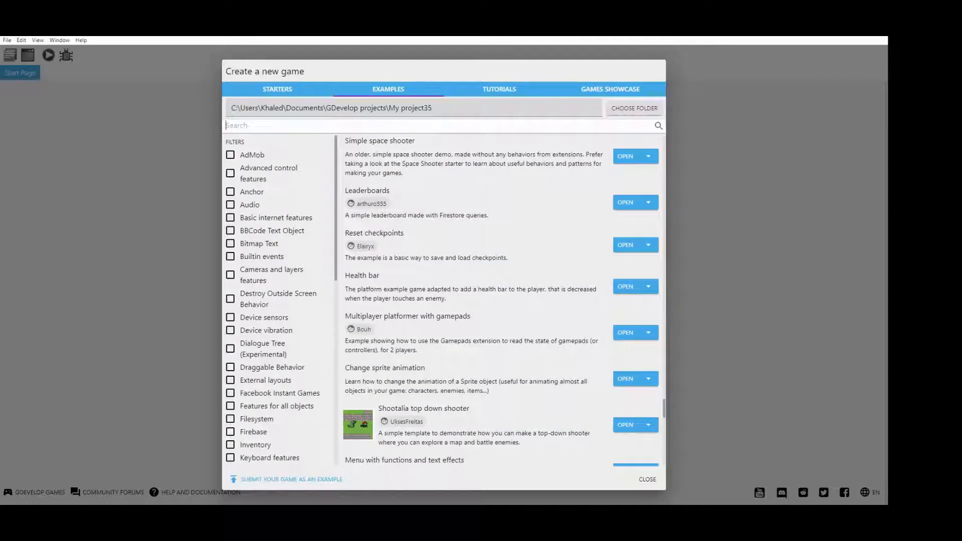
- Search the example games for "double" and clear the search
type("double")
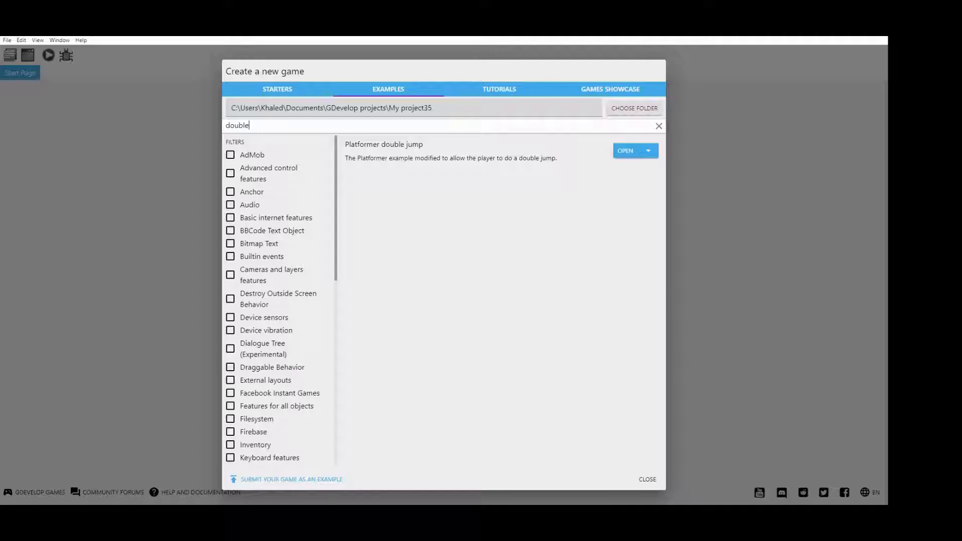
key("BackSpace")
key("BackSpace")
key("BackSpace")
key("BackSpace")
key("BackSpace")
key("BackSpace")
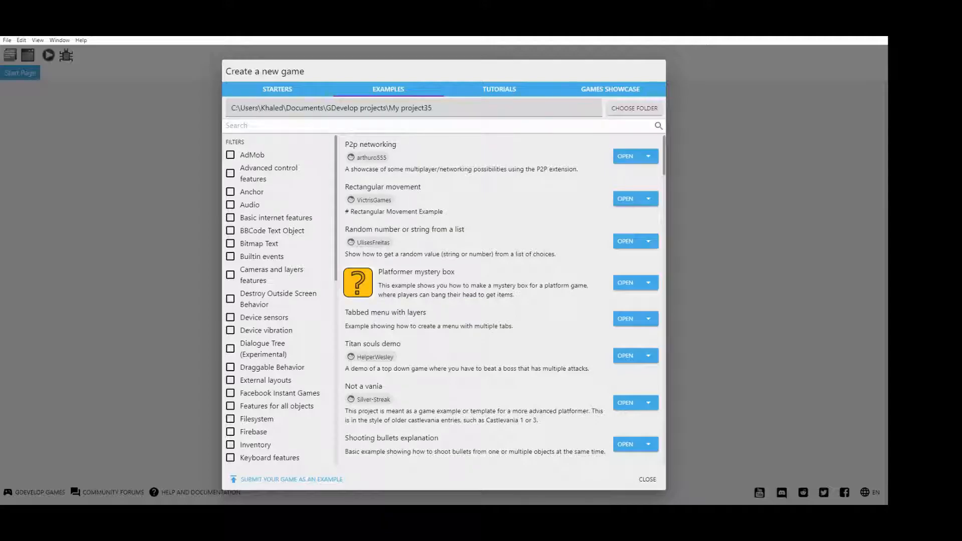
- Look through the full, unfiltered list of example games once more
scroll(501, 300, "down", 15)
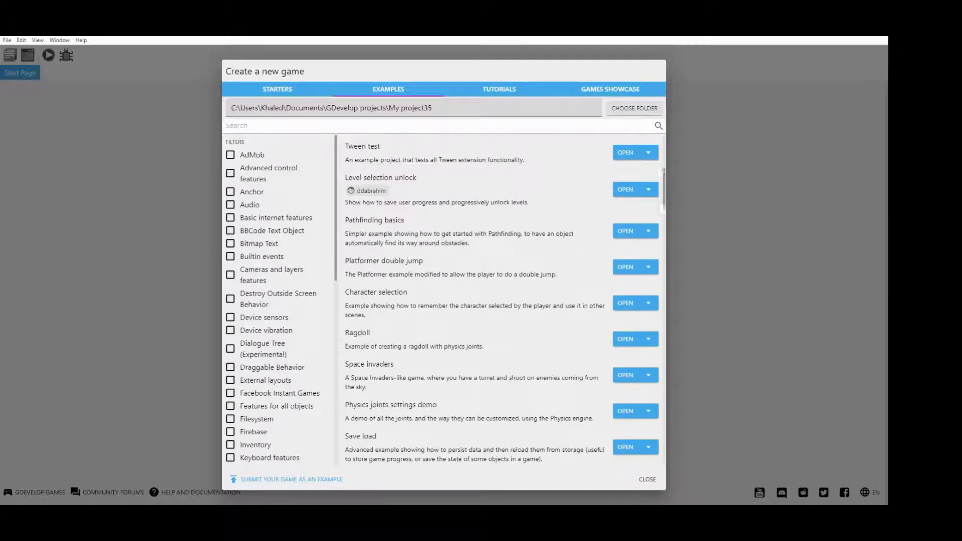
scroll(500, 300, "up", 15)
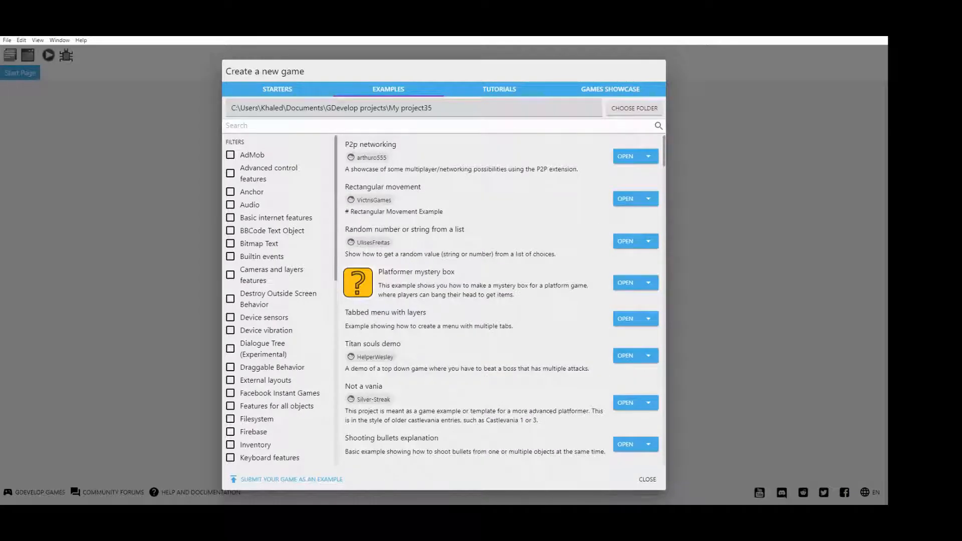
scroll(501, 301, "down", 20)
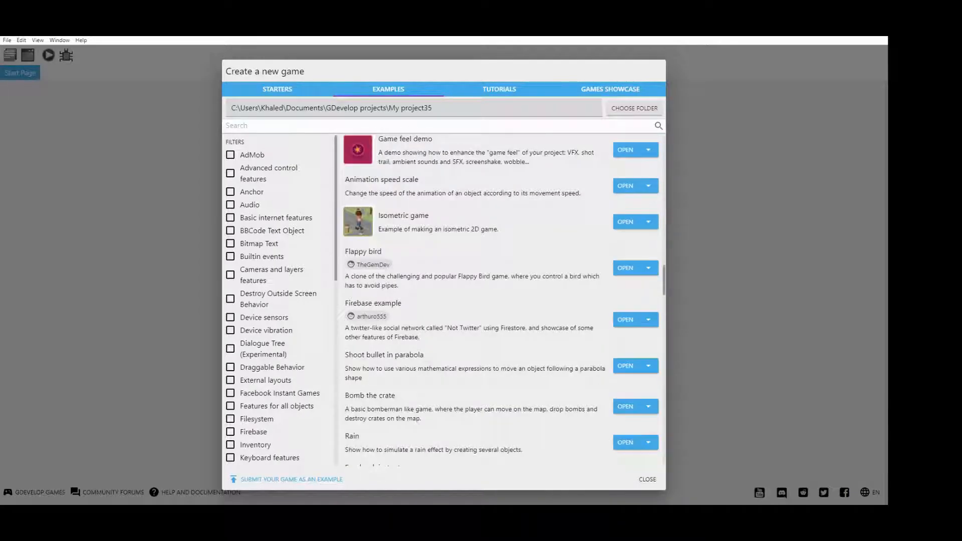
scroll(501, 300, "down", 20)
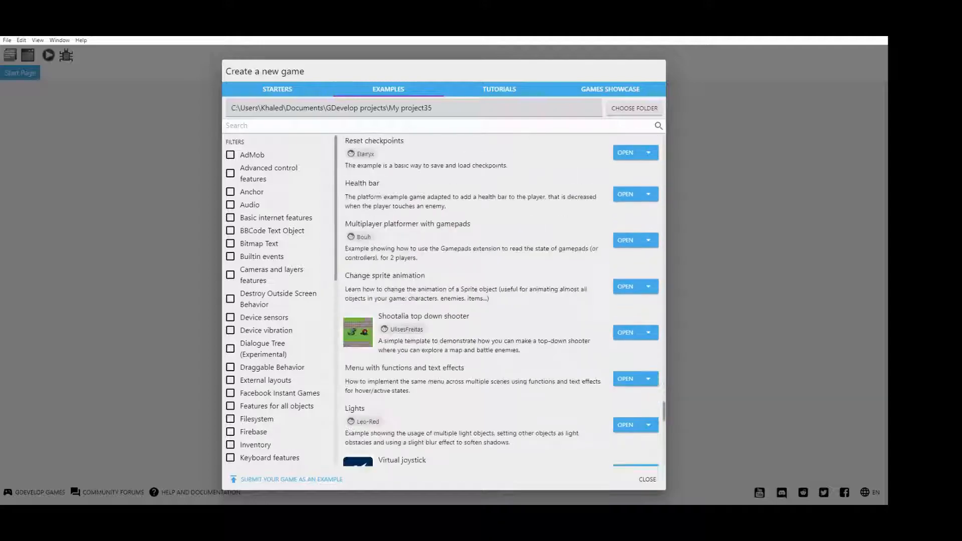
scroll(501, 300, "down", 3)
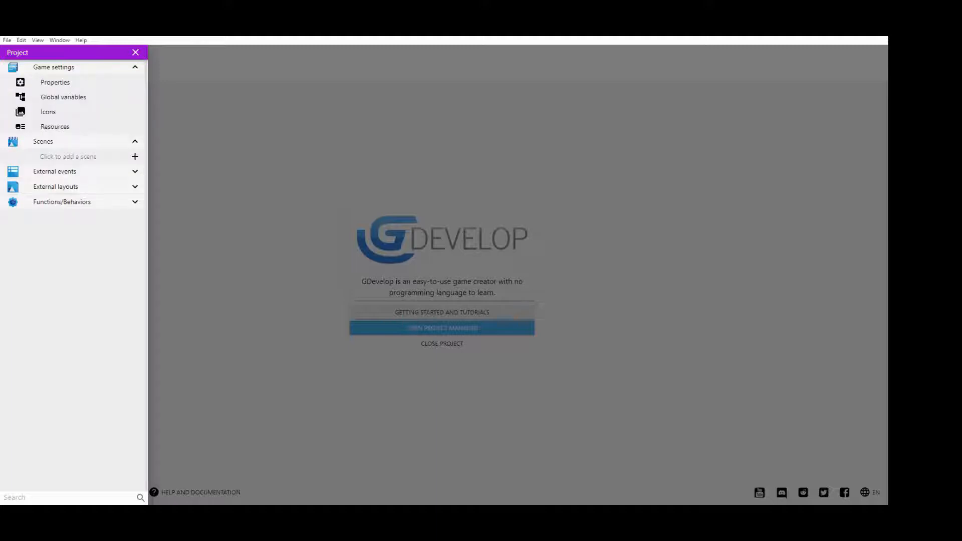
- Open the project's properties and review the game name, version number, package name and authors fields
left_click(54, 82)
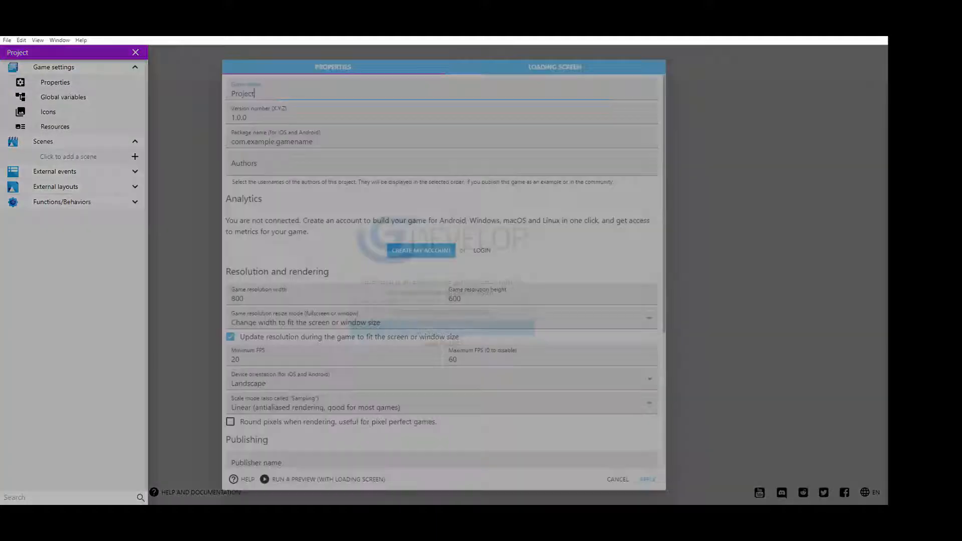
left_click_drag(253, 94, 243, 93)
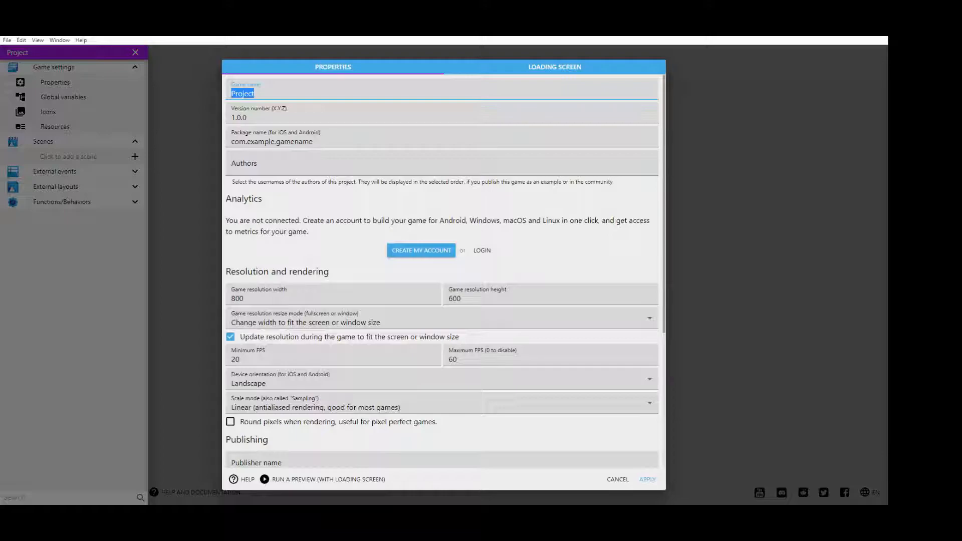
key("Tab")
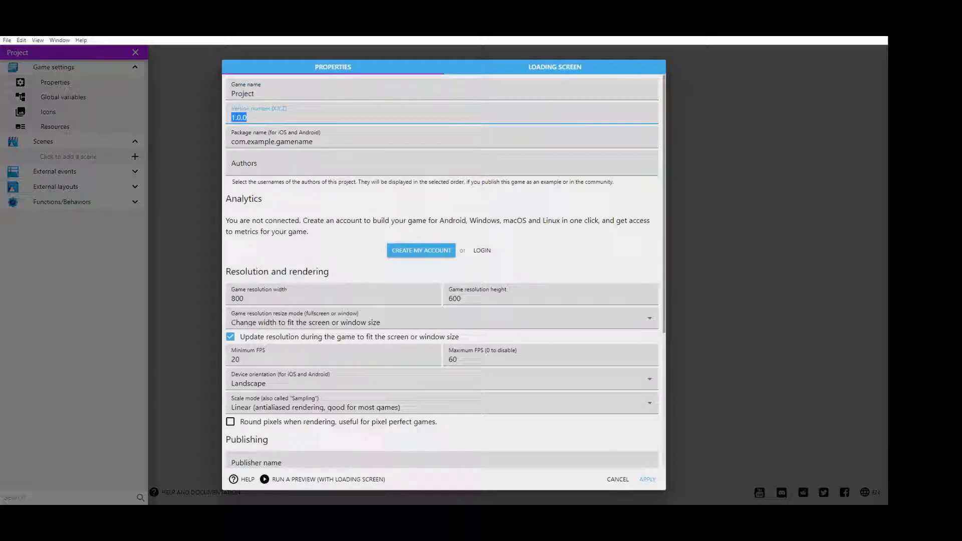
left_click_drag(313, 141, 231, 142)
left_click(284, 142)
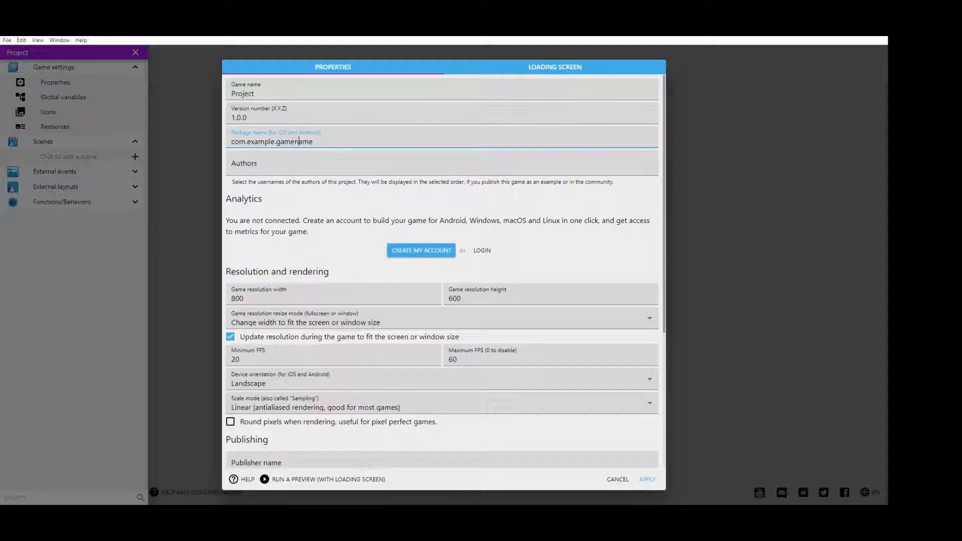
left_click(308, 142)
left_click(234, 165)
scroll(443, 270, "down", 2)
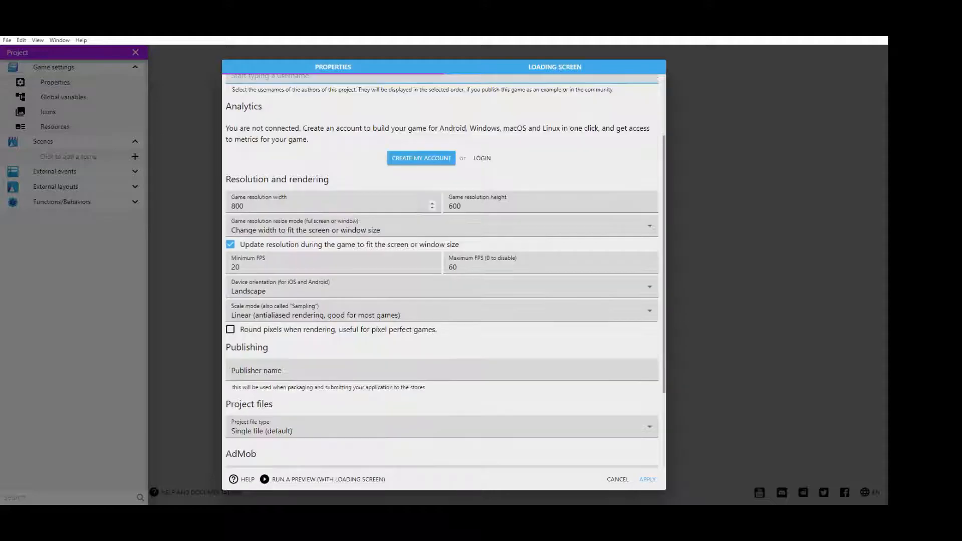
- Examine the game resolution width and height settings in the project properties
left_click(243, 206)
double_click(237, 206)
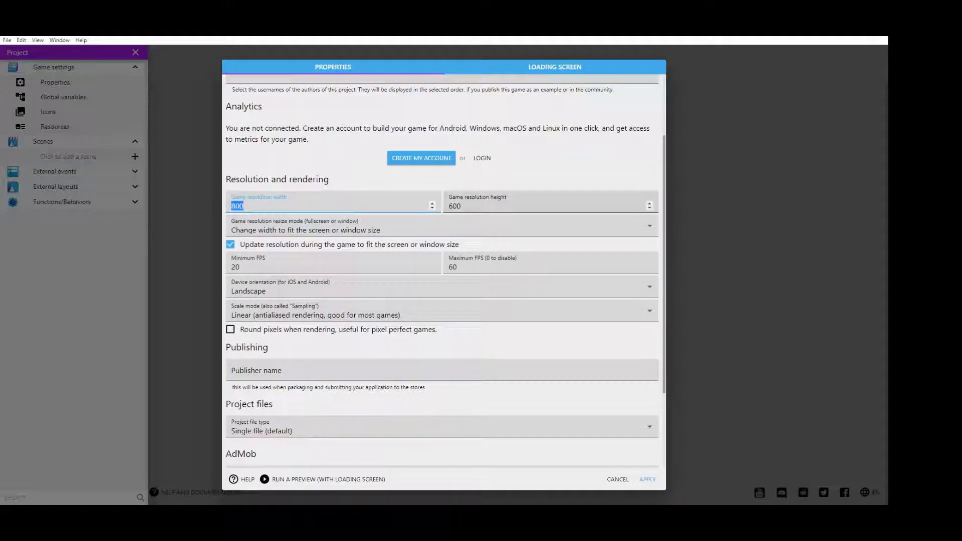
double_click(454, 206)
left_click(461, 206)
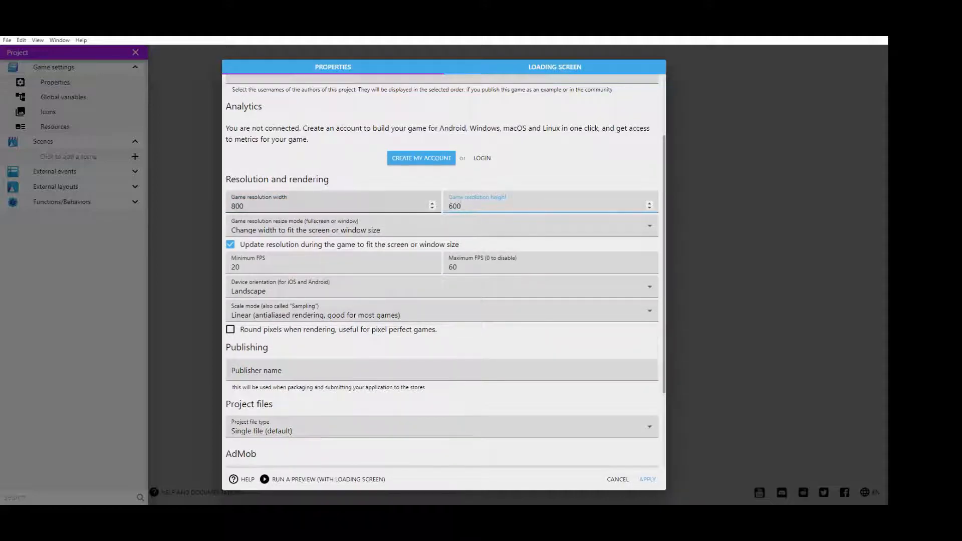
double_click(238, 206)
double_click(455, 206)
left_click_drag(461, 206, 436, 206)
left_click(243, 206)
double_click(239, 206)
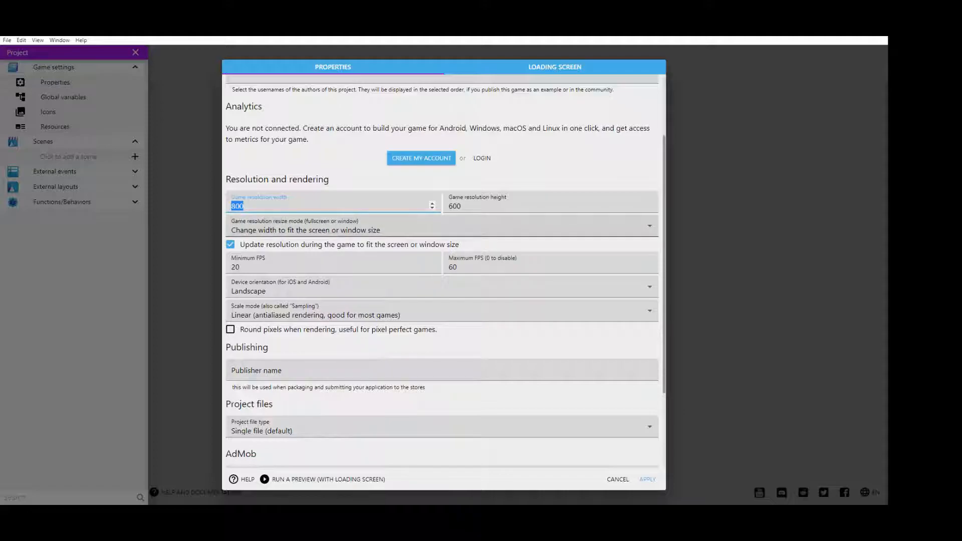
- Set the game resolution resize mode to "No changes to the game size"
key("Right")
key("Tab")
key("alt+Down")
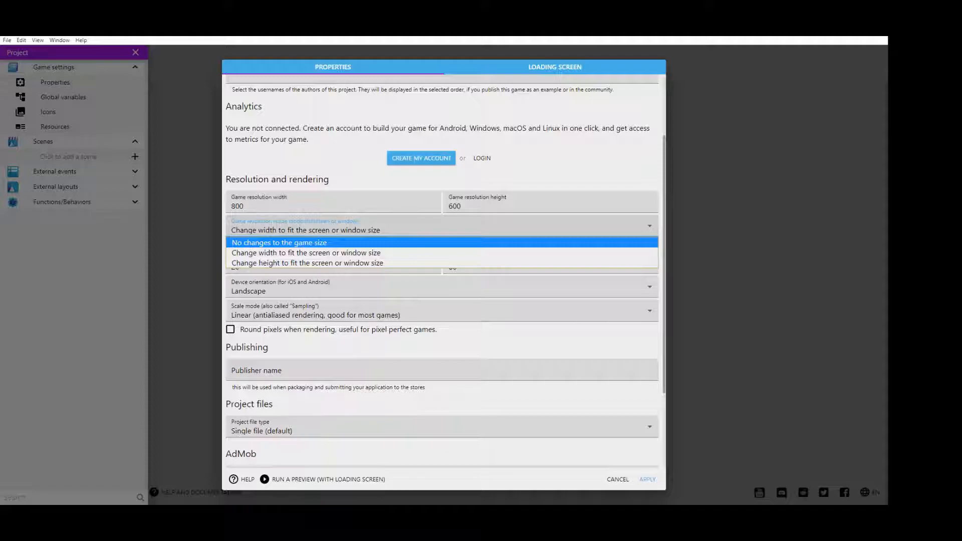
key("Down")
key("Up")
key("Return")
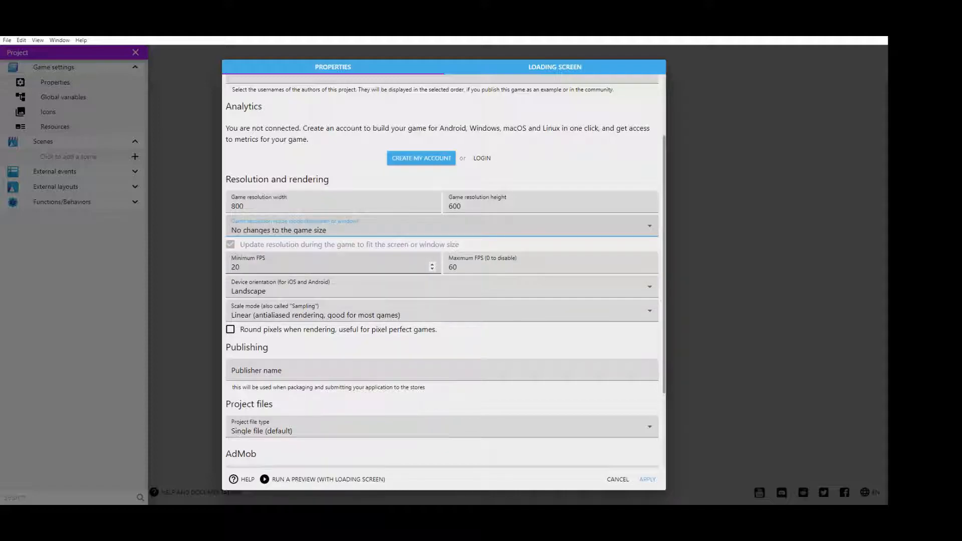
- Set the game's minimum FPS to 60 and its maximum FPS to 0
key("Tab")
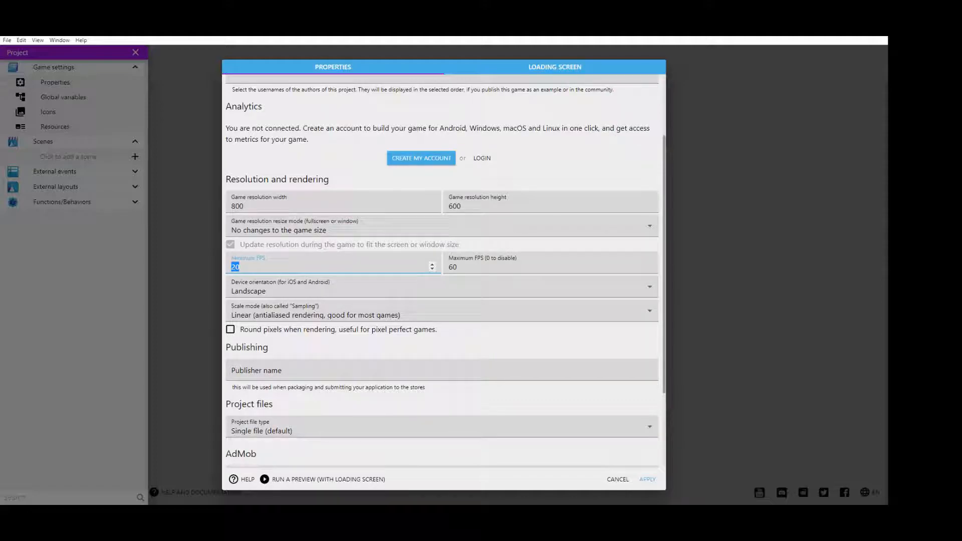
type("60")
key("Tab")
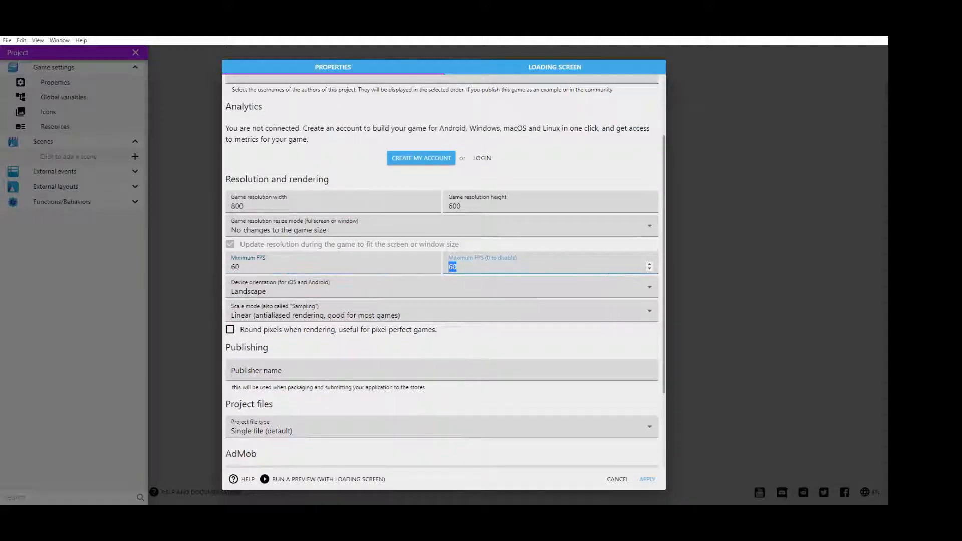
type("0")
double_click(235, 266)
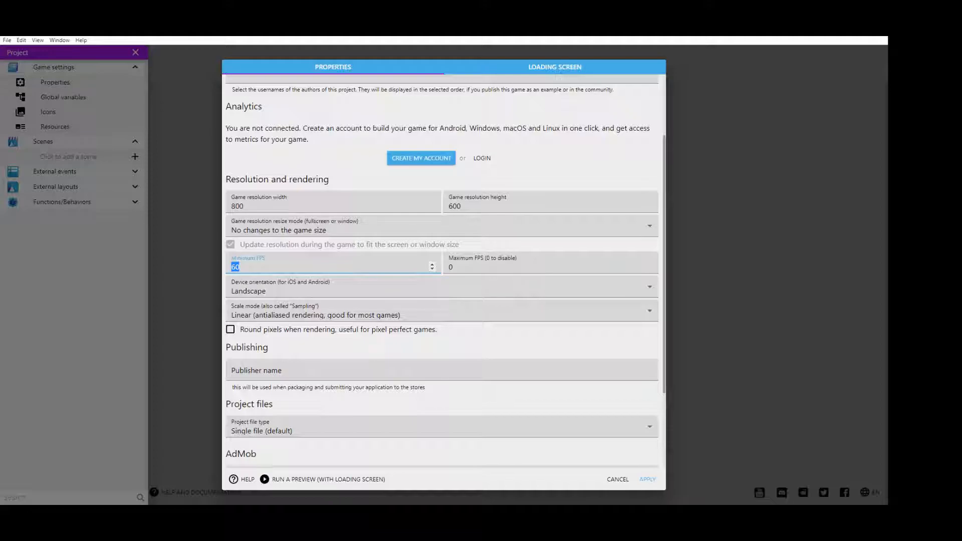
key("Tab")
type("0")
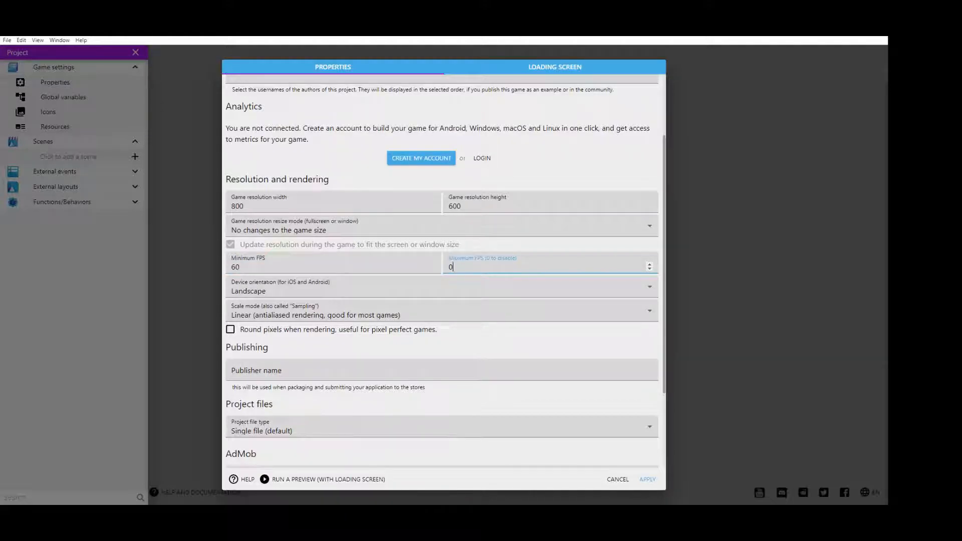
key("Tab")
left_click(453, 266)
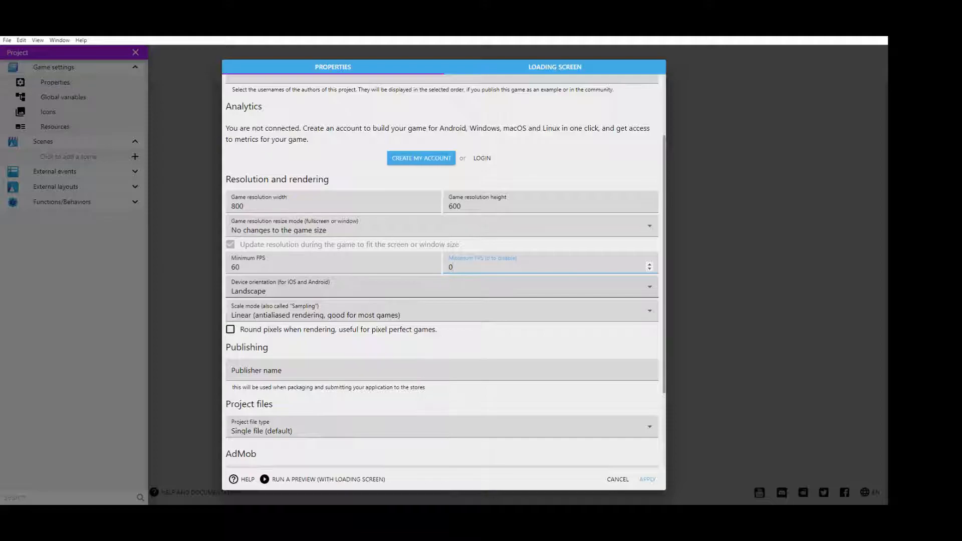
- Review the device orientation options for iOS and Android and keep Landscape selected
left_click(441, 286)
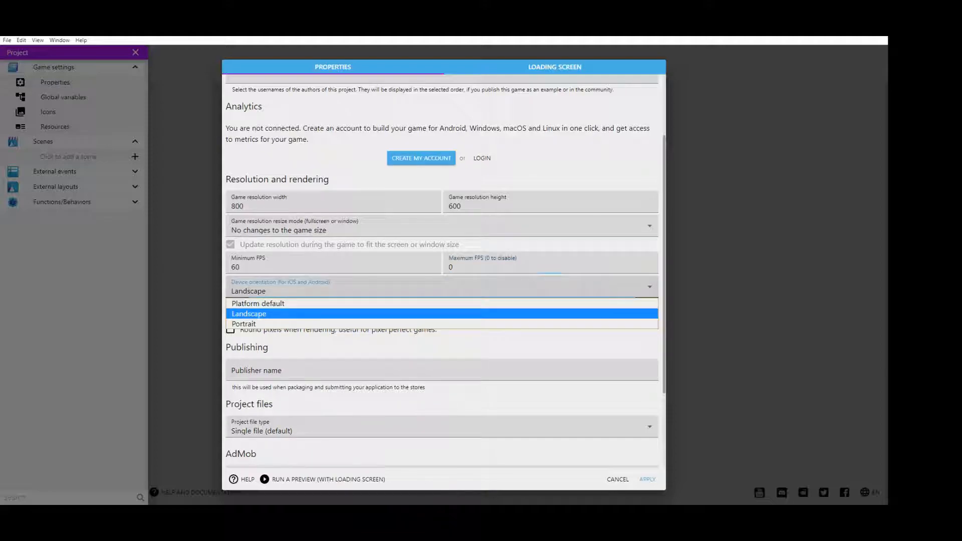
left_click(441, 314)
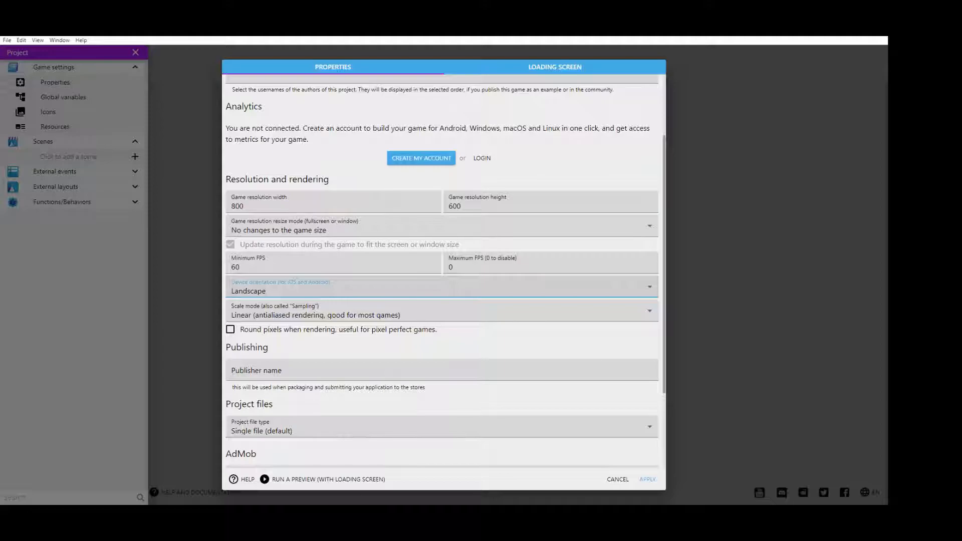
left_click(441, 286)
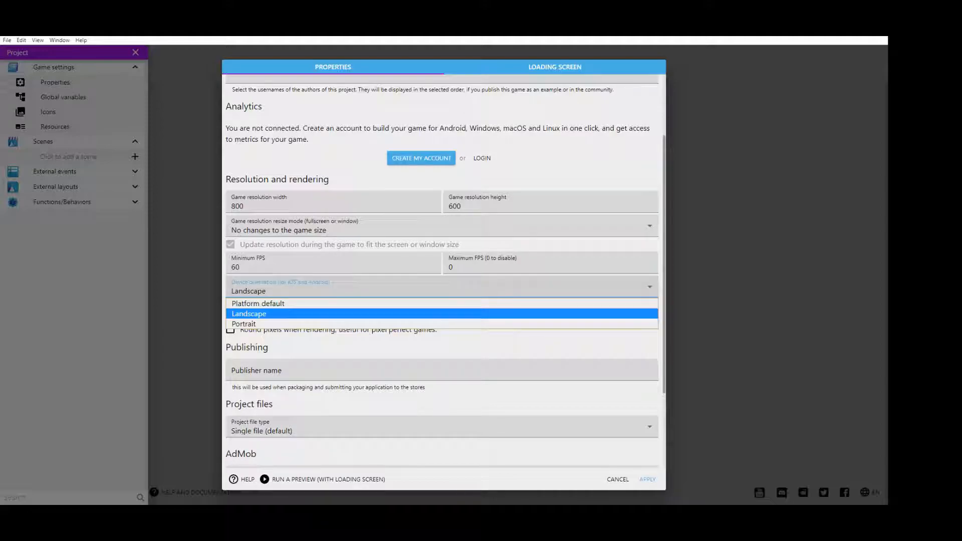
left_click(248, 313)
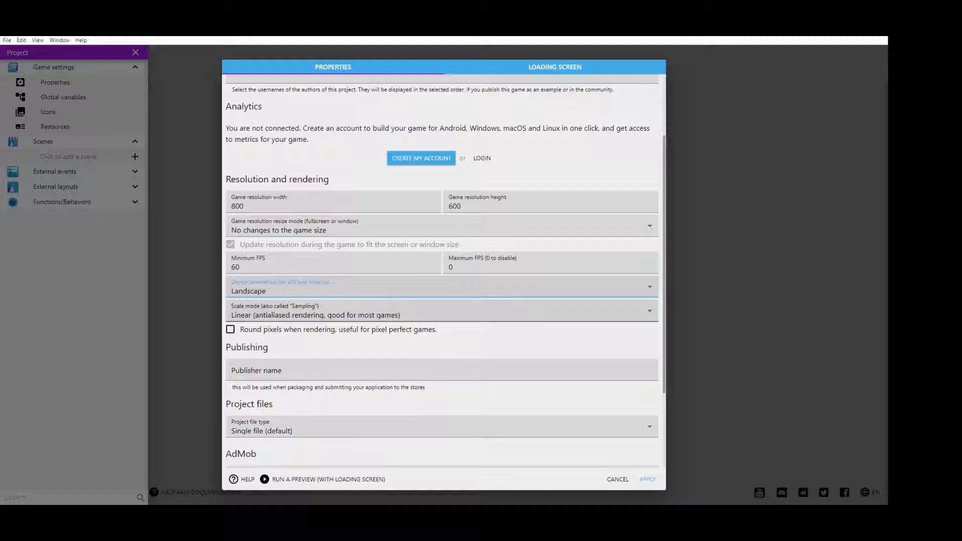
- Compare the Linear and Nearest scale mode options without changing the selection
left_click(315, 310)
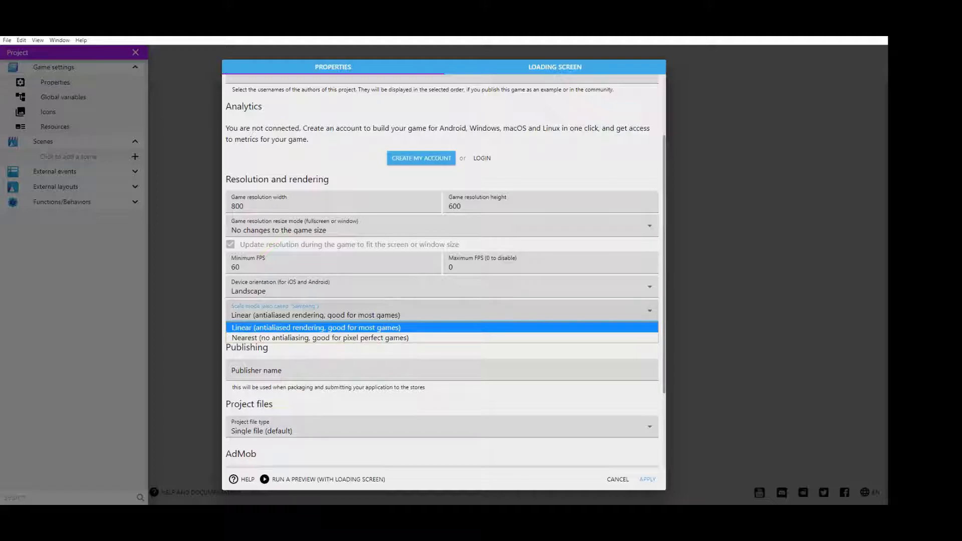
key("Down")
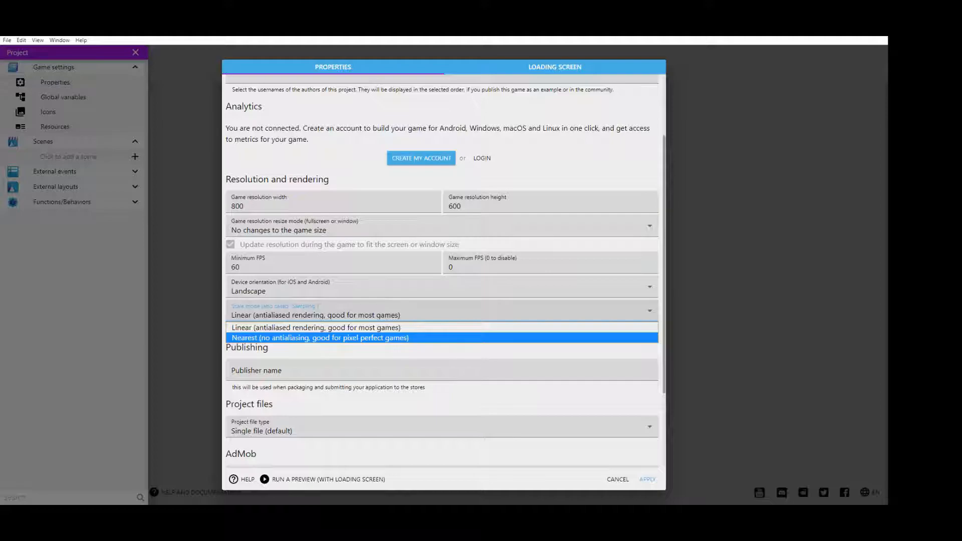
key("Escape")
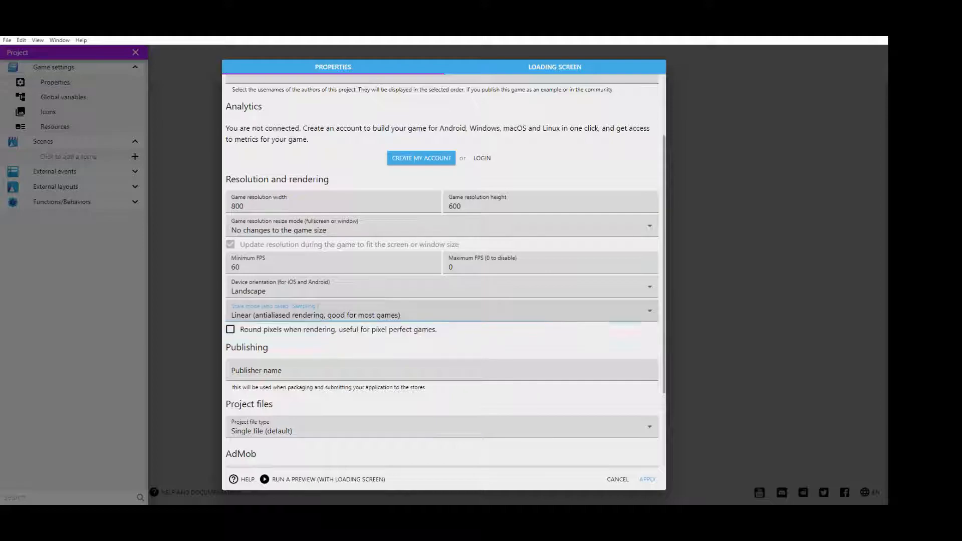
- Review the publisher name, project file type, AdMob and Firebase fields, and close the project properties
left_click(232, 373)
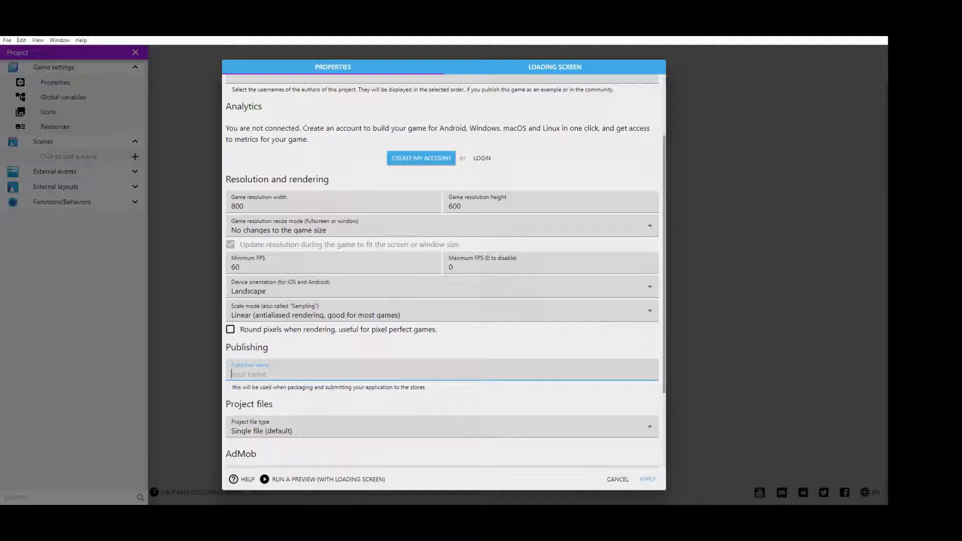
scroll(419, 243, "down", 2)
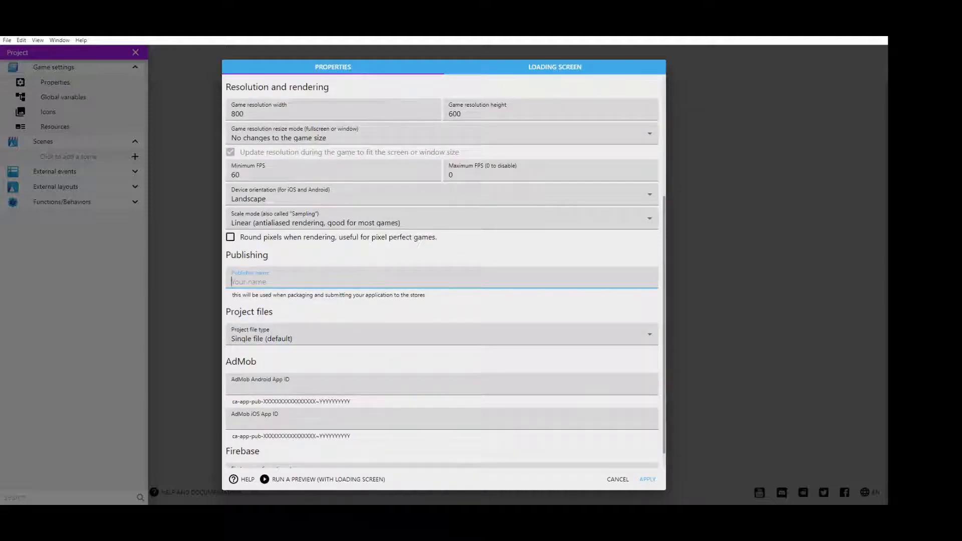
scroll(419, 242, "down", 1)
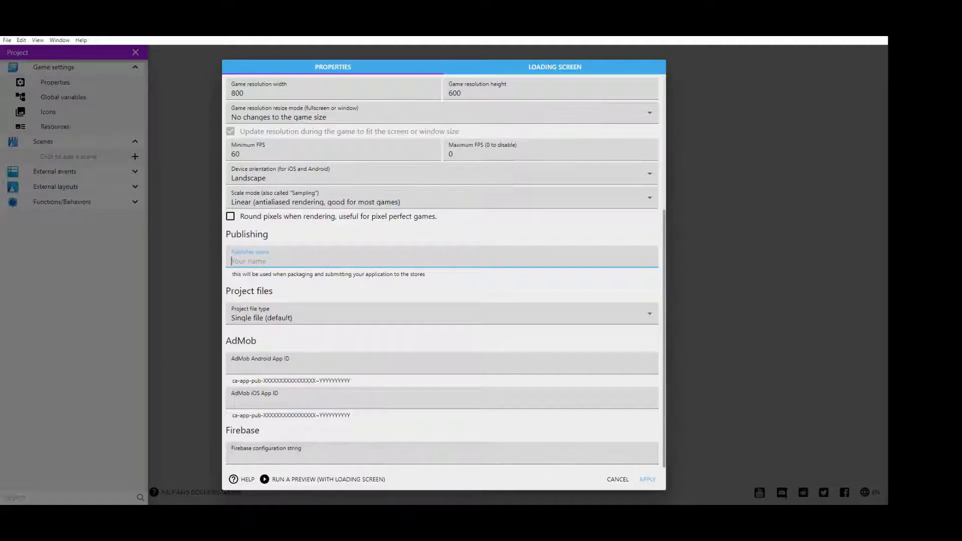
key("Escape")
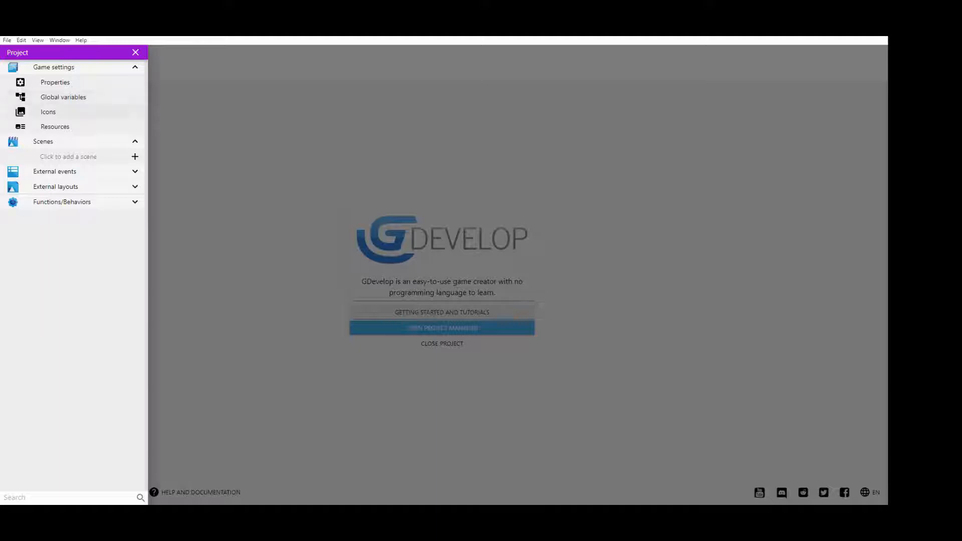
- Open the project icons, look through the desktop, Android and iOS icon slots, and close them
left_click(48, 112)
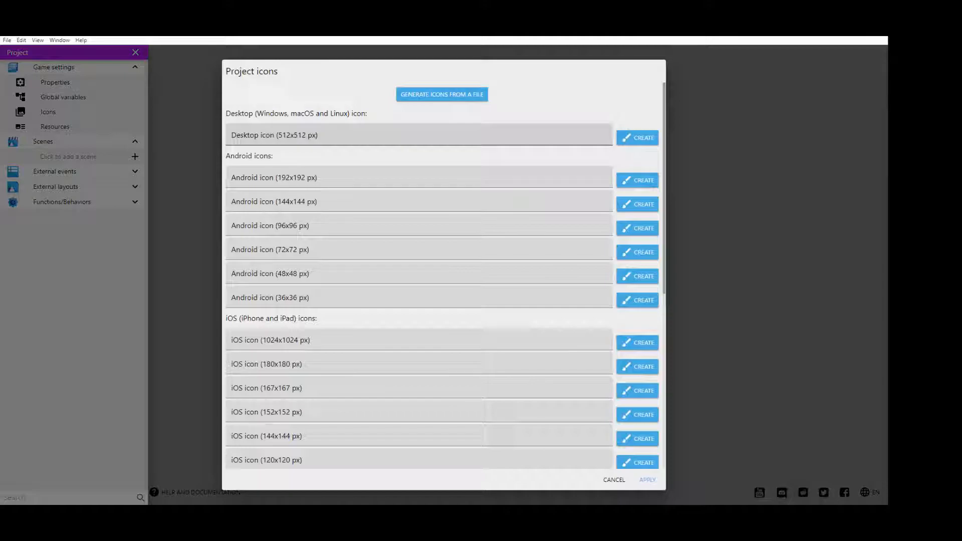
left_click(232, 179)
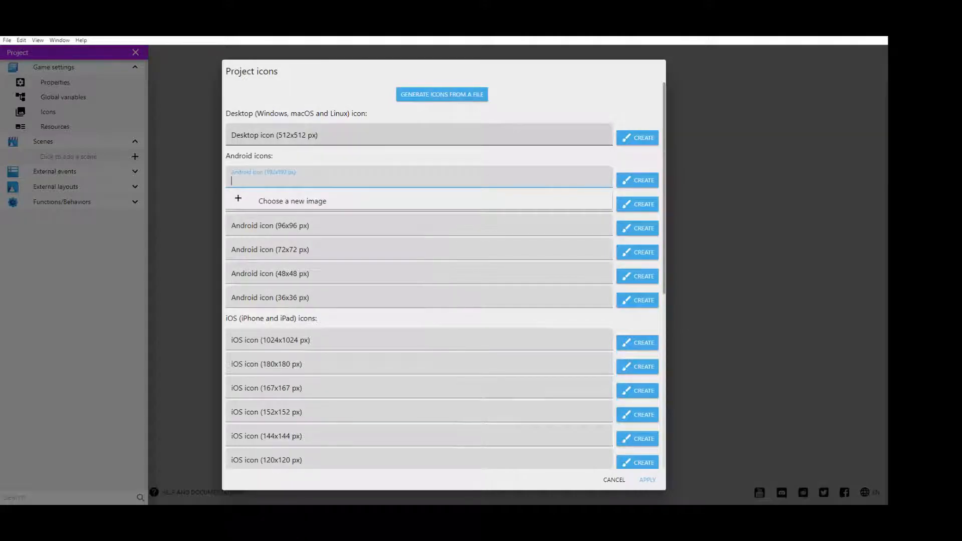
left_click(232, 137)
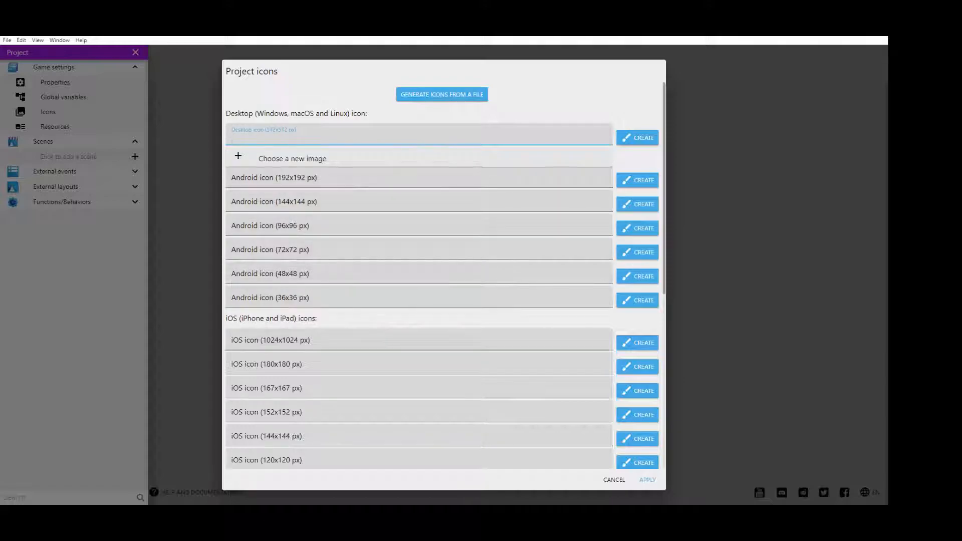
scroll(444, 275, "down", 6)
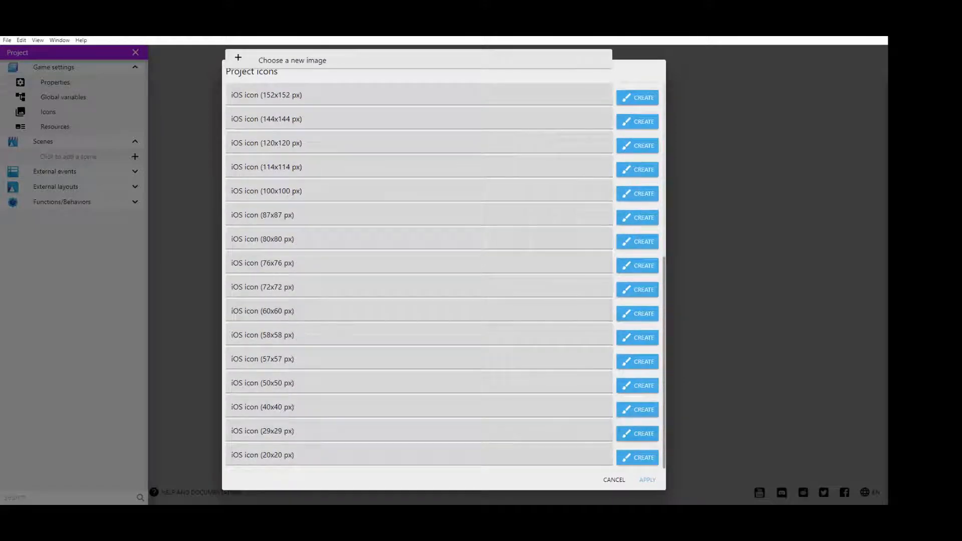
key("Escape")
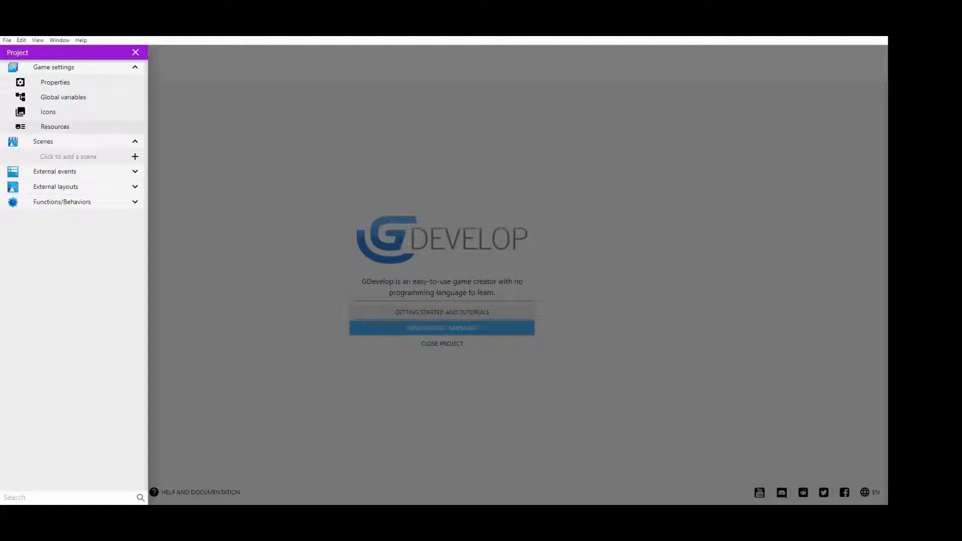
- View the project's resources editor and close it
left_click(55, 126)
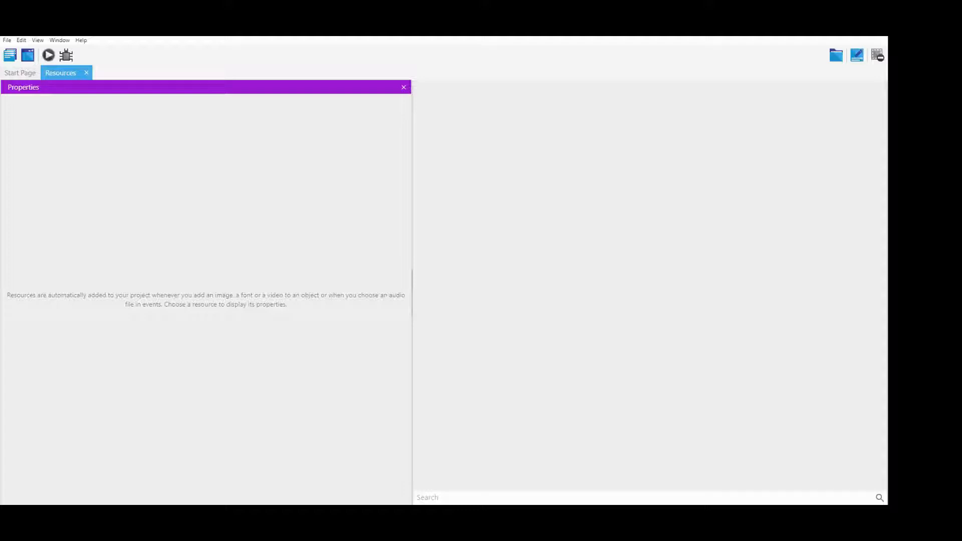
key("ctrl+w")
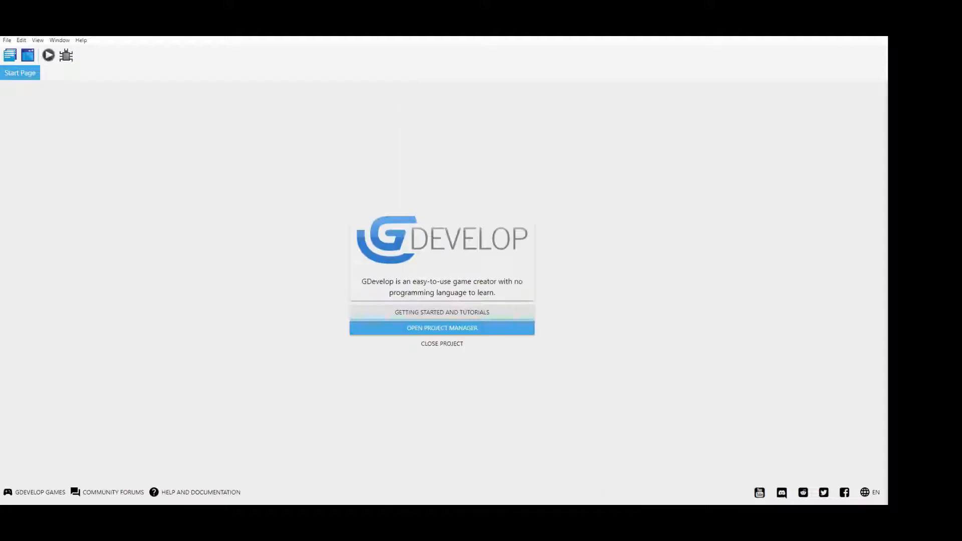
- Add a new scene to the project from the project manager and open it for editing
key("ctrl+alt+e")
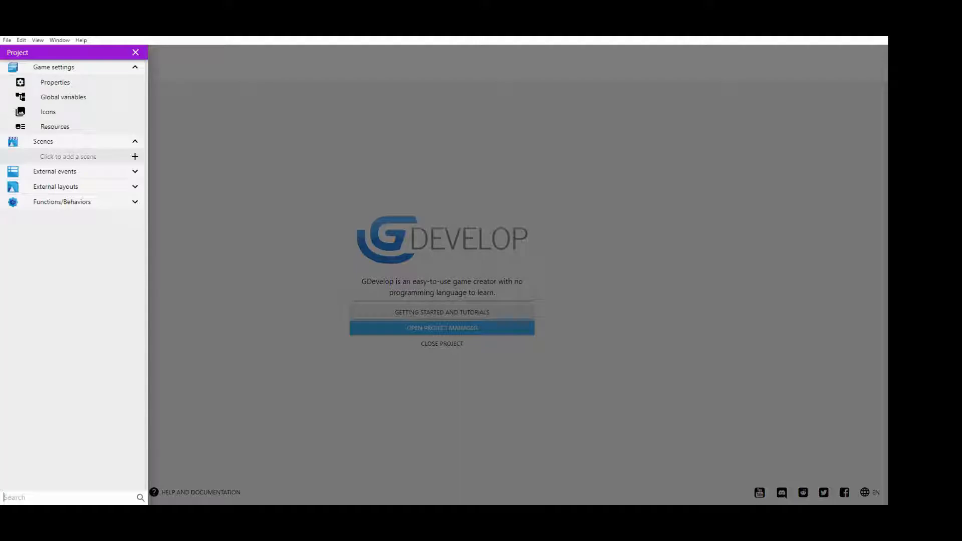
left_click(68, 156)
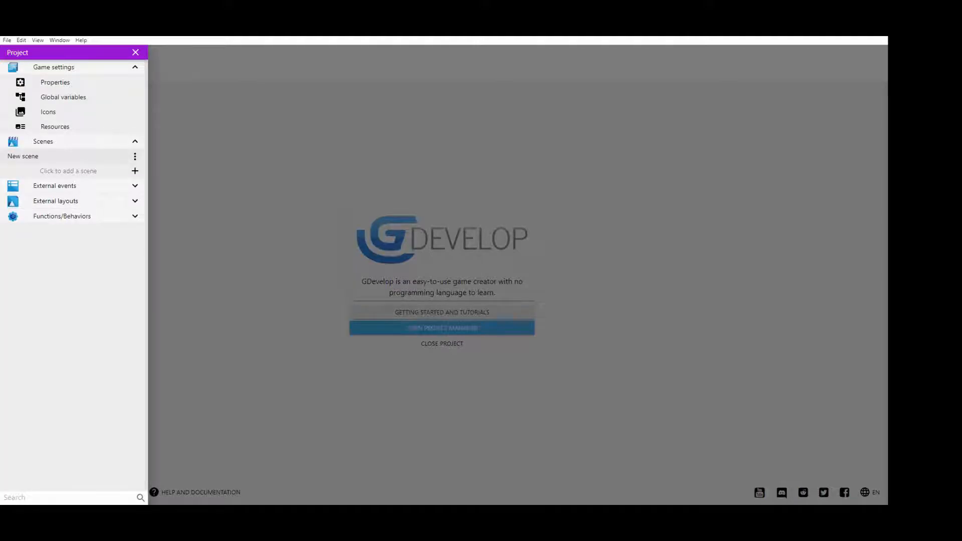
left_click(68, 157)
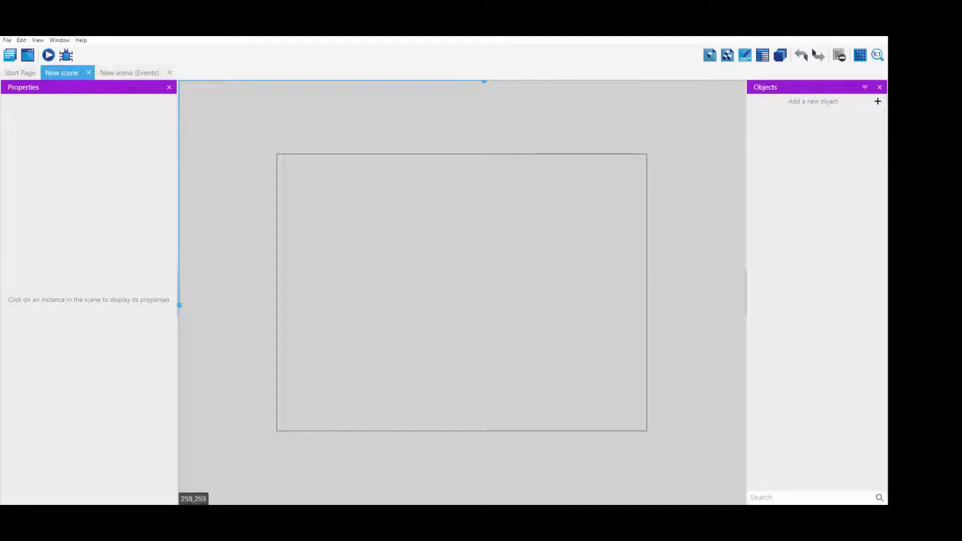
- Launch a preview of the empty new scene and close the preview window
scroll(442, 289, "down", 3)
scroll(518, 346, "up", 3)
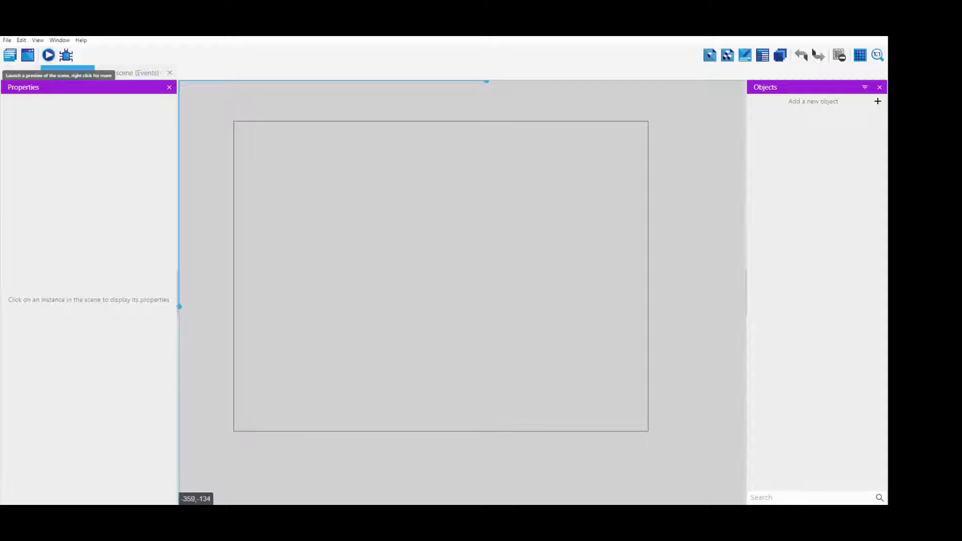
left_click(48, 55)
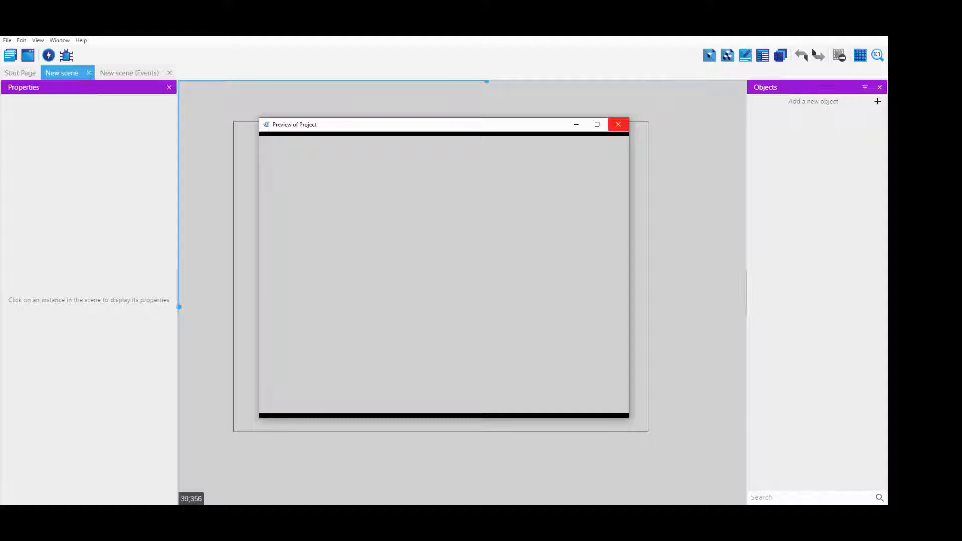
left_click(618, 124)
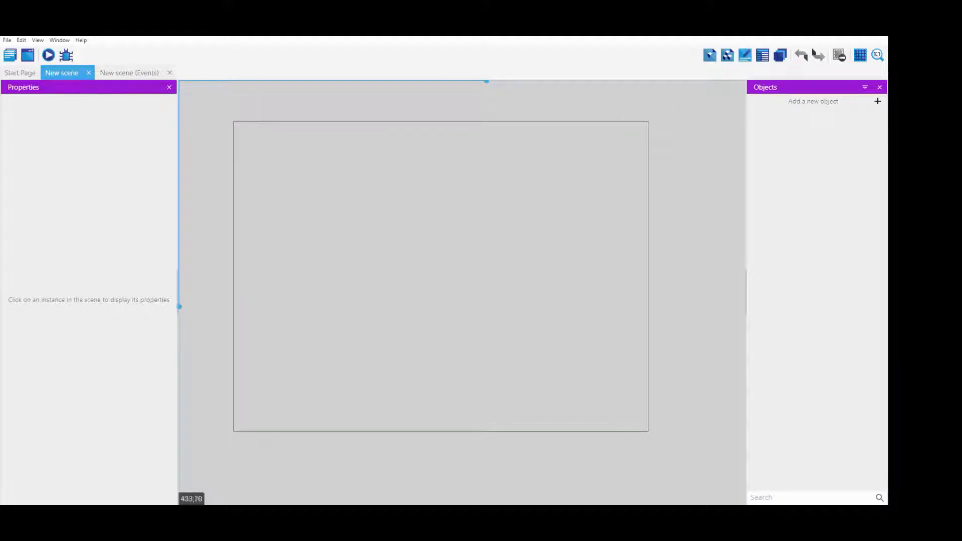
- Examine the game frame outline and the surrounding canvas area of the new scene at different zoom levels
scroll(502, 342, "down", 5)
left_click_drag(602, 190, 392, 418)
left_click_drag(533, 216, 358, 424)
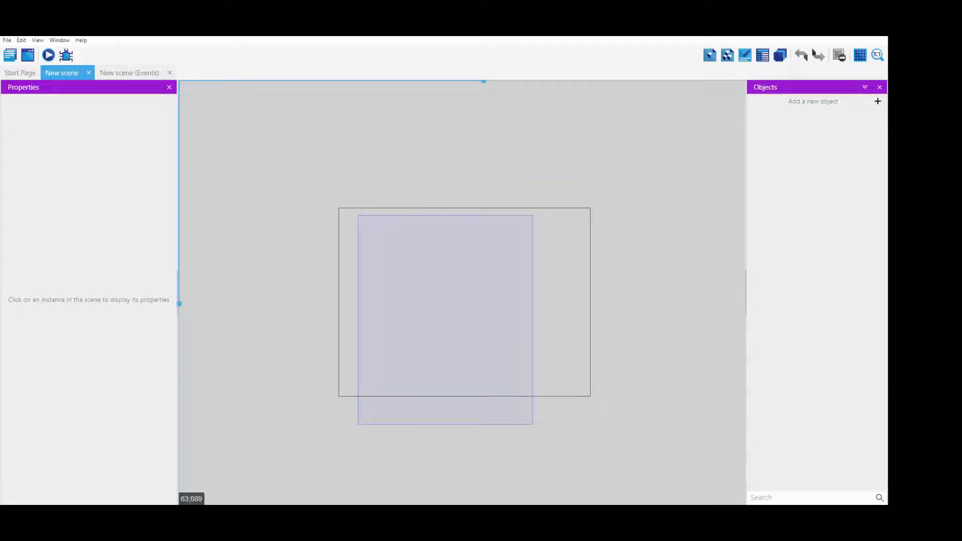
left_click_drag(505, 156, 456, 276)
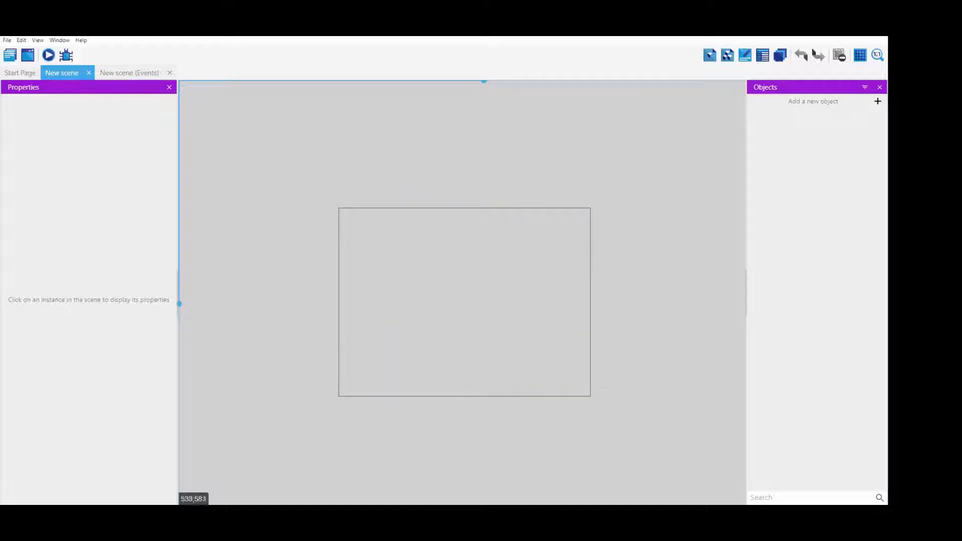
scroll(464, 300, "up", 3)
scroll(403, 311, "up", 1)
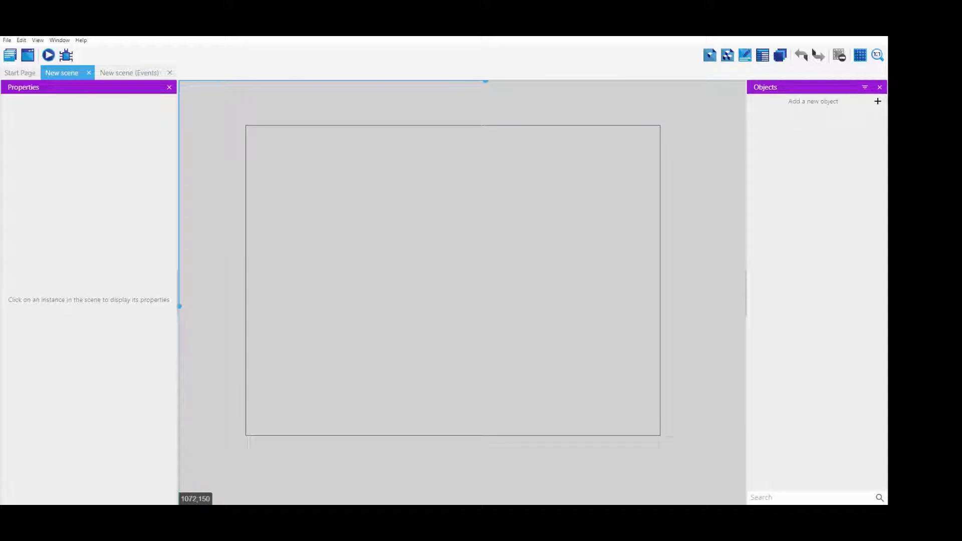
scroll(473, 230, "down", 5)
scroll(462, 250, "up", 4)
scroll(457, 264, "down", 1)
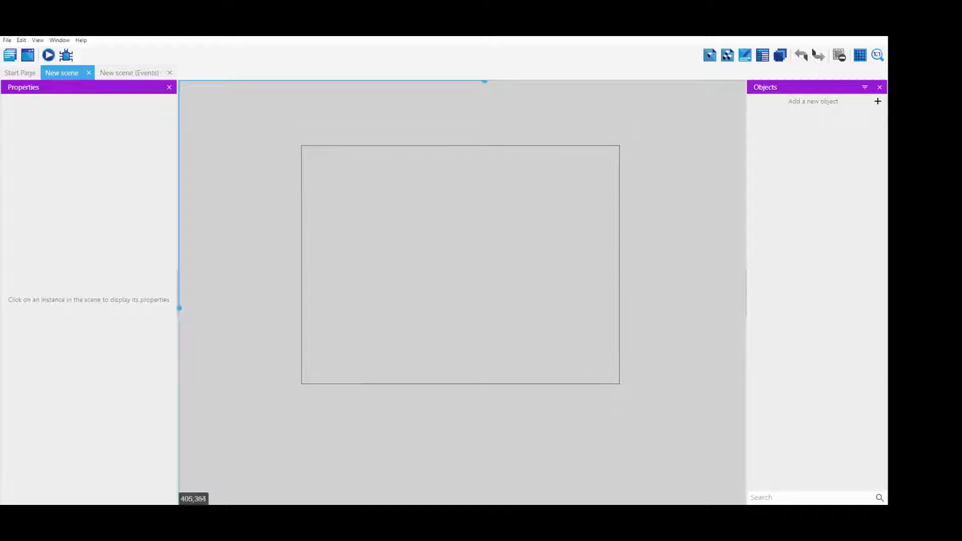
scroll(461, 264, "up", 3)
scroll(461, 265, "down", 1)
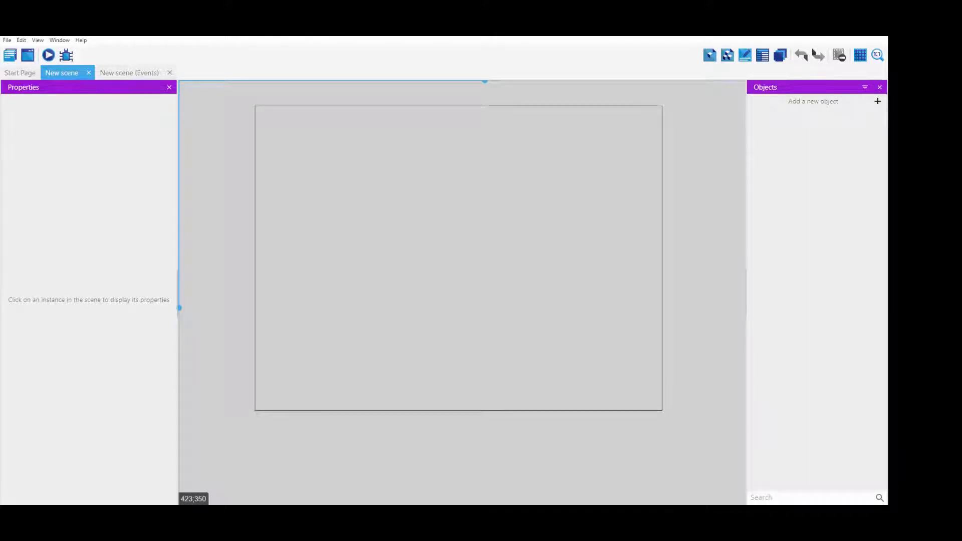
middle_click_drag(485, 218, 448, 233)
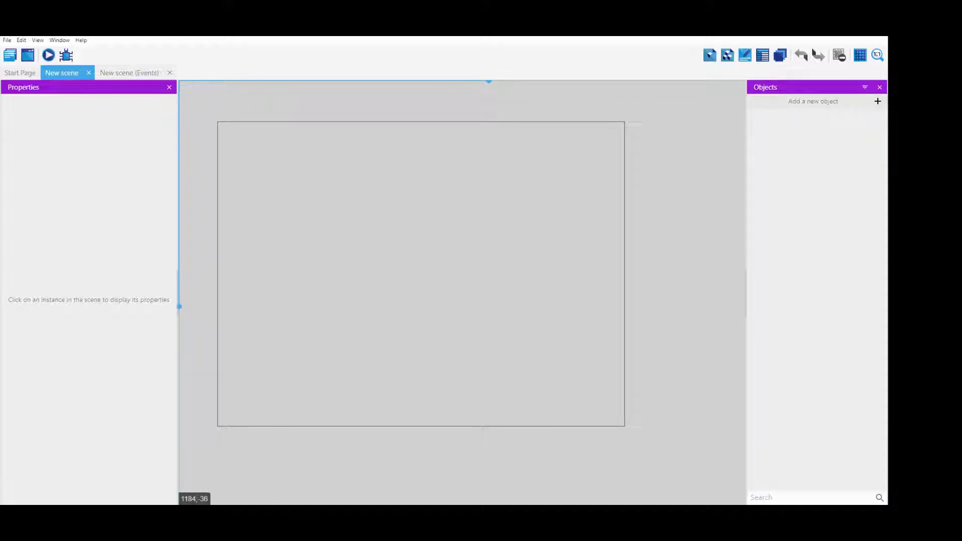
- Create a new Sprite object from scratch, name it Player and add an empty animation to it
left_click(818, 102)
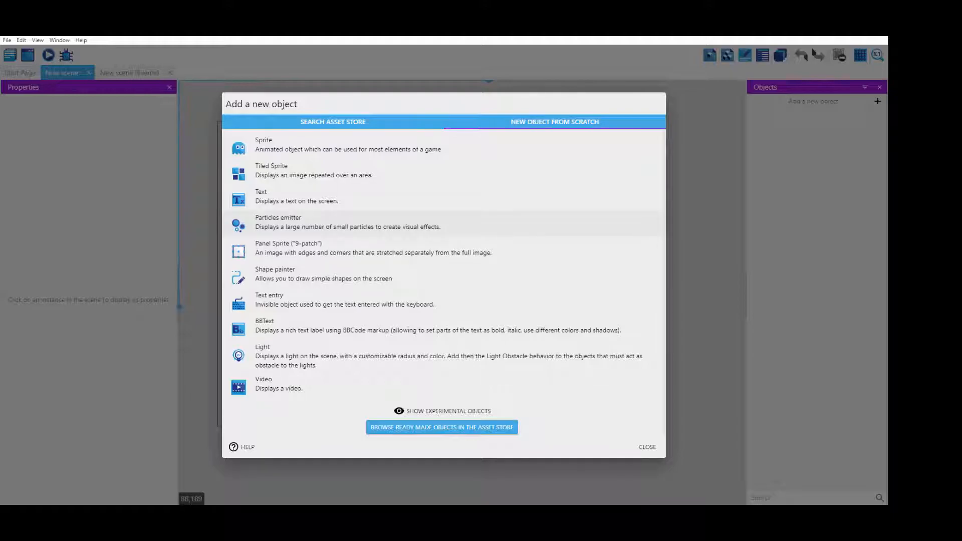
left_click(346, 146)
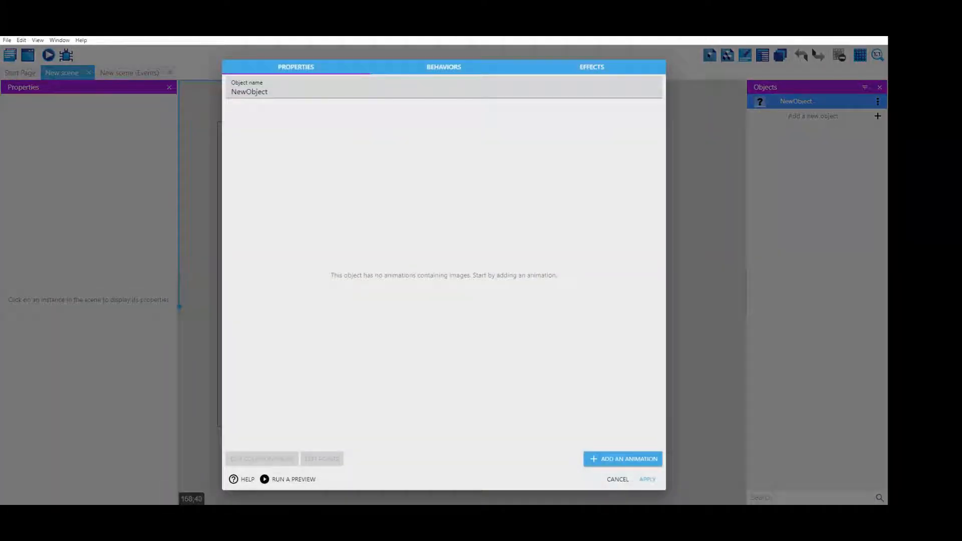
left_click_drag(273, 91, 231, 93)
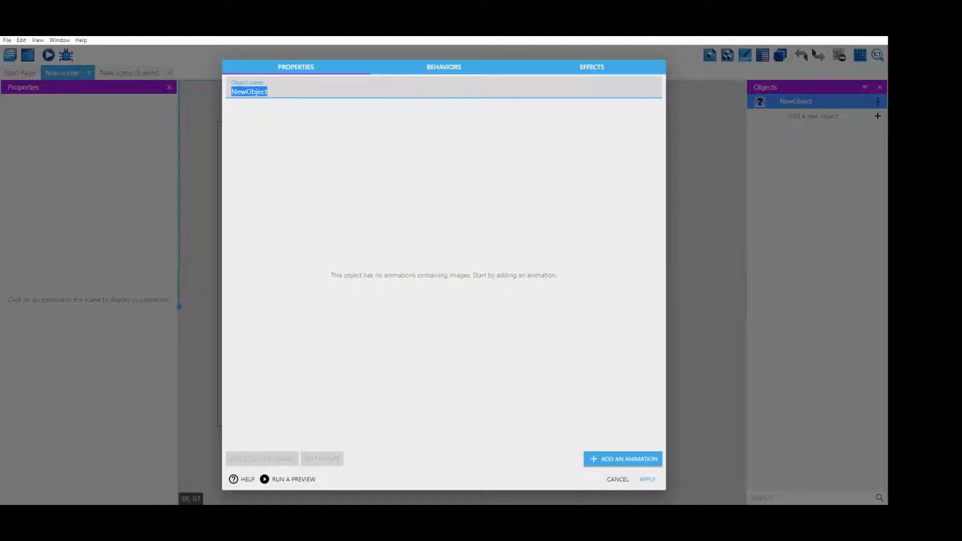
type("Player")
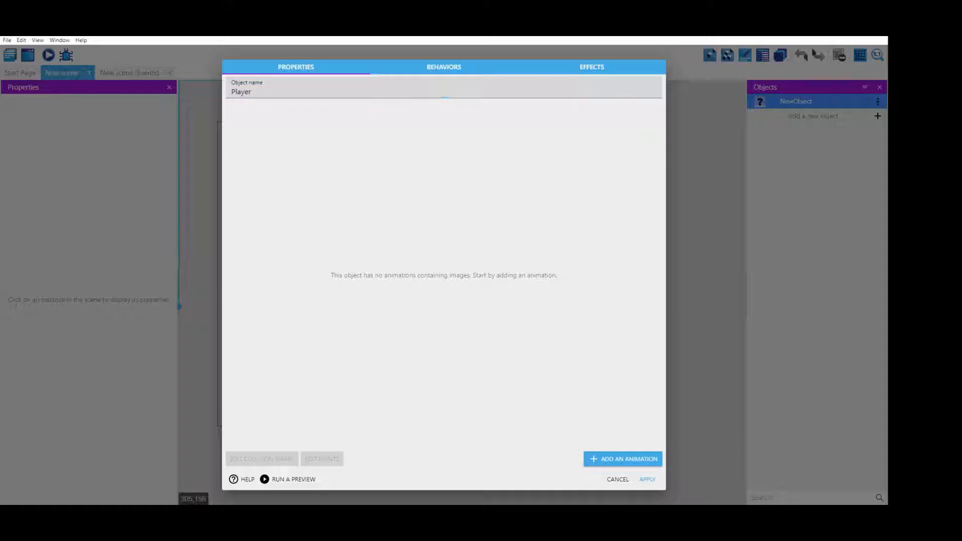
left_click(623, 459)
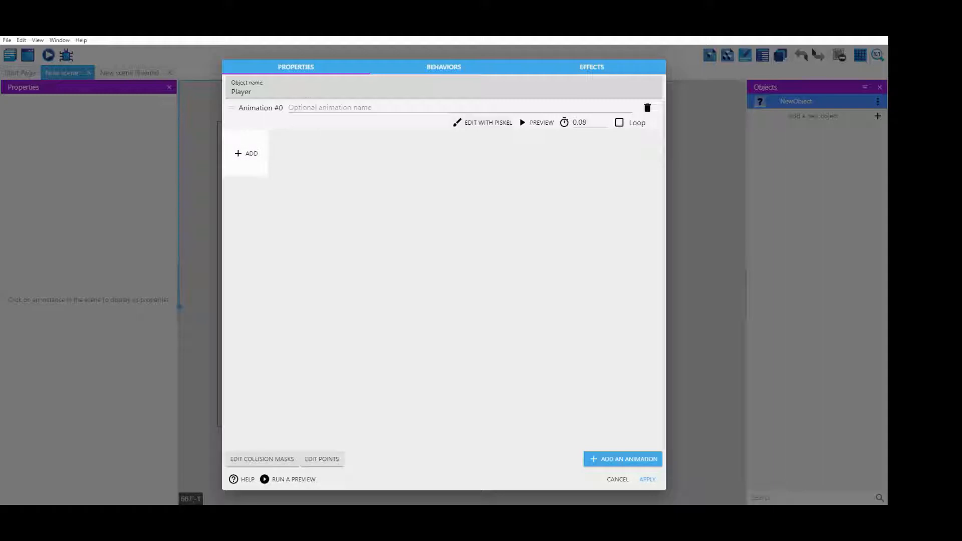
- Draw the Player's first animation frame in Piskel by filling the whole canvas with salmon red using the Paint bucket tool
left_click(489, 122)
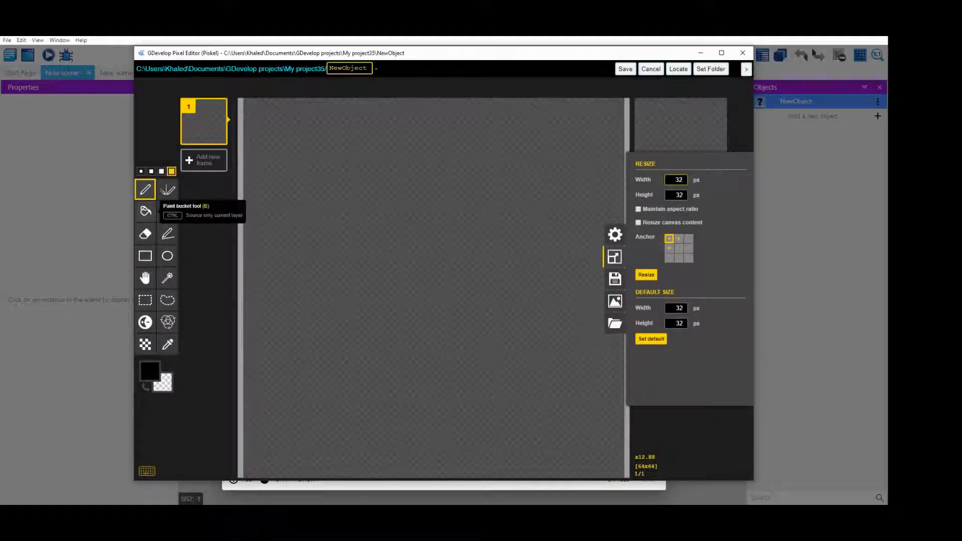
left_click(145, 211)
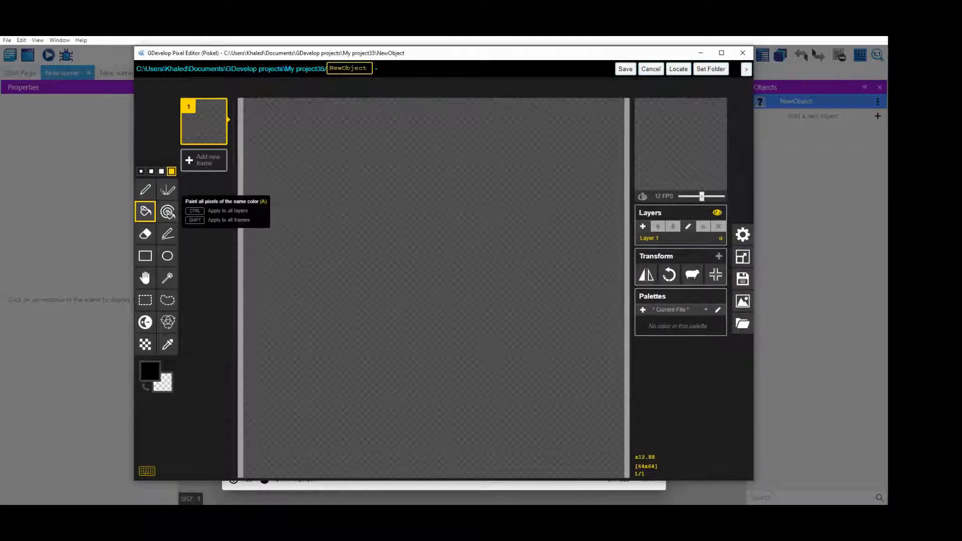
left_click(149, 371)
left_click(199, 395)
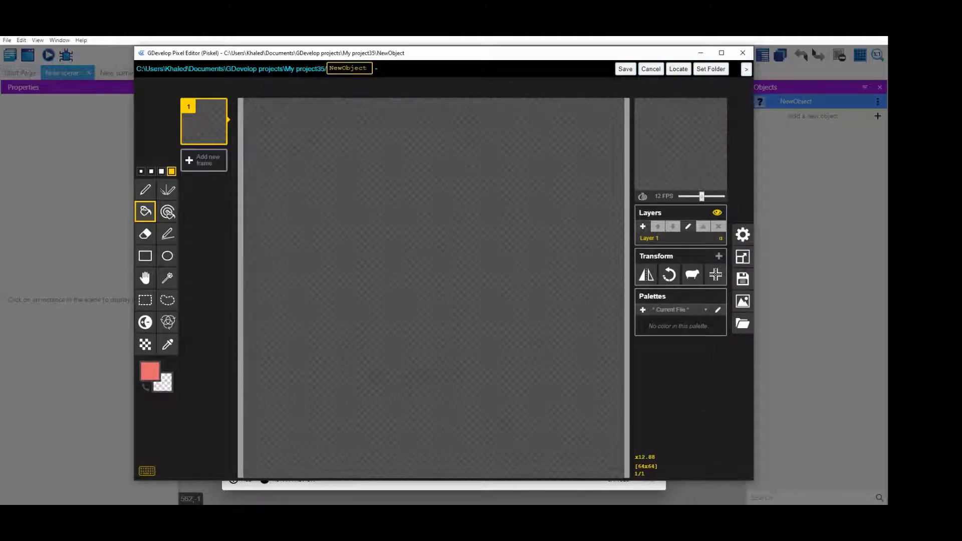
left_click(431, 142)
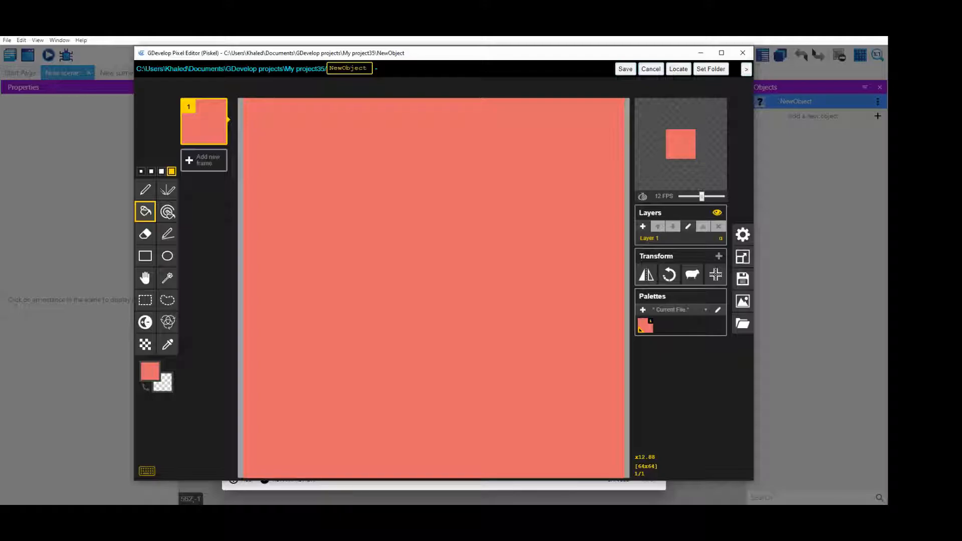
- Save the drawn image under the name Player, clear the animation's name and apply the object's changes
double_click(348, 68)
type("Player")
left_click(626, 68)
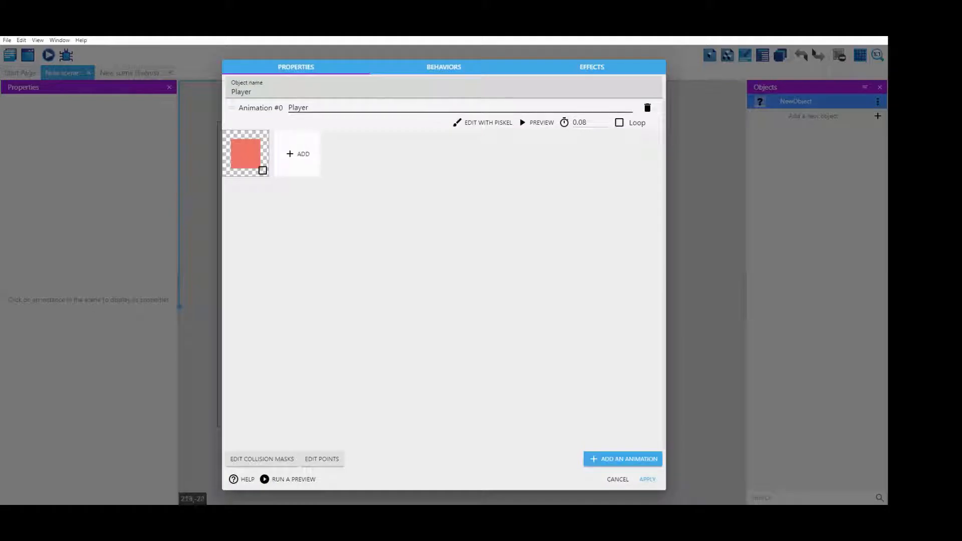
double_click(298, 107)
key("BackSpace")
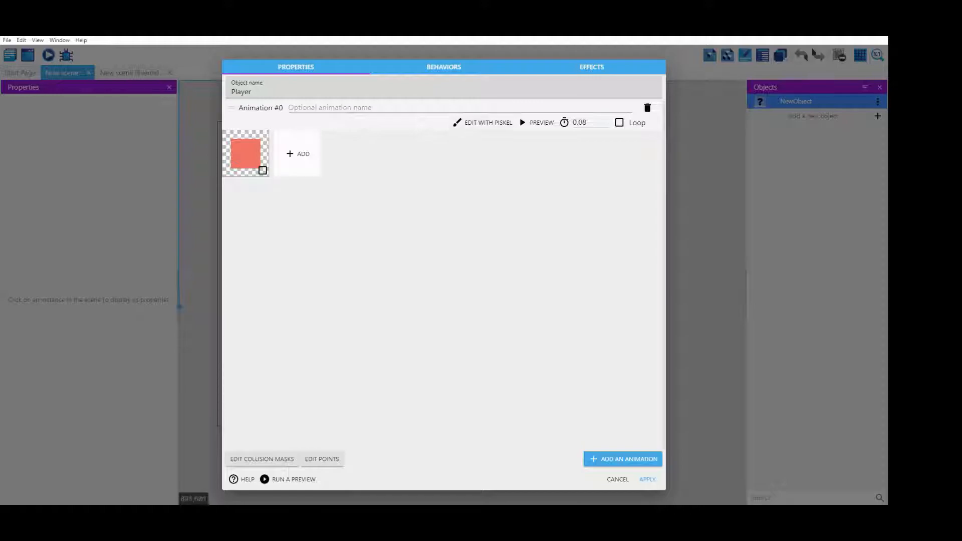
left_click(647, 479)
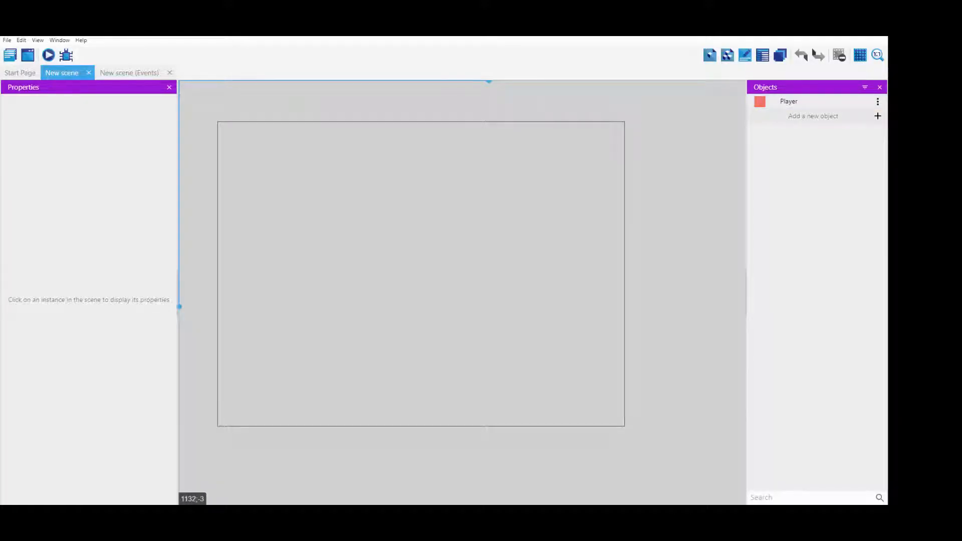
- Create another new Sprite object, name it Floor and add an empty animation to it
left_click(812, 116)
left_click(300, 144)
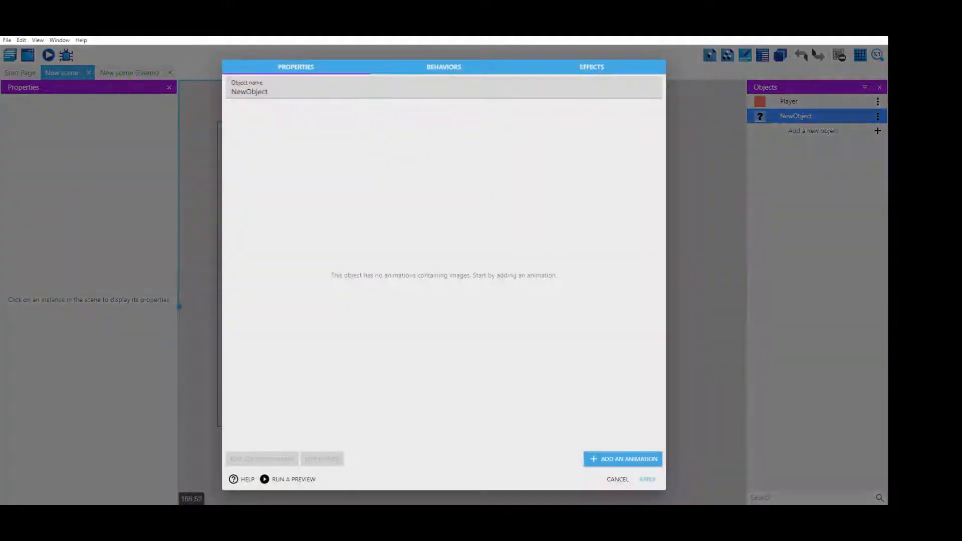
double_click(293, 88)
type("Floor")
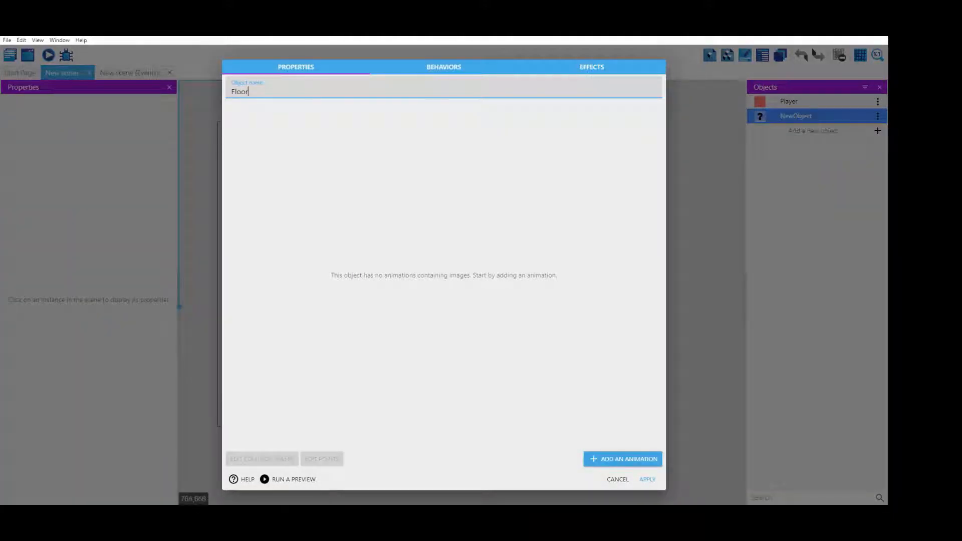
left_click(622, 459)
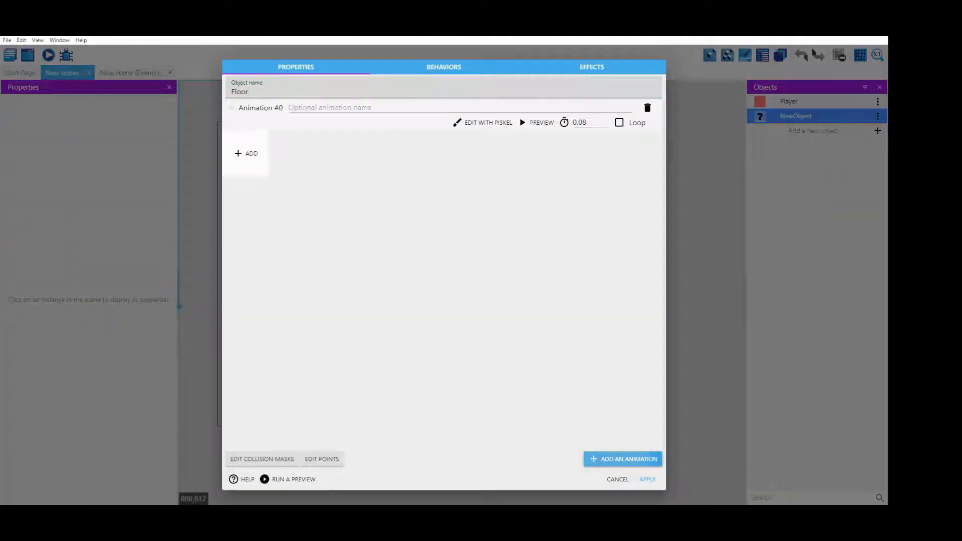
- Fill the Floor animation's frame with black in Piskel and name the image Floor
left_click(483, 122)
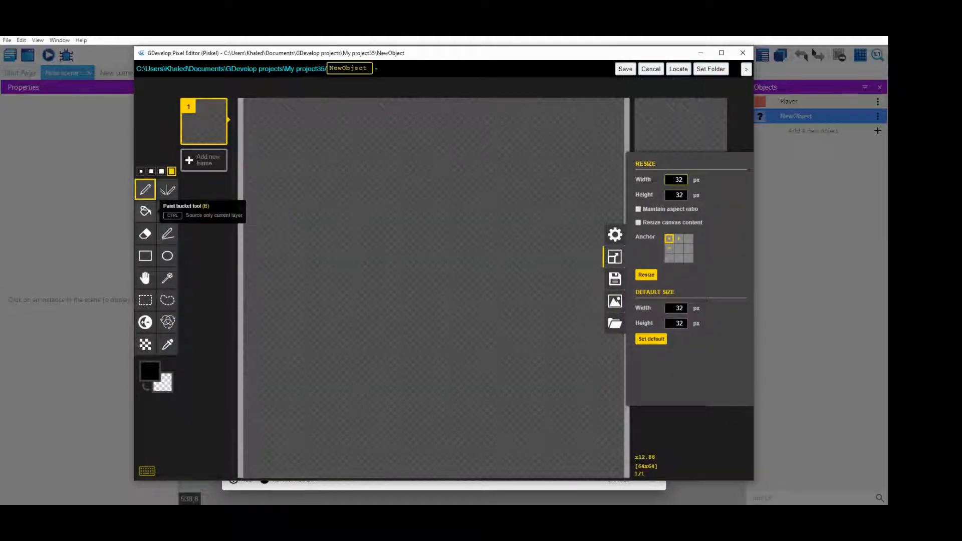
left_click(145, 211)
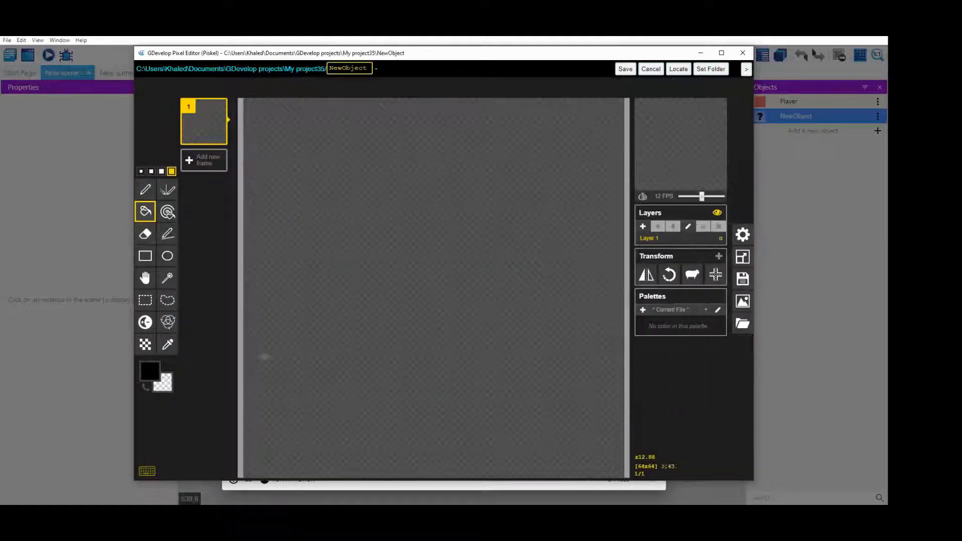
left_click(483, 213)
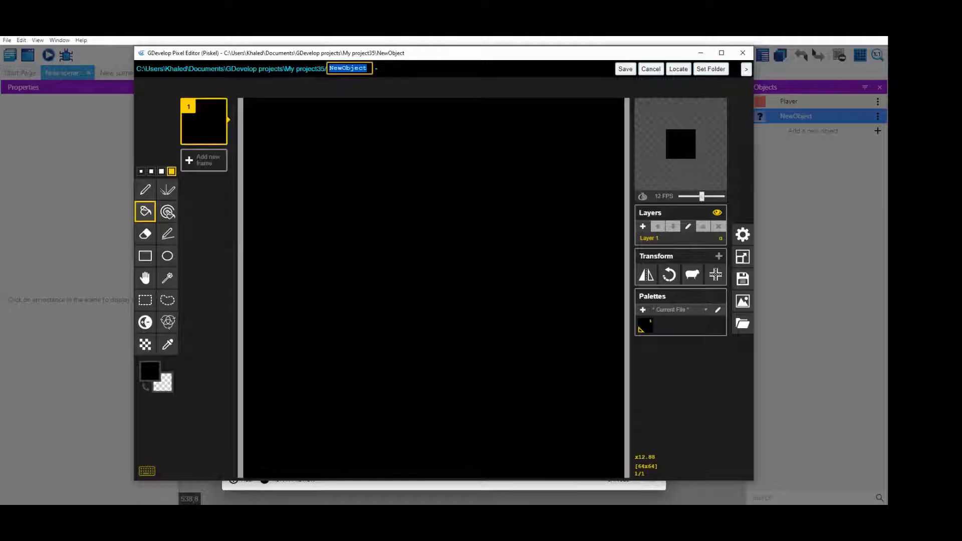
type("Floor")
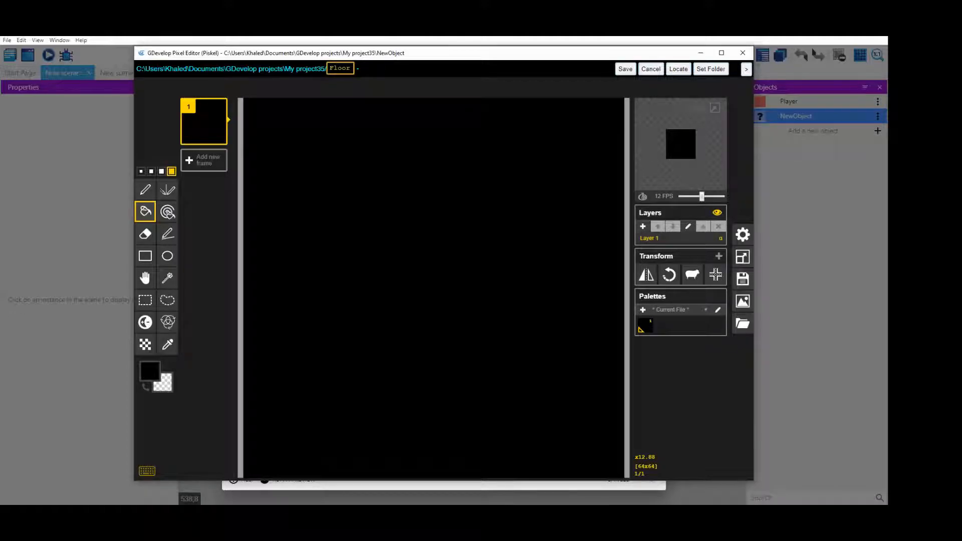
- Save the black image to the Floor object, apply the object and save the project
left_click(624, 68)
left_click(647, 479)
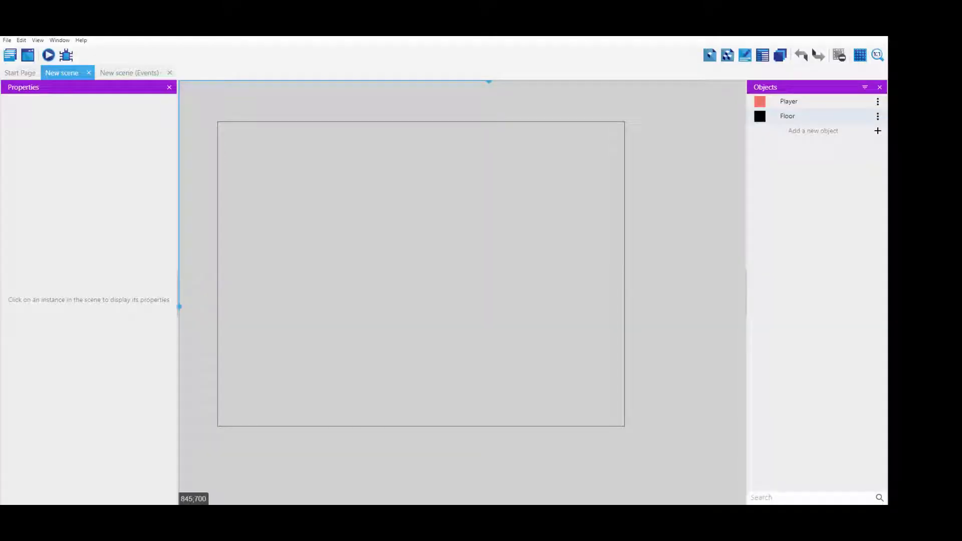
left_click(7, 40)
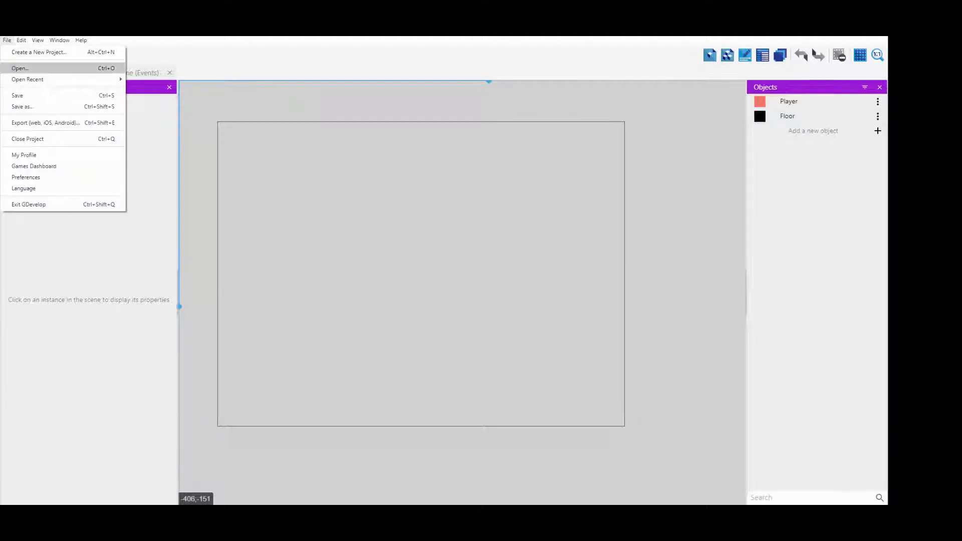
left_click(20, 95)
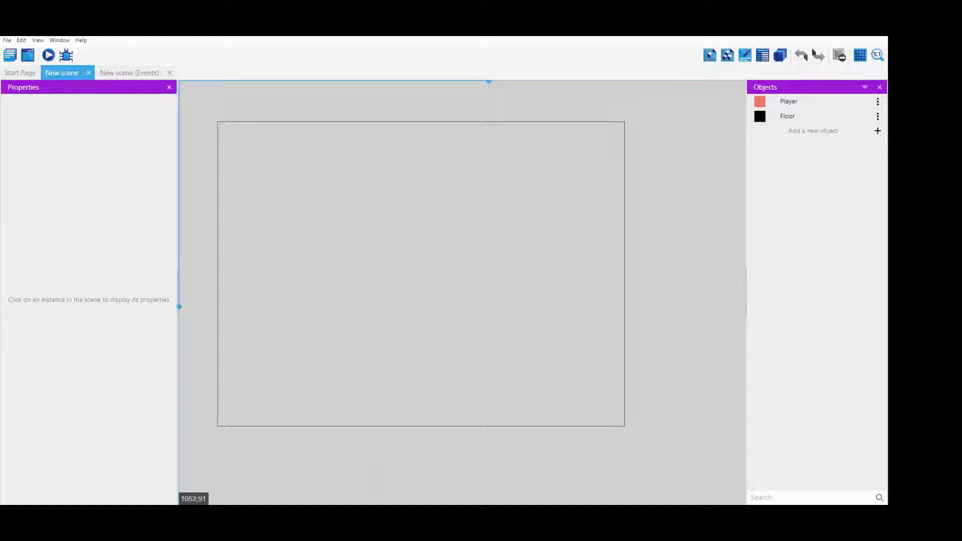
- Place the Player in the scene outside the game frame at about X 850, Y 228, and check it in a preview
left_click_drag(802, 116, 450, 261)
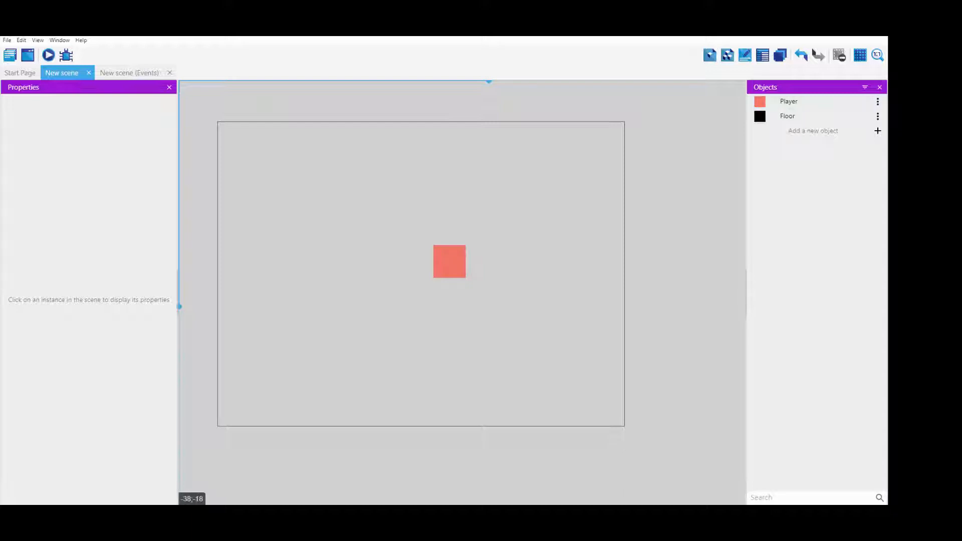
left_click_drag(449, 261, 666, 253)
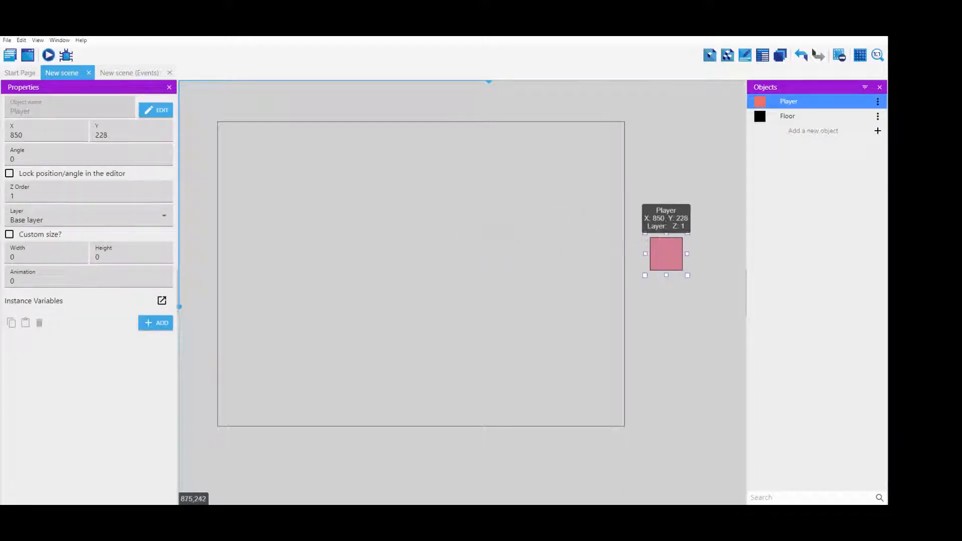
left_click(49, 54)
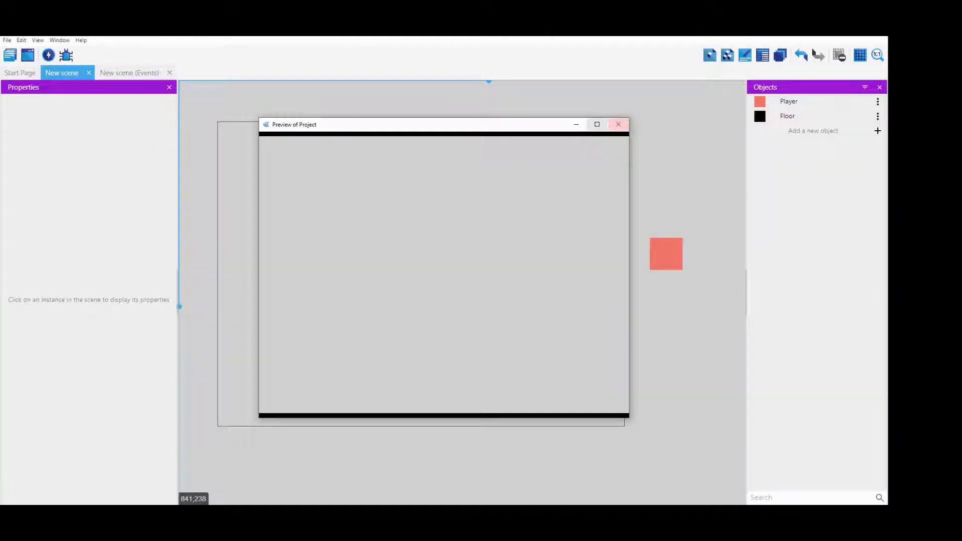
left_click(618, 124)
- Move the Player inside the game frame to about X 354, Y 231, and check it in a preview
left_click_drag(666, 254, 419, 254)
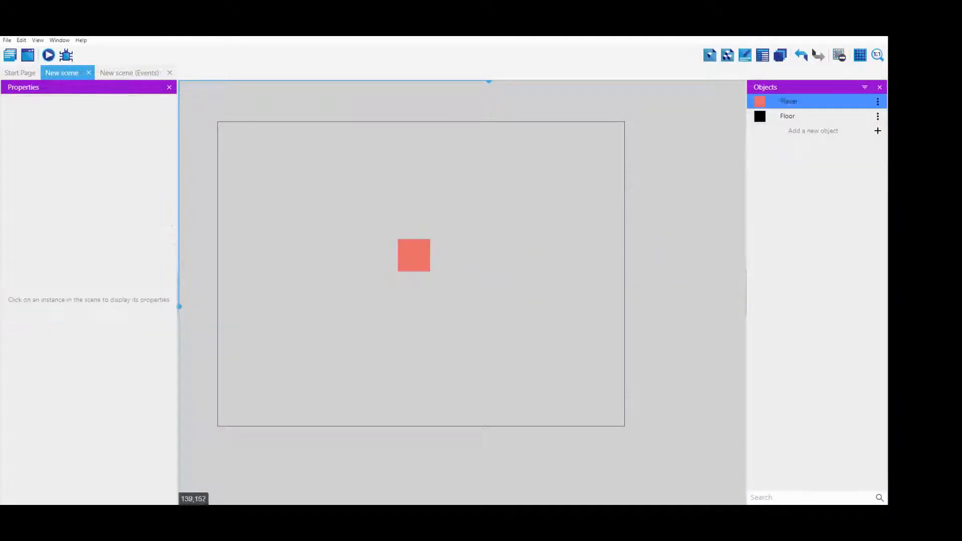
left_click(49, 55)
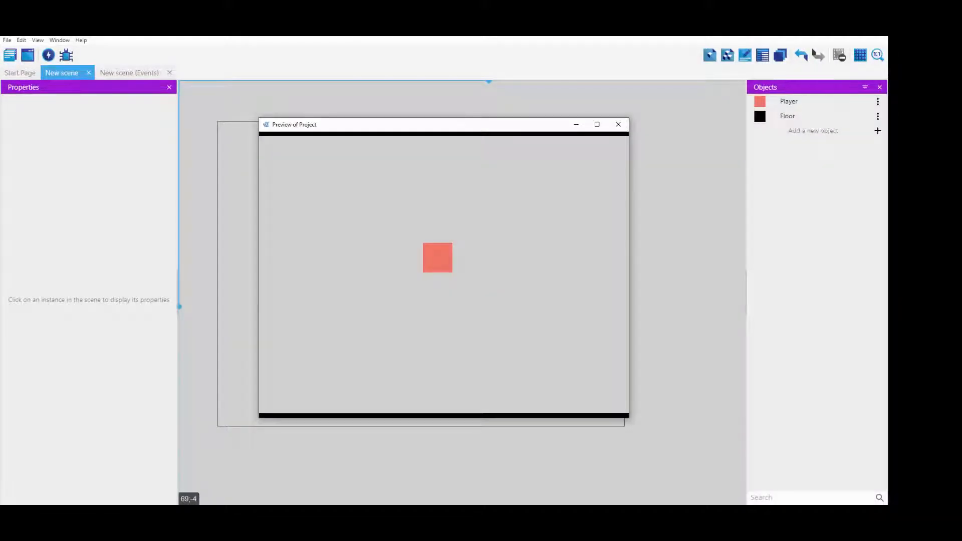
left_click(618, 125)
- Place the Floor in the scene and stretch it along the game frame's lower edge, slightly past both sides
left_click_drag(787, 115, 633, 408)
left_click(656, 357)
left_click(626, 419)
left_click(584, 353)
- Examine the properties of the Player instance in the scene, particularly its X and Y position values
left_click(416, 248)
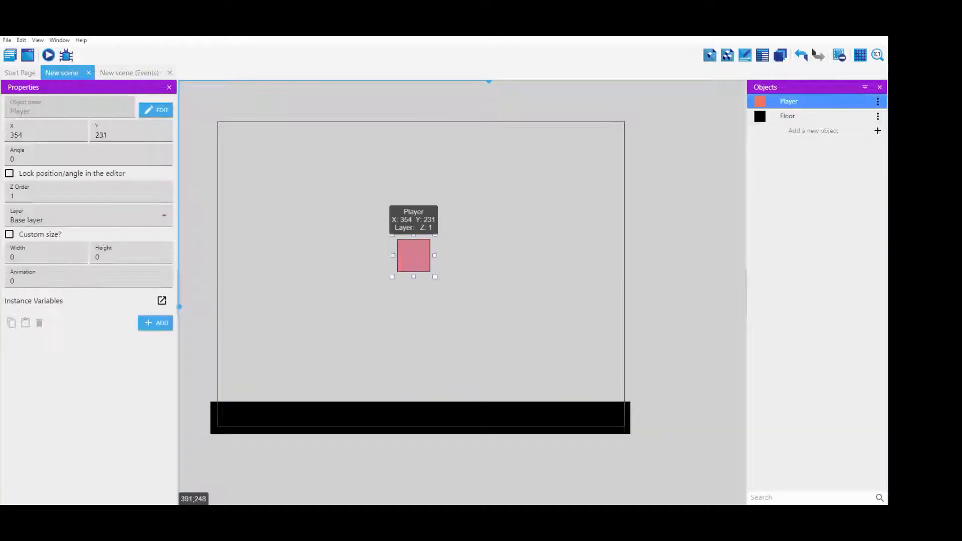
left_click(413, 413)
left_click(413, 353)
left_click(413, 255)
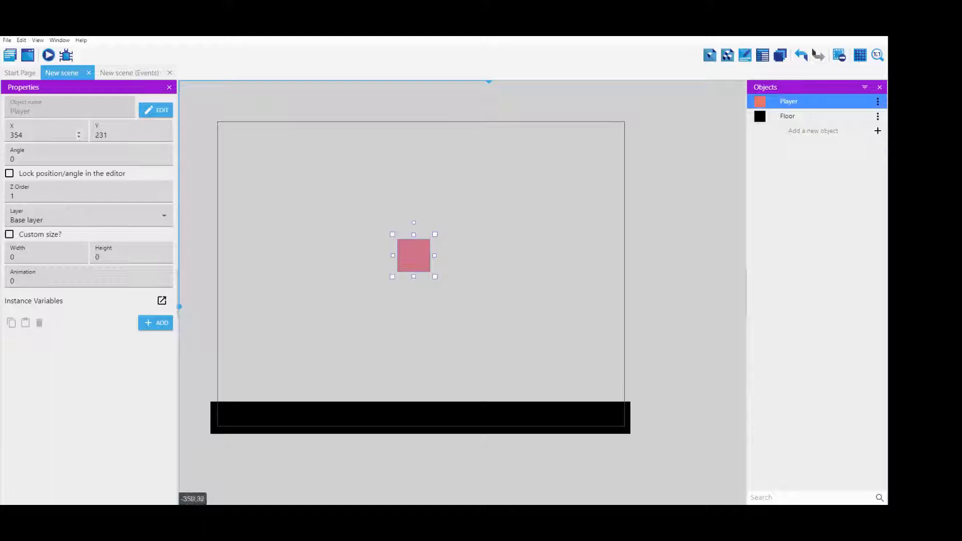
left_click(413, 311)
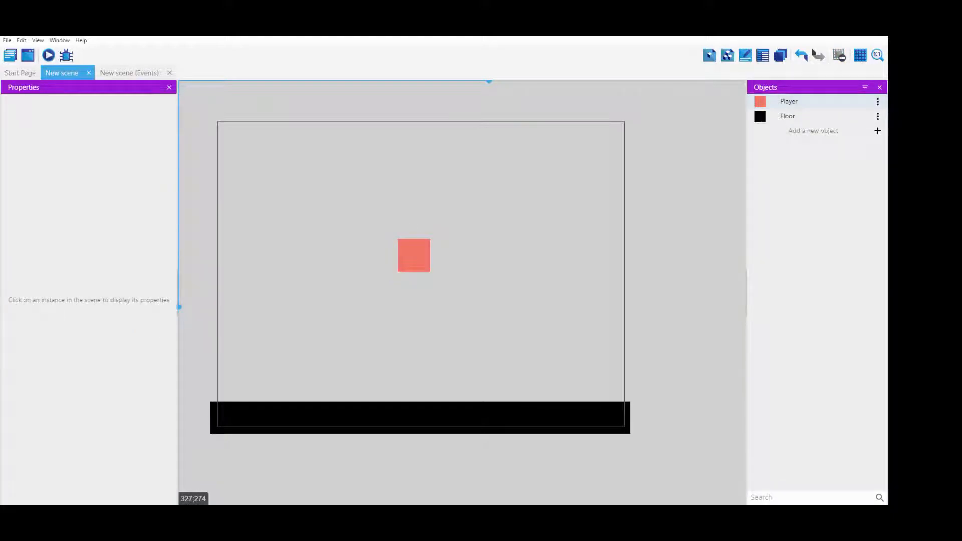
left_click(418, 258)
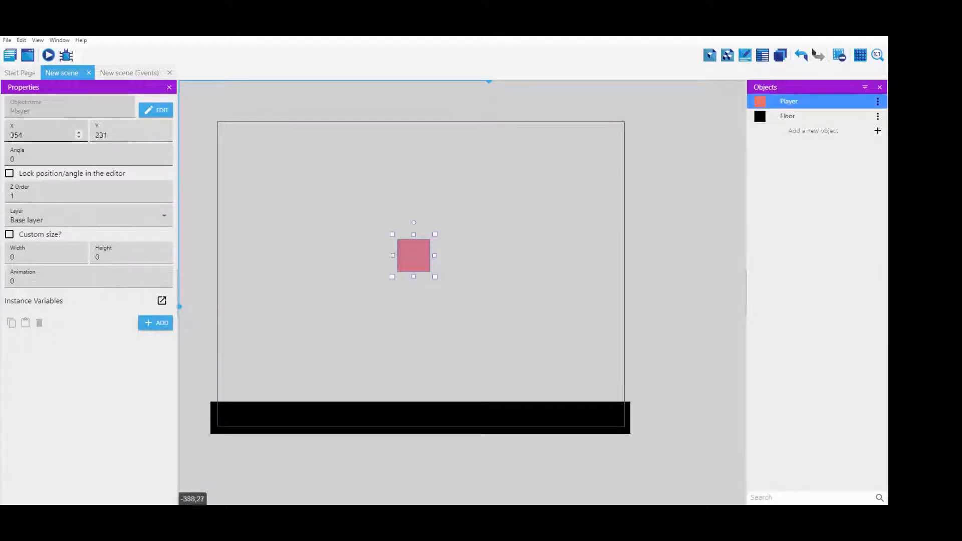
left_click_drag(23, 135, 9, 135)
left_click_drag(108, 135, 94, 135)
left_click(350, 225)
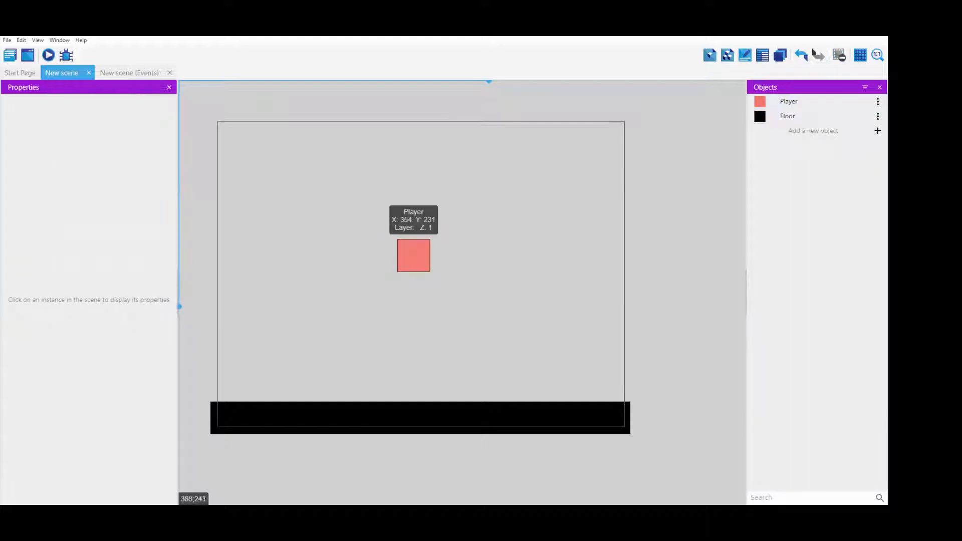
- Move the Player down and to the left in the scene, to about X 261, Y 315
left_click_drag(419, 249, 372, 297)
double_click(532, 207)
key("Escape")
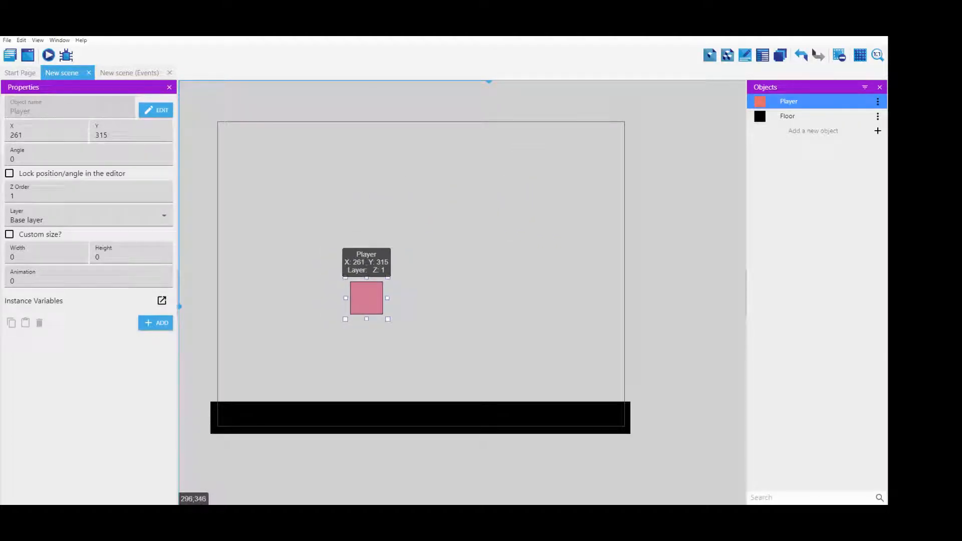
- Open the Player's object editor from its scene instance and again from the object list, closing it without changes each time
double_click(365, 295)
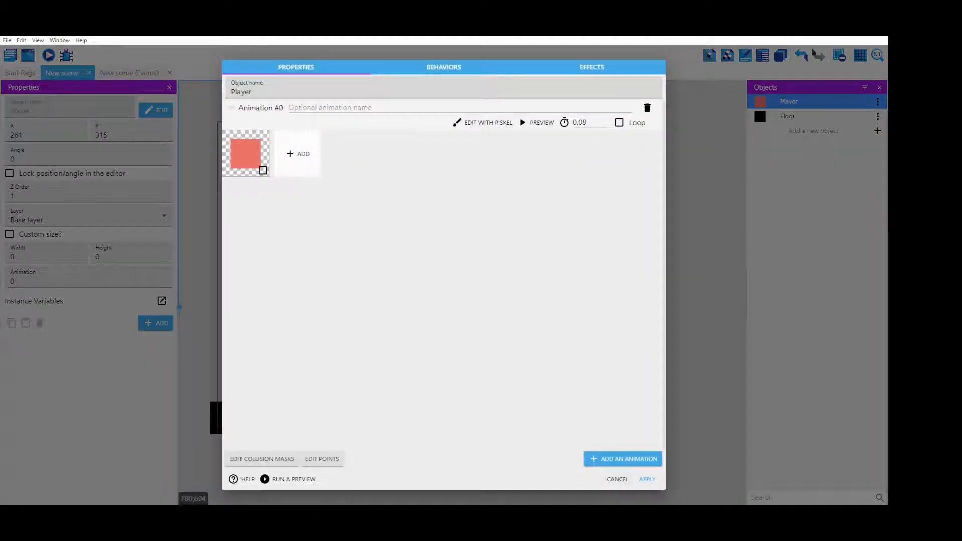
left_click(616, 479)
right_click(796, 99)
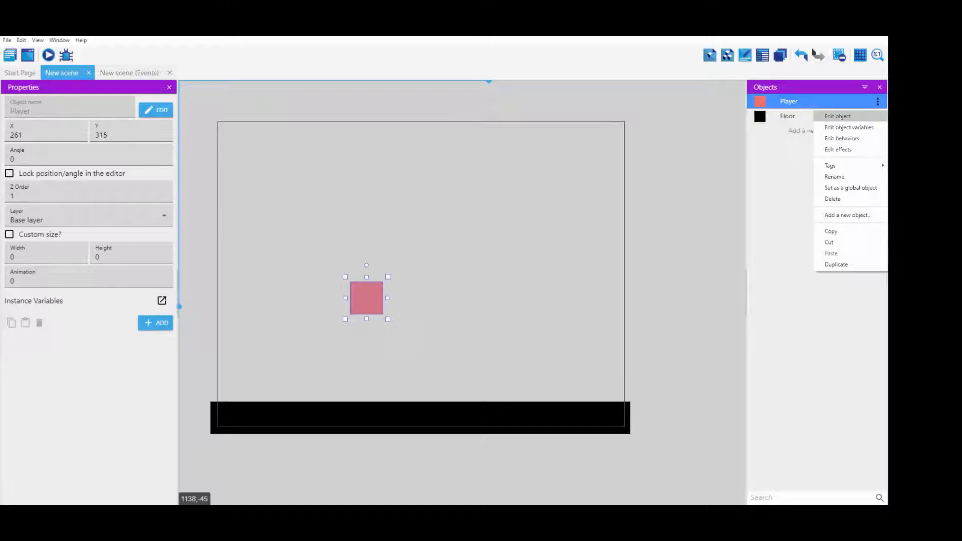
left_click(837, 115)
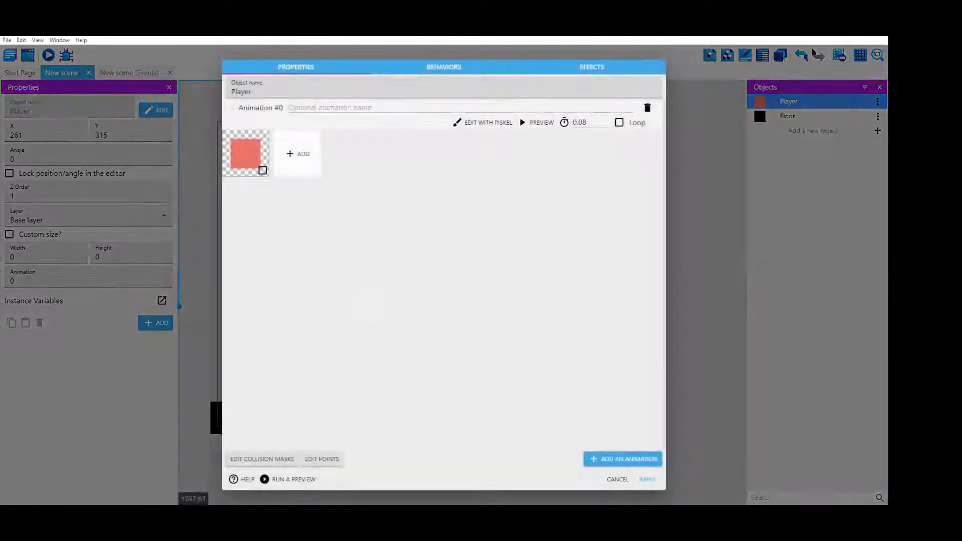
key("Escape")
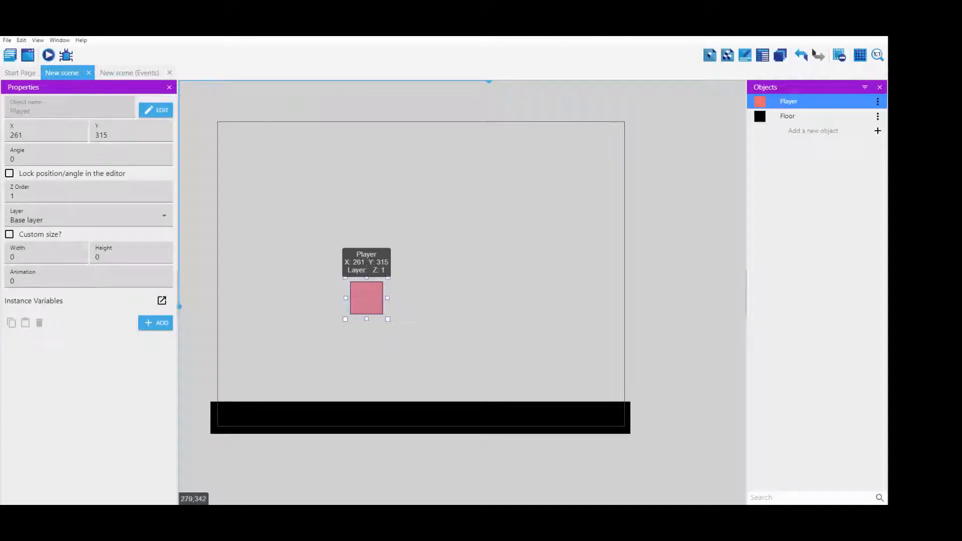
- Move the Player toward the game frame's upper-left corner and set its position to X 0, Y 0
left_click_drag(367, 296, 281, 198)
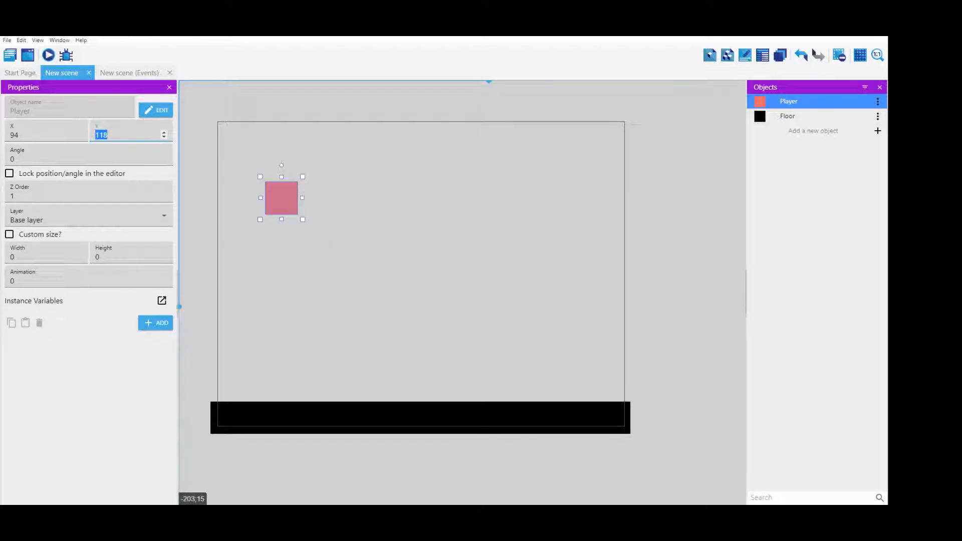
type("0")
double_click(32, 134)
type("0")
left_click(232, 109)
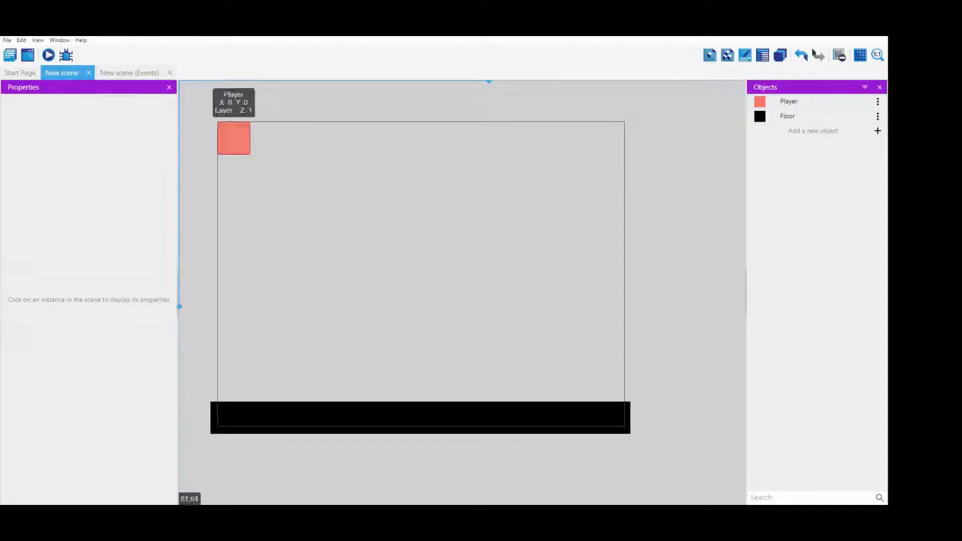
- Move the Player from the frame's corner to near the middle of the game frame, above the Floor
left_click_drag(225, 131, 471, 302)
left_click(420, 232)
left_click(462, 246)
key("ctrl+z")
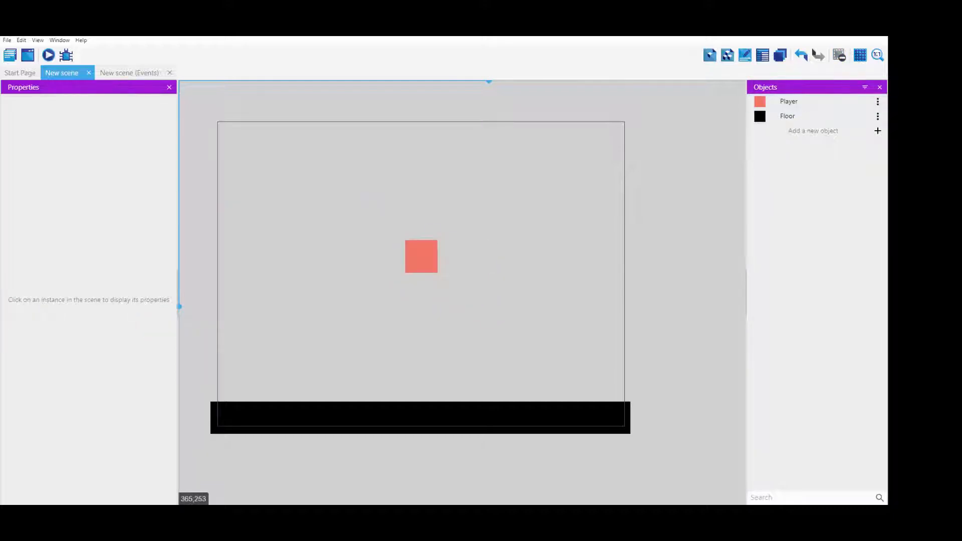
- Set the Player instance's angle to 45
left_click(420, 258)
left_click(21, 161)
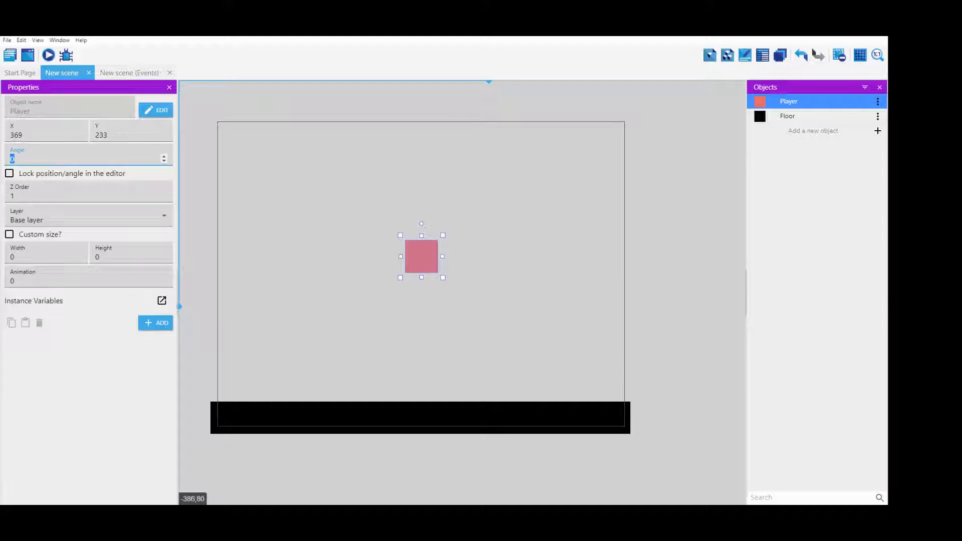
type("45")
left_click(99, 350)
left_click(299, 356)
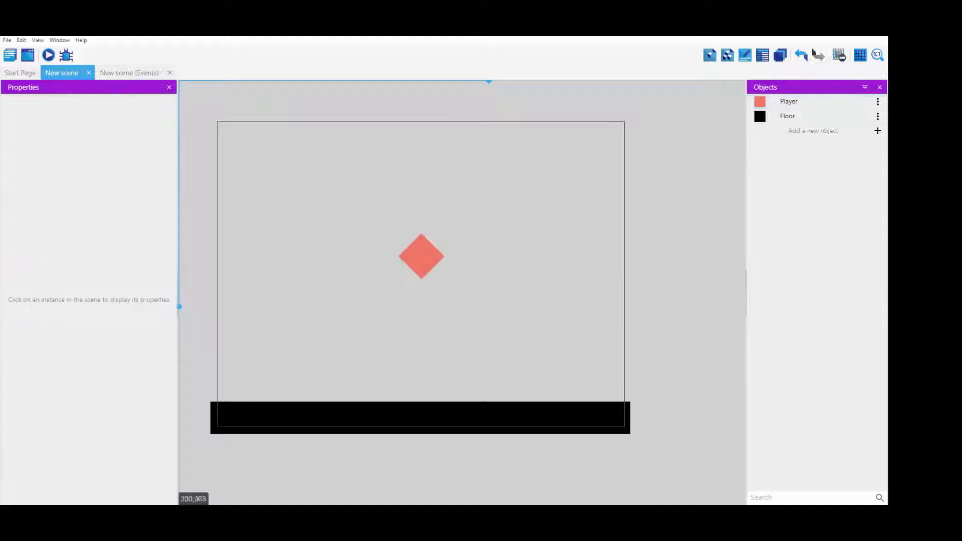
- Reset the Player instance's angle to 0
left_click(420, 255)
left_click(20, 158)
key("BackSpace")
key("BackSpace")
type("0")
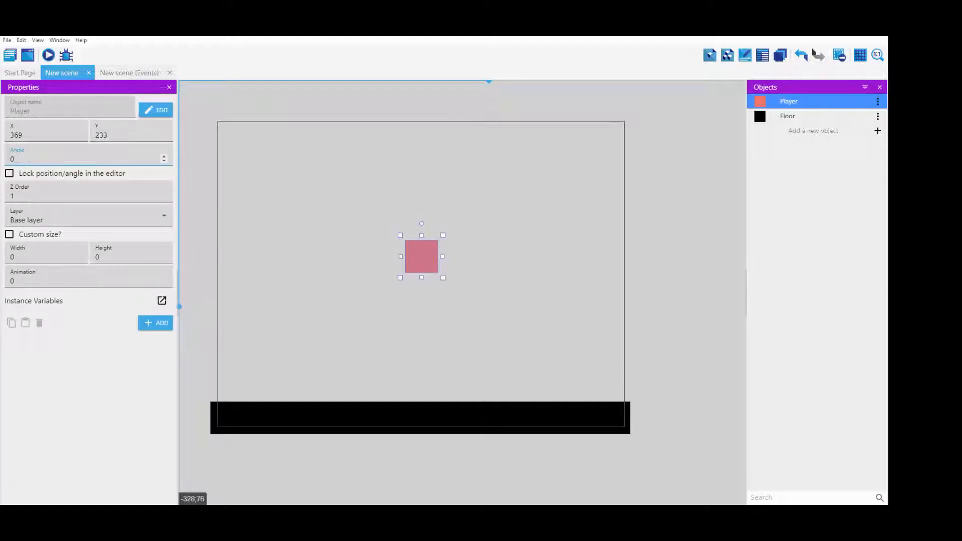
left_click(350, 202)
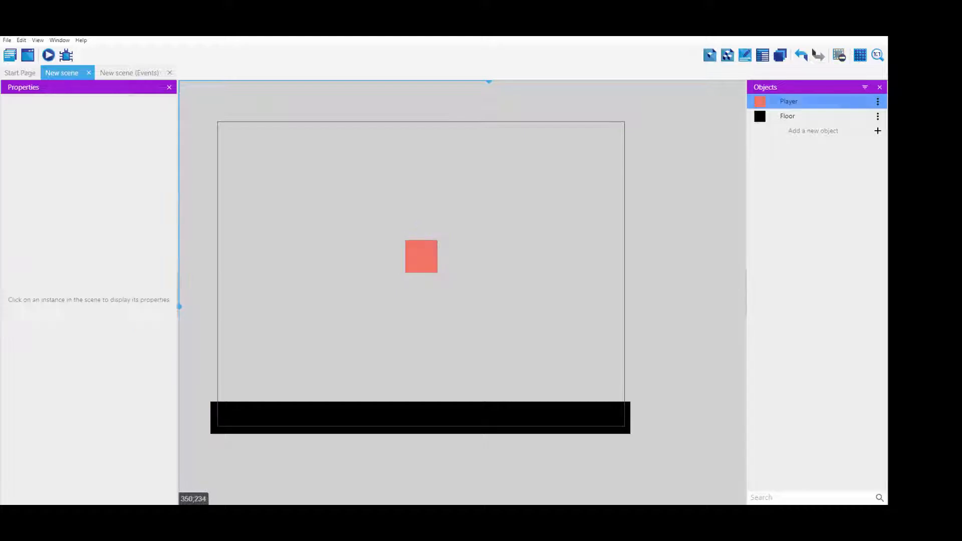
- Draw selection boxes across the area around the Player and open its object editor, closing it without changes
left_click(422, 256)
left_click_drag(470, 150, 303, 406)
mouse_move(492, 166)
left_mouse_down()
mouse_move(368, 345)
mouse_move(381, 361)
left_mouse_up()
mouse_move(588, 122)
left_mouse_down()
mouse_move(305, 352)
mouse_move(365, 364)
mouse_move(409, 242)
left_mouse_up()
double_click(417, 251)
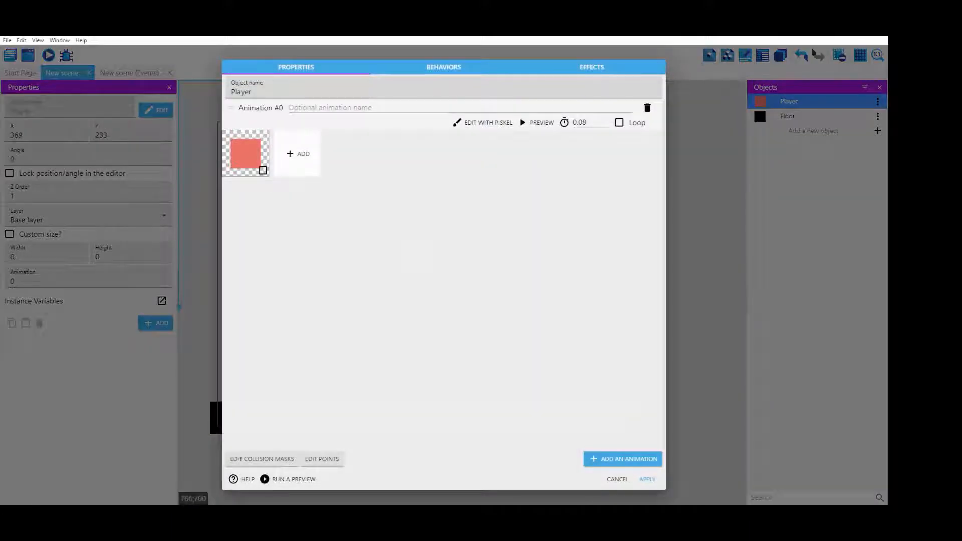
key("Escape")
left_click_drag(584, 101, 320, 340)
mouse_move(622, 135)
left_mouse_down()
mouse_move(426, 353)
mouse_move(389, 356)
left_mouse_up()
left_click(459, 308)
- Move the Floor up to about X -8, Y 279 so that it overlaps the Player's lower part
left_click(425, 258)
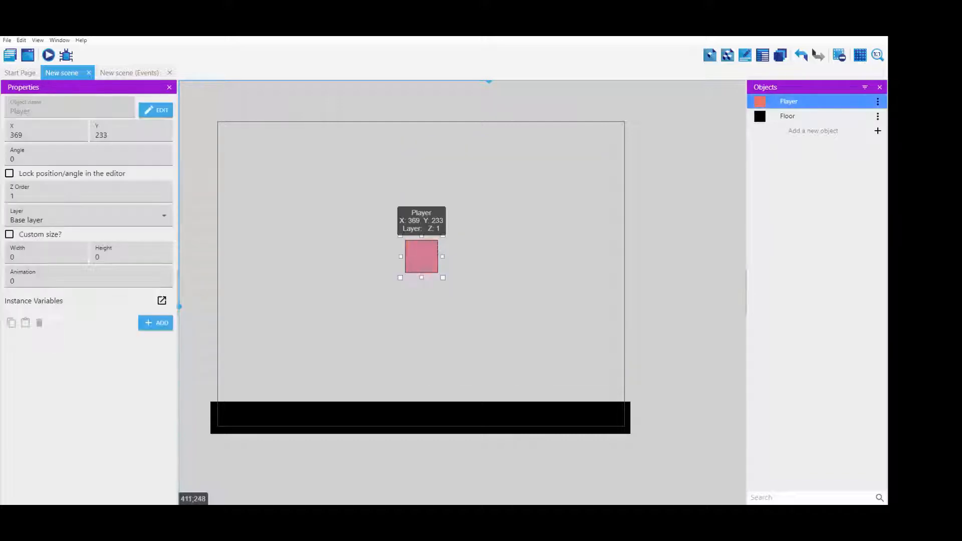
left_click(24, 195)
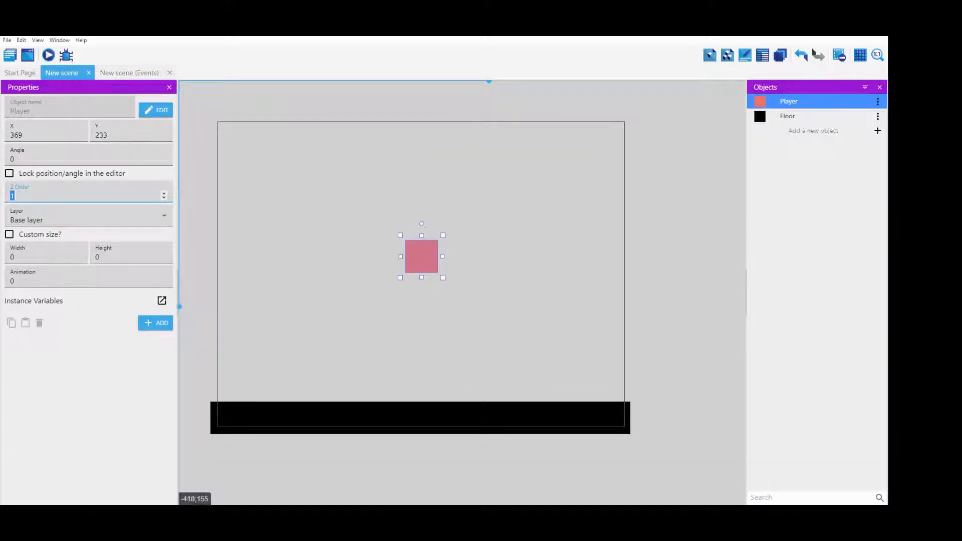
left_click(408, 282)
left_click_drag(442, 407, 446, 269)
left_click(446, 250)
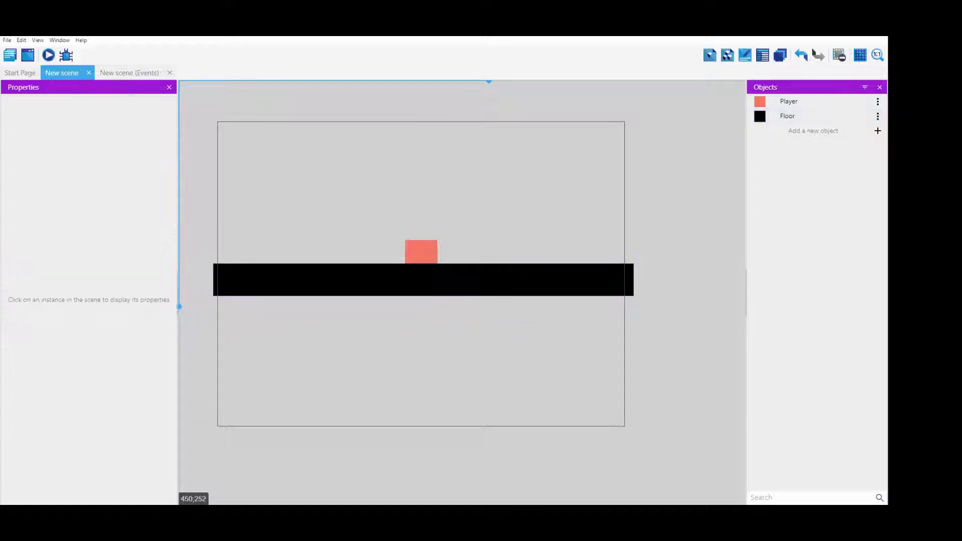
- Compare the Z order values of the overlapping Player and Floor instances
left_click(421, 253)
double_click(15, 196)
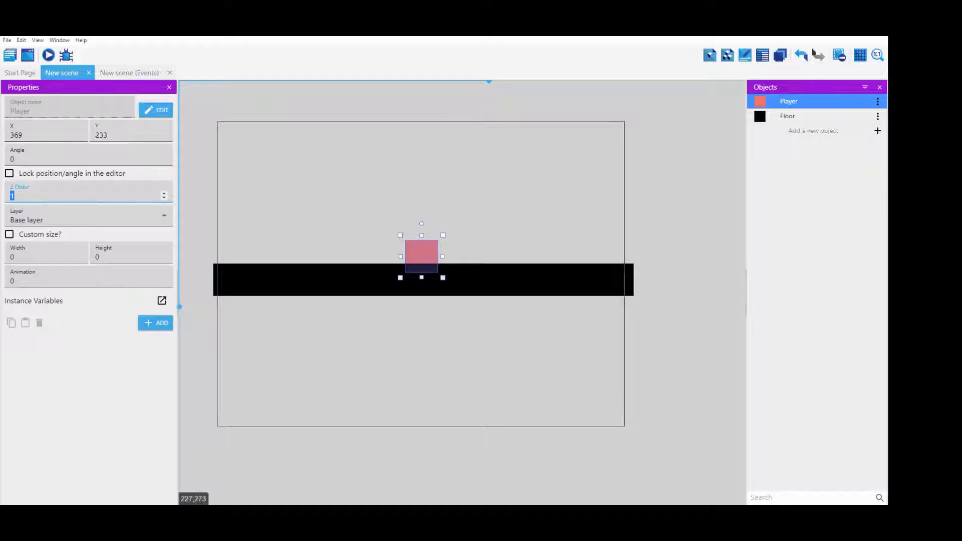
left_click(321, 274)
left_click(16, 195)
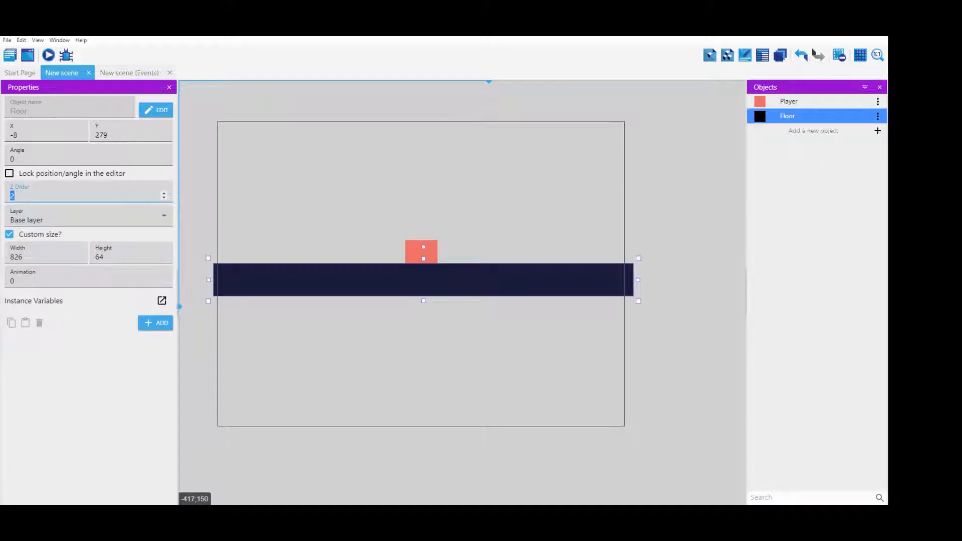
left_click(350, 241)
left_click(416, 277)
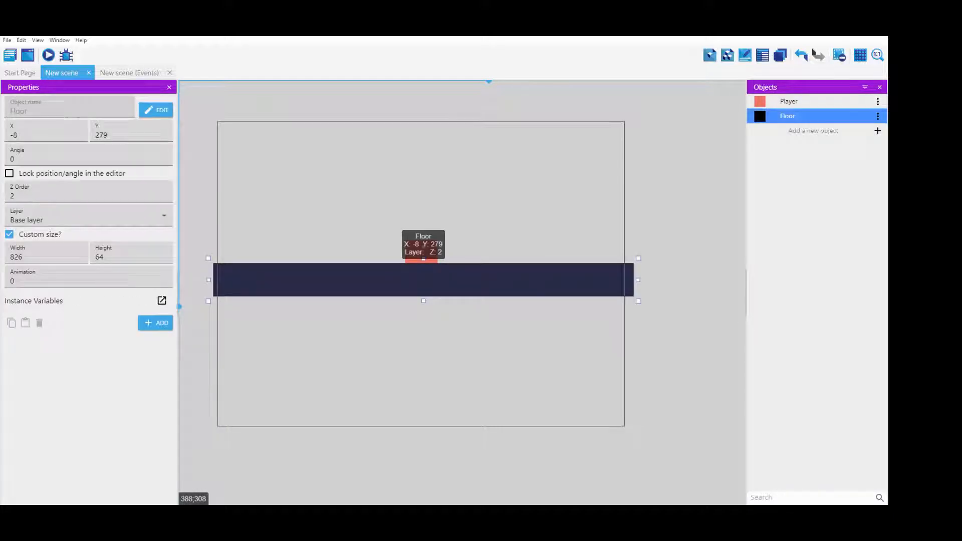
left_click(421, 253)
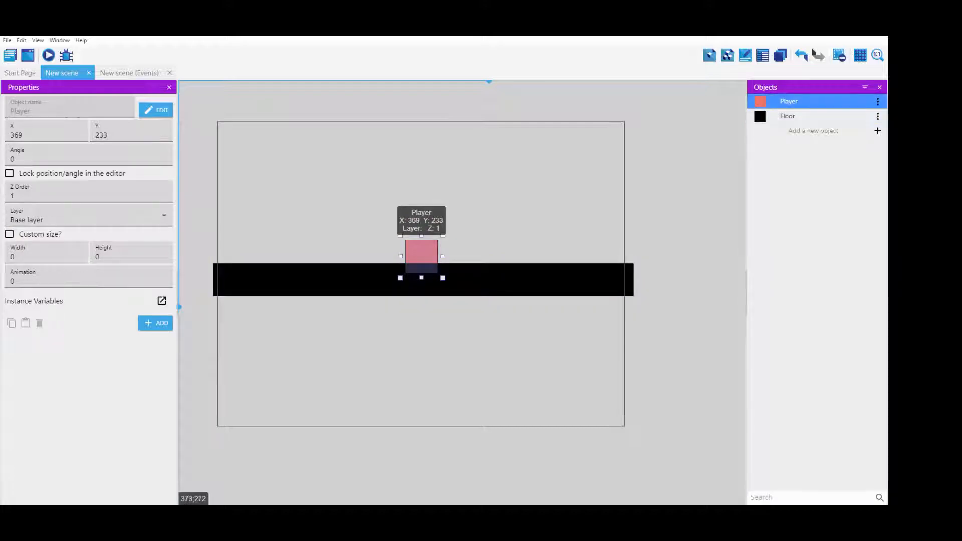
left_click(367, 279)
left_click(409, 249)
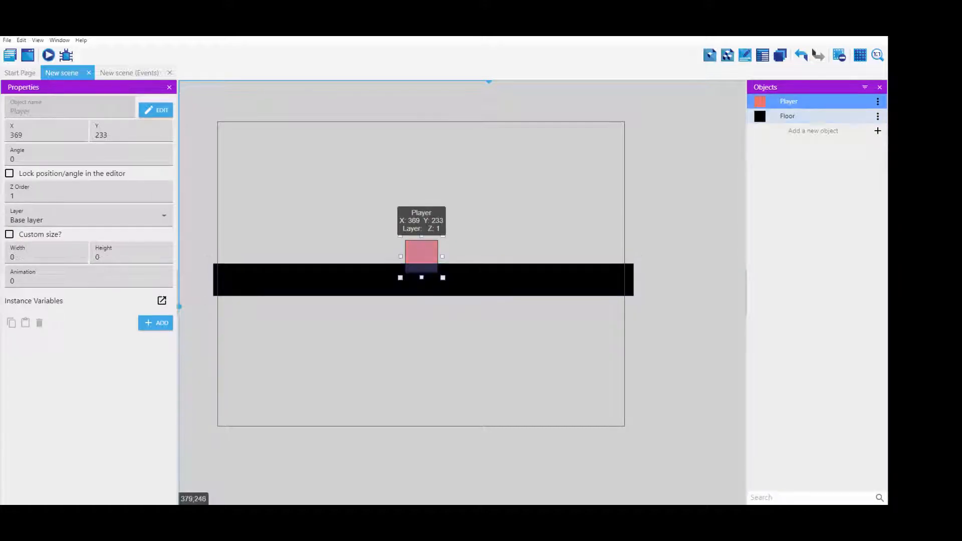
left_click(386, 241)
left_click(413, 252)
left_click(376, 267)
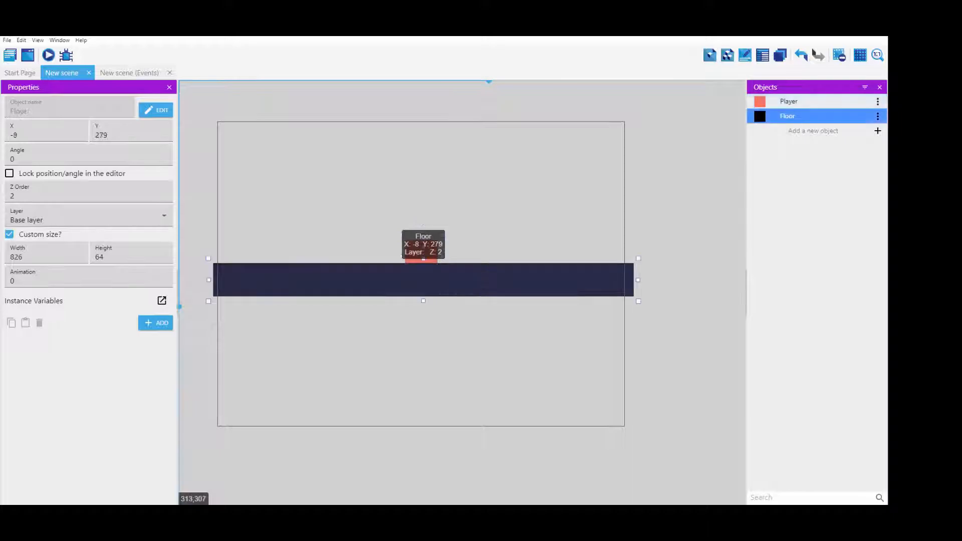
- Set the Player instance's Z order to 3 to place it in front of the Floor
left_click(413, 249)
double_click(67, 193)
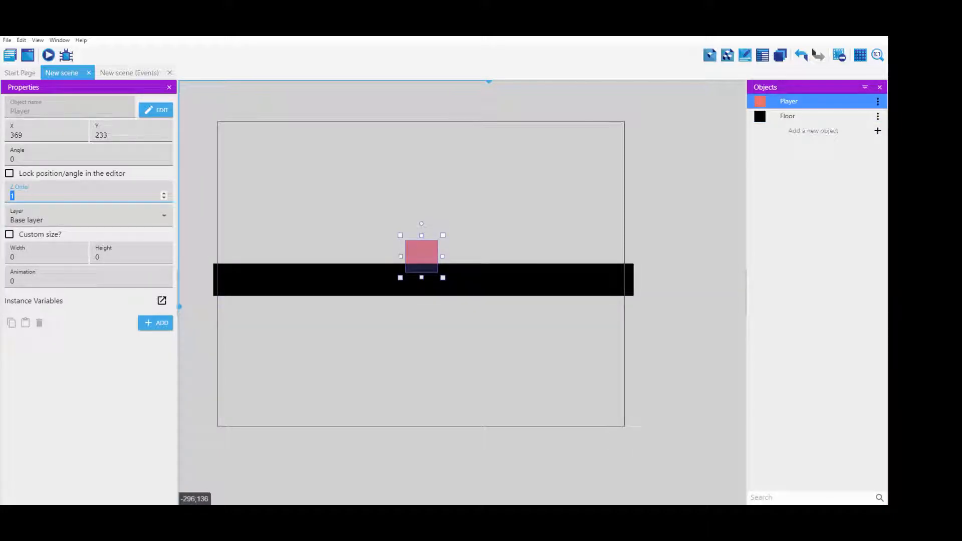
type("3")
left_click(367, 200)
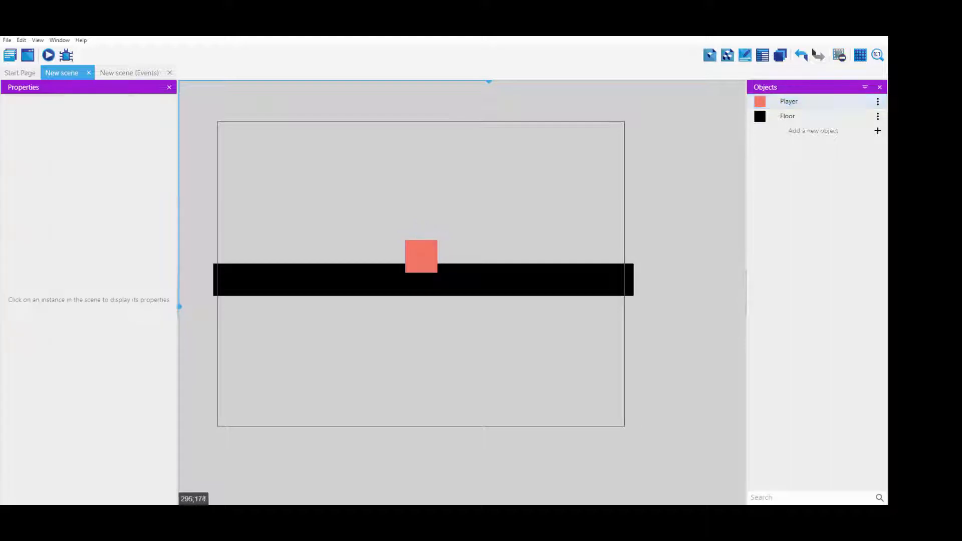
- Move the Floor back down to the lower edge of the game frame, at about X -11, Y 556
left_click(425, 253)
left_click(364, 283)
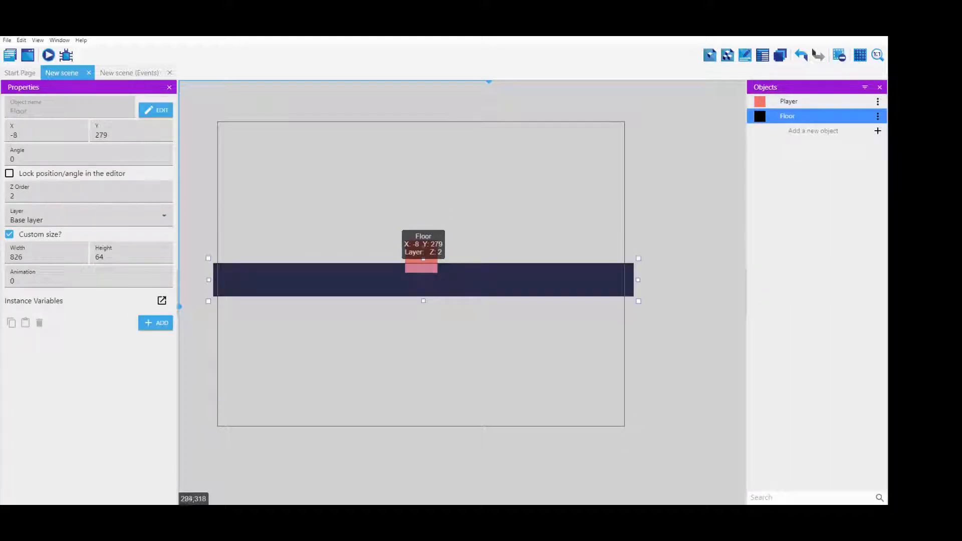
left_click(423, 254)
left_click_drag(422, 266, 422, 407)
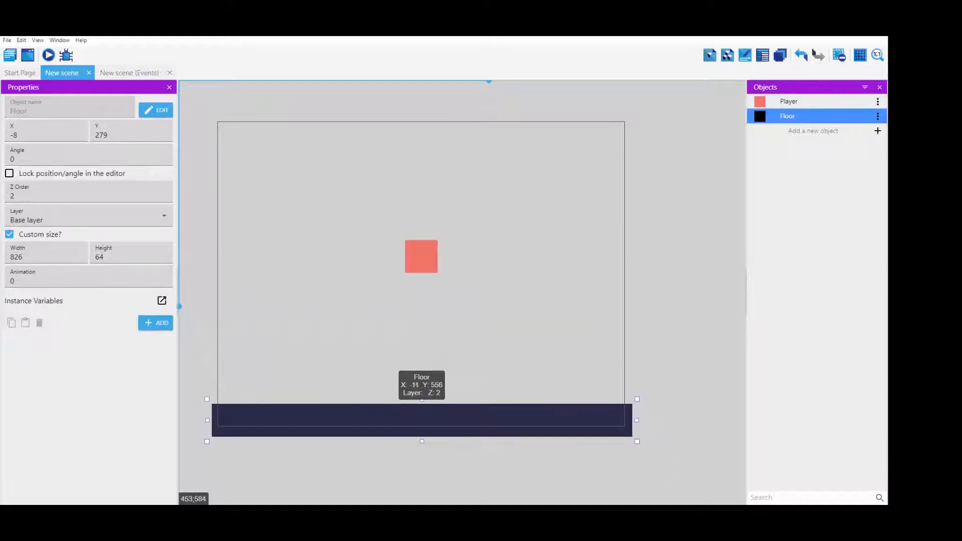
left_click(431, 325)
- Move the Player slightly down to about X 382, Y 271 and examine the layer choices for its instance
left_click_drag(422, 256, 429, 282)
left_click(404, 288)
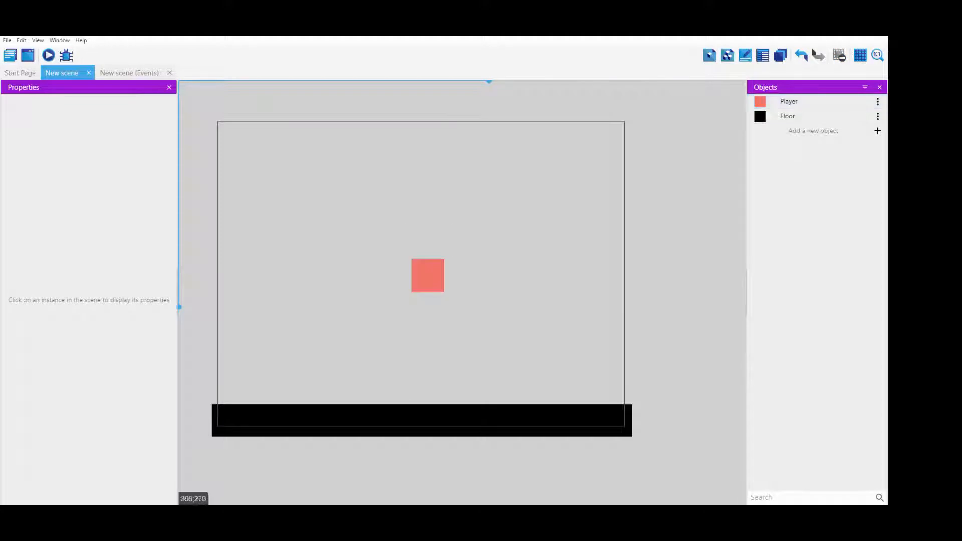
left_click(427, 281)
left_click(29, 217)
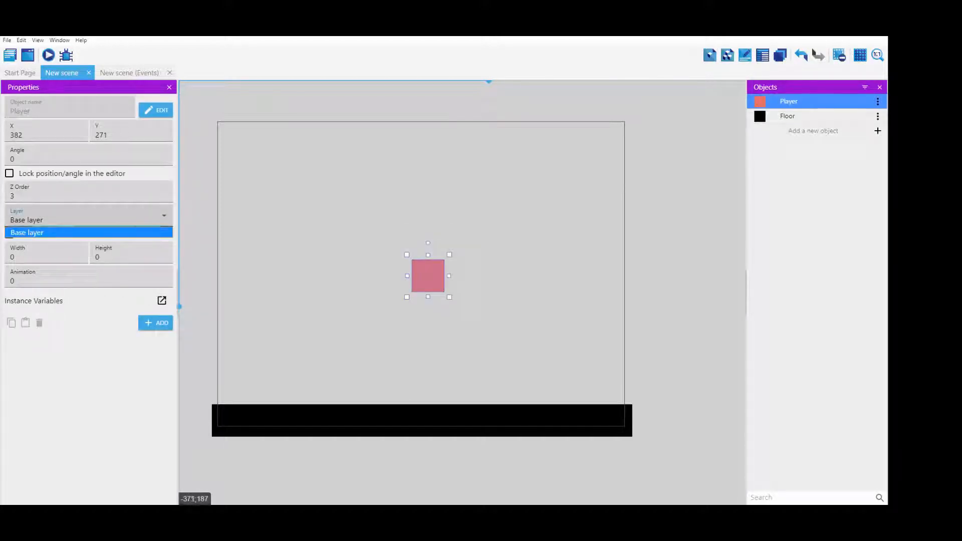
left_click(32, 218)
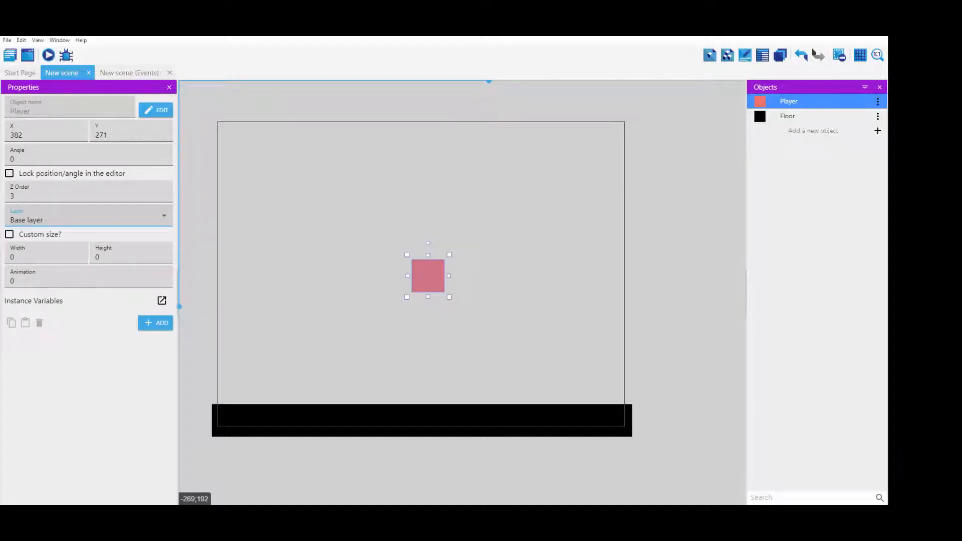
- Lower the Player onto the Floor, return it to about X 370, Y 269, and display the scene's layers
left_click_drag(428, 276, 434, 401)
left_click(535, 374)
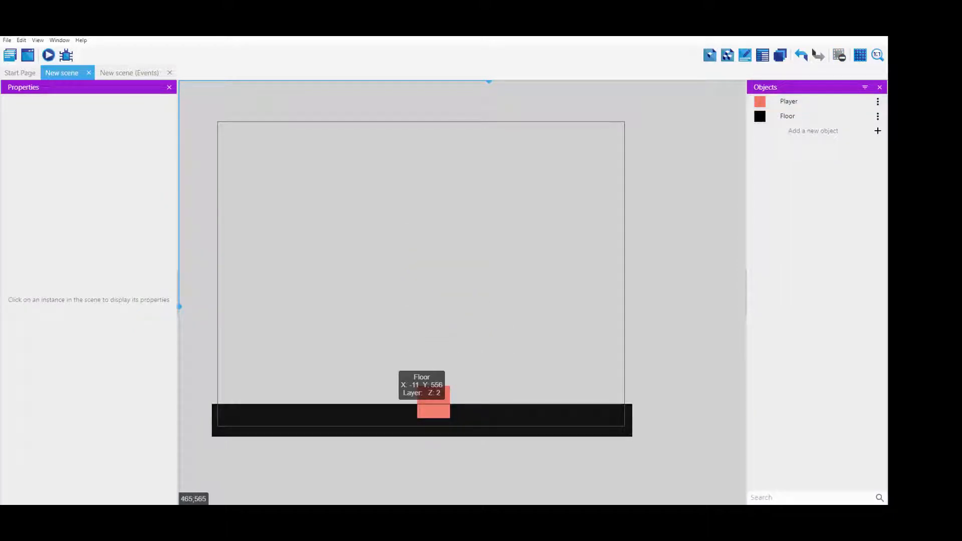
left_click(434, 402)
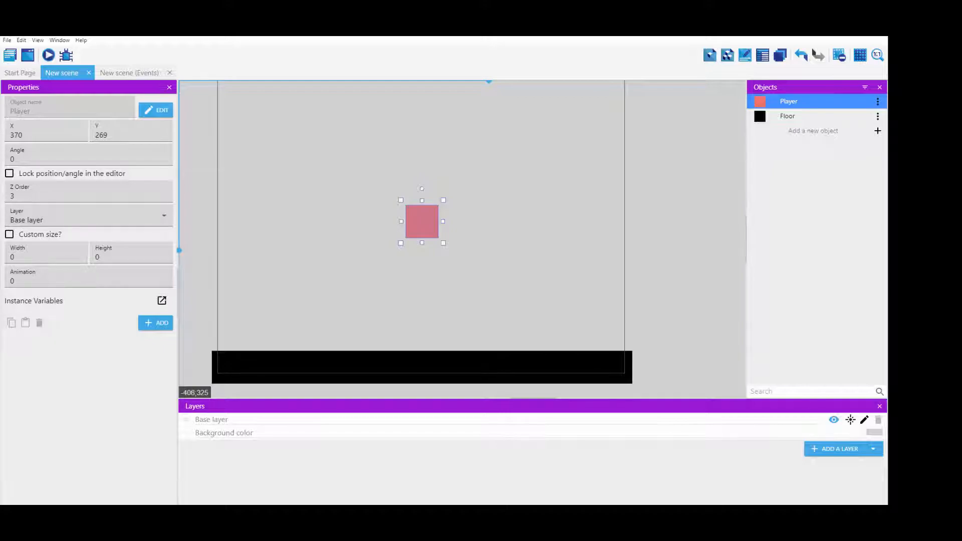
- Give the Player instance a custom size of 200 width and 200 height
left_click(30, 256)
key("Tab")
type("200")
key("Return")
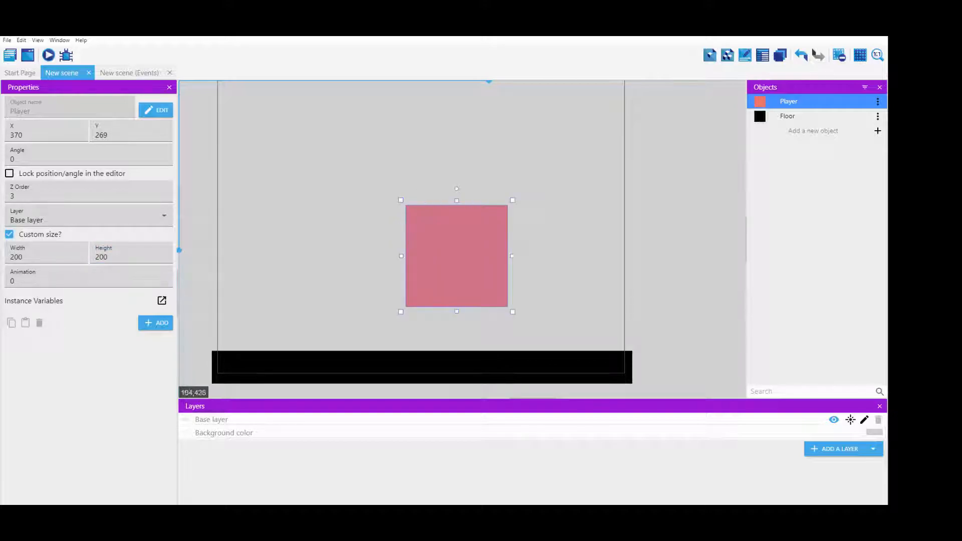
- Resize the Player freehand to about 159 by 171 and place it at about X 215, Y 265
left_click_drag(506, 300, 414, 295)
left_click(210, 289)
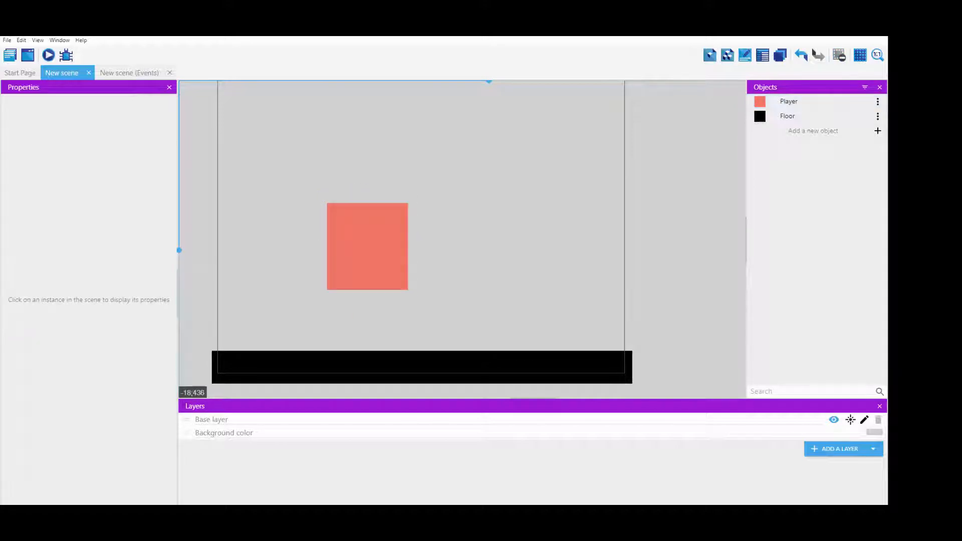
- Check the Player instance's animation number and add a second animation in the Player's object editor
left_click(331, 278)
left_click(55, 278)
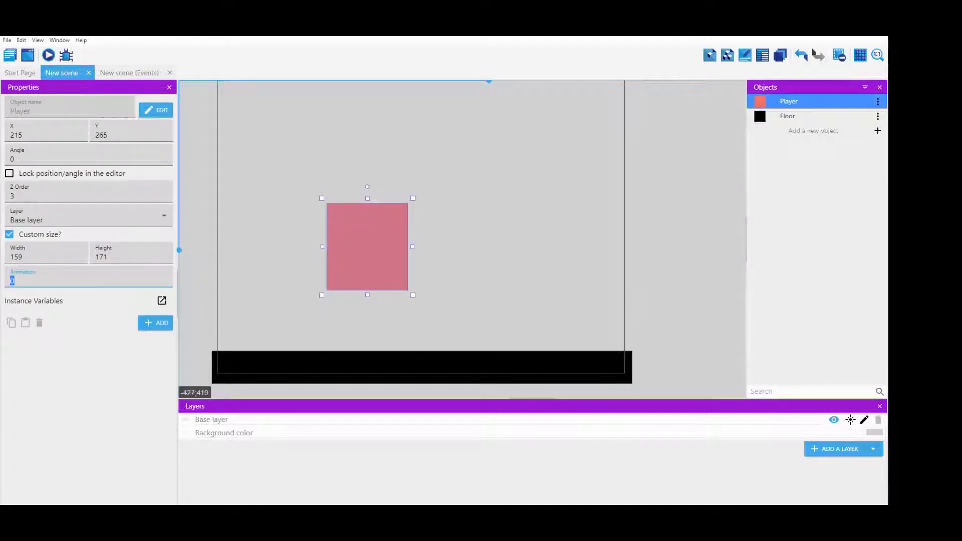
left_click(15, 281)
double_click(793, 104)
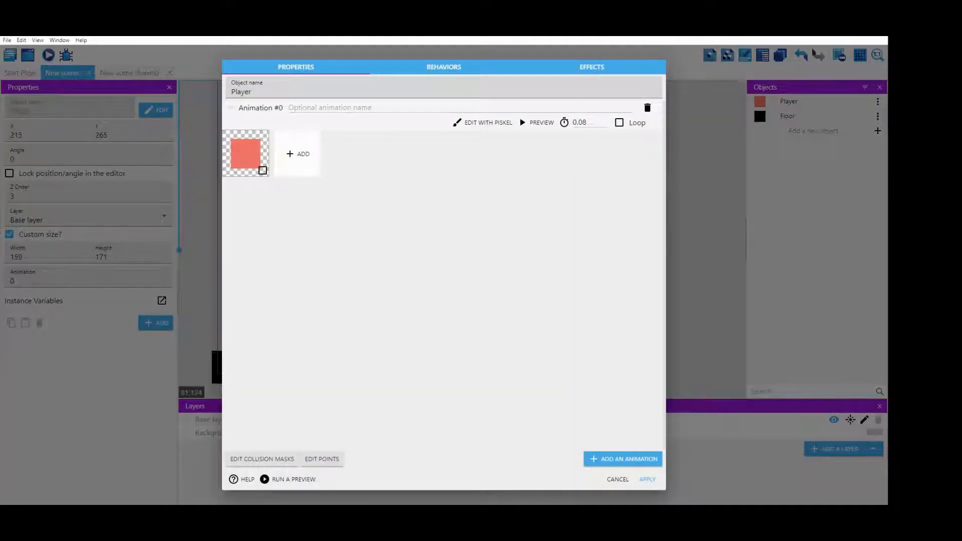
left_click(623, 459)
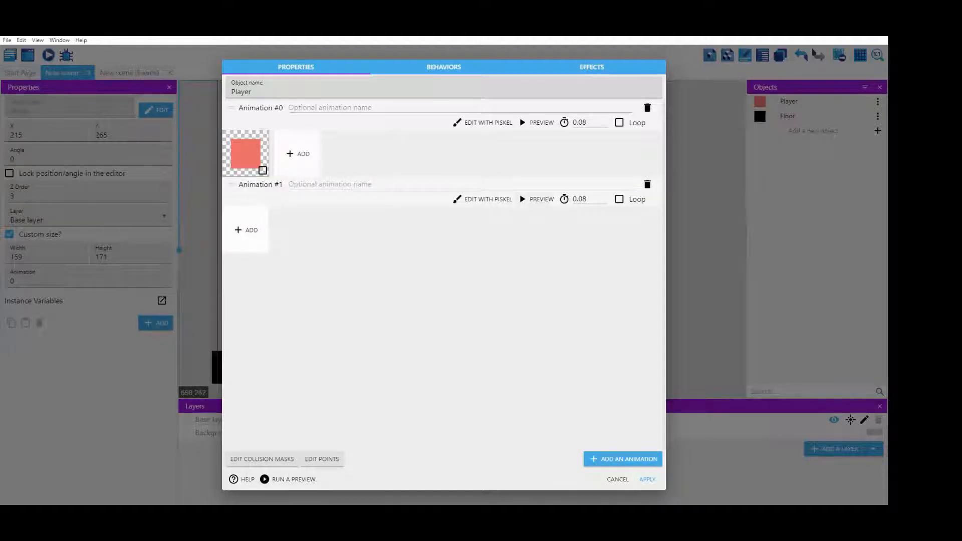
- Create a frame for Animation #1 in Piskel, fill the whole canvas with light green, and save it
left_click(488, 198)
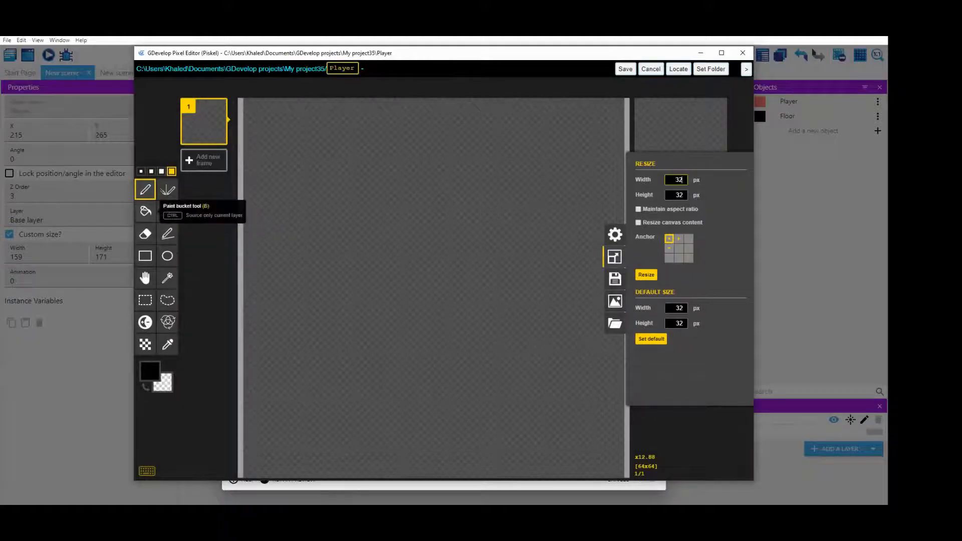
left_click(167, 211)
left_click(149, 371)
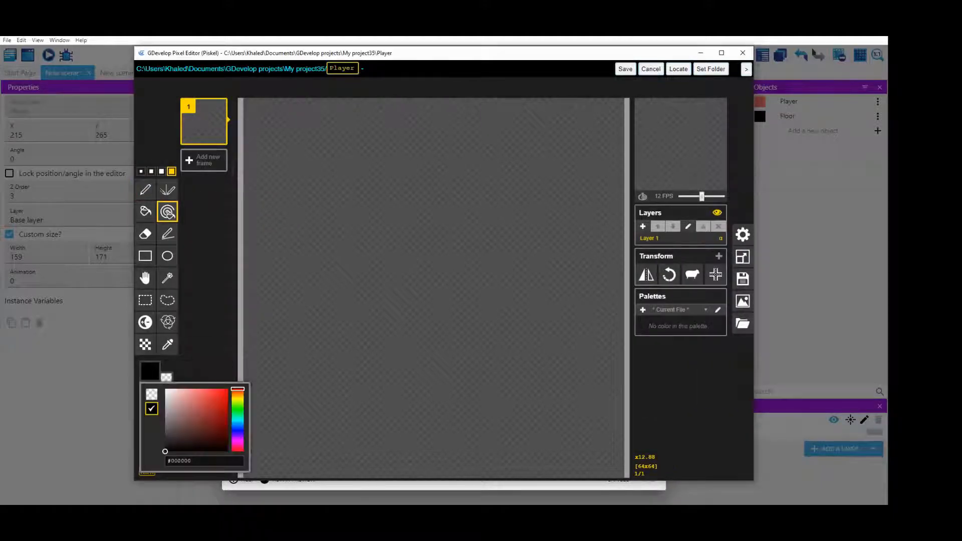
left_click(238, 405)
left_click(200, 400)
left_click(483, 145)
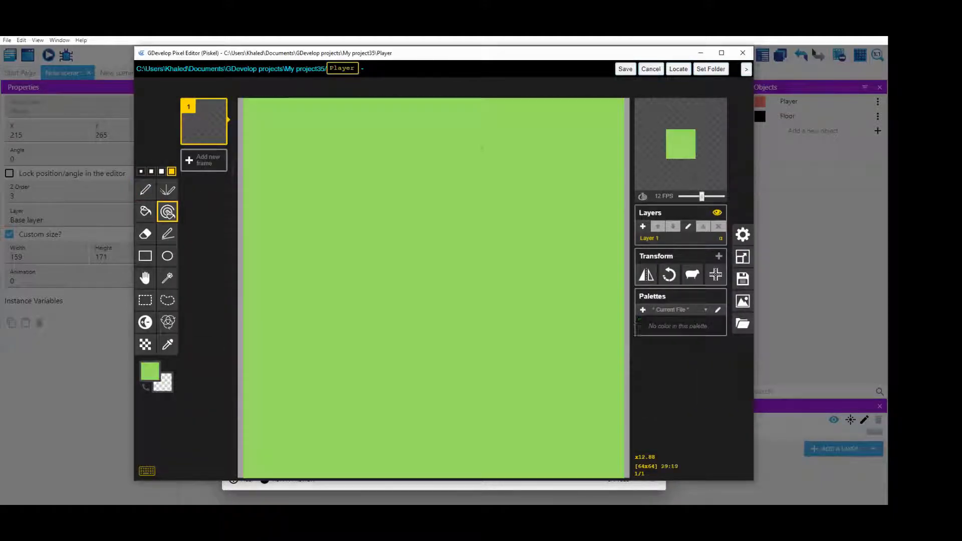
left_click(625, 69)
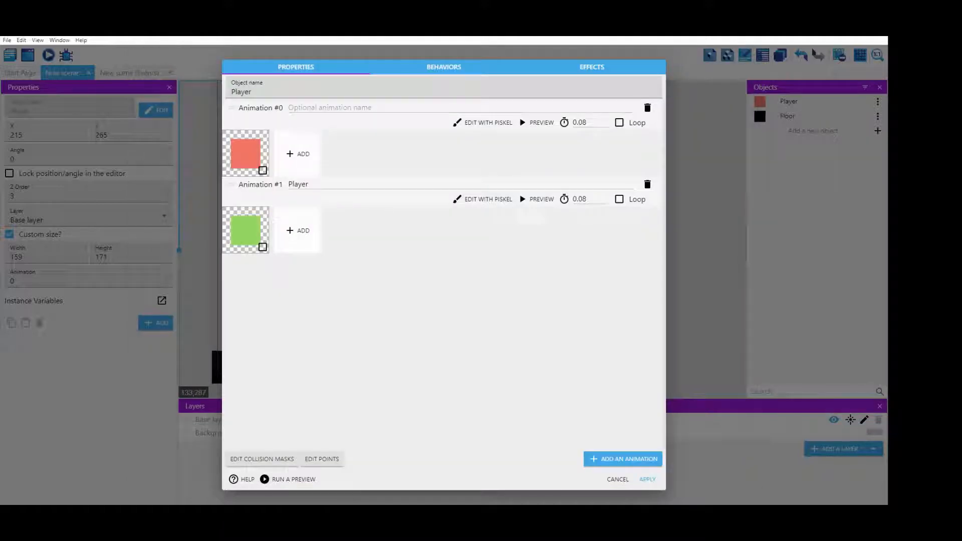
- Clear the name of Animation #1, finish editing the Player object, and select its instance in the scene
left_click_drag(315, 184, 285, 184)
key("BackSpace")
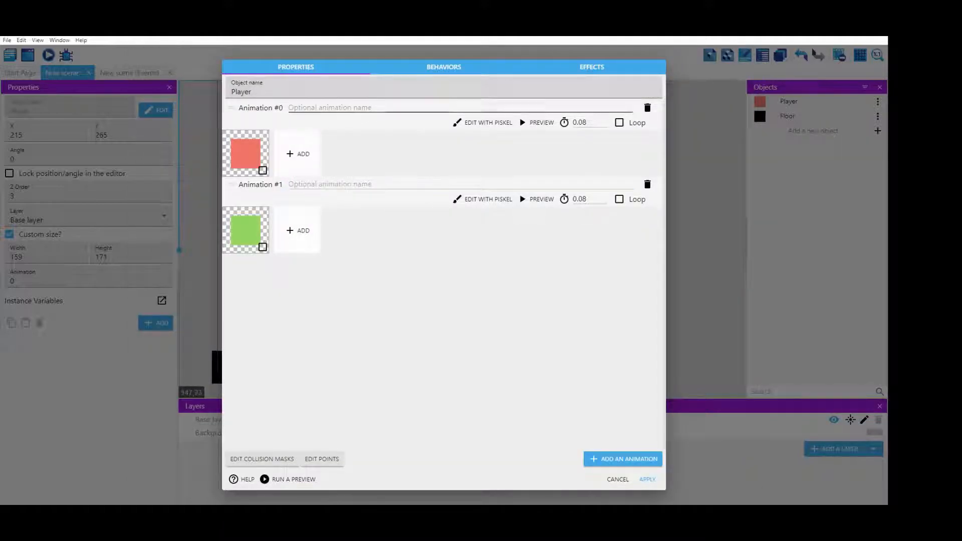
left_click(484, 216)
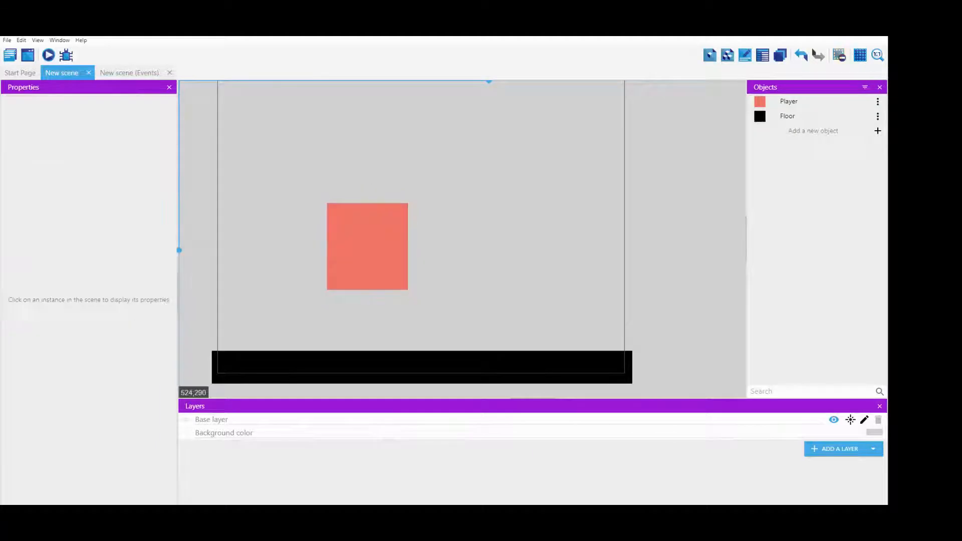
left_click(387, 231)
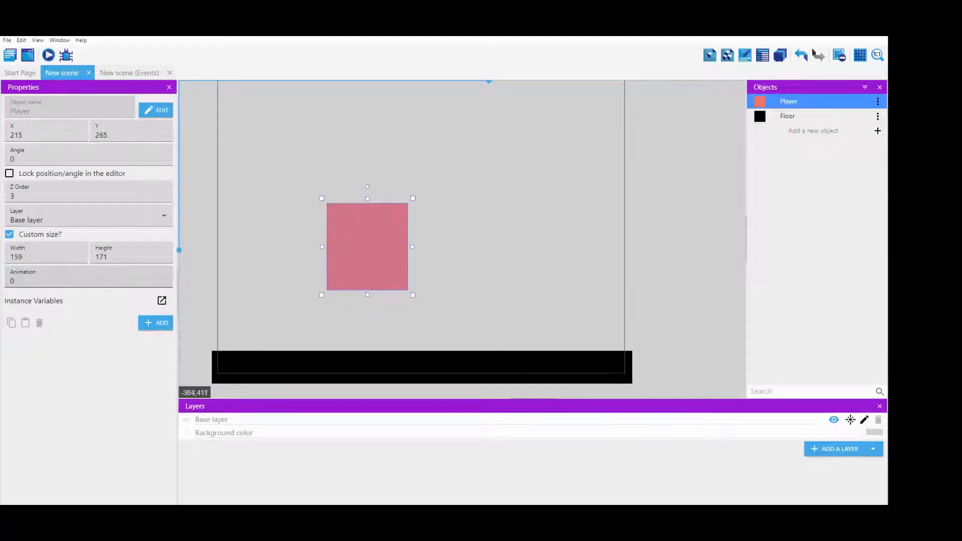
- Set the Player instance's animation number to 1 and reselect the instance in the scene
double_click(34, 279)
type("1")
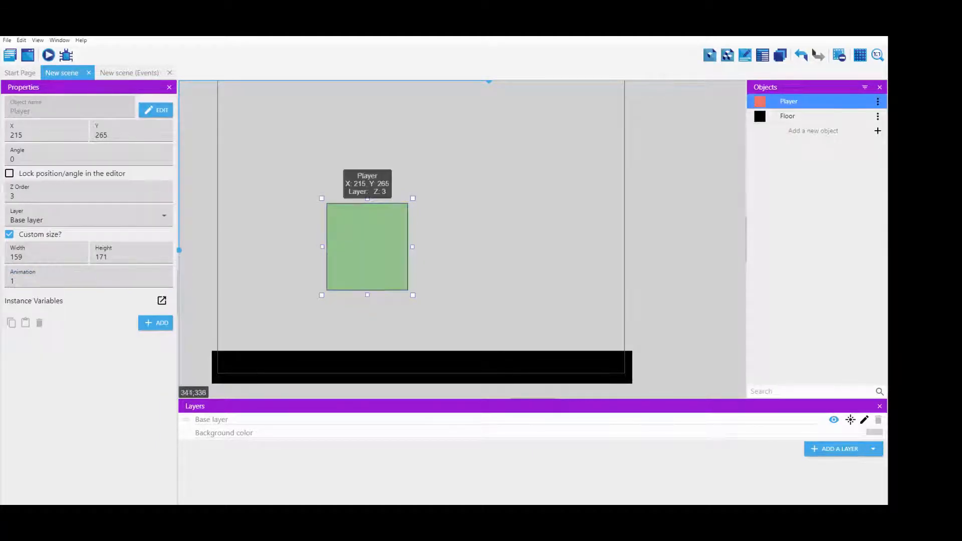
left_click(454, 232)
double_click(367, 240)
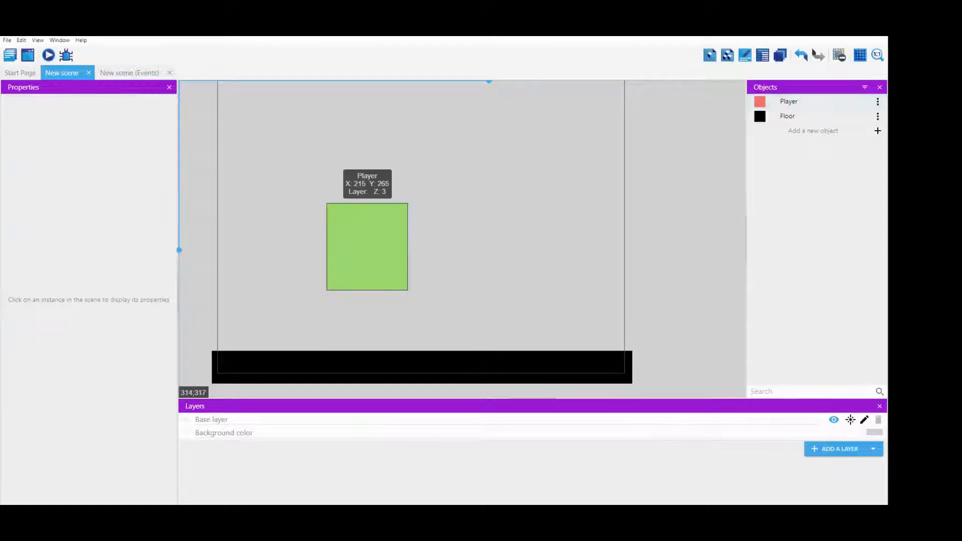
double_click(367, 241)
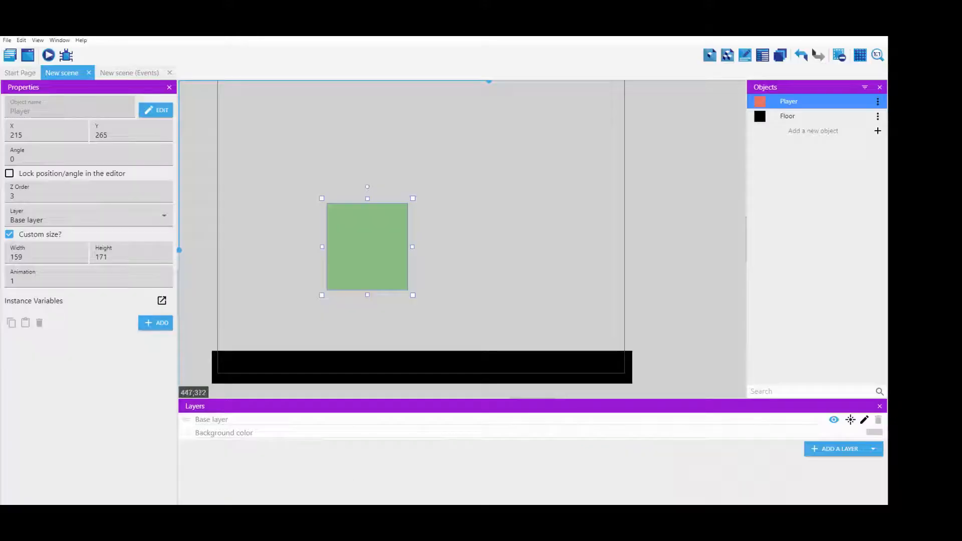
- Set the Player instance's animation number back to 0
double_click(36, 276)
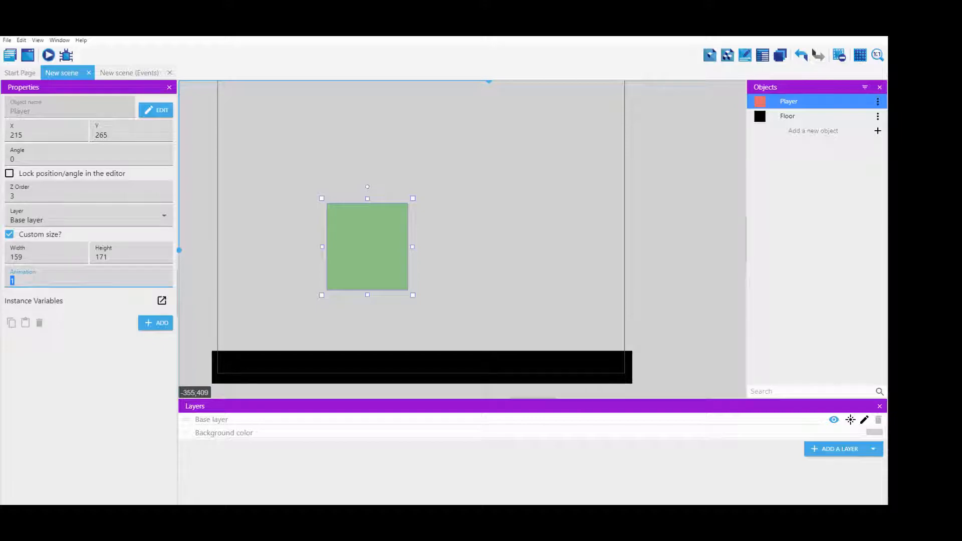
type("0")
left_click(112, 480)
left_click(289, 260)
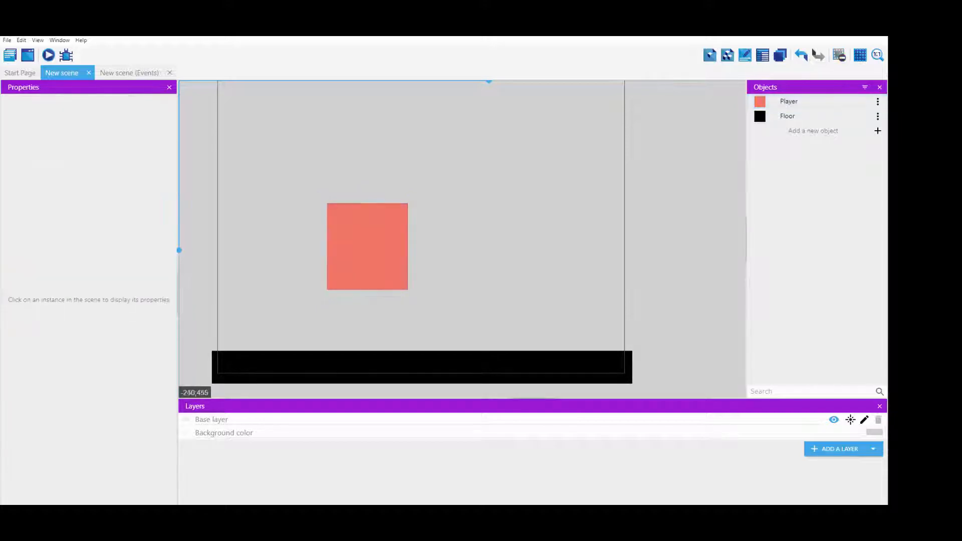
left_click(361, 239)
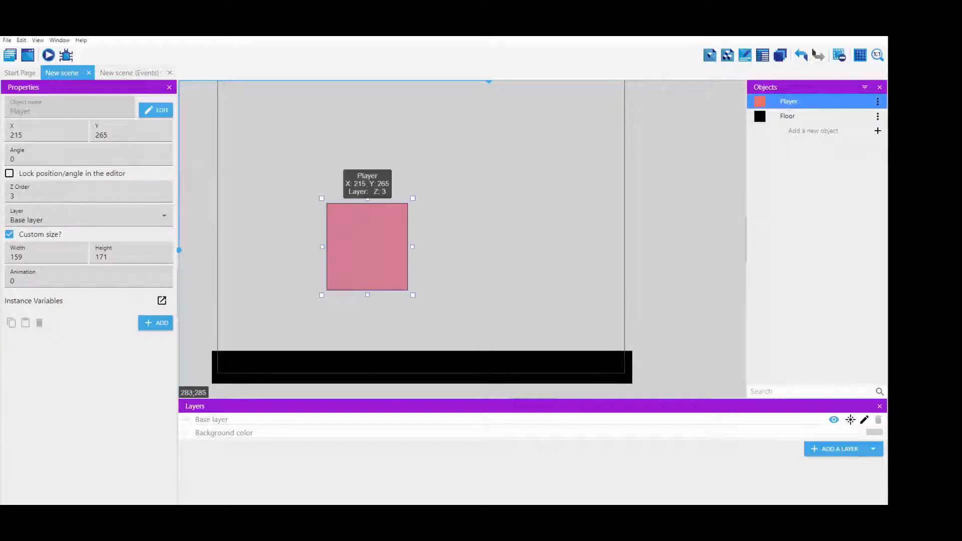
- Shrink the Player freehand to a small square, place it just right of the scene's centre above the floor, and preview the scene
left_click(295, 260)
left_click_drag(367, 247, 416, 247)
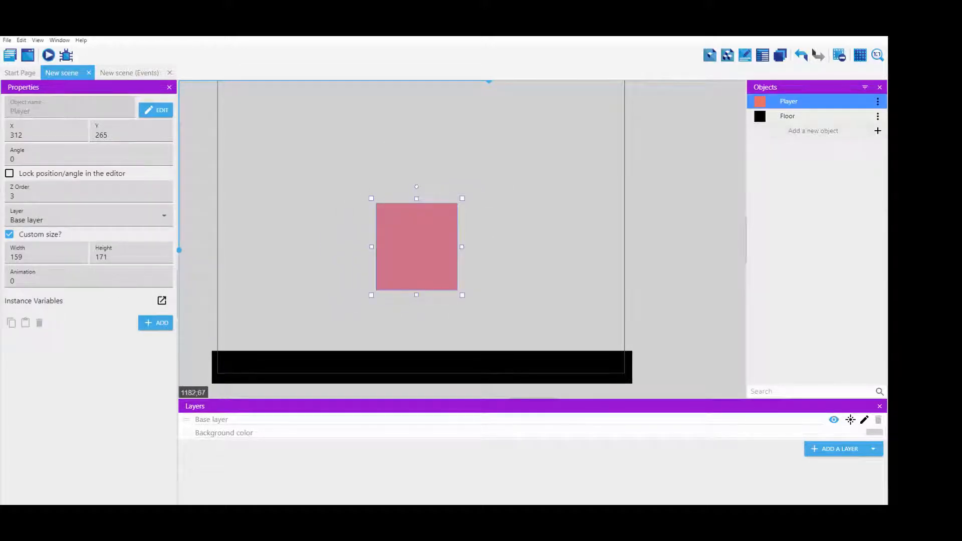
left_click(817, 116)
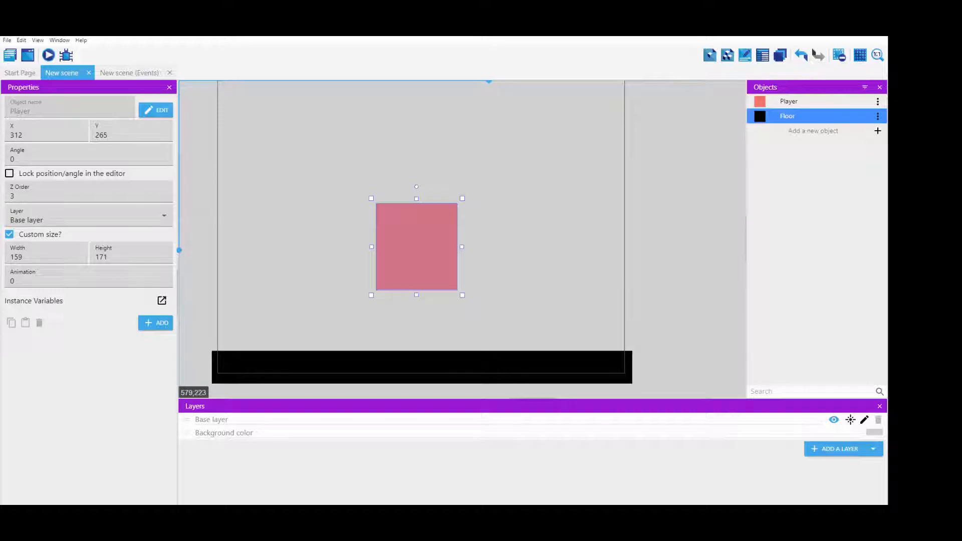
left_click_drag(416, 246, 425, 237)
left_click_drag(470, 286, 448, 261)
left_click(437, 241)
left_click(475, 278)
left_click(486, 300)
left_click(489, 365)
left_click(498, 311)
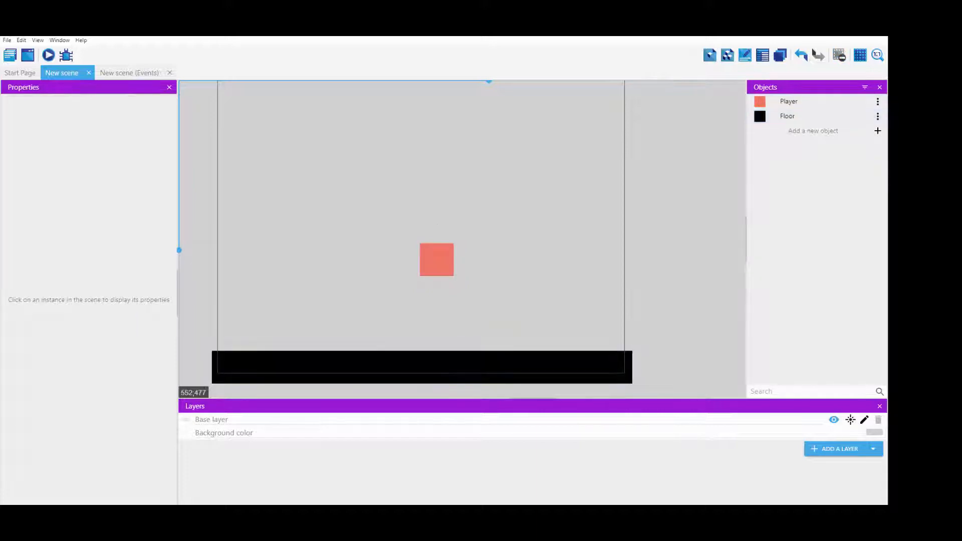
left_click(48, 55)
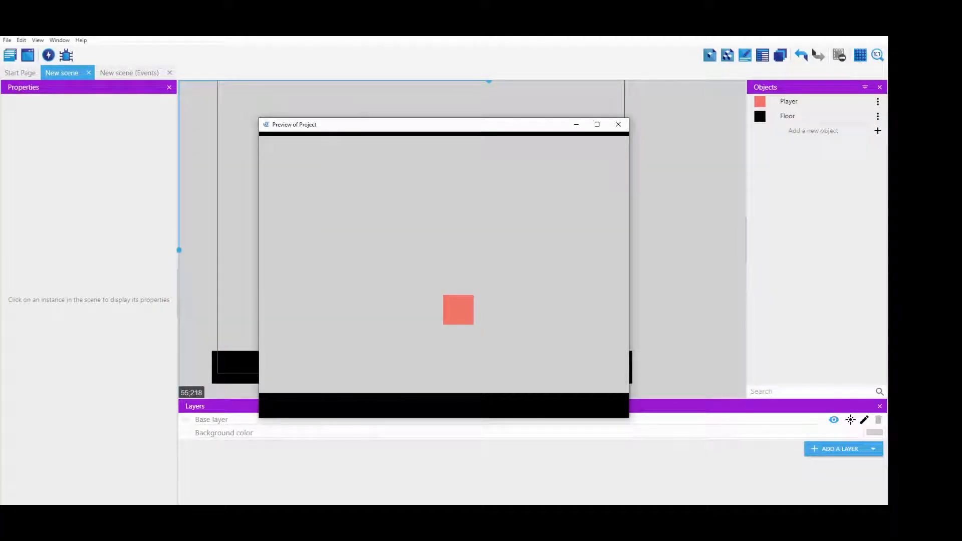
left_click(618, 124)
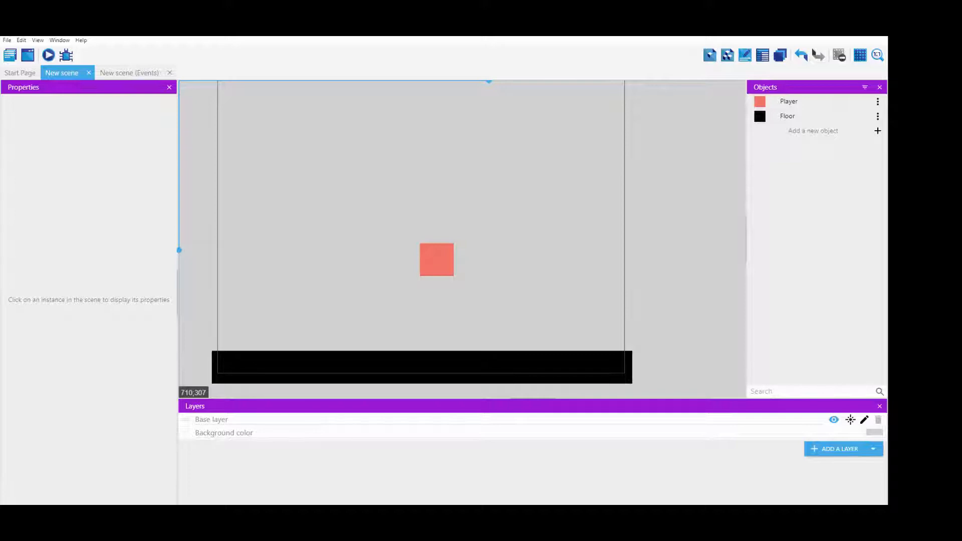
- Add the Platformer character behavior to the Player object with its default settings and apply it
double_click(788, 101)
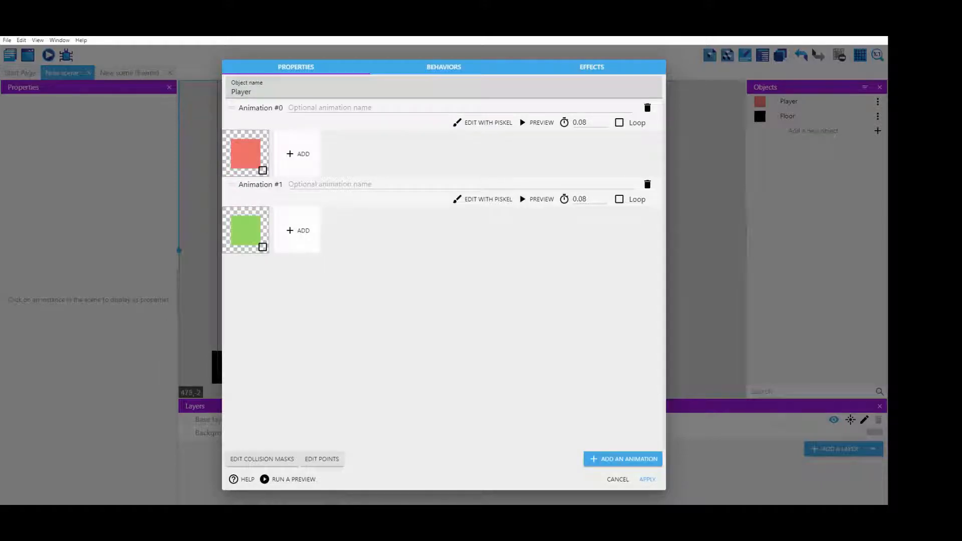
left_click(444, 67)
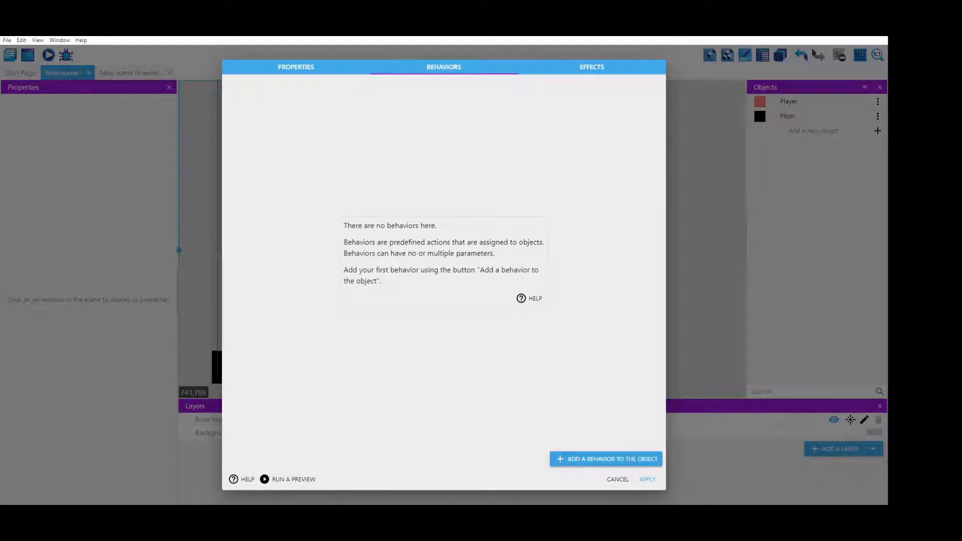
left_click(606, 459)
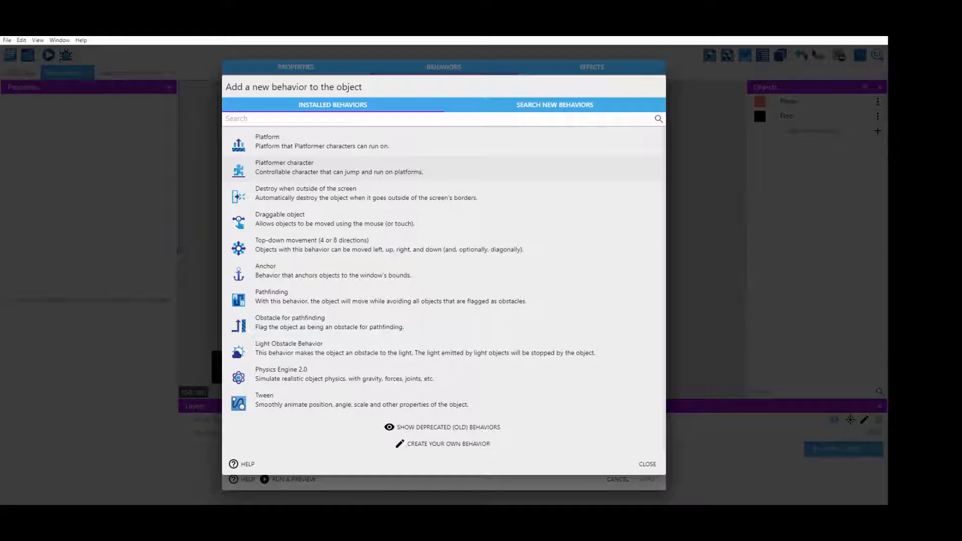
left_click(339, 167)
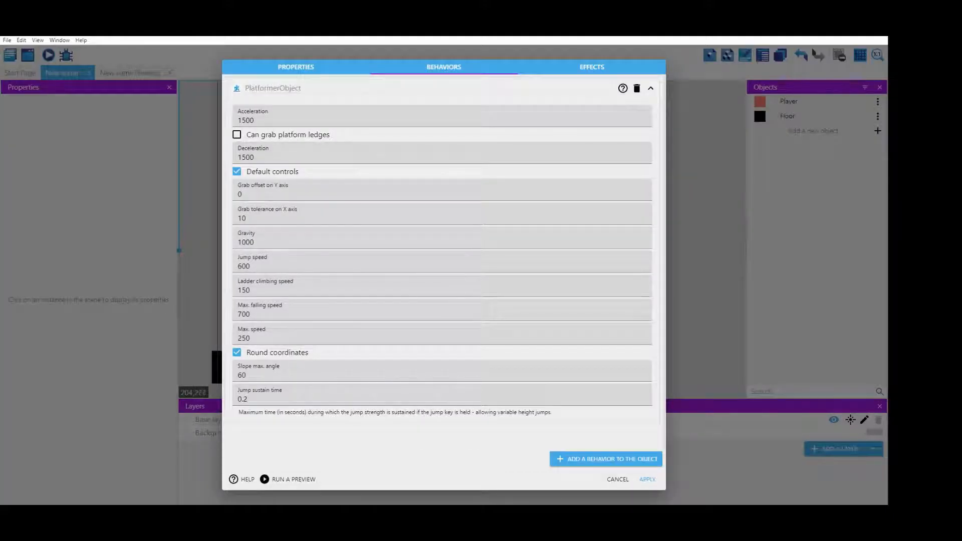
left_click(647, 479)
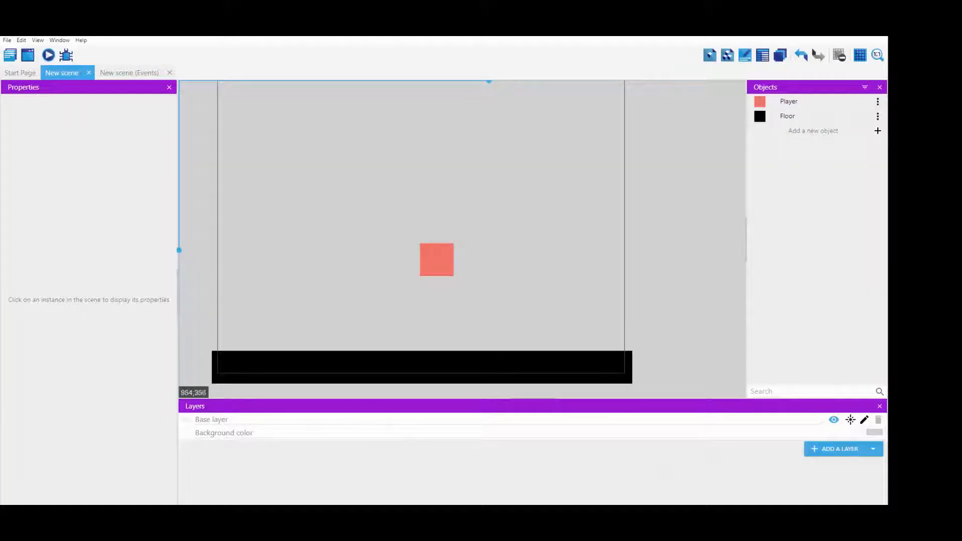
- Add the Platform behavior to the Floor object, keep its type as Platform, and apply it
double_click(797, 116)
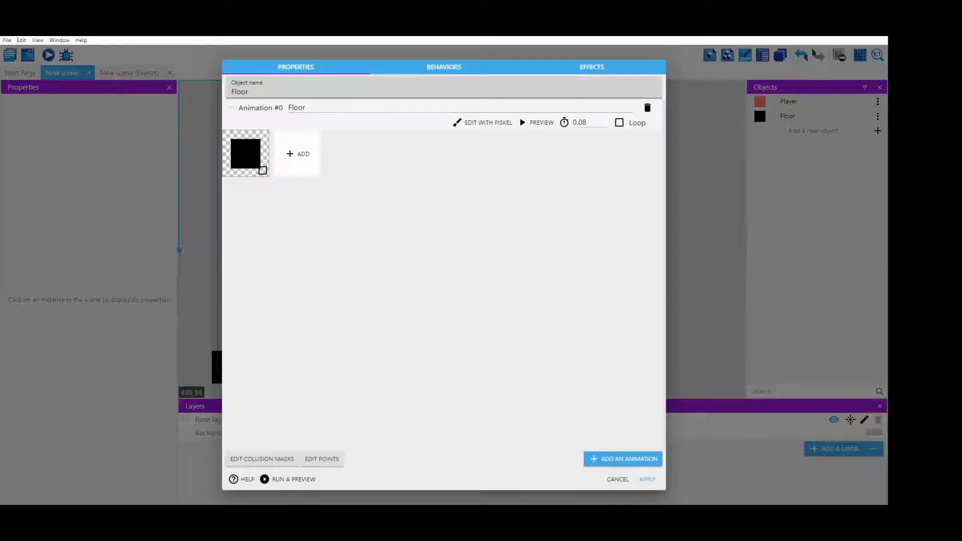
left_click(444, 67)
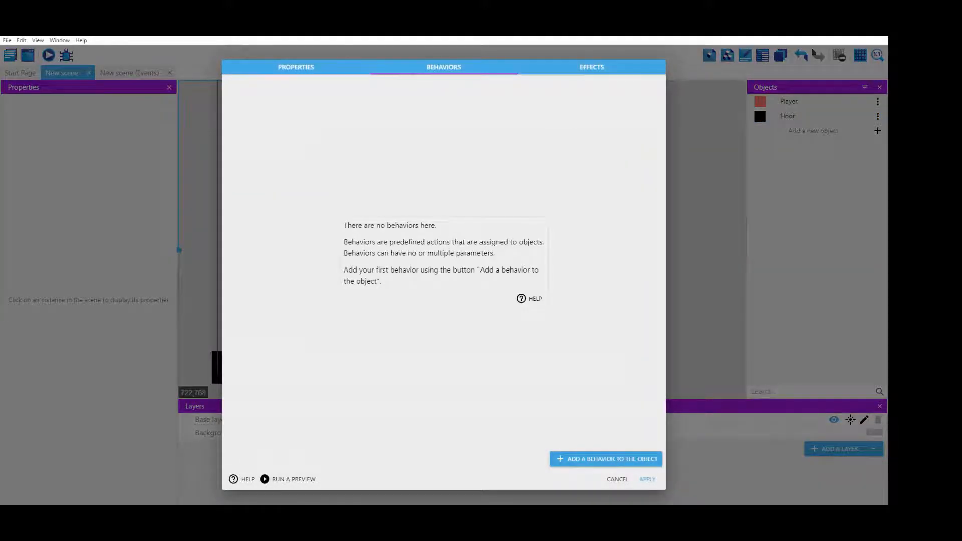
left_click(606, 459)
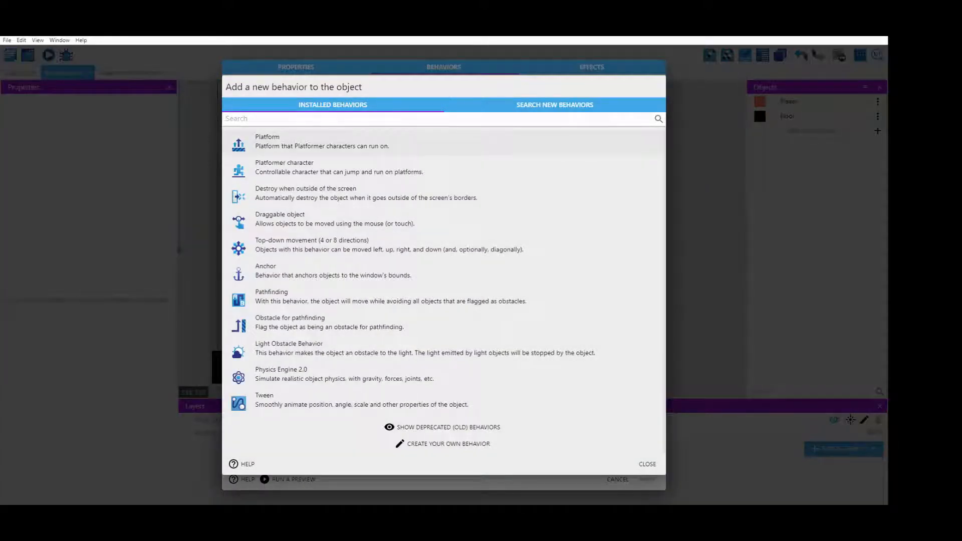
left_click(320, 141)
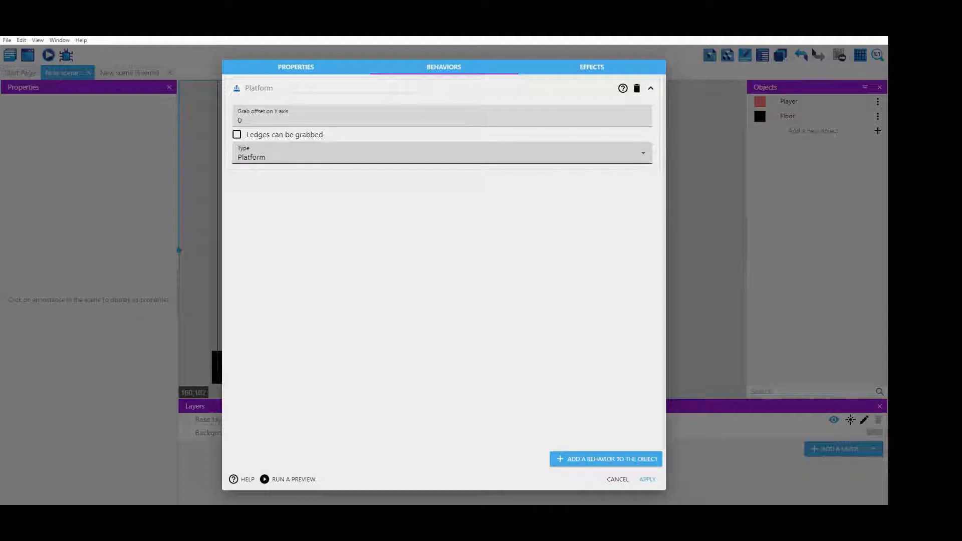
left_click(297, 153)
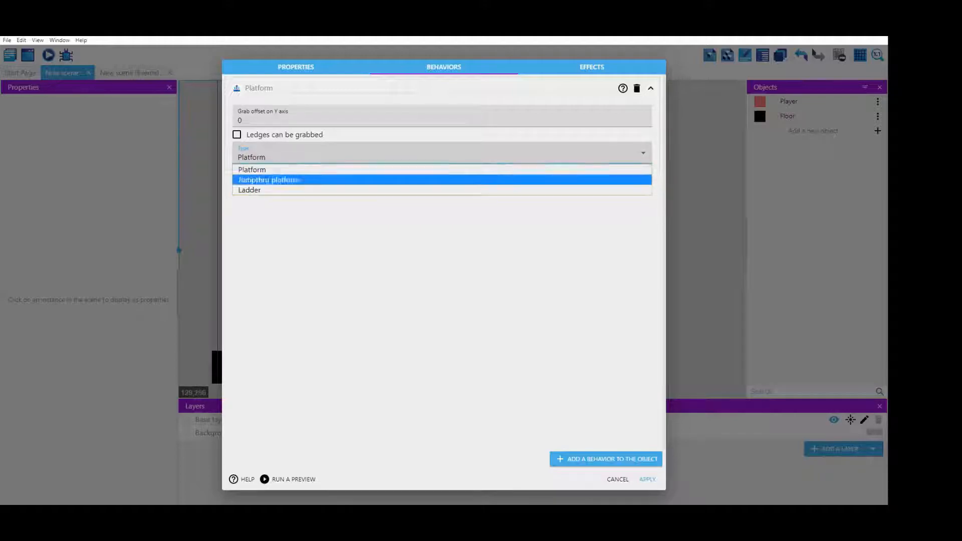
key("Return")
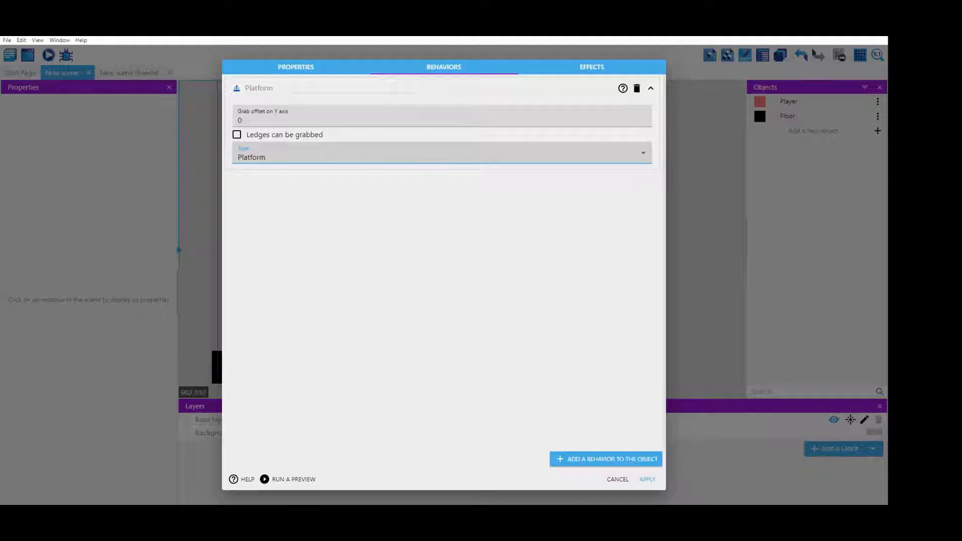
left_click(647, 479)
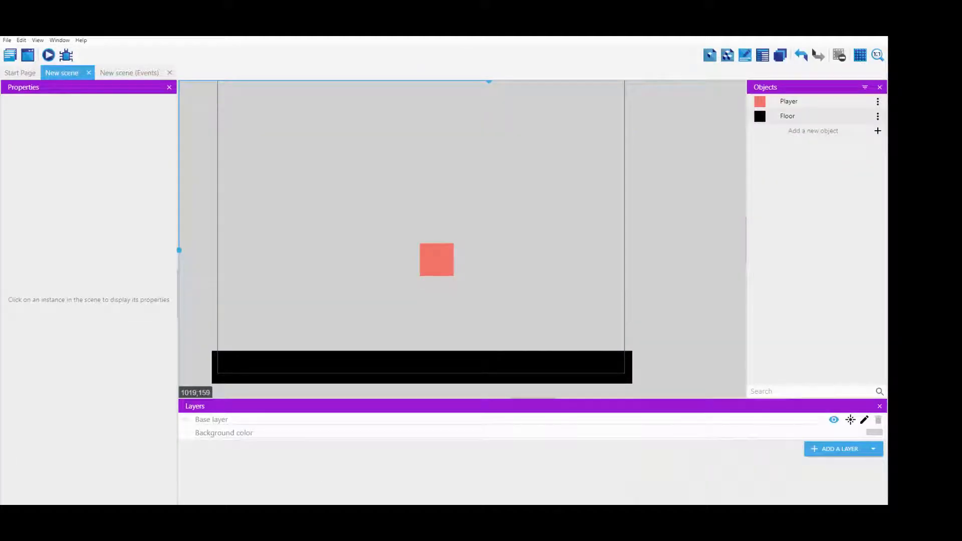
- Move the Player slightly up and to the left, and nudge the Floor slightly up and to the right
mouse_move(436, 259)
left_mouse_down()
mouse_move(449, 187)
mouse_move(440, 272)
mouse_move(413, 248)
mouse_move(418, 254)
left_mouse_up()
left_click_drag(441, 357, 449, 355)
left_click(381, 311)
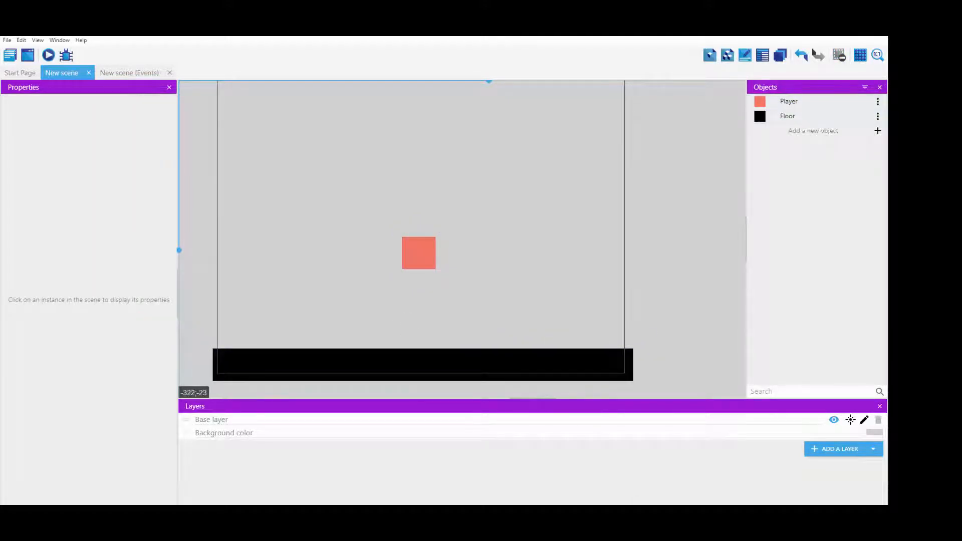
- Preview the scene and test the Player's running in both directions and jumping on the floor, closing the preview when finished
left_click(48, 55)
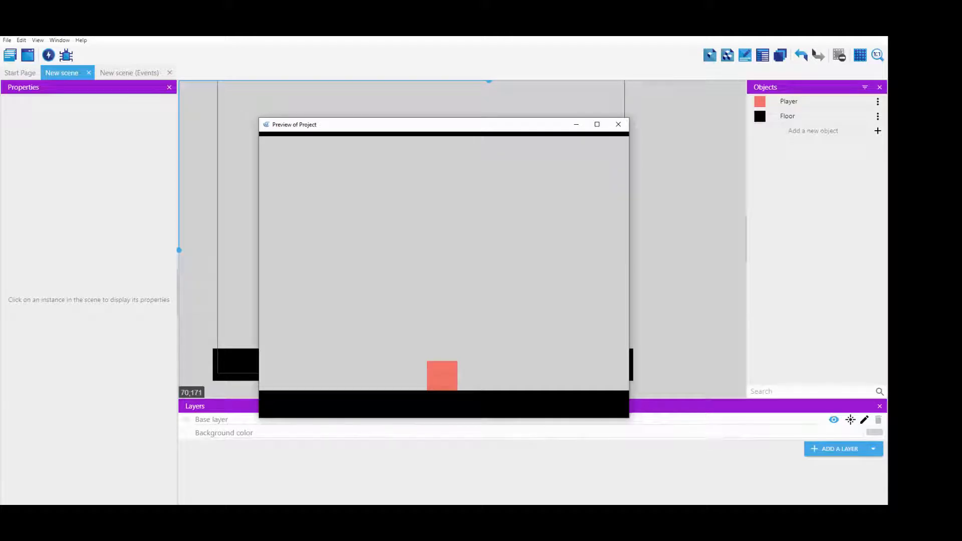
key("Right")
key("Left")
key("space")
key("Right")
key("space")
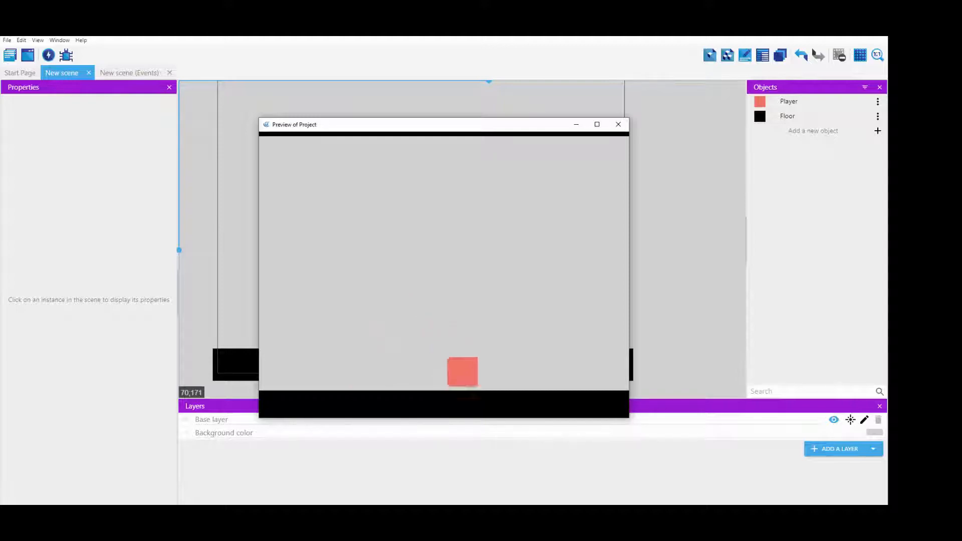
key("space")
key("Left")
key("space")
key("Right")
key("space")
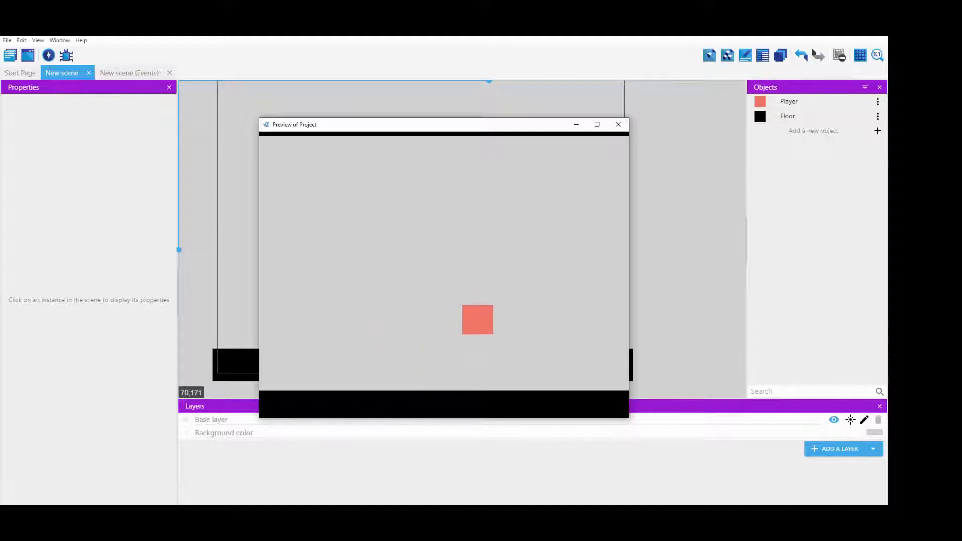
key("Left")
key("space")
key("space")
key("Right")
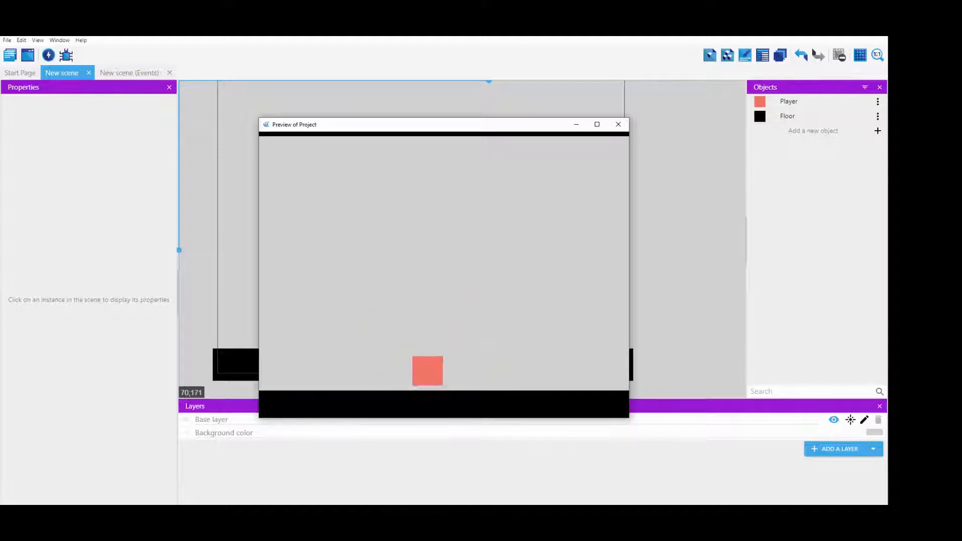
key("space")
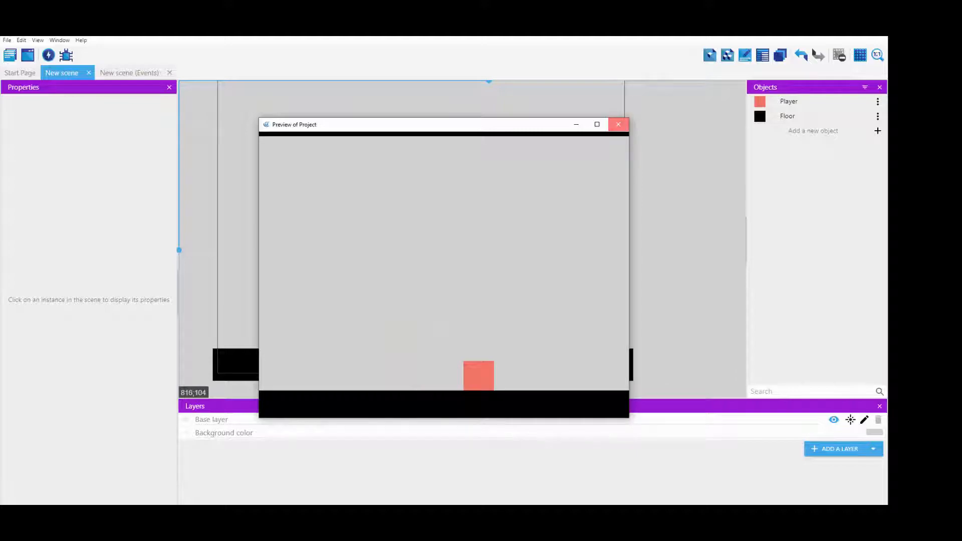
left_click(618, 124)
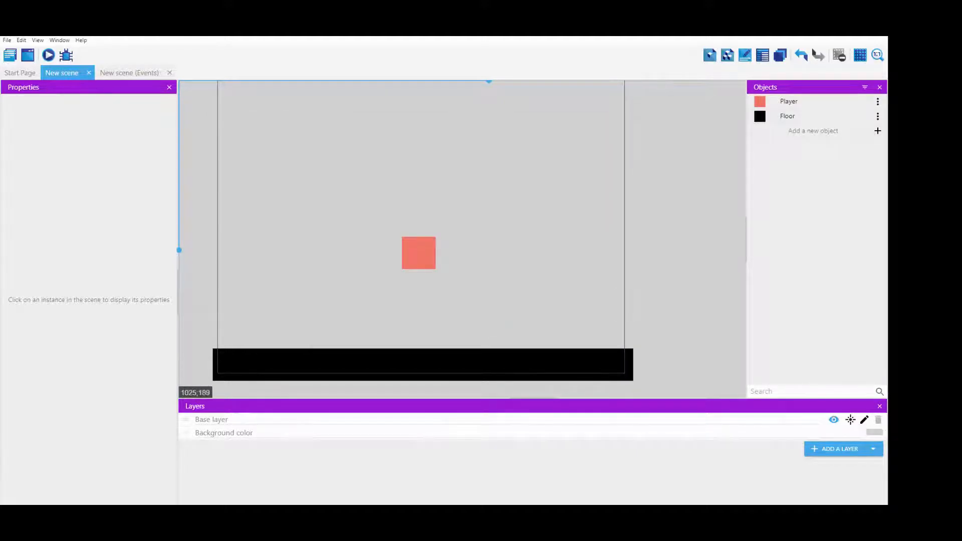
- Open the Player's platformer behavior settings and examine the acceleration and deceleration parameters
double_click(788, 102)
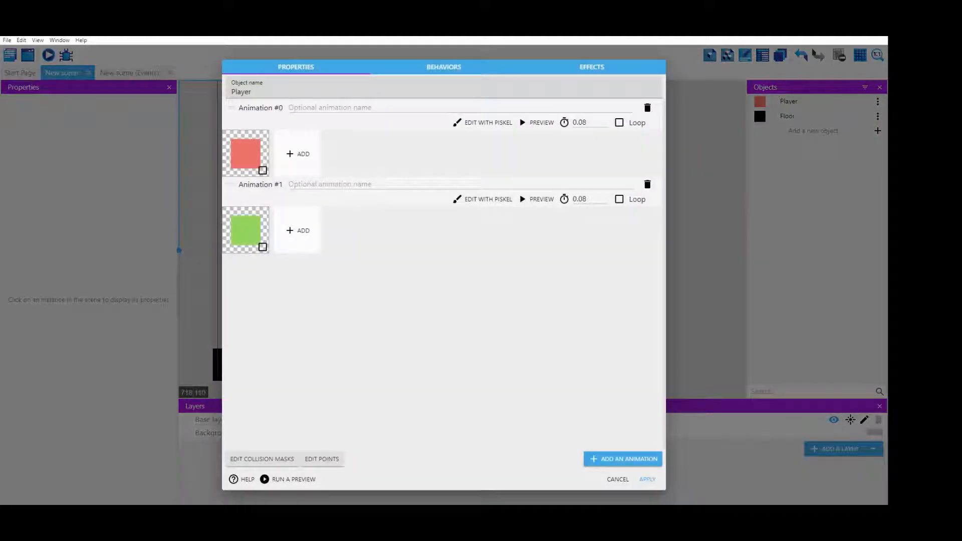
left_click(442, 66)
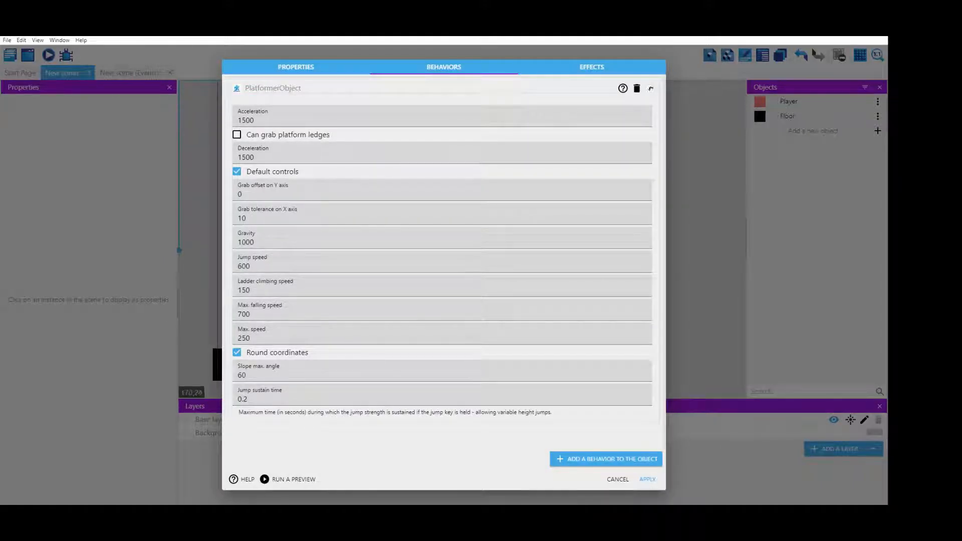
left_click(651, 88)
left_click(298, 92)
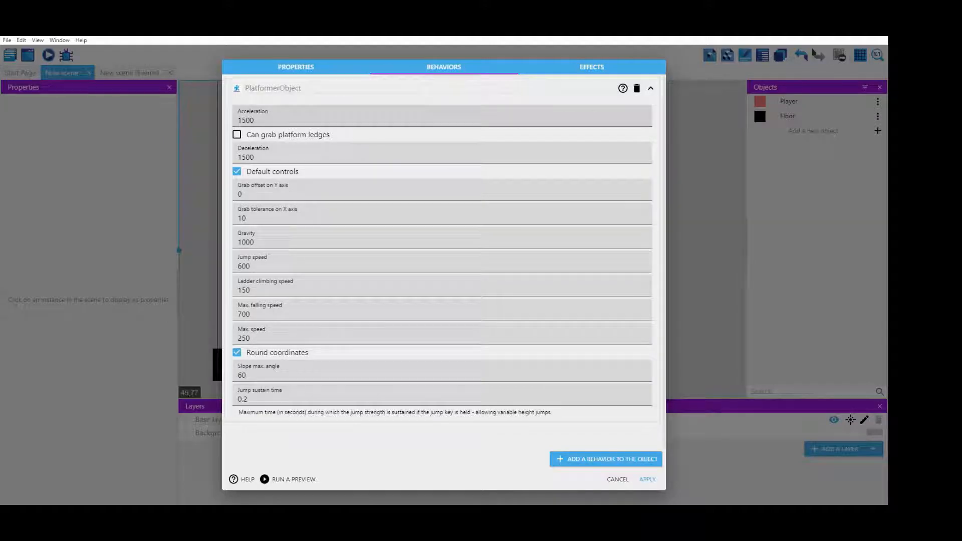
mouse_move(238, 120)
left_mouse_down()
mouse_move(256, 121)
mouse_move(238, 121)
left_mouse_up()
left_click(256, 120)
key("Tab")
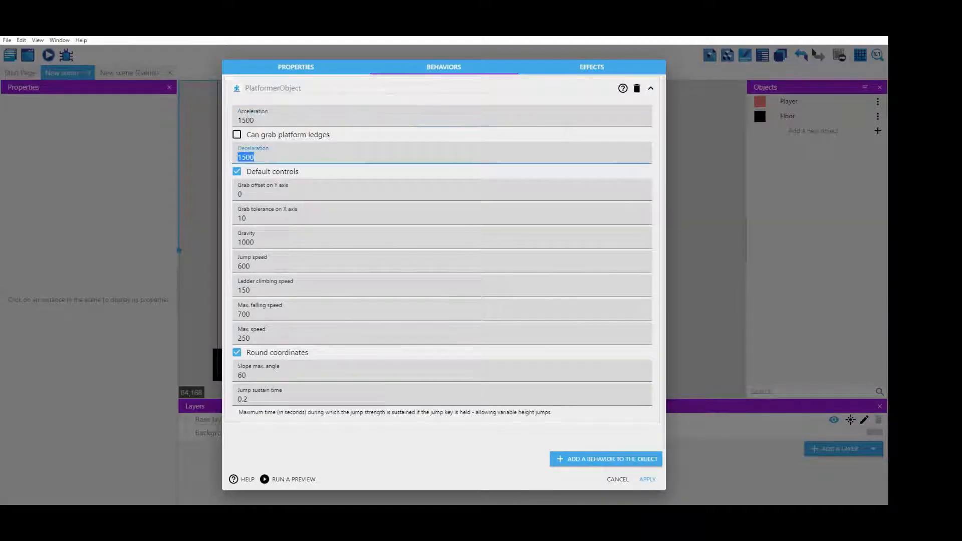
key("Right")
key("shift+Tab")
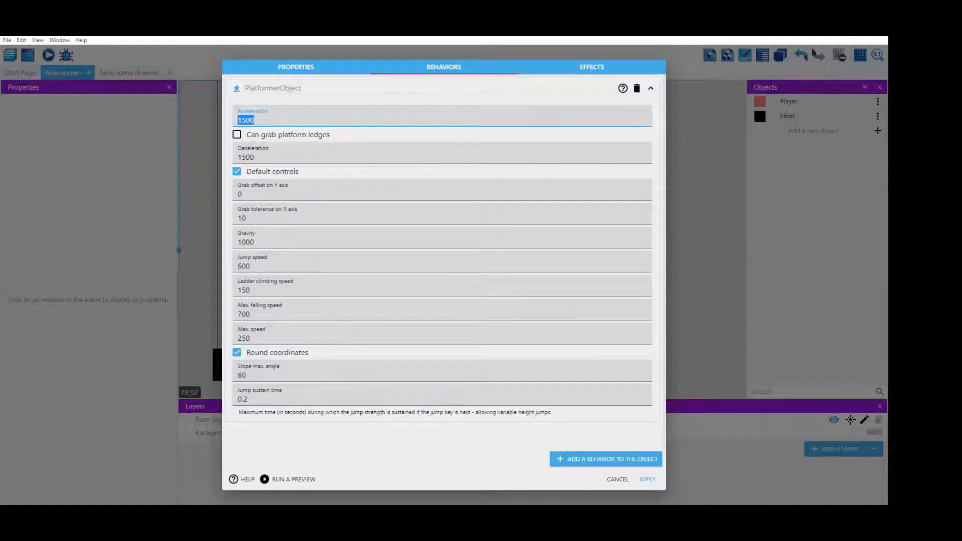
- Set the Player's platformer acceleration to 200 and maximum speed to 500, and apply the changes
type("200")
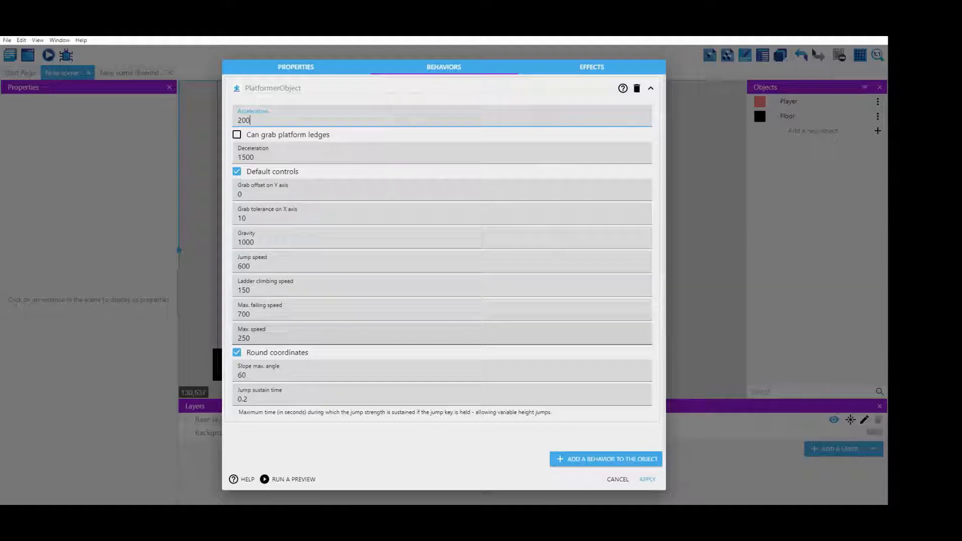
left_click(267, 338)
double_click(266, 338)
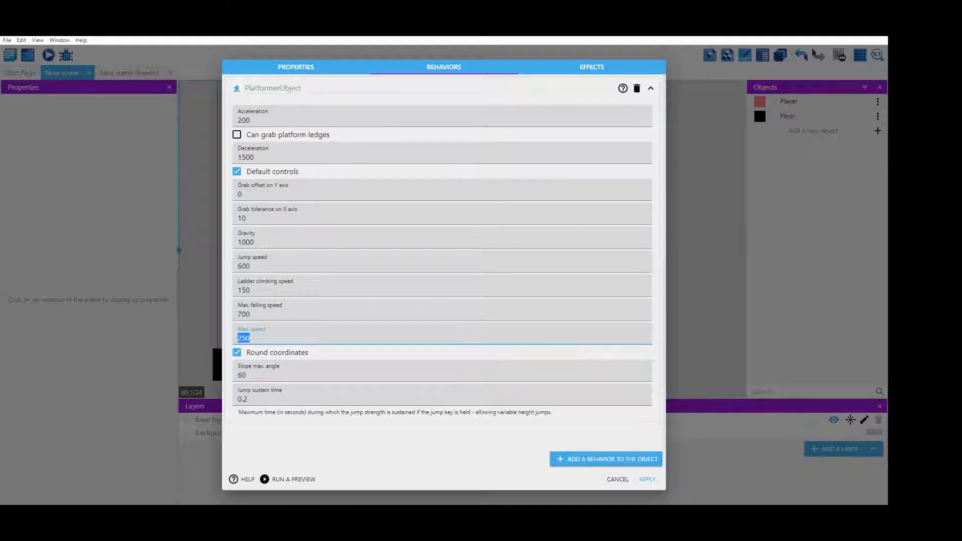
type("500")
left_click_drag(245, 338, 232, 338)
left_click(648, 479)
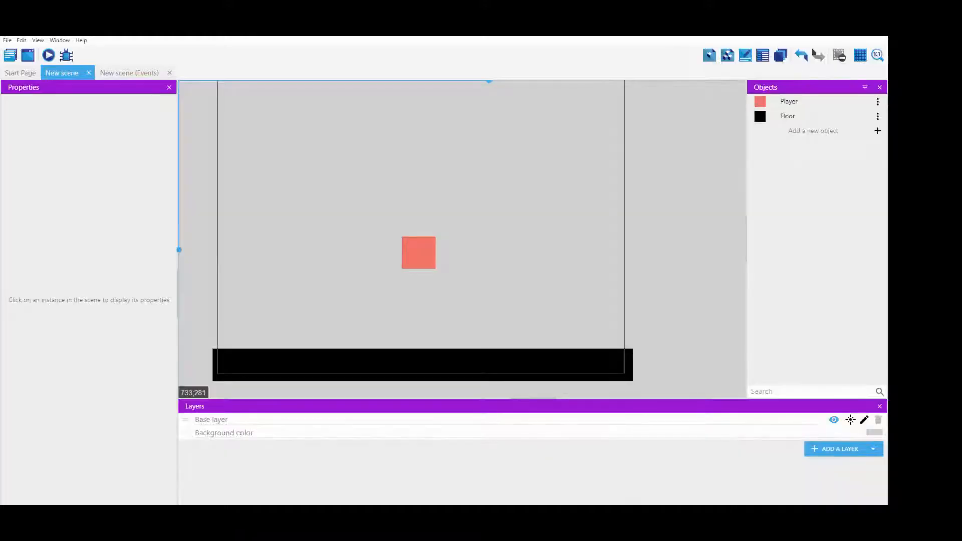
- Preview the scene, run the Player in both directions to check its acceleration and top speed, and close the preview
left_click(48, 55)
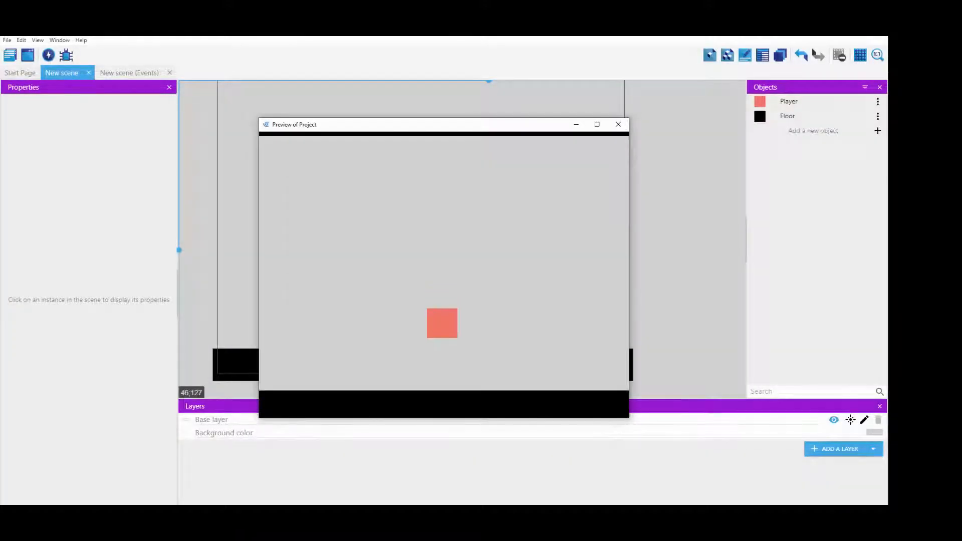
key("Left")
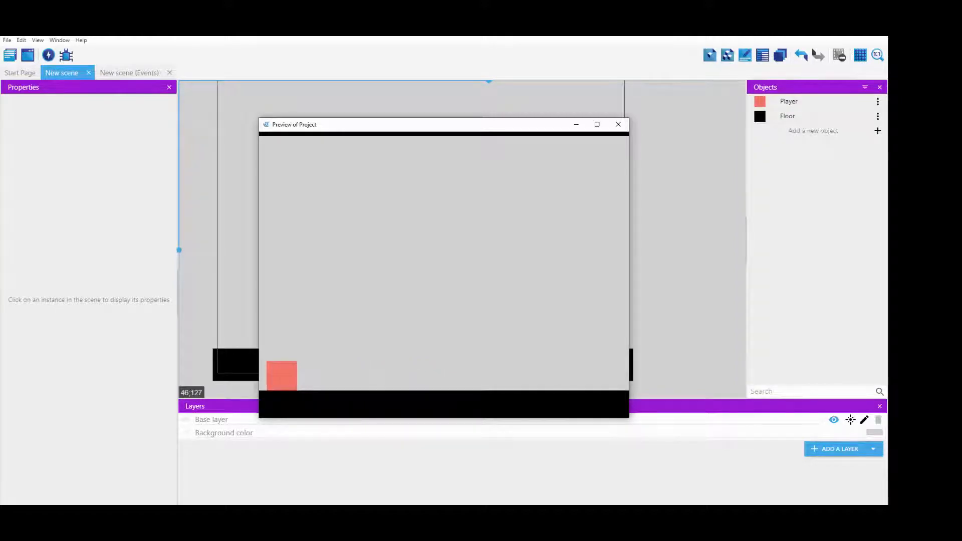
key("Right")
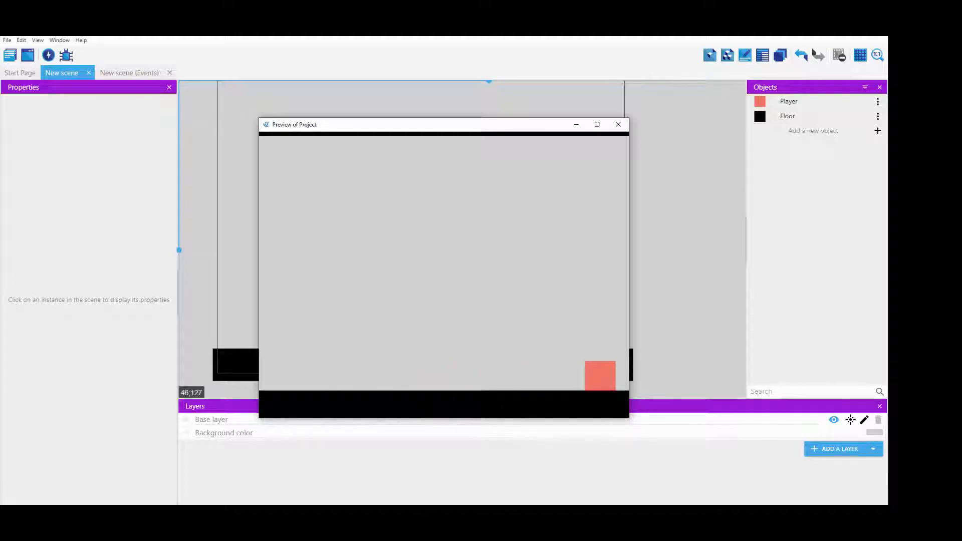
key("Left")
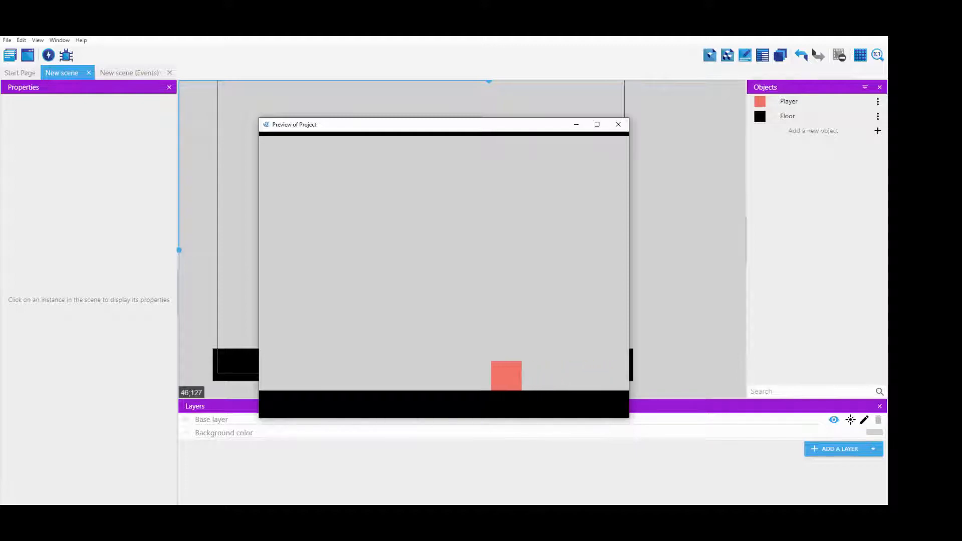
key("Right")
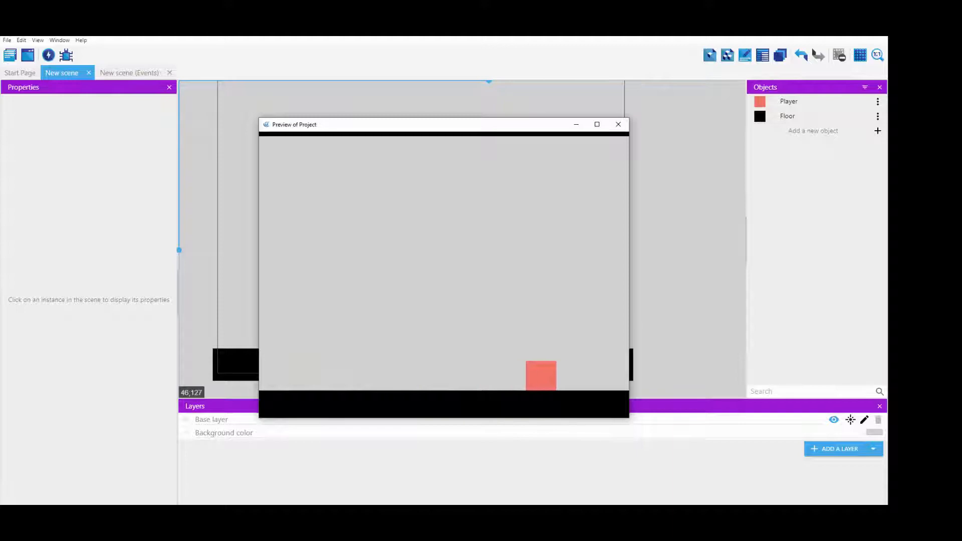
left_click(618, 124)
- Set the acceleration in the Player's platformer behavior to 10000 and apply it
double_click(801, 101)
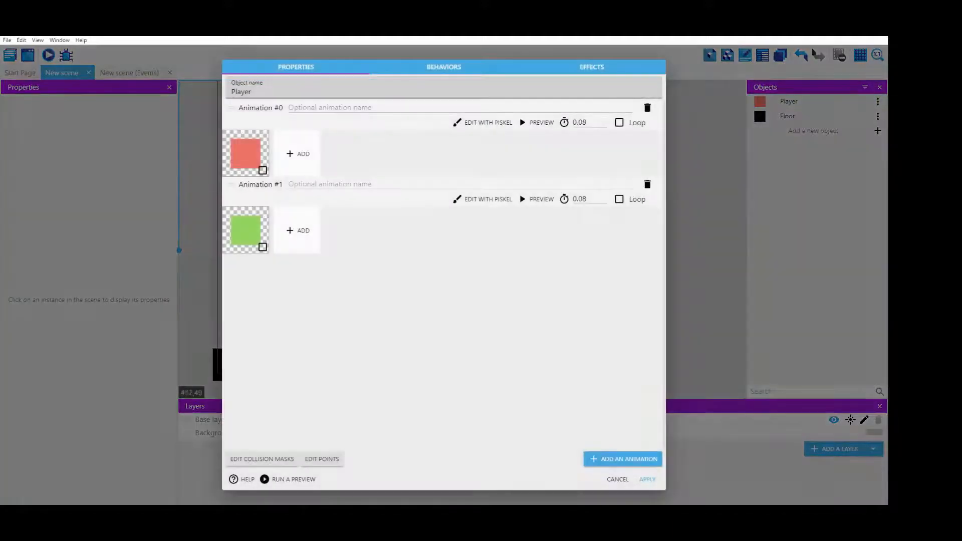
left_click(443, 66)
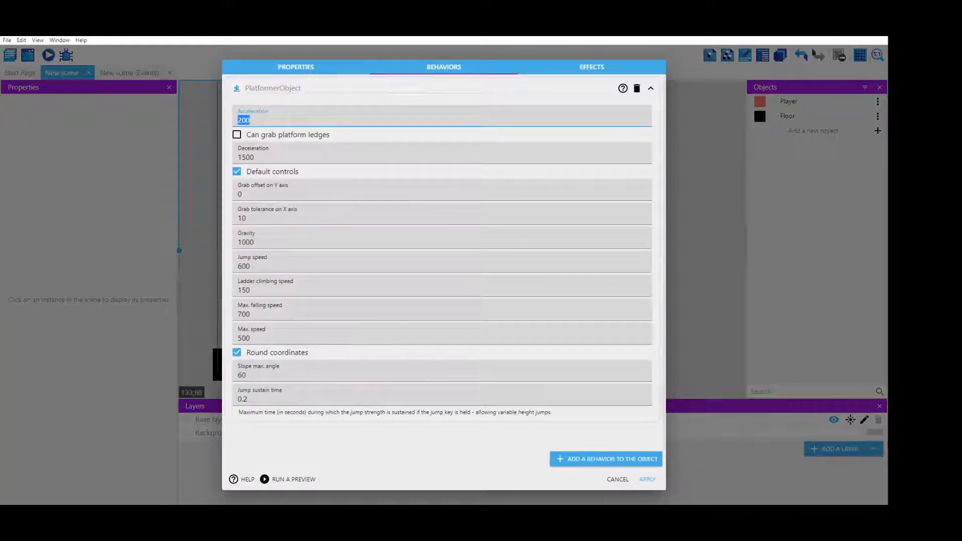
type("100")
left_click(646, 479)
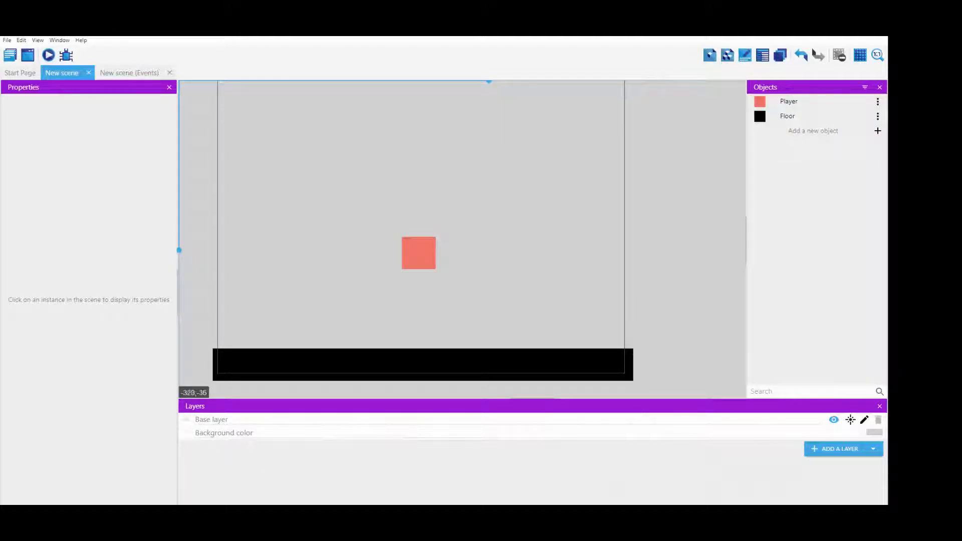
- Preview the scene again, switch the Player's running direction repeatedly to test the new acceleration, and close the preview
left_click(48, 55)
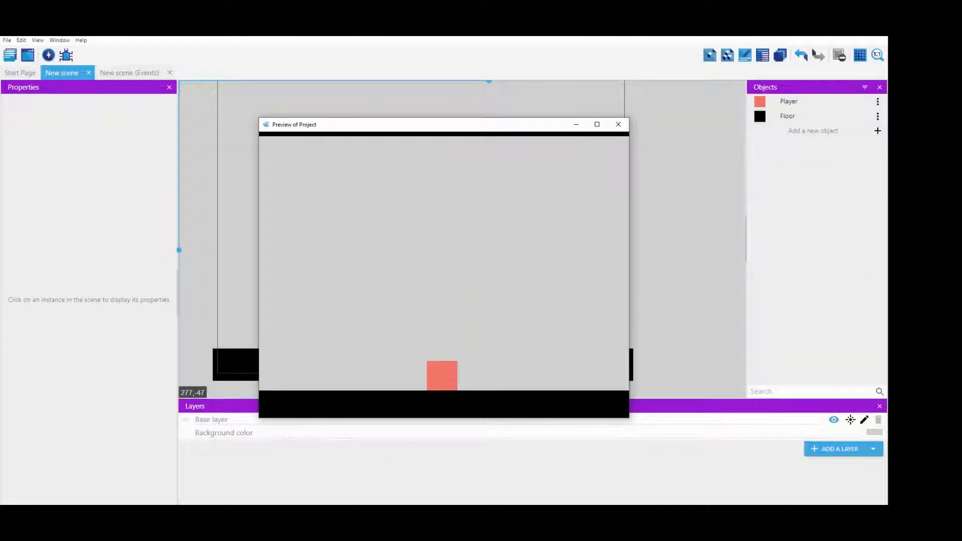
key("Left")
key("Right")
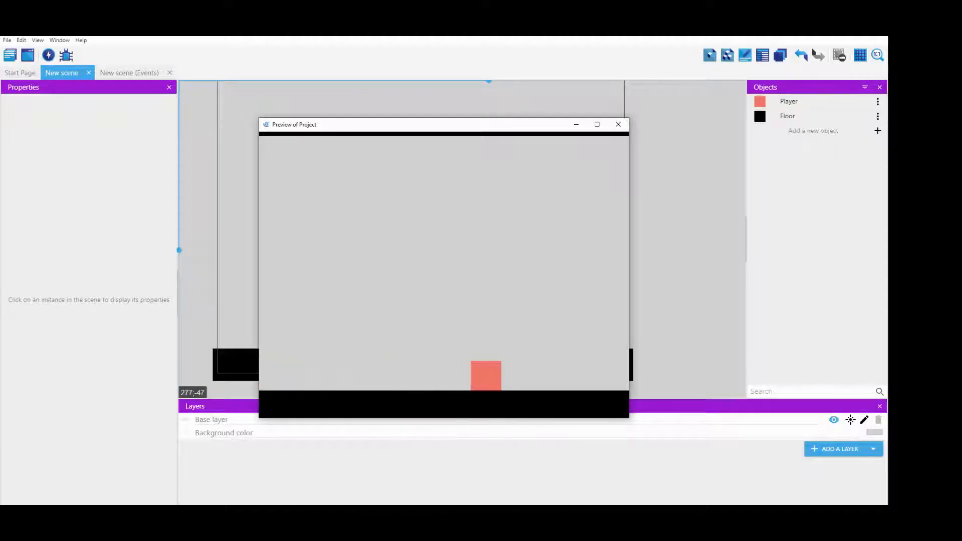
key("Left")
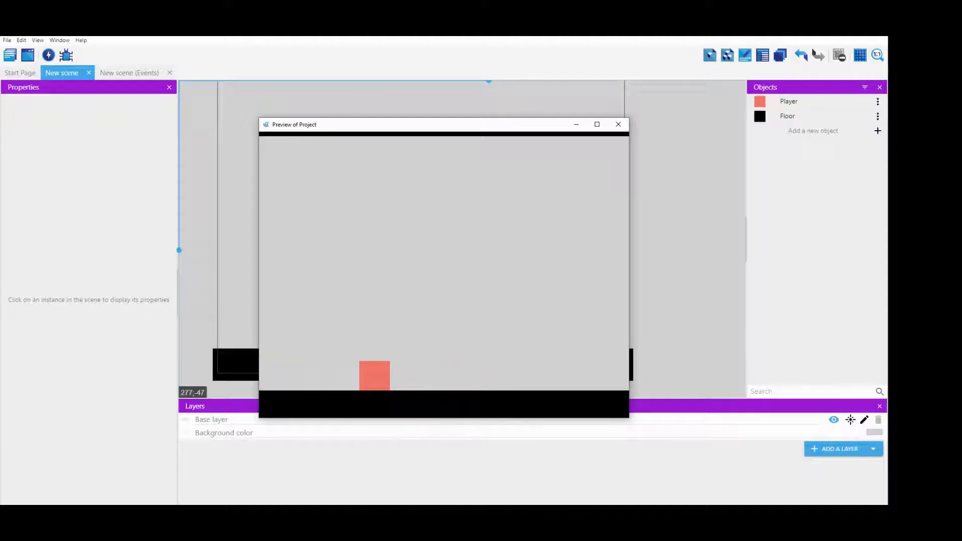
key("Right")
key("Left")
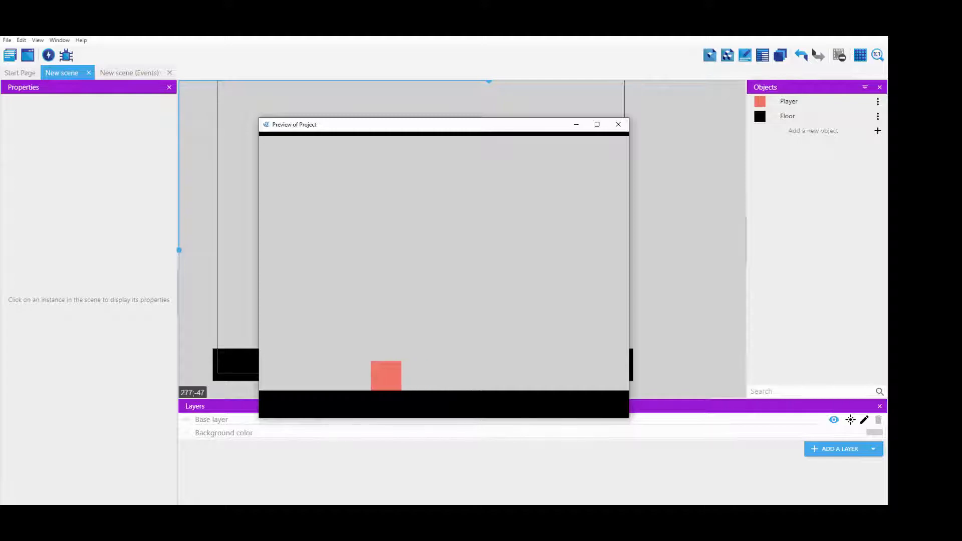
key("Right")
key("Left")
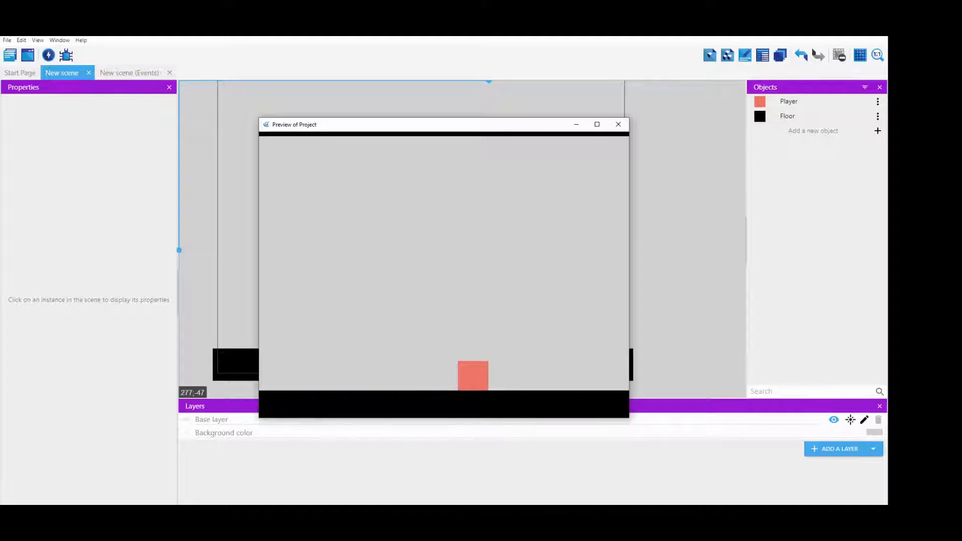
key("Right")
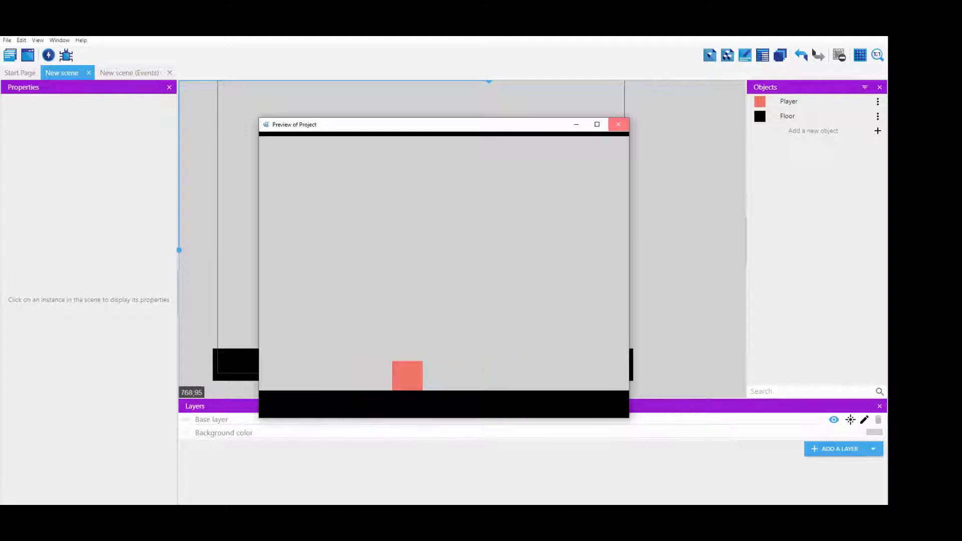
left_click(618, 124)
- Set the deceleration in the Player's platformer behavior to 10000 and apply it
double_click(789, 101)
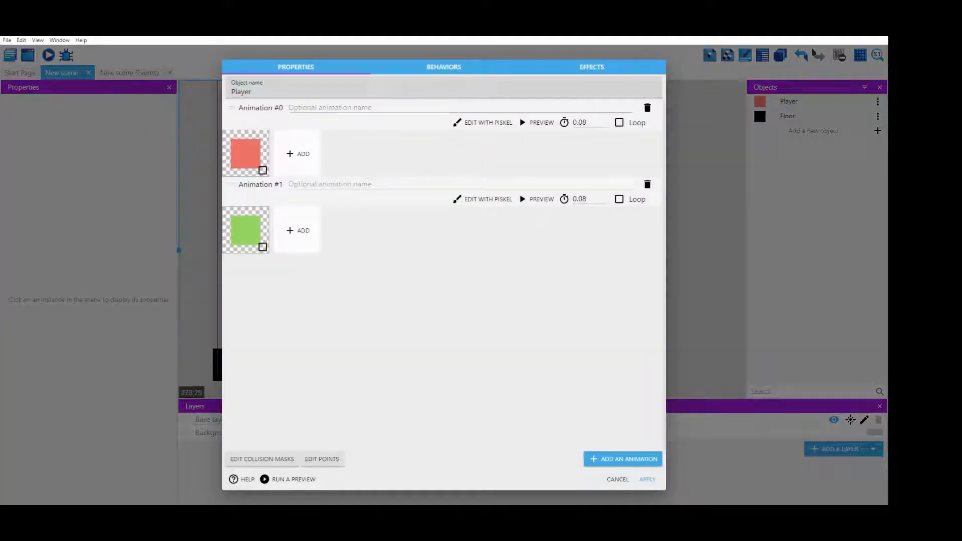
left_click(444, 67)
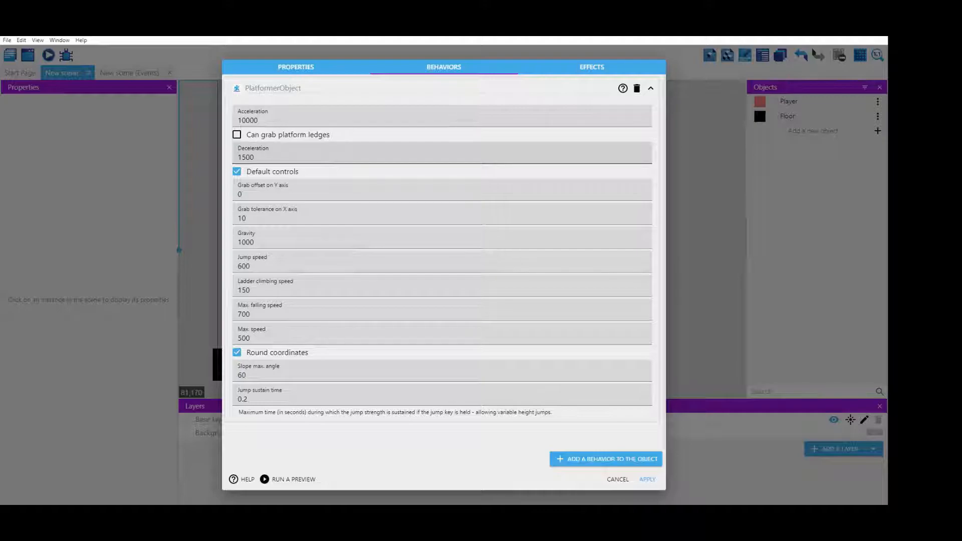
double_click(245, 157)
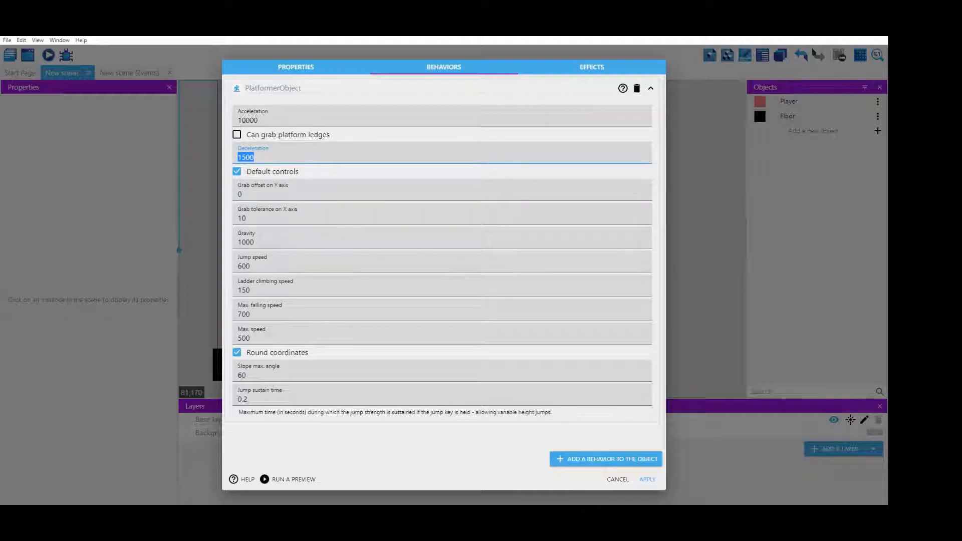
type("10000")
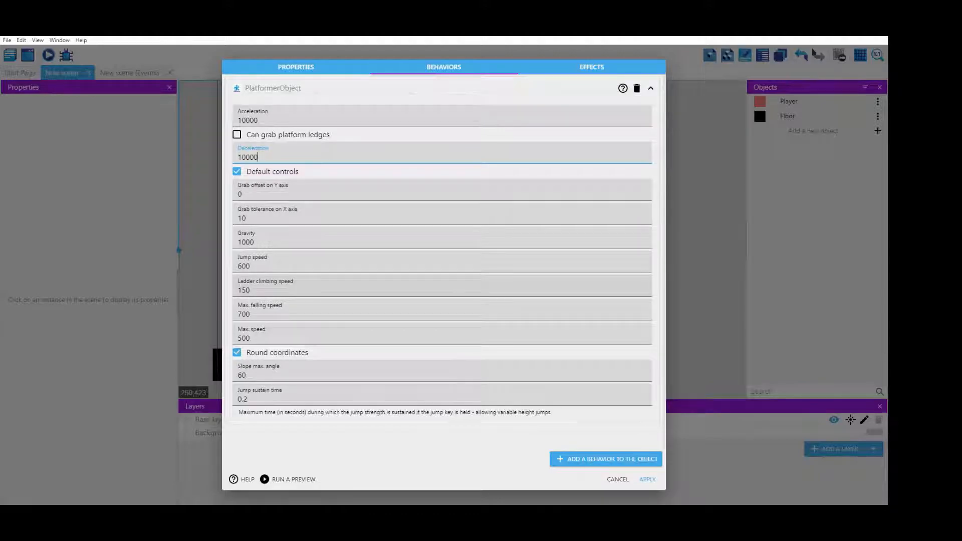
left_click(646, 479)
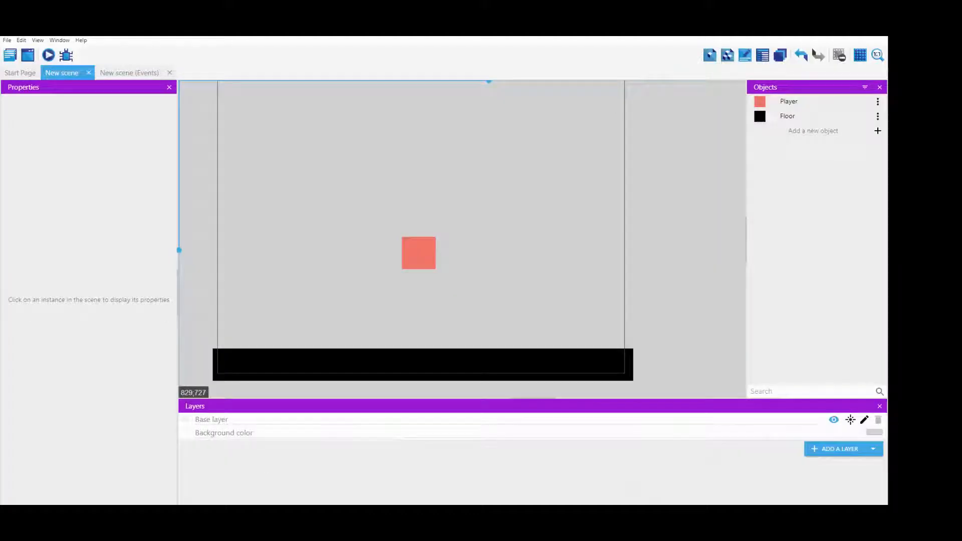
- Launch a scene preview and run the Player back and forth in short bursts to test how it stops
left_click(48, 55)
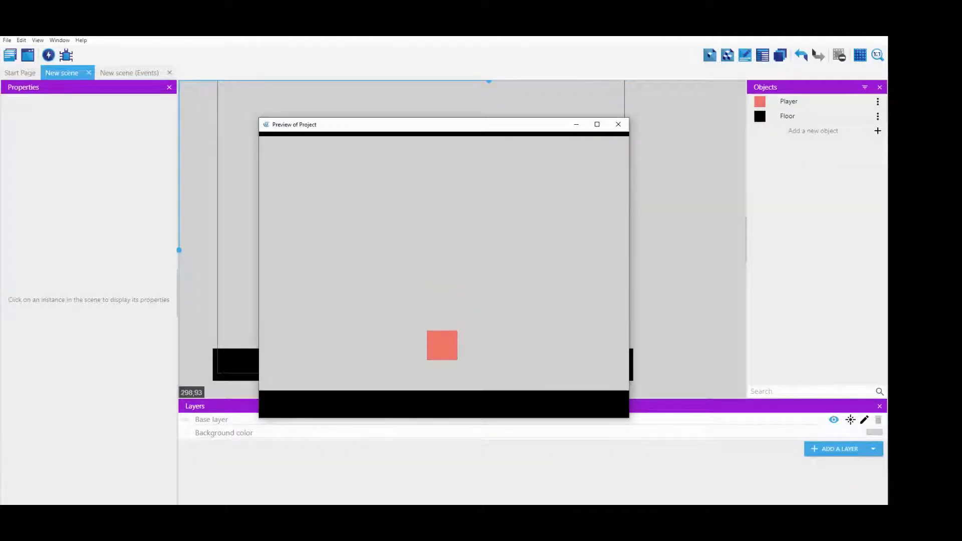
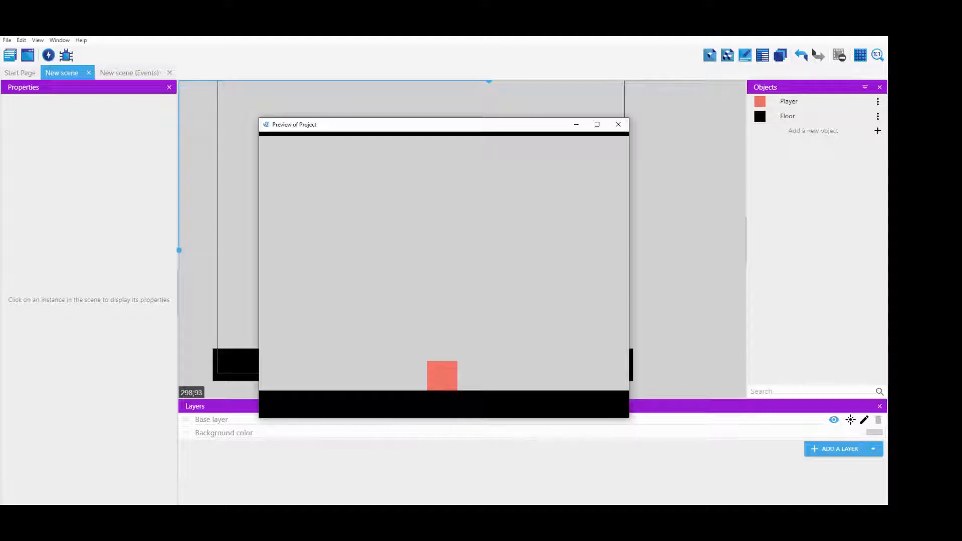
key("Left")
key("Left")
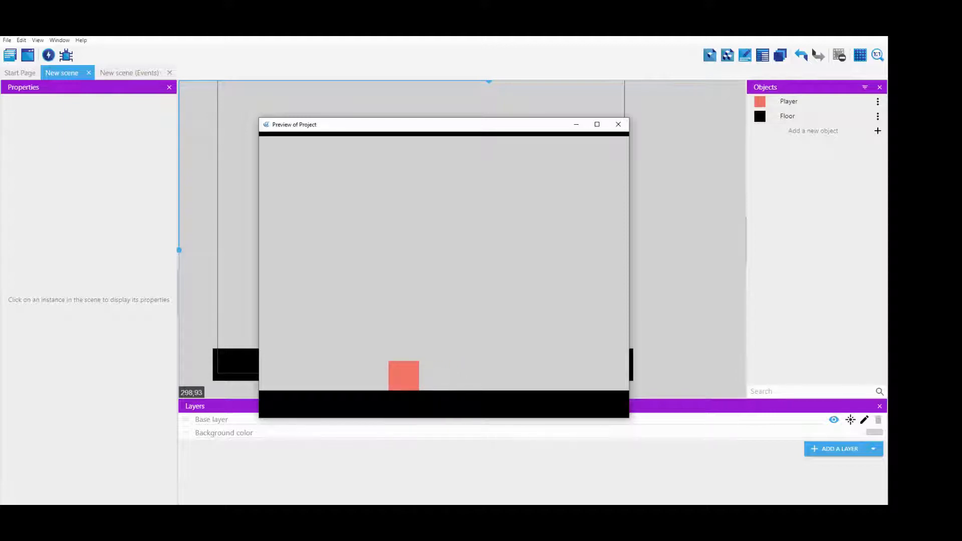
key("Left")
key("Right")
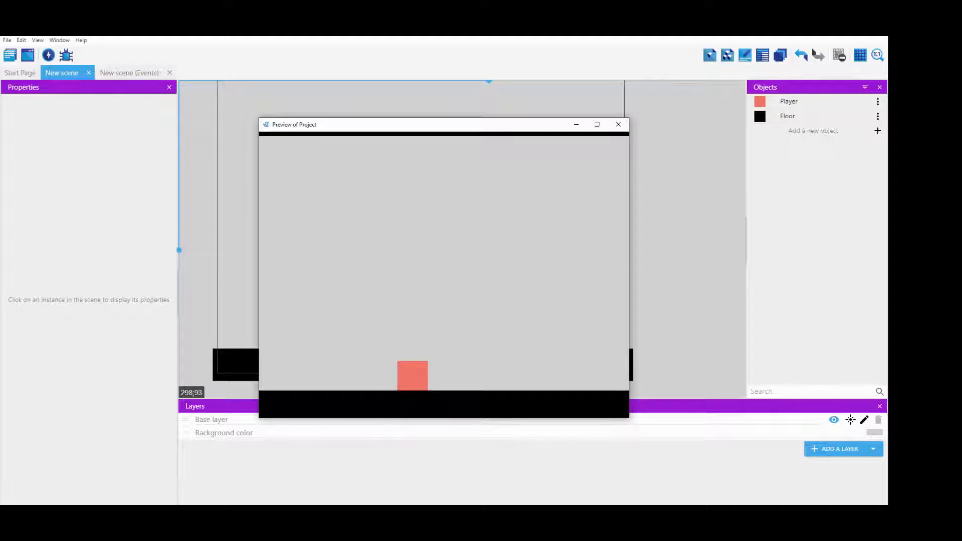
key("Left")
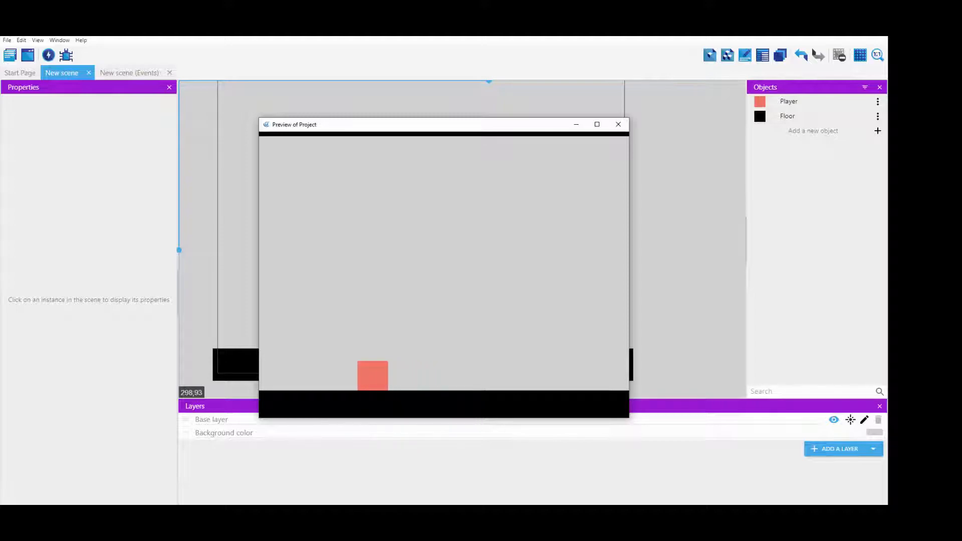
key("Right")
key("Left")
key("Right")
key("Left")
key("Right")
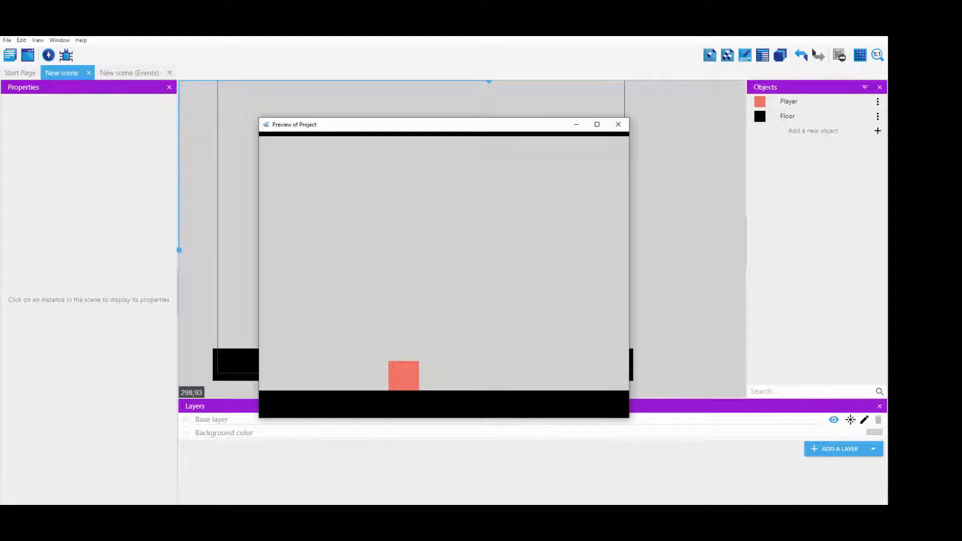
- Test jumping with the Player while changing direction in the running preview, and close the preview
key("Right")
key("space")
key("Left")
key("space")
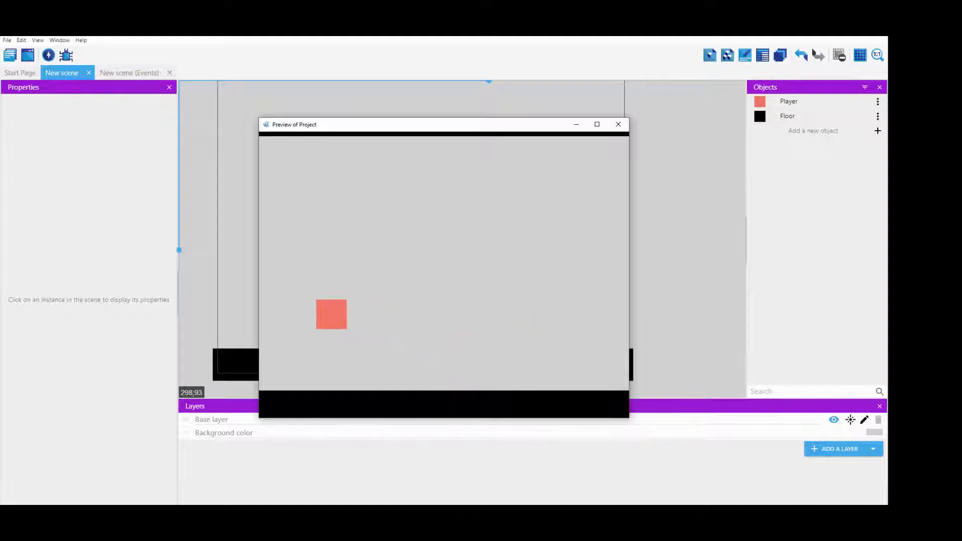
key("Right")
key("space")
key("Left")
key("space")
key("Right")
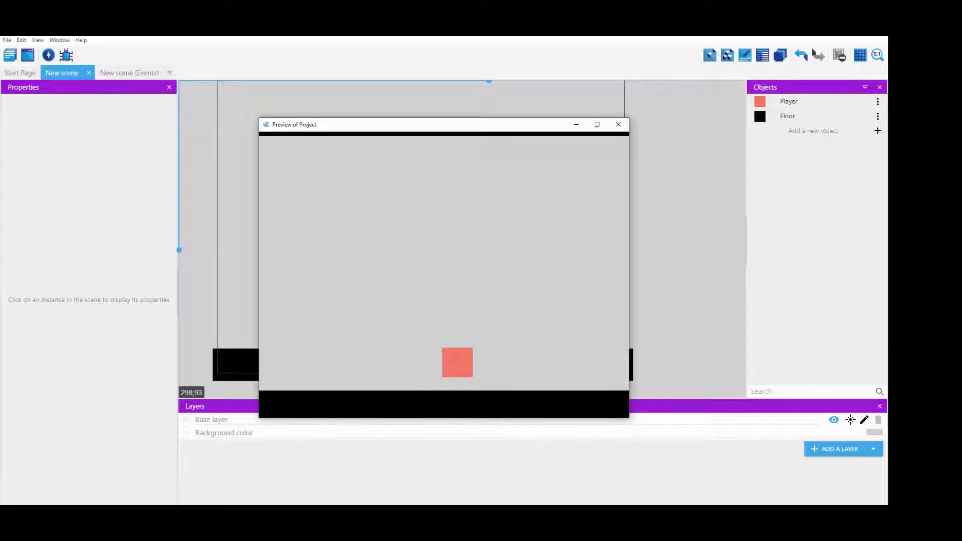
key("Left")
key("space")
key("Right")
key("space")
key("Left")
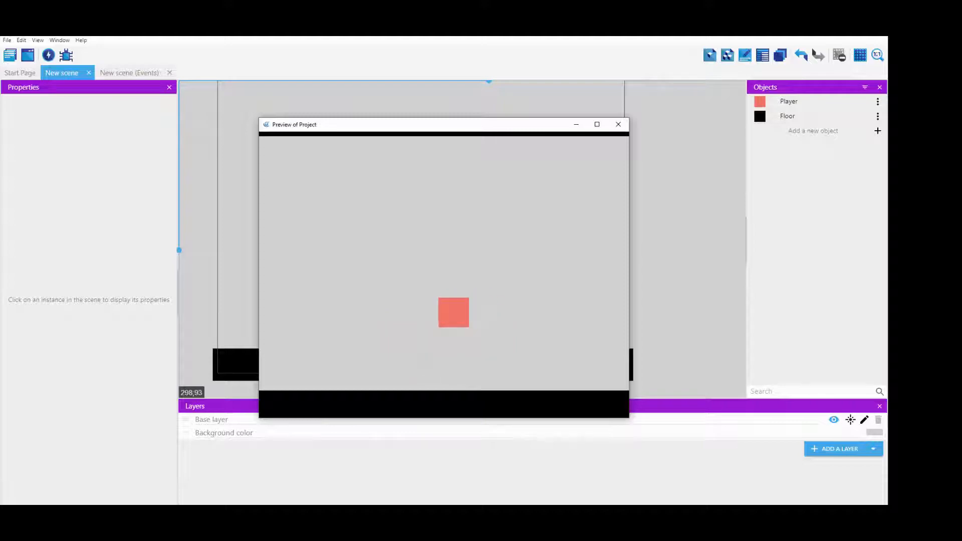
key("Right")
key("space")
key("Left")
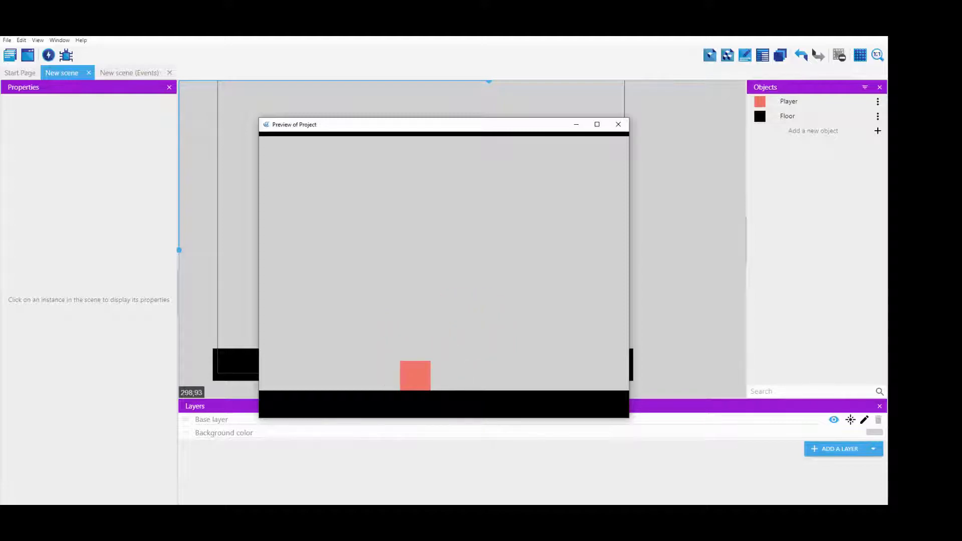
left_click(618, 124)
- Turn off the default controls in the Player's platformer behavior
double_click(788, 101)
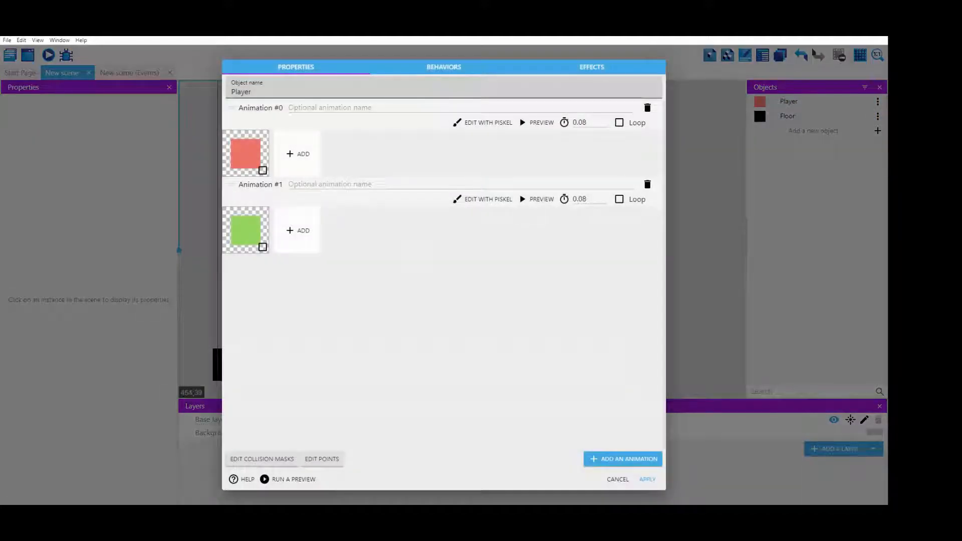
left_click(251, 92)
left_click(443, 67)
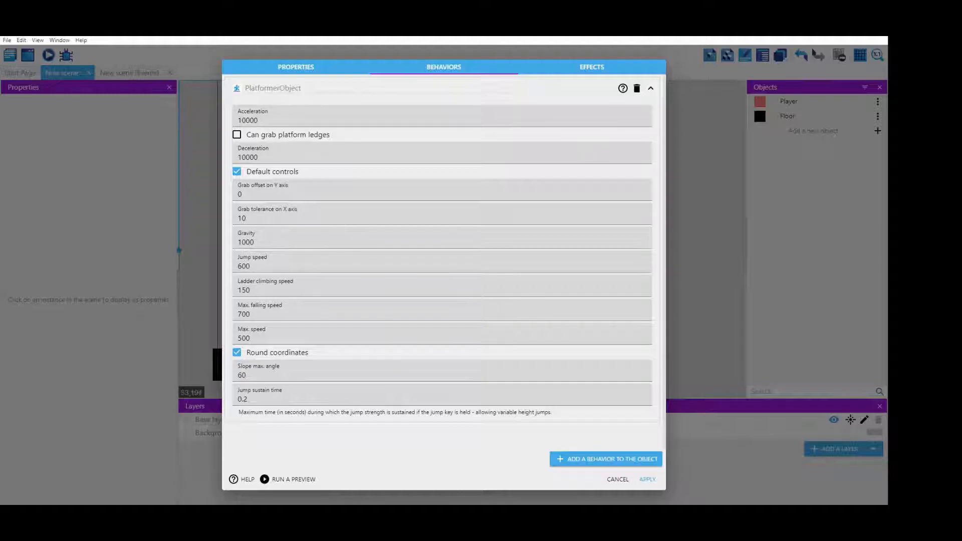
left_click(236, 171)
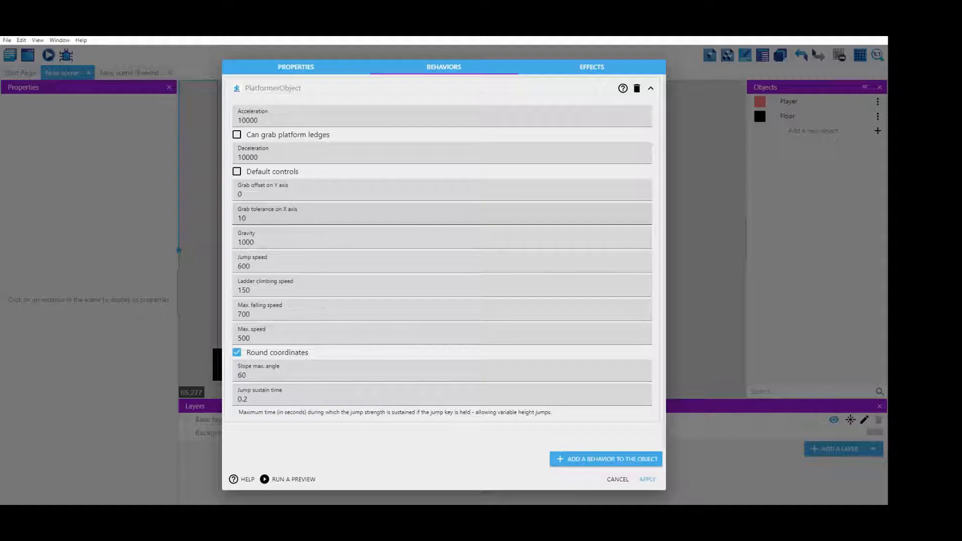
- Go through the grab offset, grab tolerance and gravity settings of the Player's platformer behavior
left_click(250, 194)
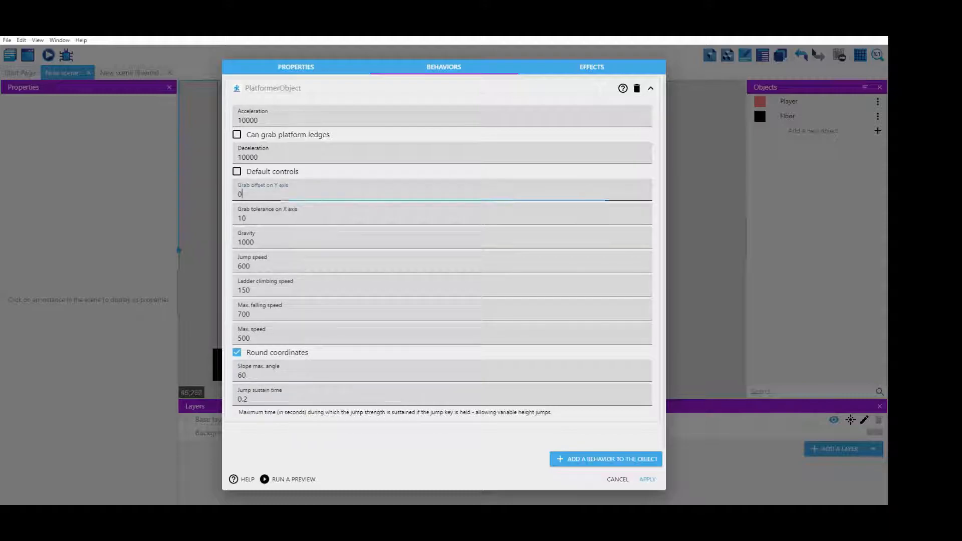
left_click(257, 218)
double_click(246, 218)
left_click(246, 217)
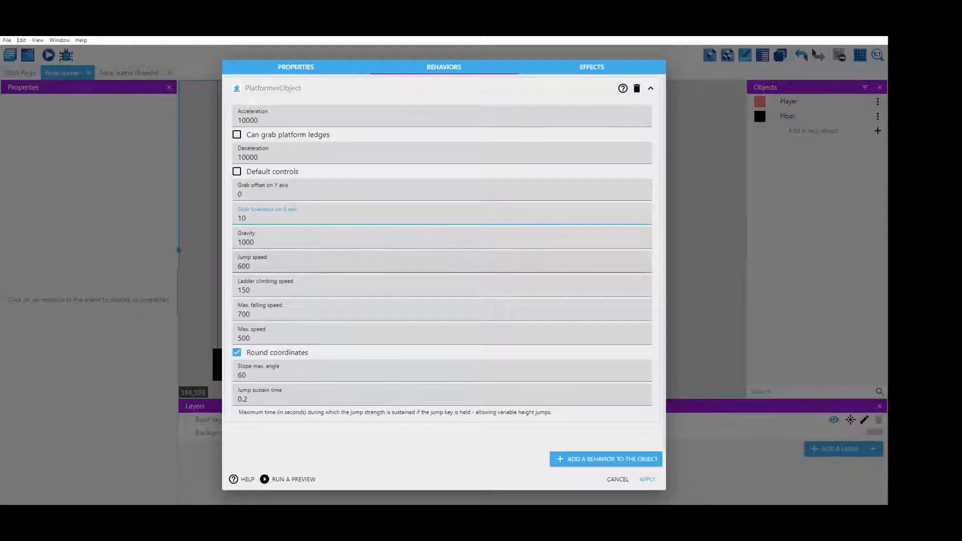
left_click(255, 242)
left_click_drag(255, 242, 186, 242)
left_click(254, 242)
left_click(254, 242)
- Launch a scene preview and move its window clear of the Player instance in the scene
left_click(66, 54)
left_click(48, 54)
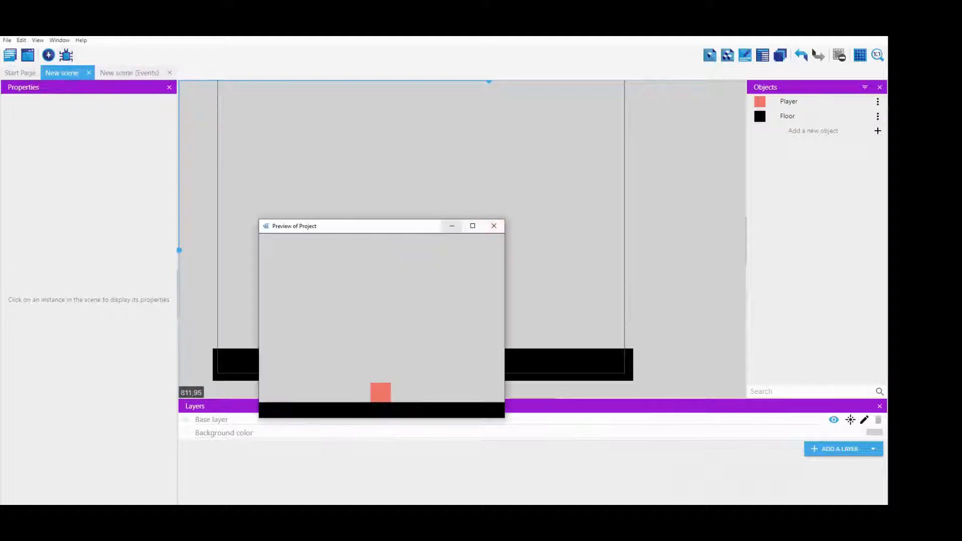
left_click_drag(429, 230, 173, 317)
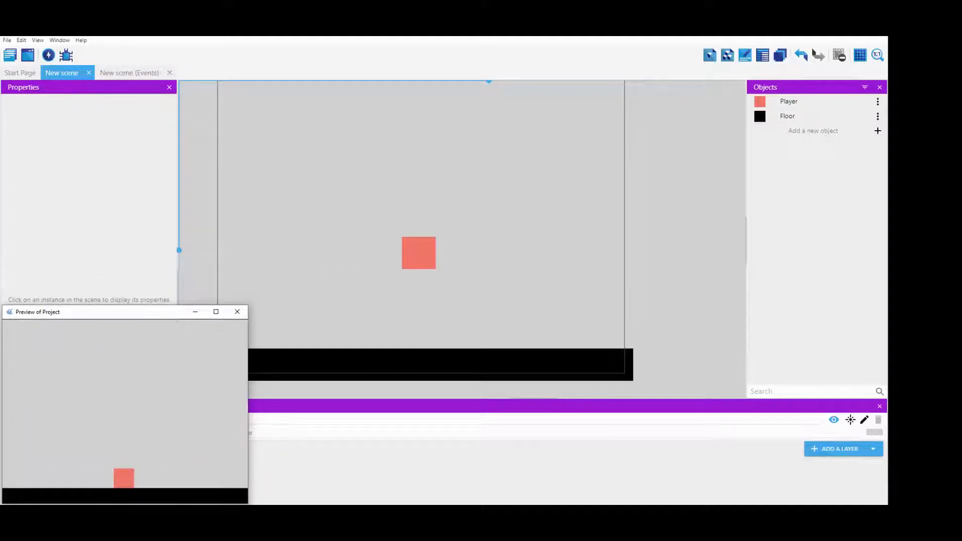
- Test the Player's jump with the current gravity in the preview, jumping in place and in both directions
key("space")
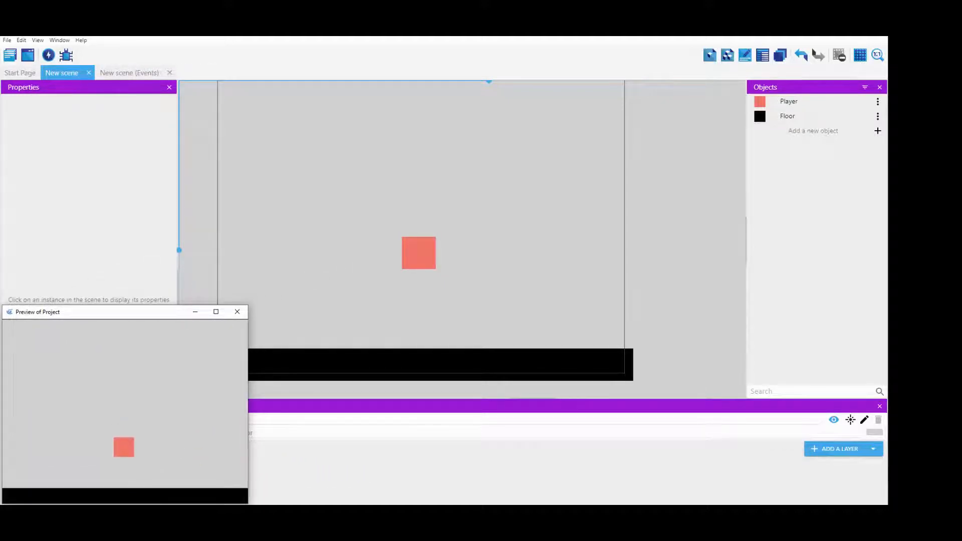
key("space")
key("Right")
key("space")
key("Left")
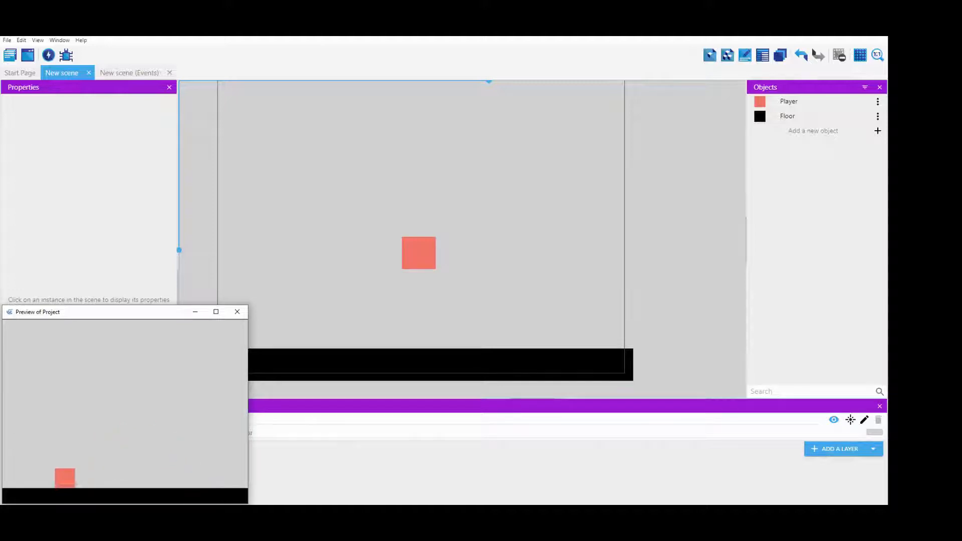
key("Right")
key("space")
- Set the gravity in the Player's platformer behavior to 3000, apply it and update the running preview
double_click(418, 253)
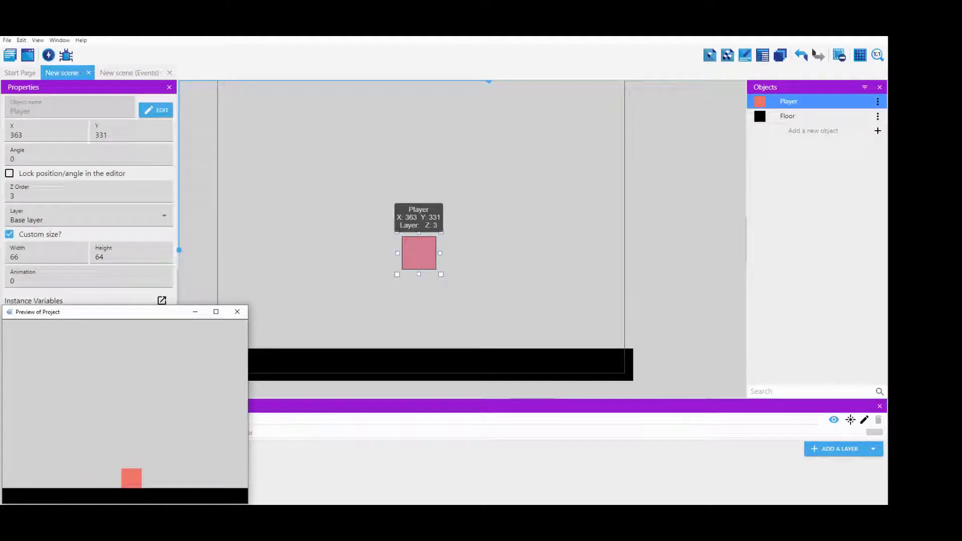
left_click(444, 67)
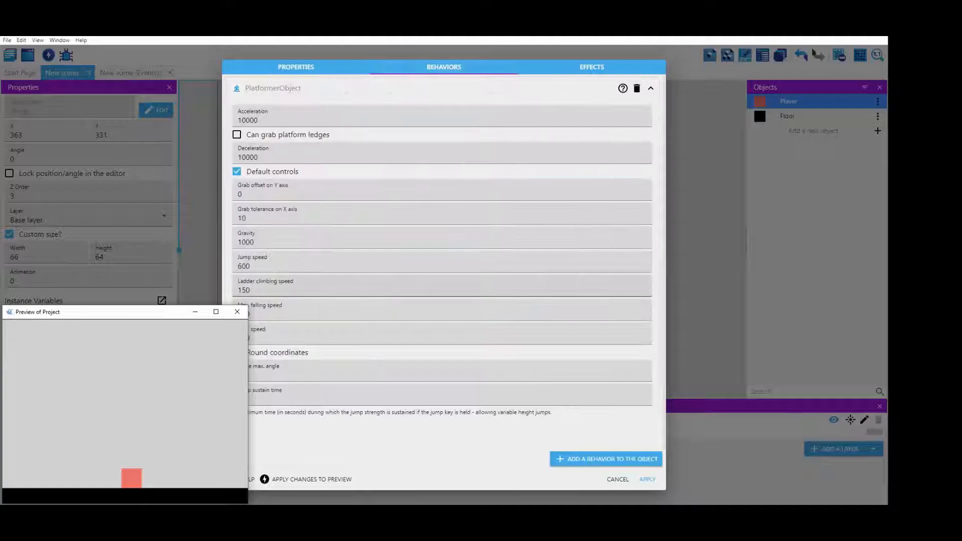
double_click(245, 242)
type("30")
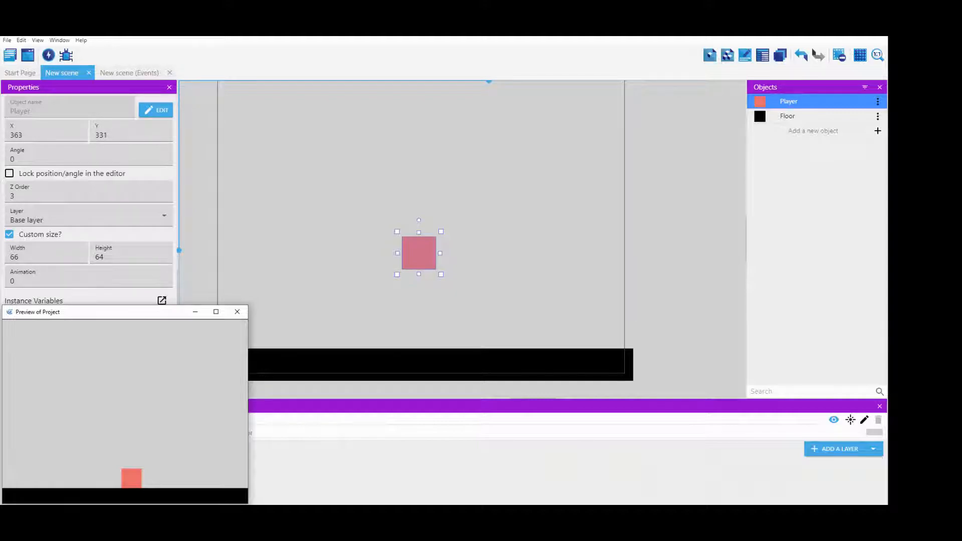
key("F5")
key("Escape")
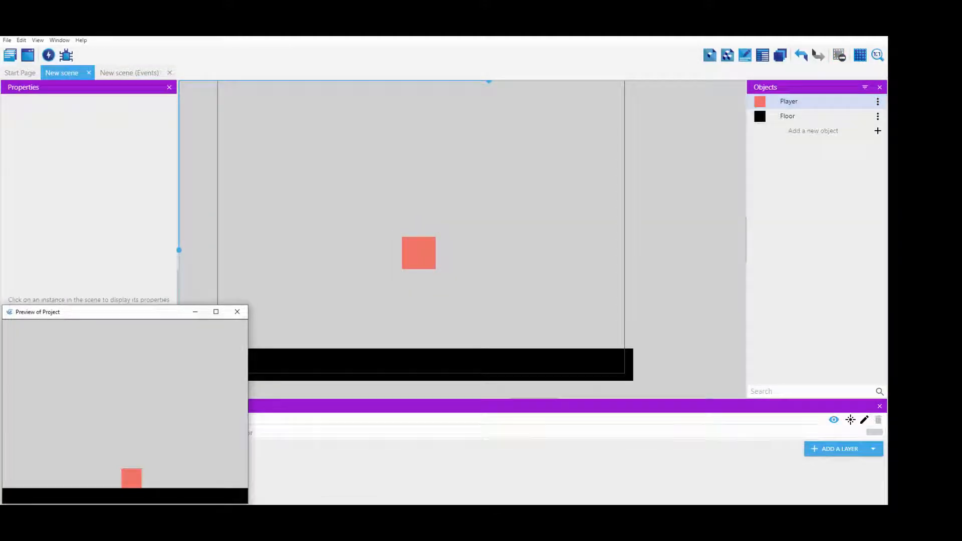
- Test the stronger gravity in the preview with repeated Player jumps in place and in both directions
key("space")
key("space")
key("space")
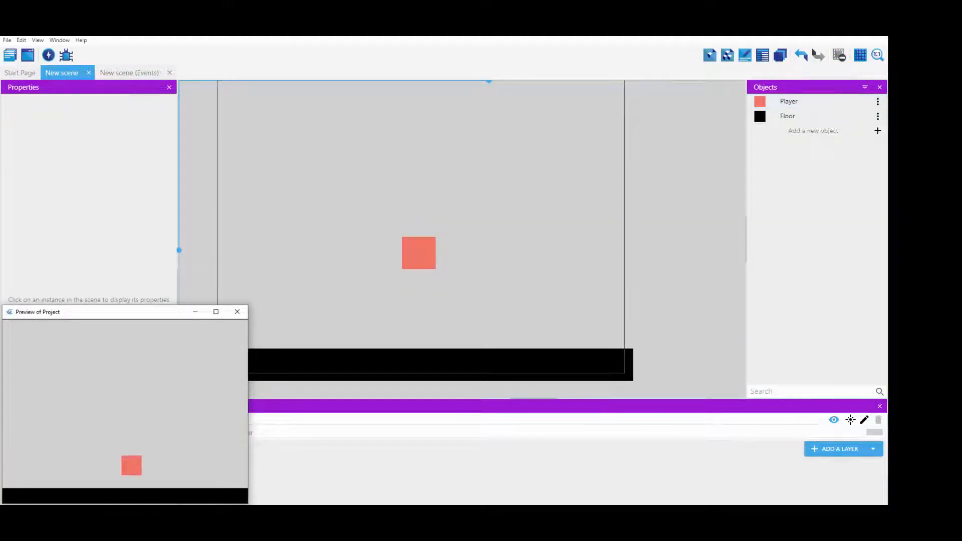
key("Left")
key("space")
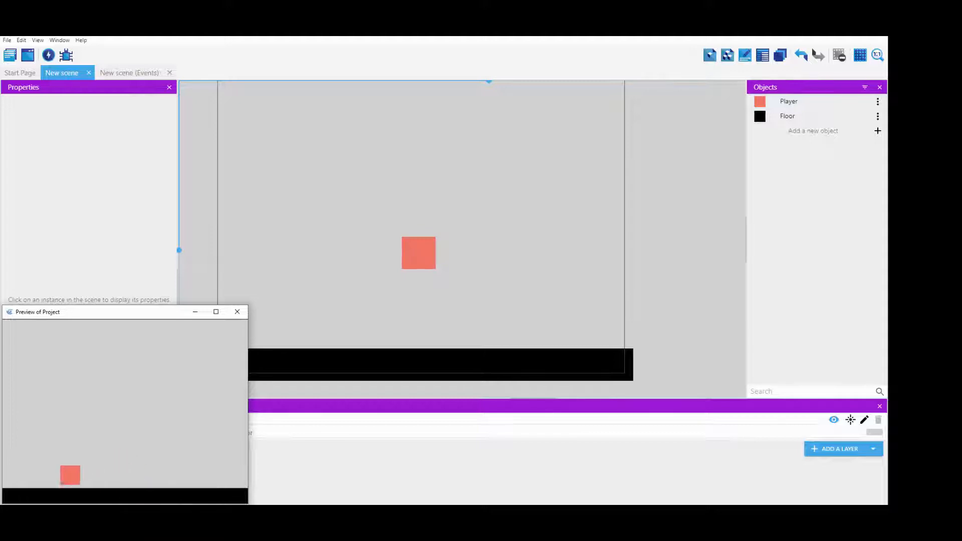
key("Right")
key("space")
key("space")
key("Left")
key("space")
key("space")
key("Right")
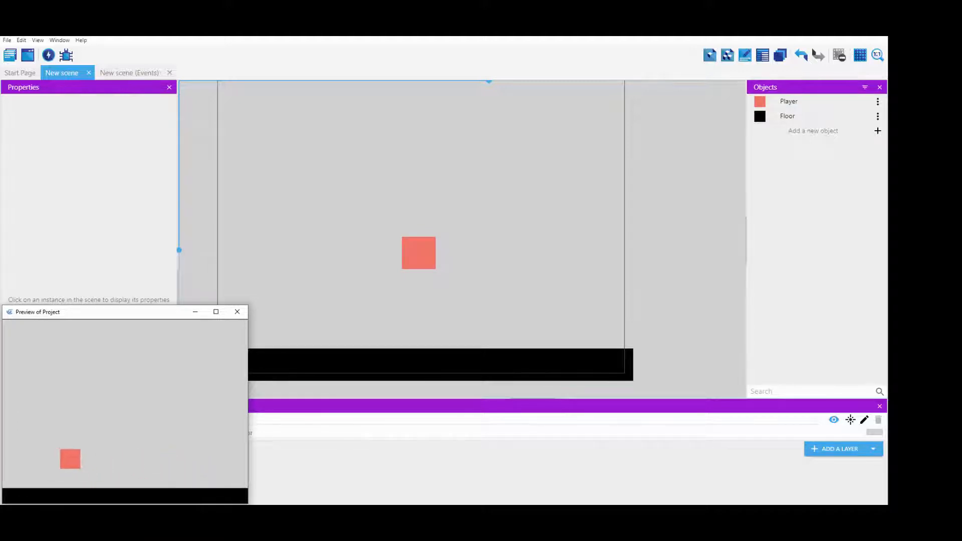
key("space")
key("Left")
key("space")
key("Left")
key("space")
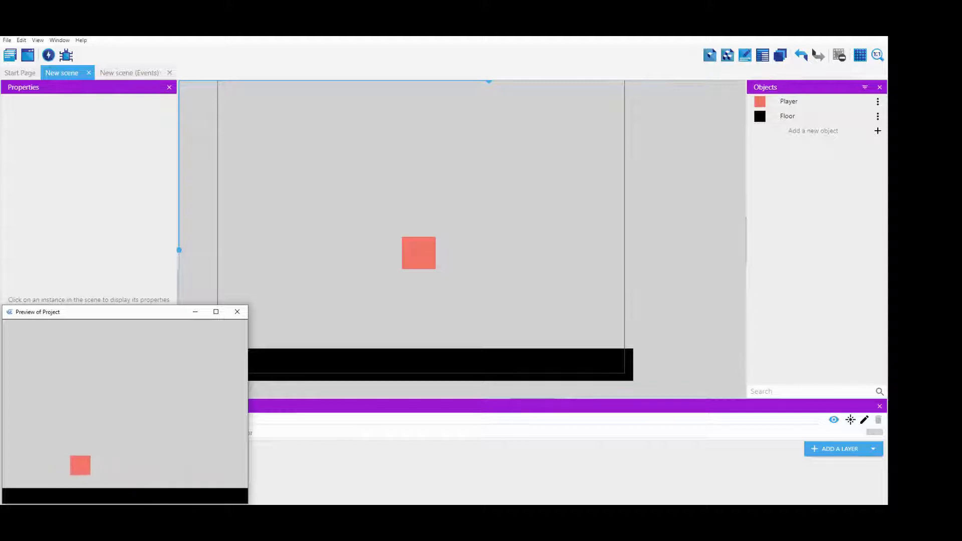
key("Right")
key("space")
key("space")
key("Left")
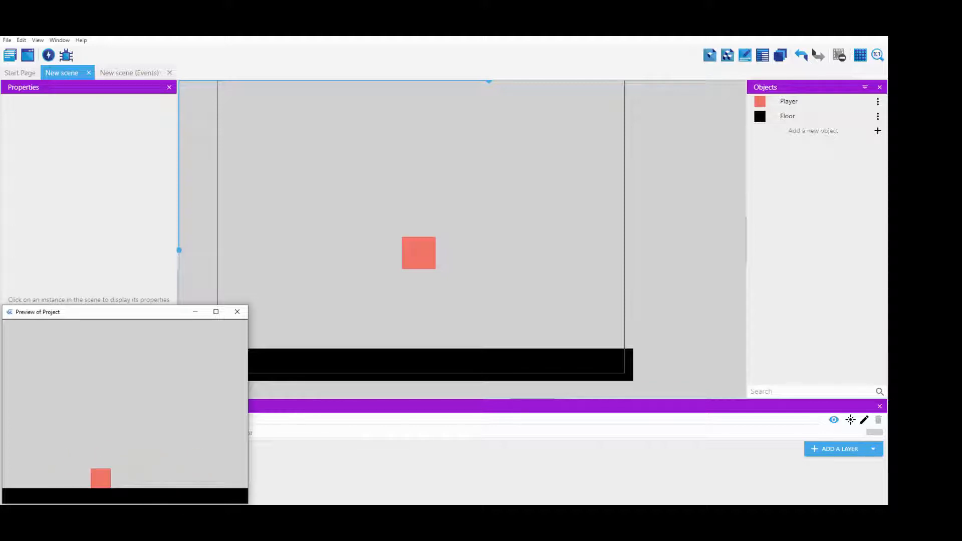
key("Right")
key("space")
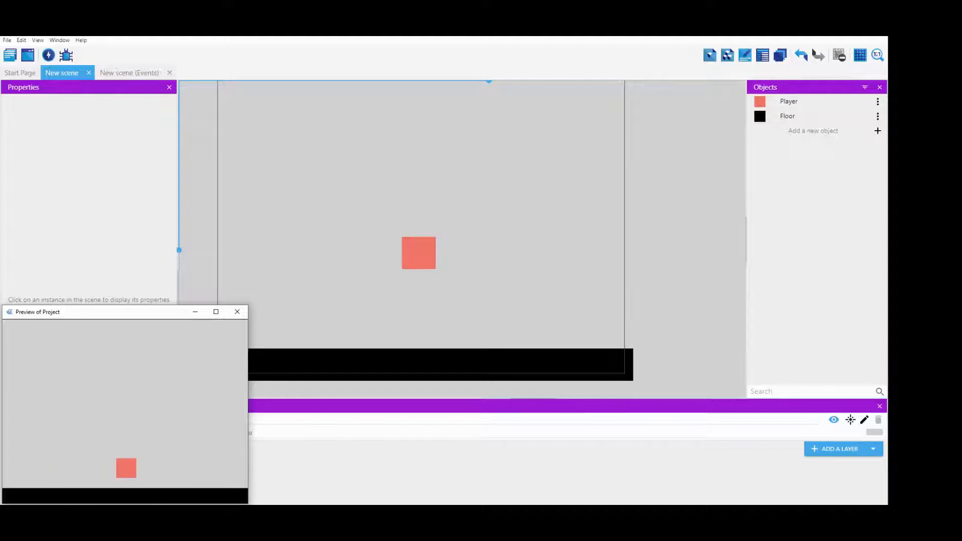
key("space")
- Set the jump speed in the Player's platformer behavior to 900, apply it and update the running preview
double_click(419, 252)
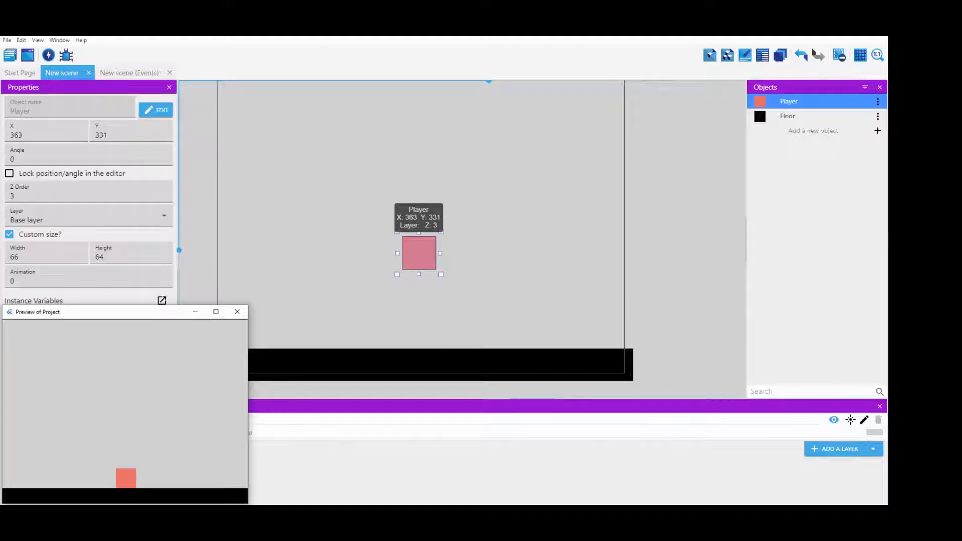
left_click(443, 66)
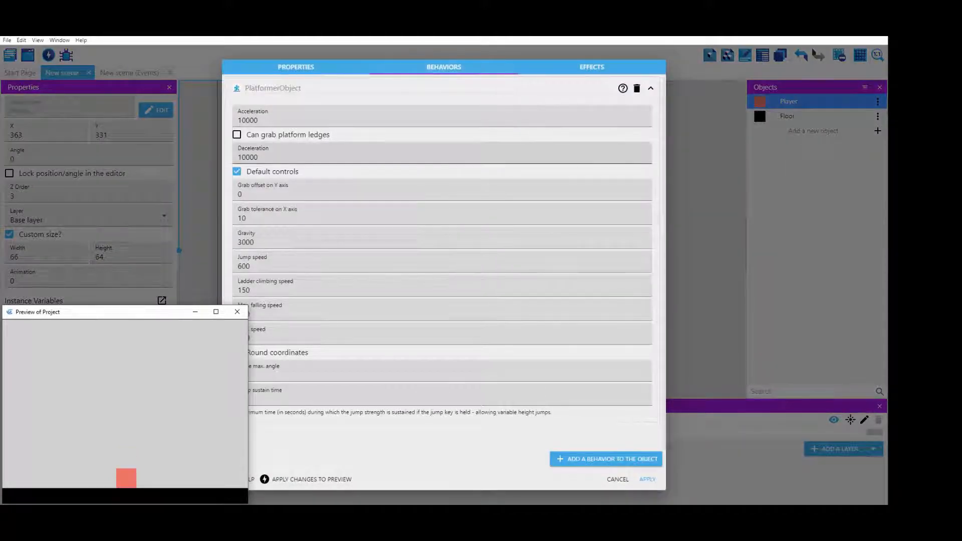
double_click(244, 266)
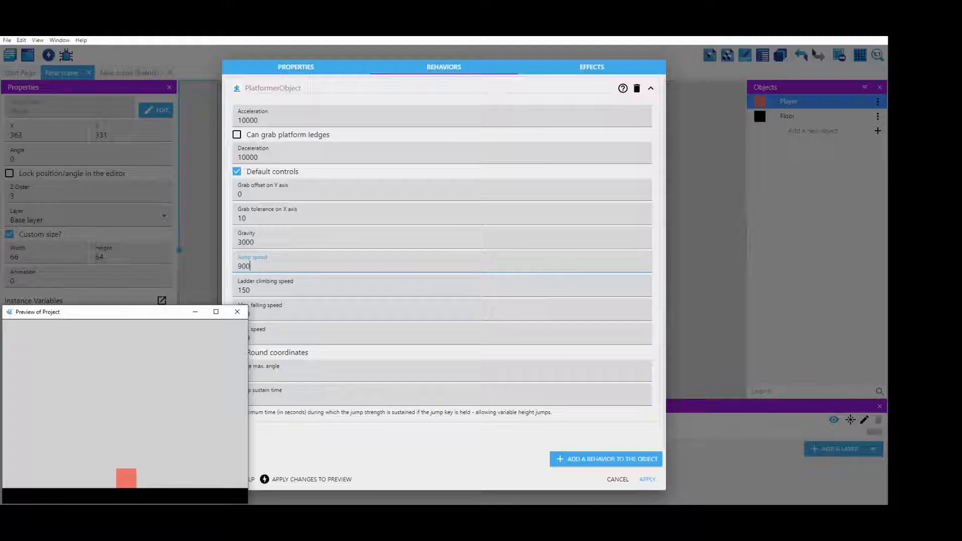
left_click(646, 479)
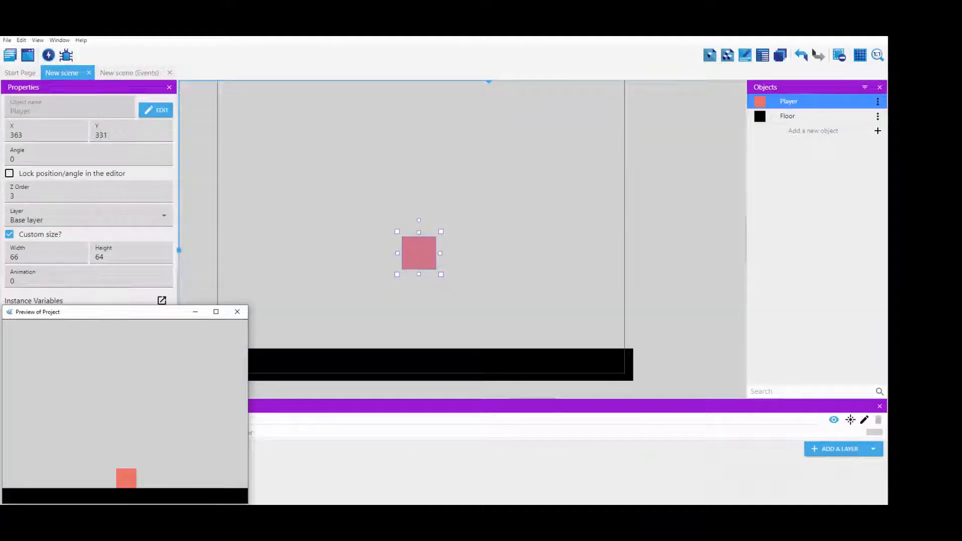
key("F5")
- Test the jump speed of 900 in the preview by jumping repeatedly while changing direction
key("space")
key("space")
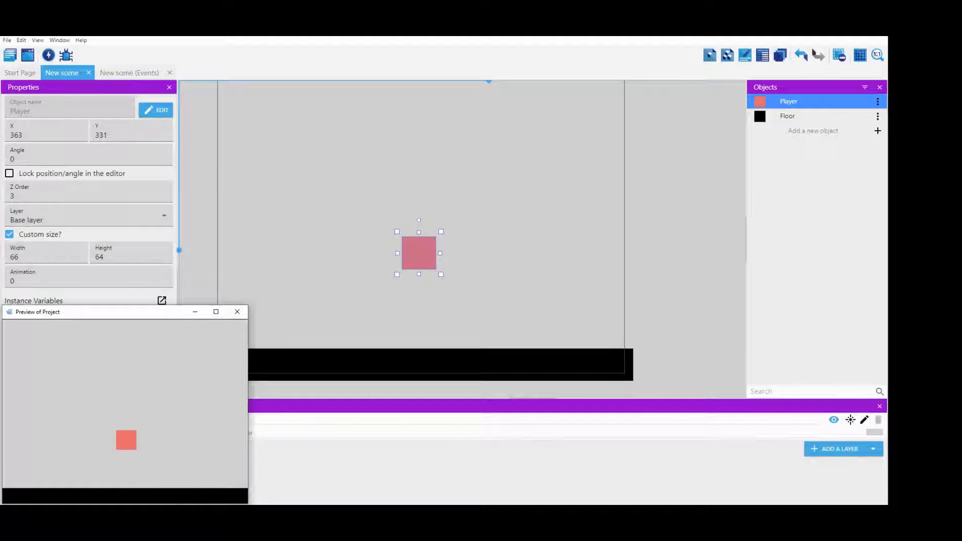
key("Right")
key("space")
key("Left")
key("space")
key("Right")
key("space")
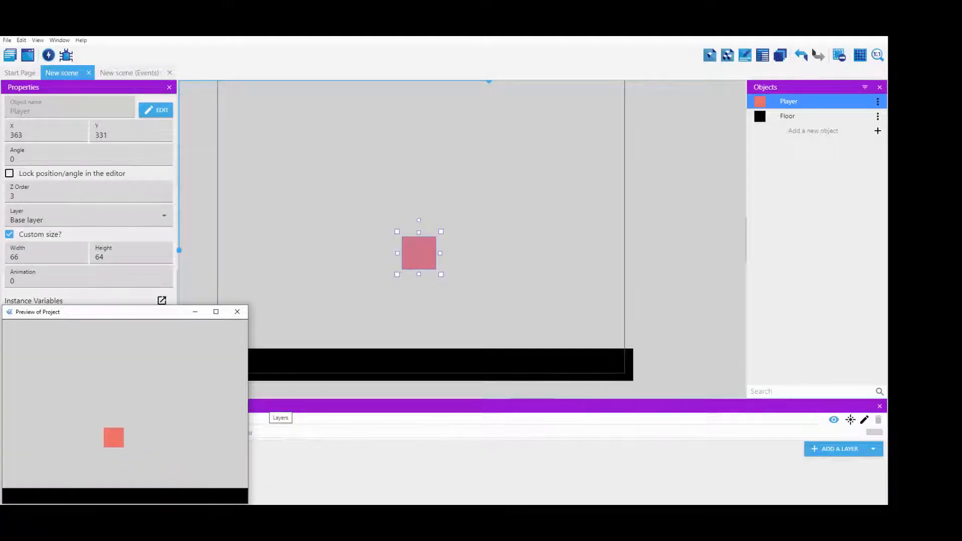
key("space")
key("Left")
key("space")
key("Right")
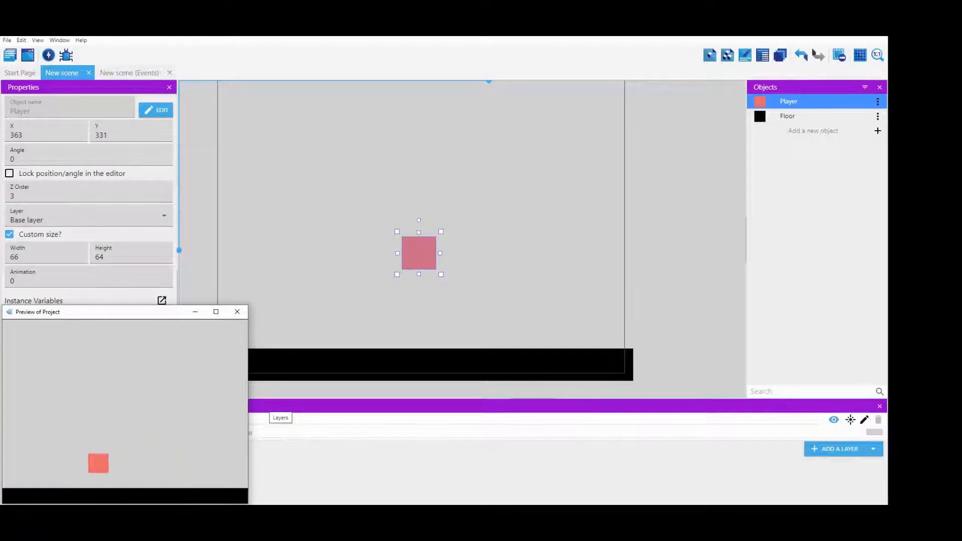
key("space")
- Set the jump speed in the Player's platformer behavior to 1200
double_click(419, 253)
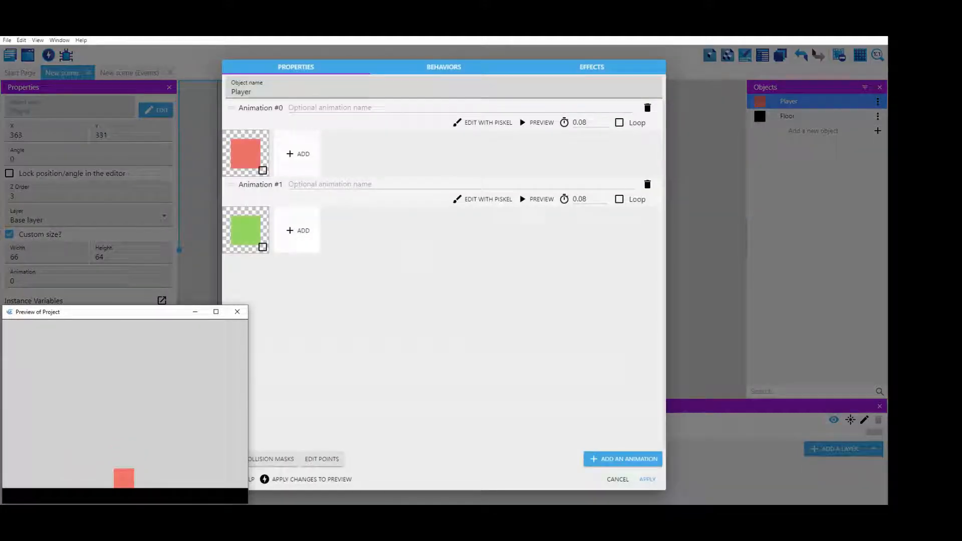
left_click(443, 67)
double_click(243, 265)
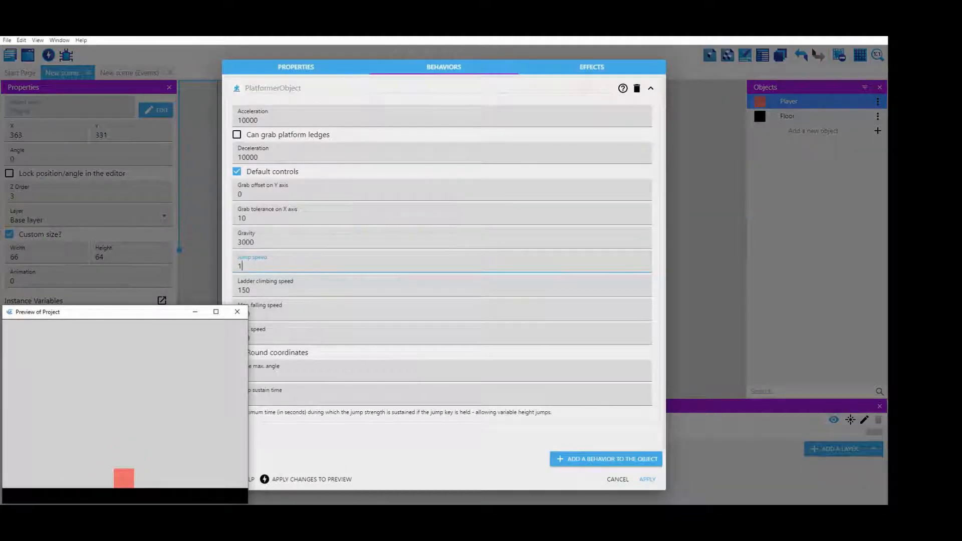
type("1200")
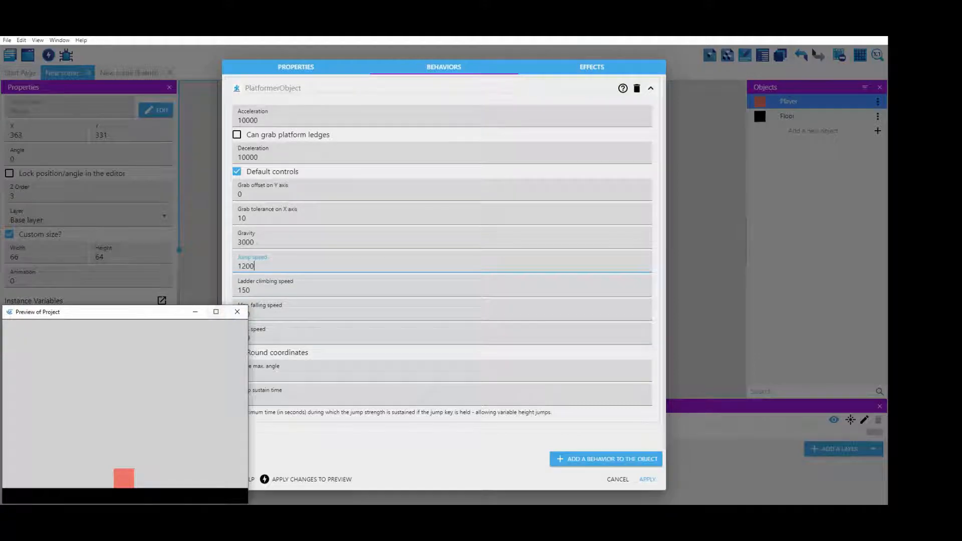
- Move the preview window off the behavior settings, enter a new maximum falling speed for the Player and apply the changes
left_click_drag(162, 312, 142, 312)
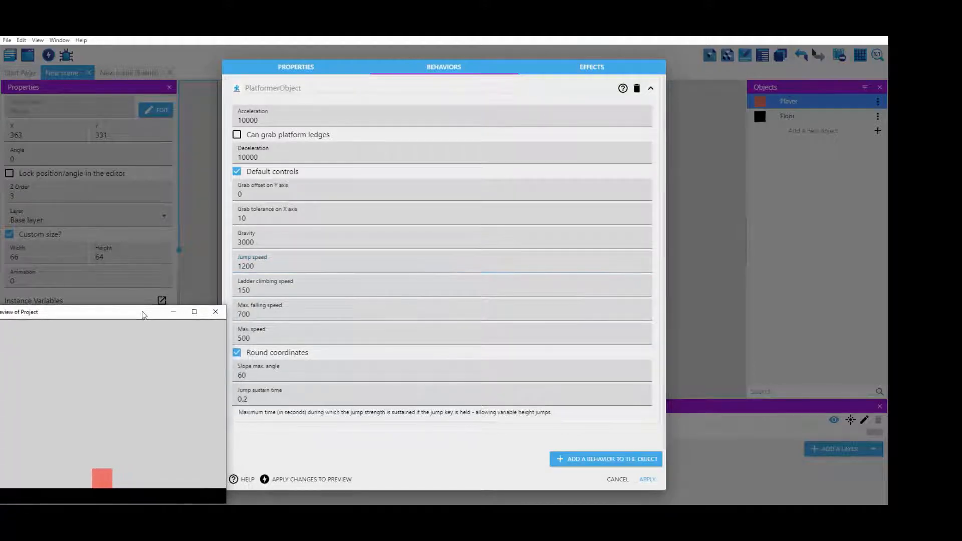
left_click(250, 314)
double_click(245, 314)
type("1")
- Test the new jump speed and maximum falling speed in the preview by jumping repeatedly in both directions
key("space")
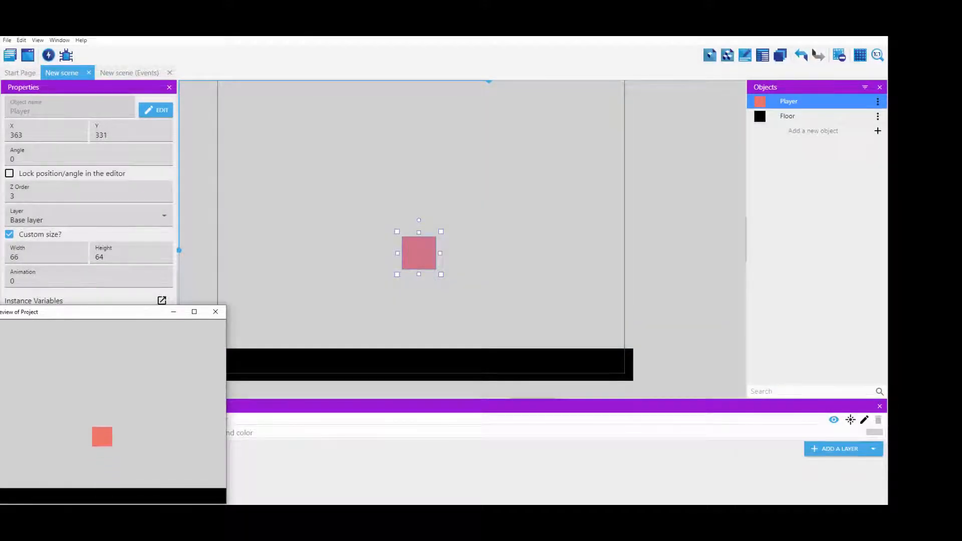
key("Right")
key("space")
key("Left")
key("space")
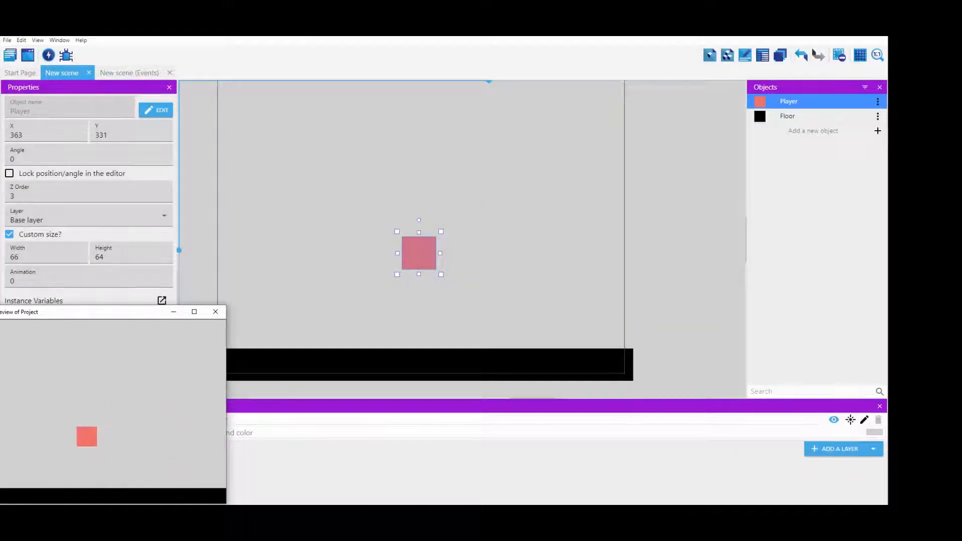
key("Right")
key("space")
key("space")
key("Left")
key("space")
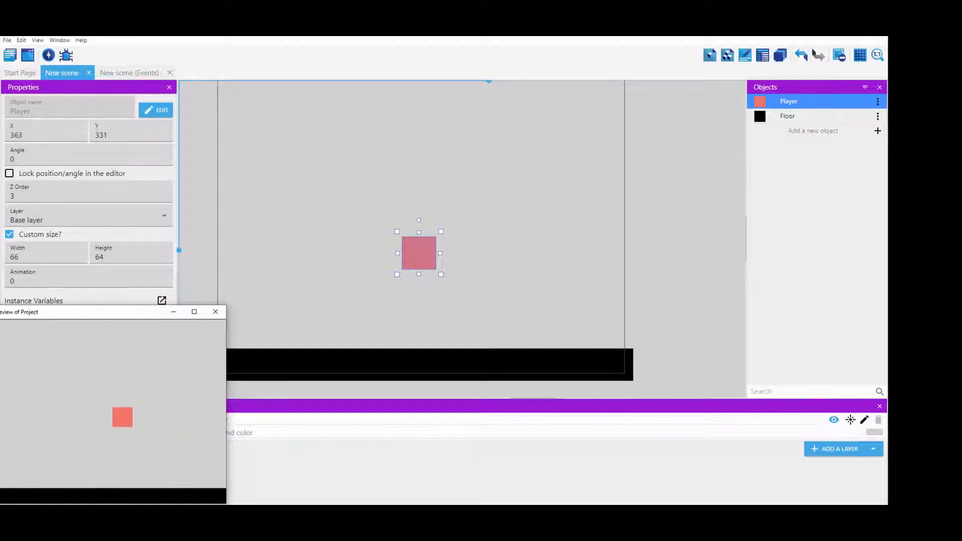
key("space")
key("Right")
key("space")
key("Left")
key("space")
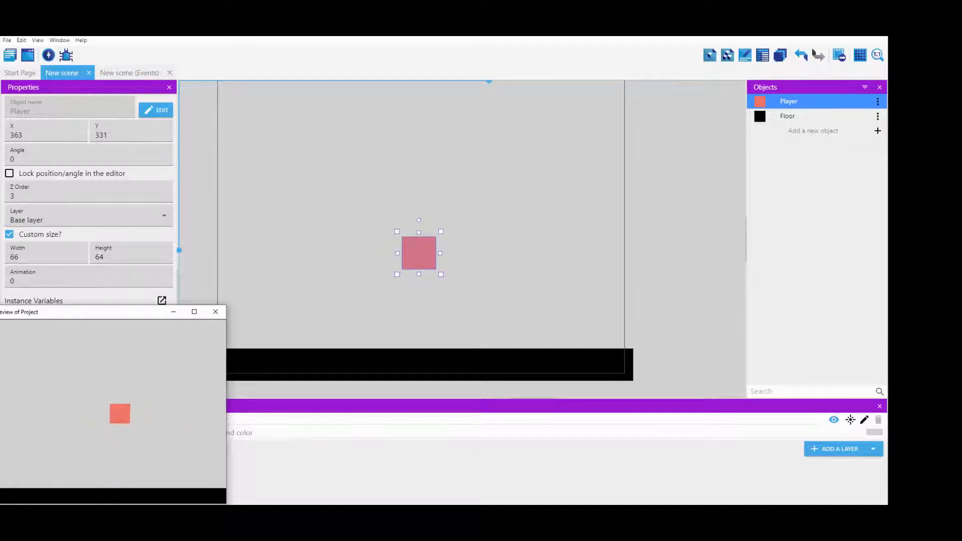
key("space")
key("Right")
key("space")
key("Left")
key("space")
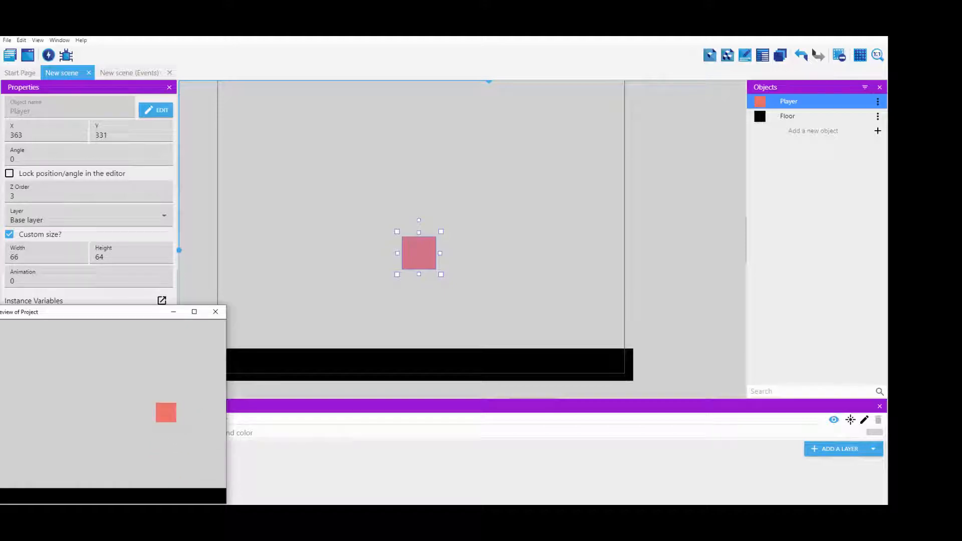
key("space")
key("Right")
key("space")
key("space")
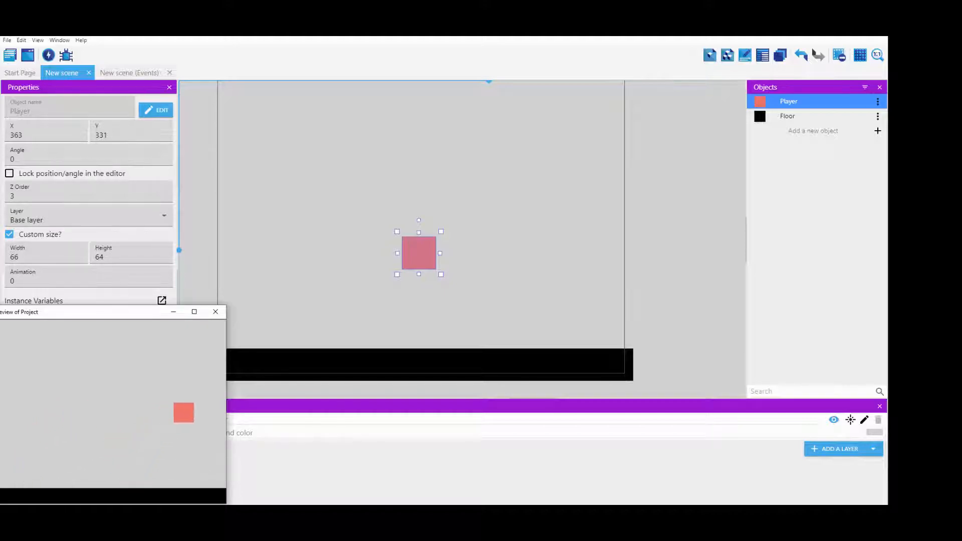
key("Left")
key("space")
key("Right")
key("space")
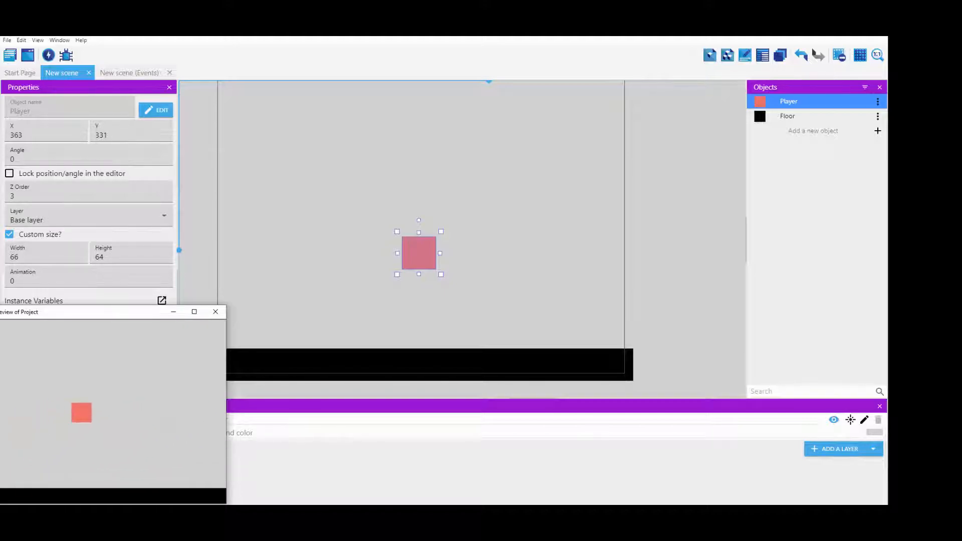
key("space")
key("Left")
key("space")
key("Right")
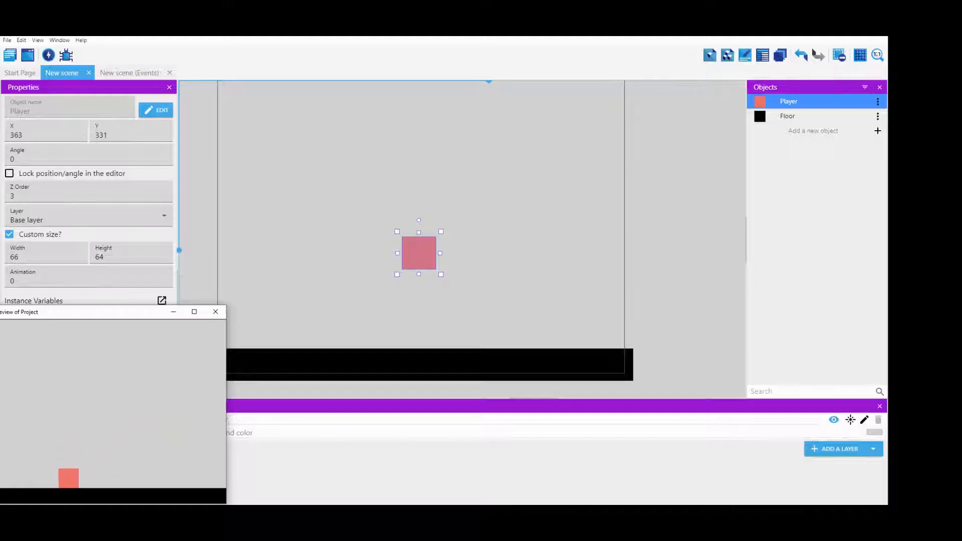
- Finish testing the Player's movement, close the preview and deselect the Player in the scene
key("Left")
left_click(216, 311)
left_click(300, 285)
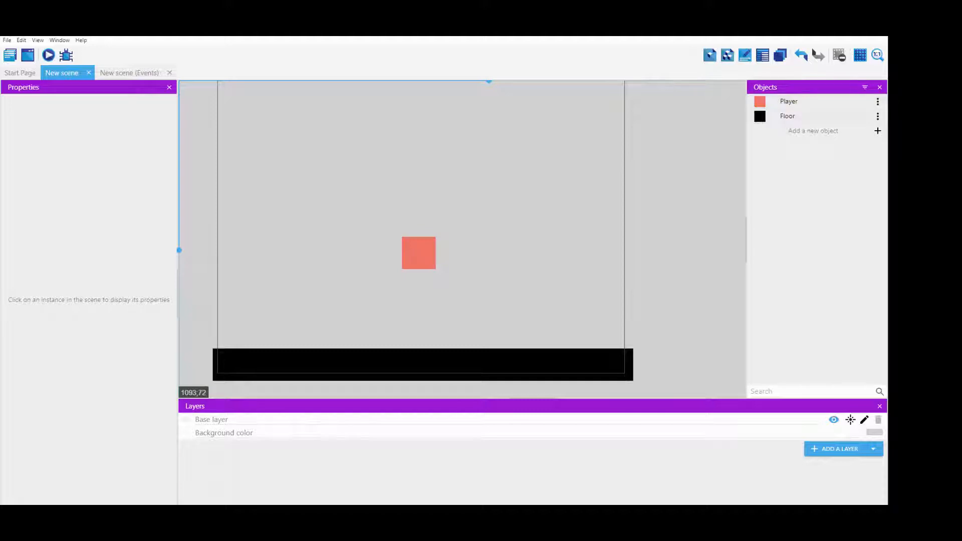
left_click(787, 115)
double_click(788, 101)
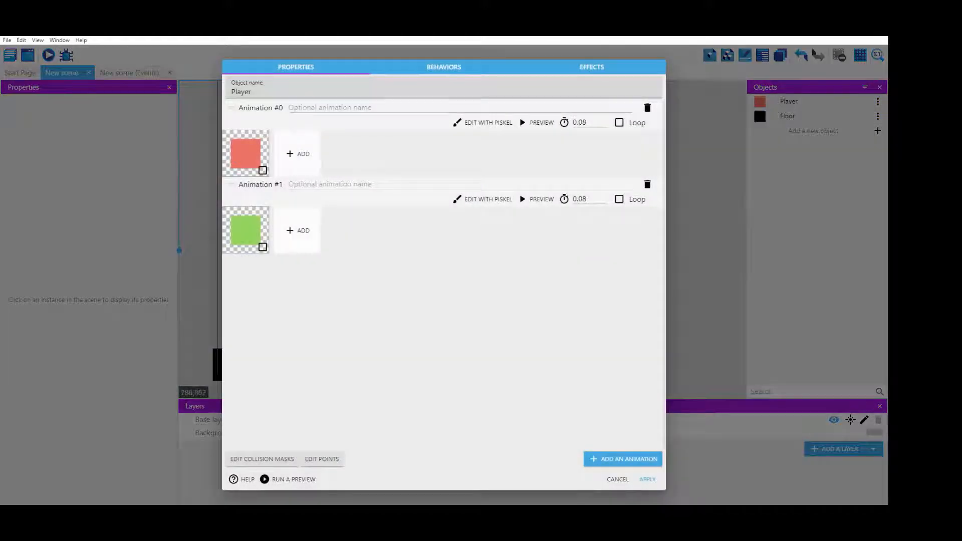
left_click(617, 477)
- Examine the behaviors assigned to the Floor object
left_click(787, 115)
double_click(787, 116)
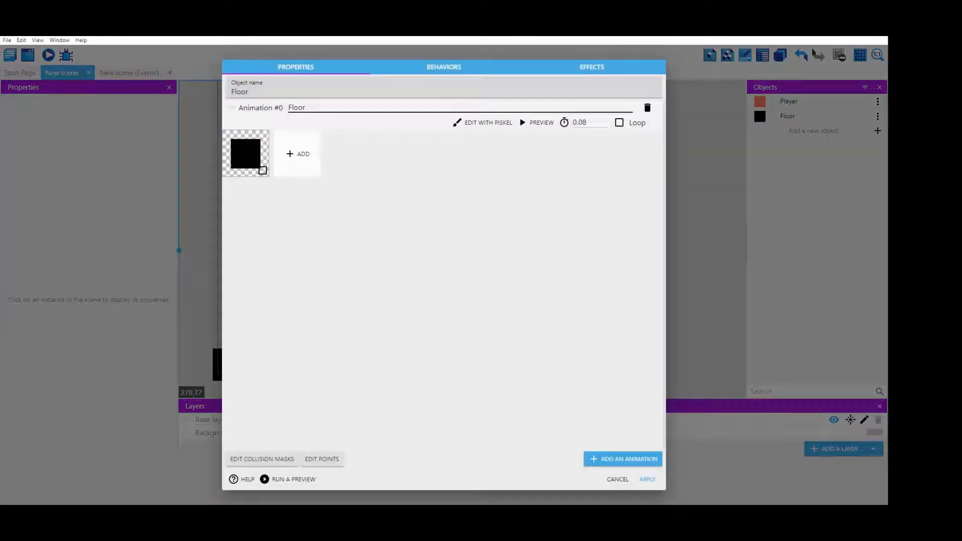
left_click(444, 67)
left_click(441, 152)
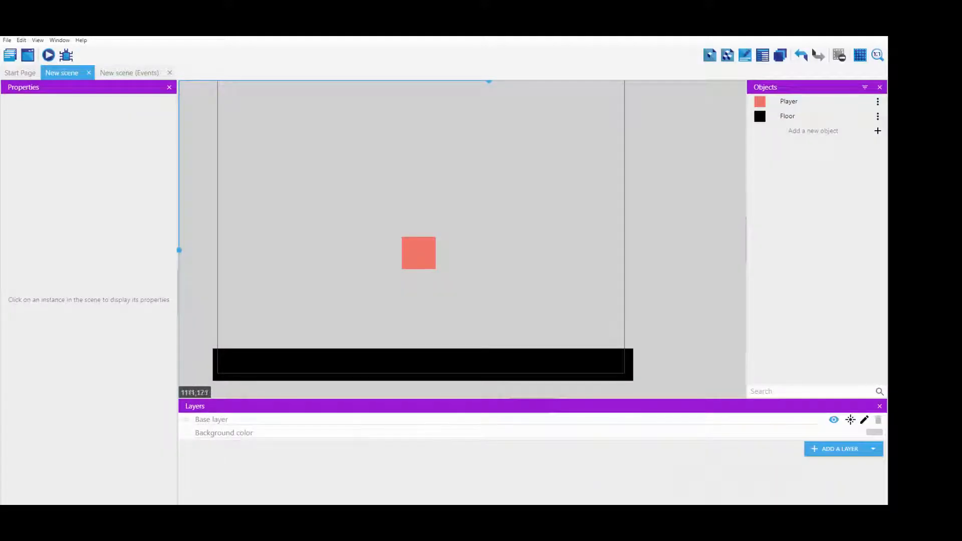
double_click(787, 116)
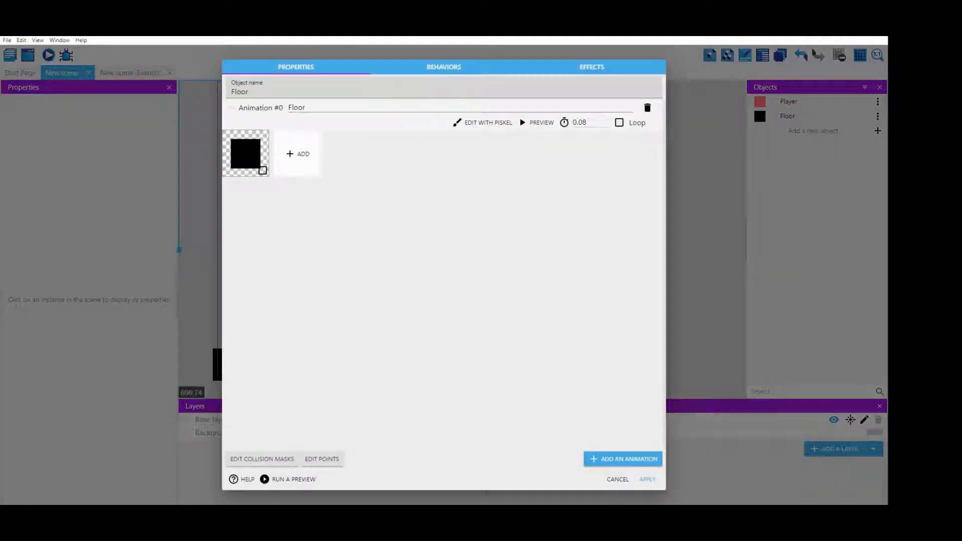
left_click(444, 67)
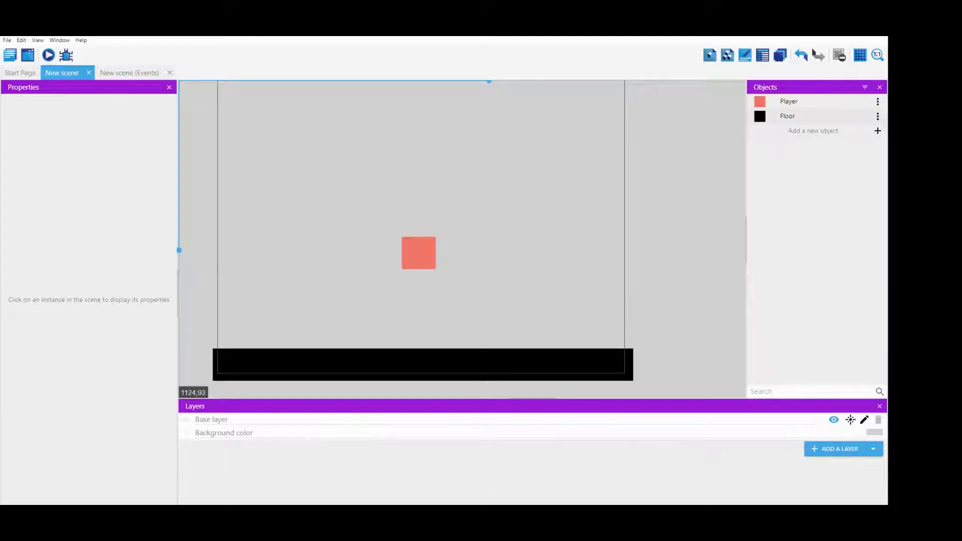
- Create a new Sprite object from scratch for the scene
left_click_drag(788, 115, 349, 256)
left_click(356, 276)
left_click(813, 131)
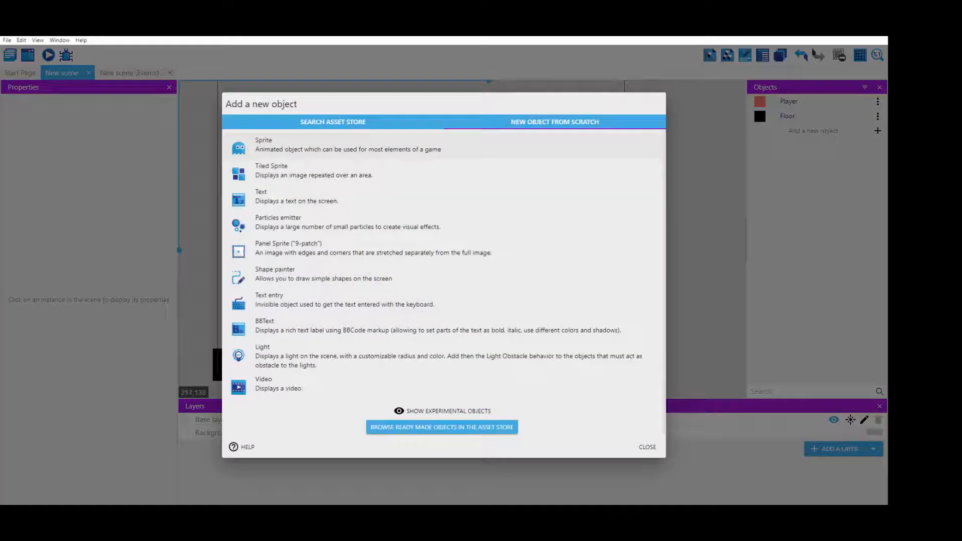
left_click(300, 145)
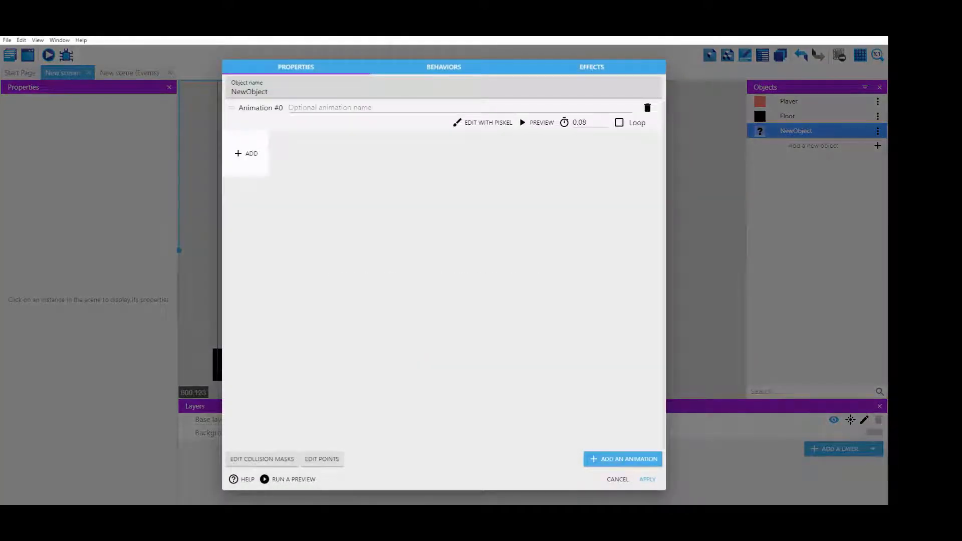
- Open NewObject's animation in Piskel and fill the whole 64x64 frame with light purple
left_click(482, 122)
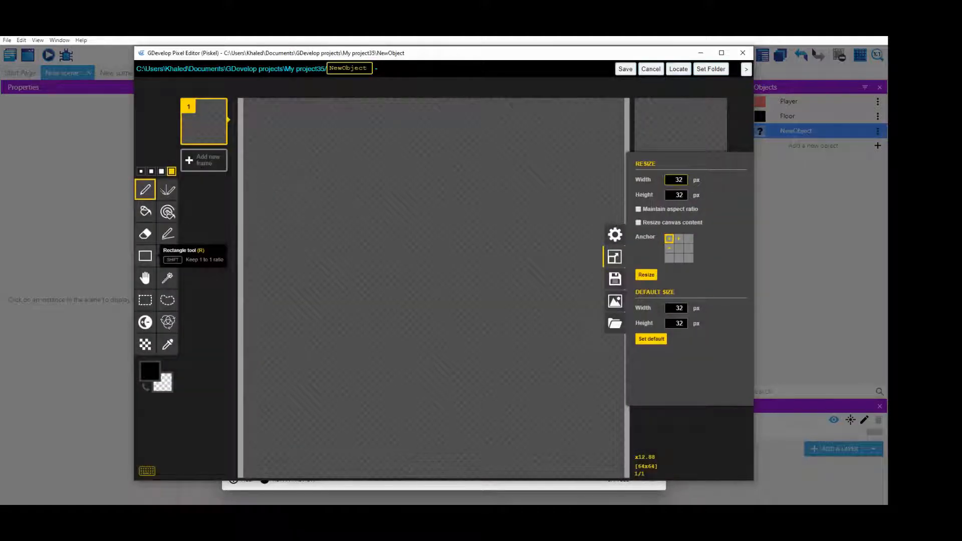
left_click(145, 211)
left_click(149, 371)
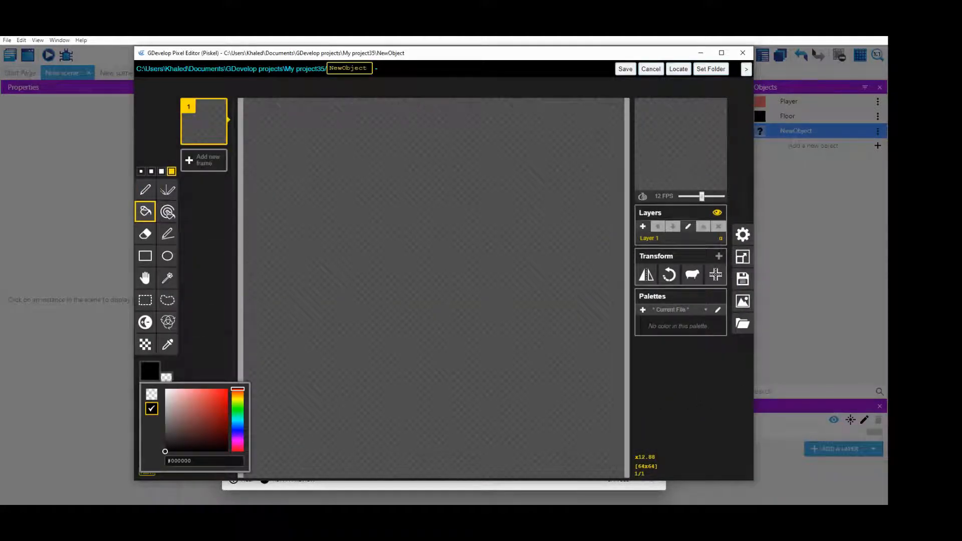
left_click(238, 440)
left_click(186, 397)
left_click(201, 351)
left_click(167, 211)
left_click(401, 168)
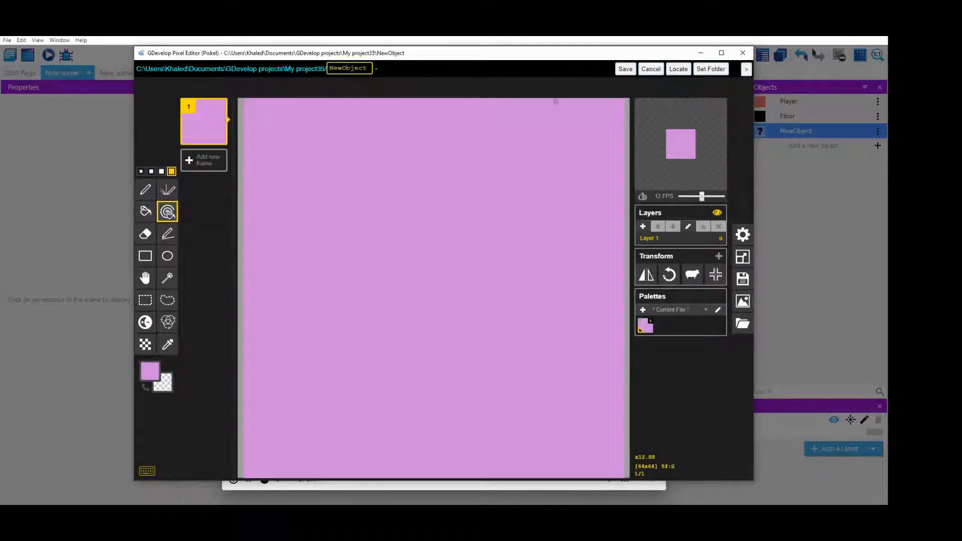
- Name the purple sprite jumpthru and save it back to the object
double_click(364, 68)
type("j")
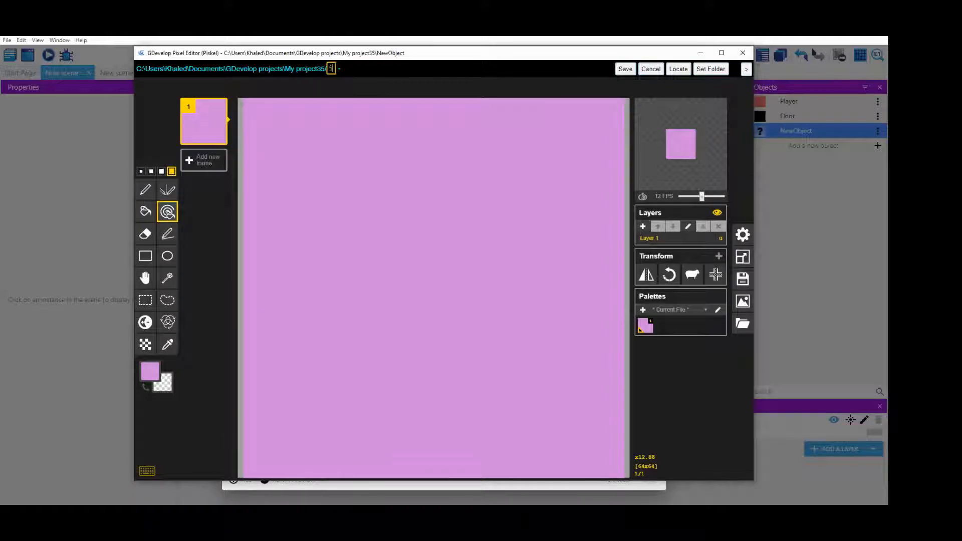
type("umpthru")
key("Return")
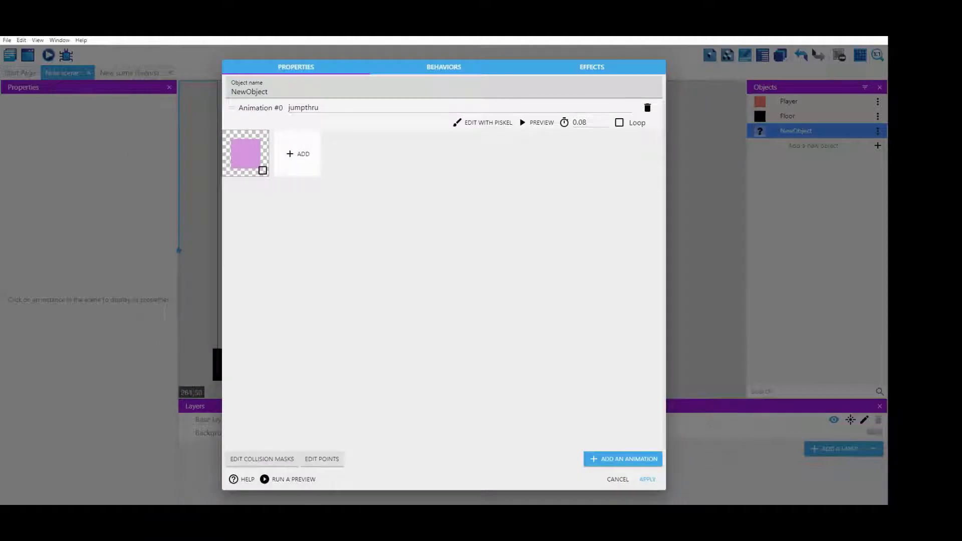
- Clear the optional name of Animation #0 and apply the changes to NewObject
double_click(350, 107)
key("BackSpace")
left_click(647, 479)
- Place NewObject in the scene to the right of the Player and resize it into a wide, thin platform
left_click_drag(795, 131, 604, 264)
left_click(533, 280)
mouse_move(541, 264)
left_mouse_down()
mouse_move(541, 256)
mouse_move(542, 277)
left_mouse_up()
left_click(543, 316)
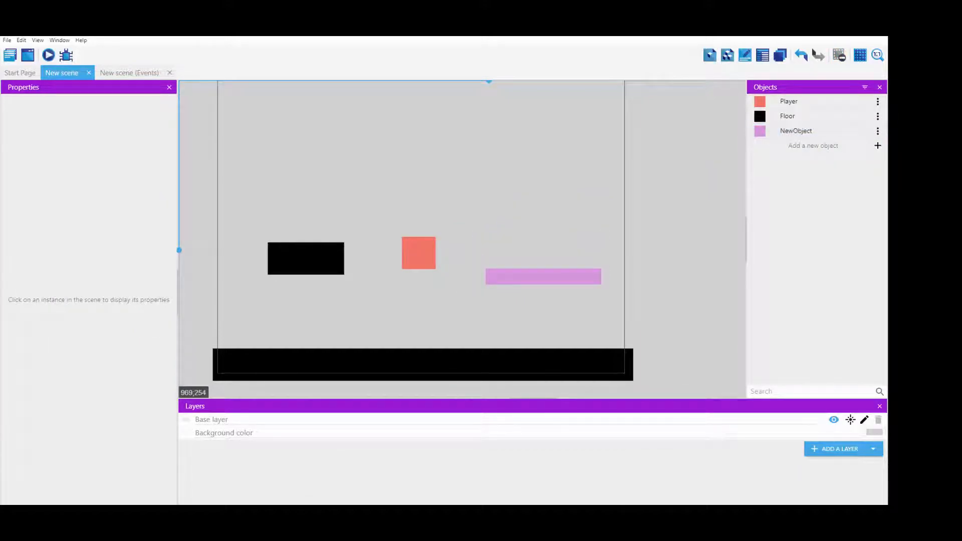
- Add the Platform behavior to NewObject with its type set to Jumpthru platform
left_click(807, 130)
double_click(816, 130)
left_click(443, 67)
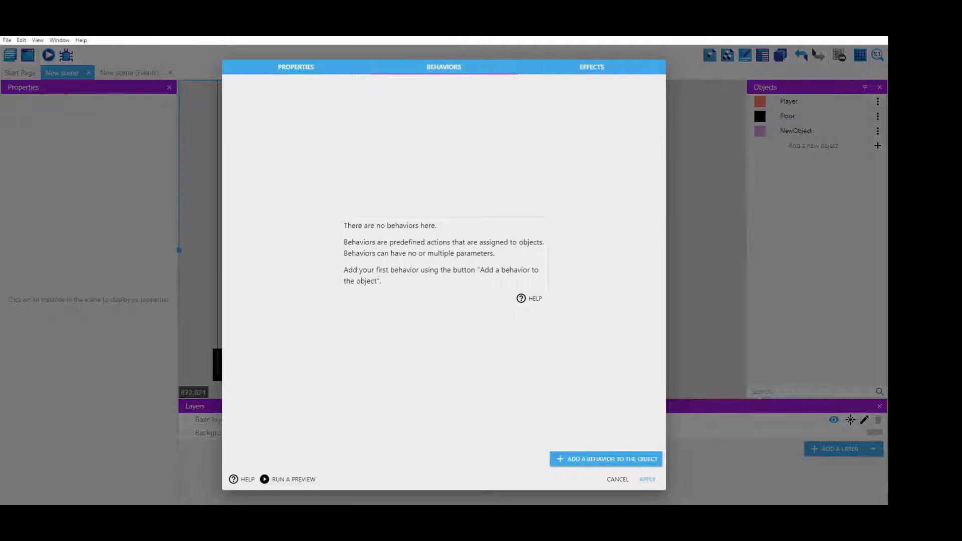
left_click(605, 459)
left_click(351, 140)
left_click(308, 152)
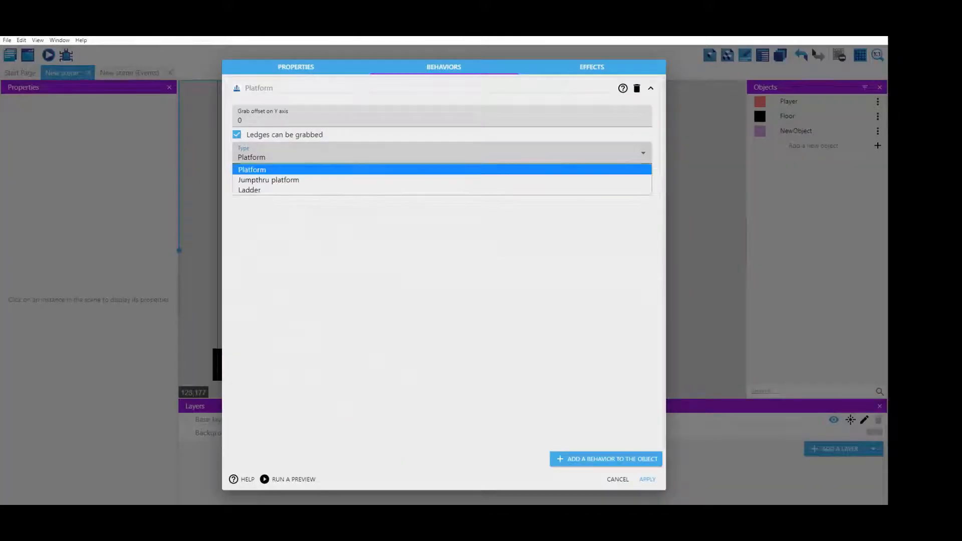
left_click(268, 179)
left_click(647, 478)
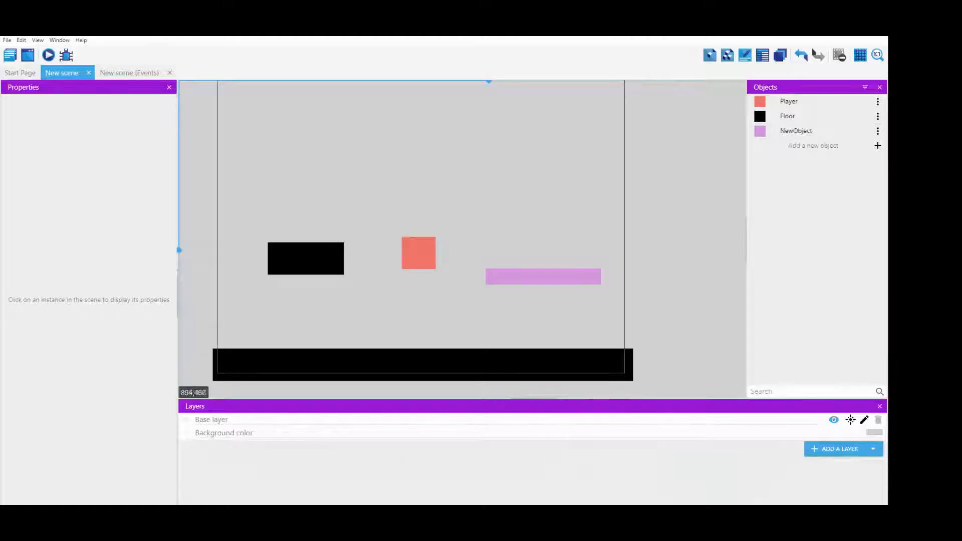
- Preview the game, testing the player's jumps through the purple platform and against the floating black block, and close the preview
left_click(48, 55)
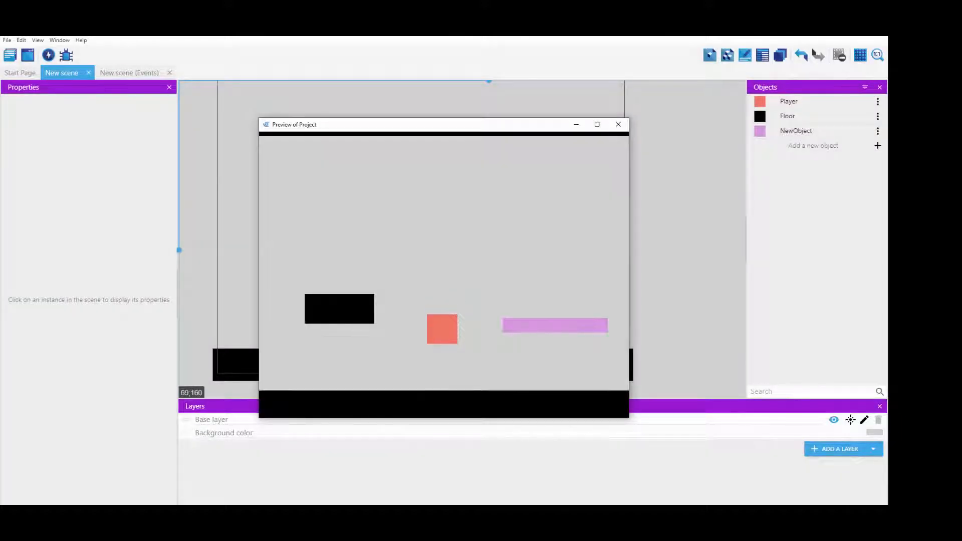
key("space")
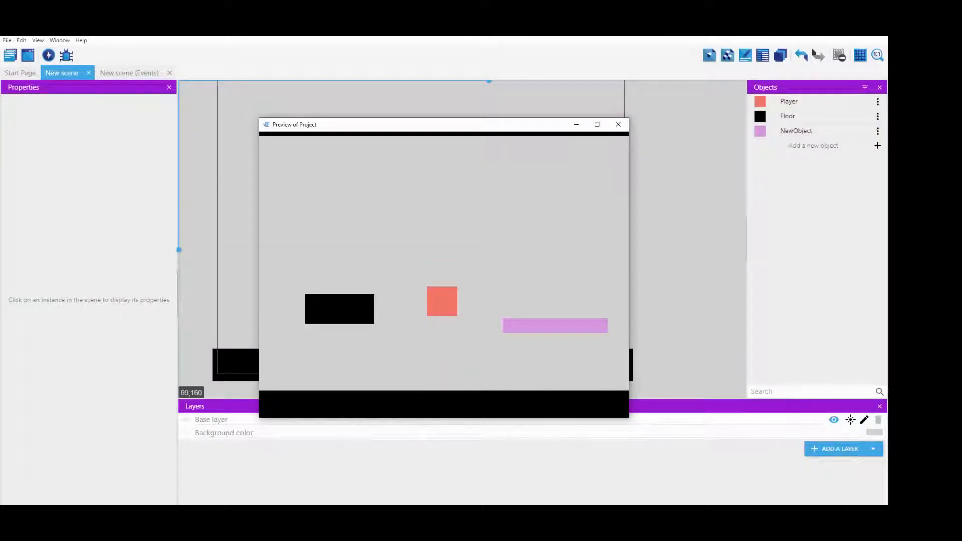
key("Right")
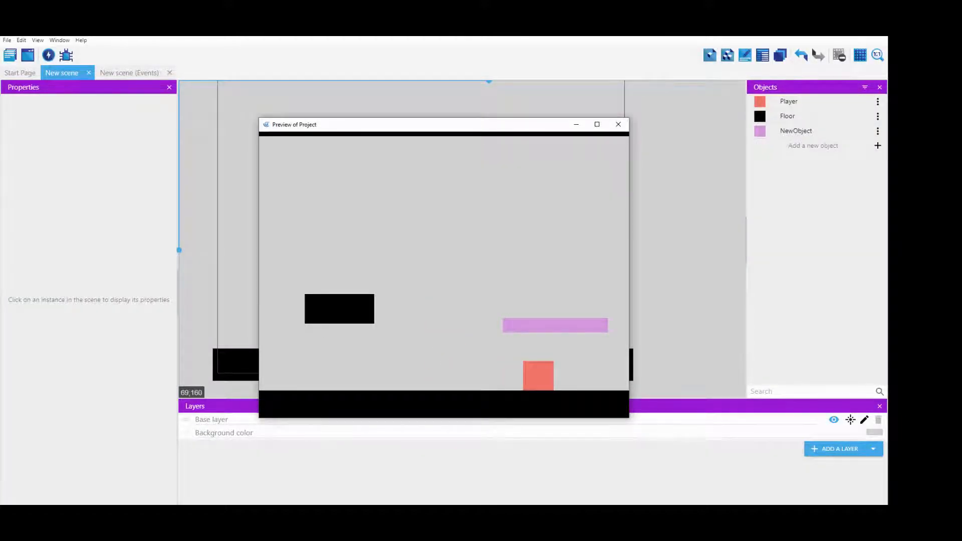
key("space")
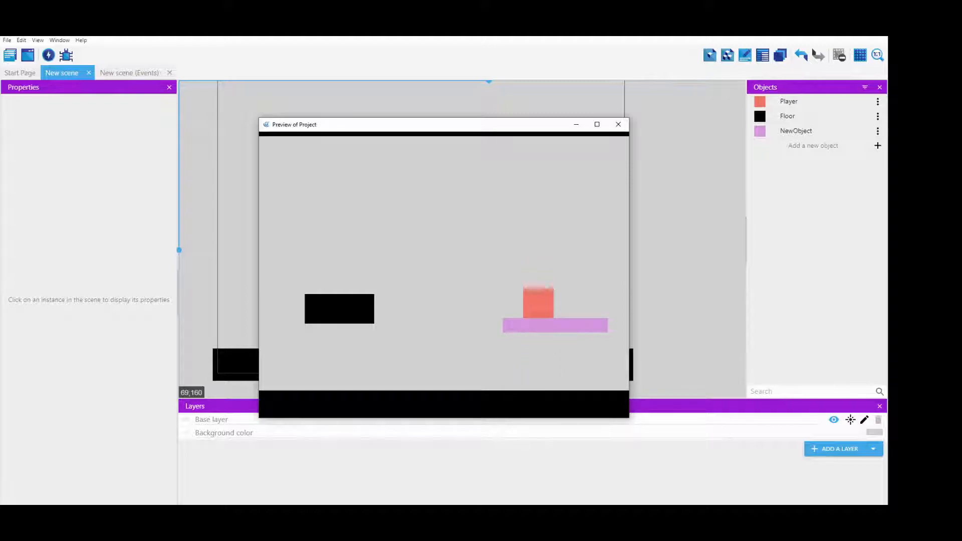
key("Left")
key("Left")
key("space")
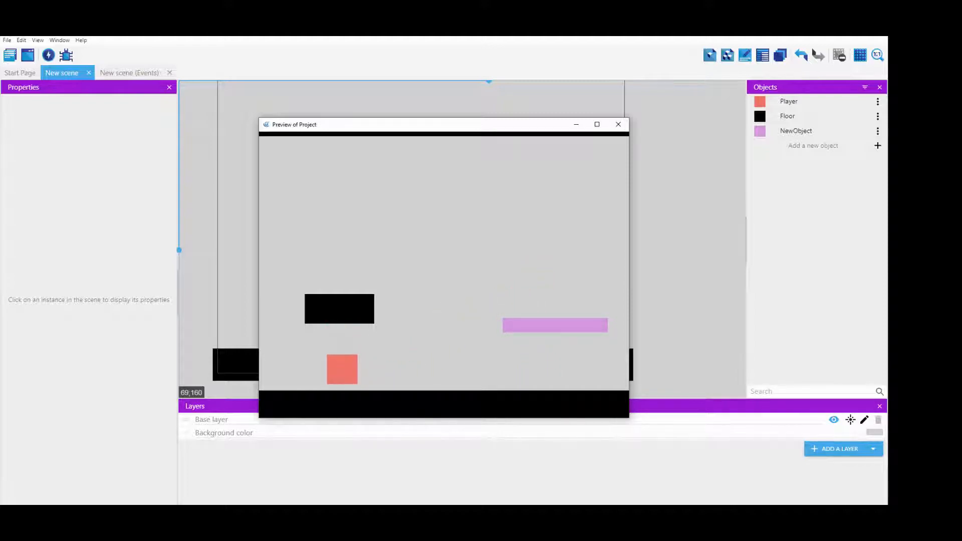
key("space")
key("Right")
key("Left")
key("Right")
key("Left")
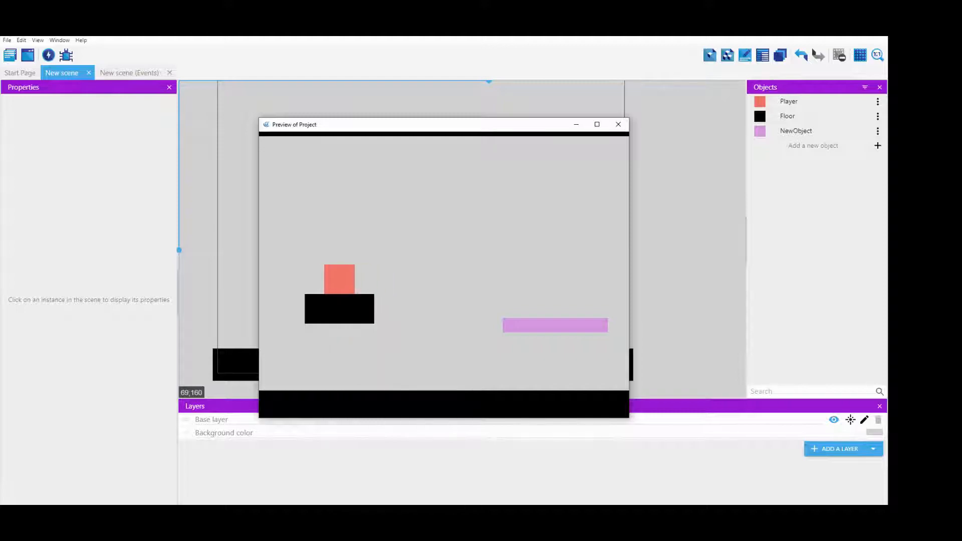
key("Right")
key("Left")
key("Right")
key("space")
key("Left")
key("Right")
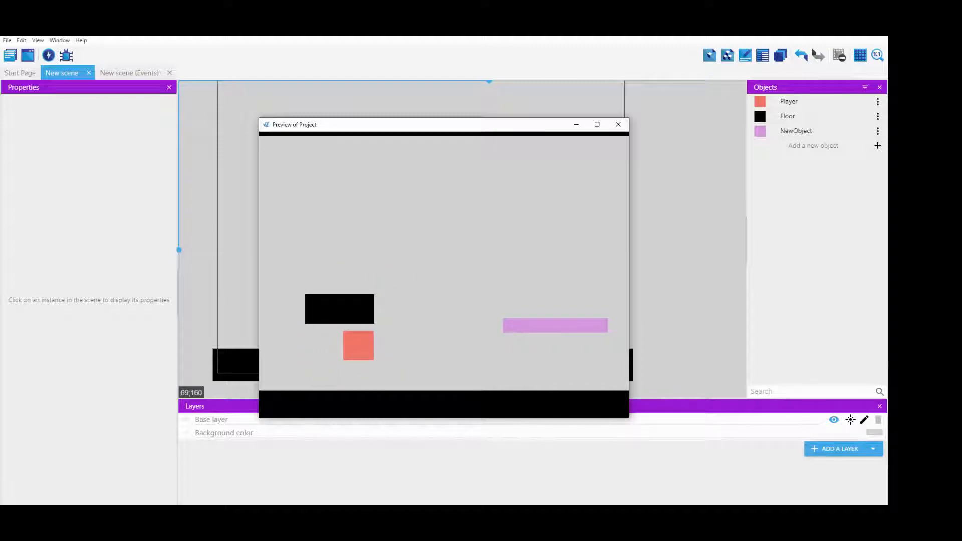
key("Left")
key("Right")
key("space")
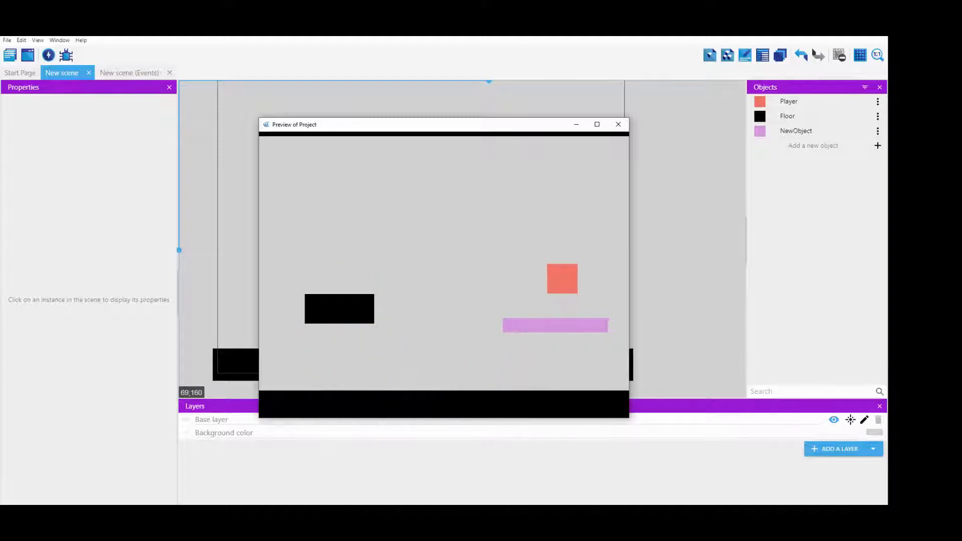
key("Left")
key("space")
key("Right")
key("Left")
key("space")
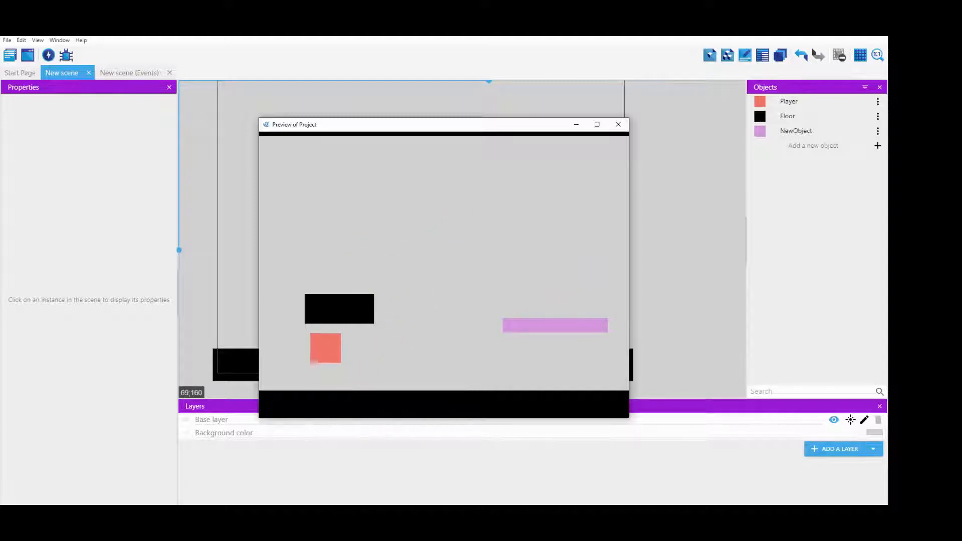
key("Right")
key("space")
key("space")
key("Left")
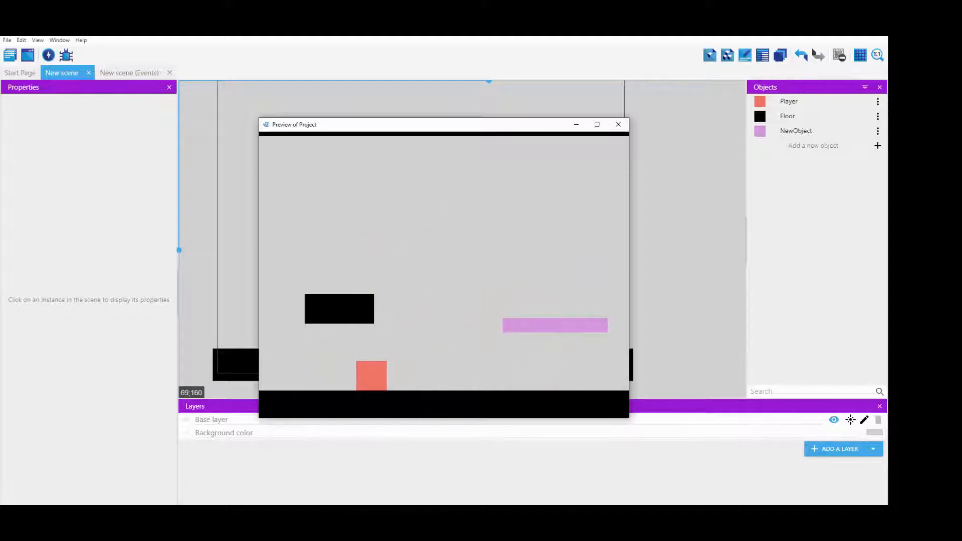
key("Right")
left_click(618, 124)
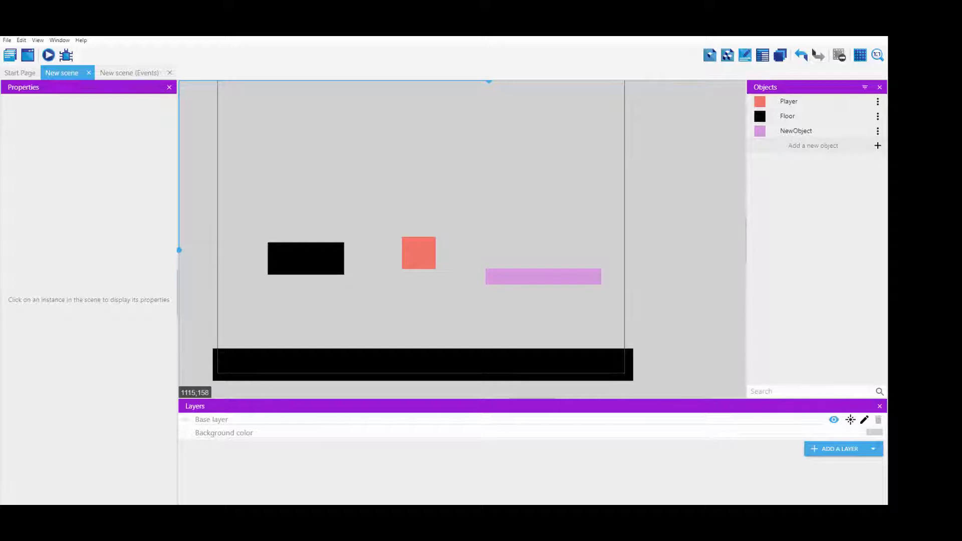
- Add a new text object reading "THIS IS A GAME" with text size 50
left_click(812, 145)
left_click(265, 192)
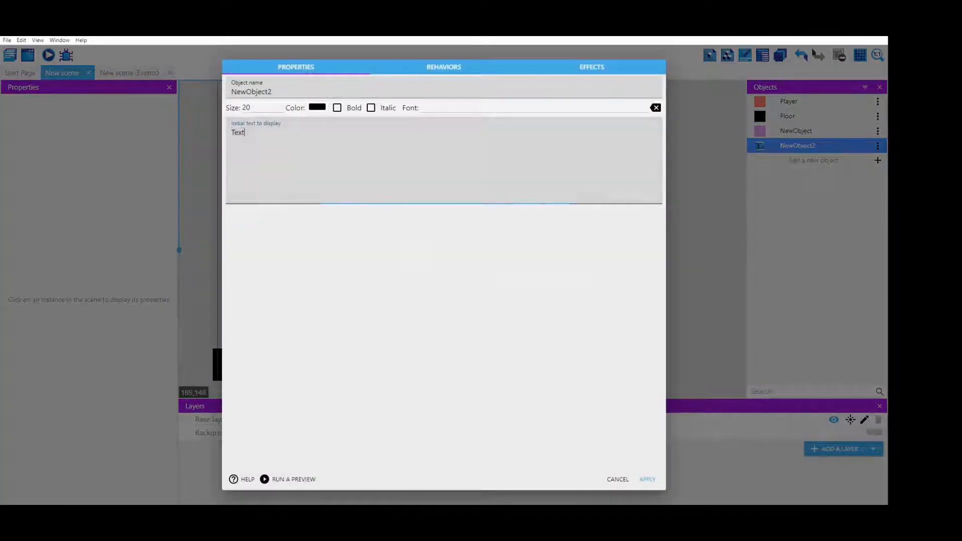
double_click(243, 133)
type("THIS ")
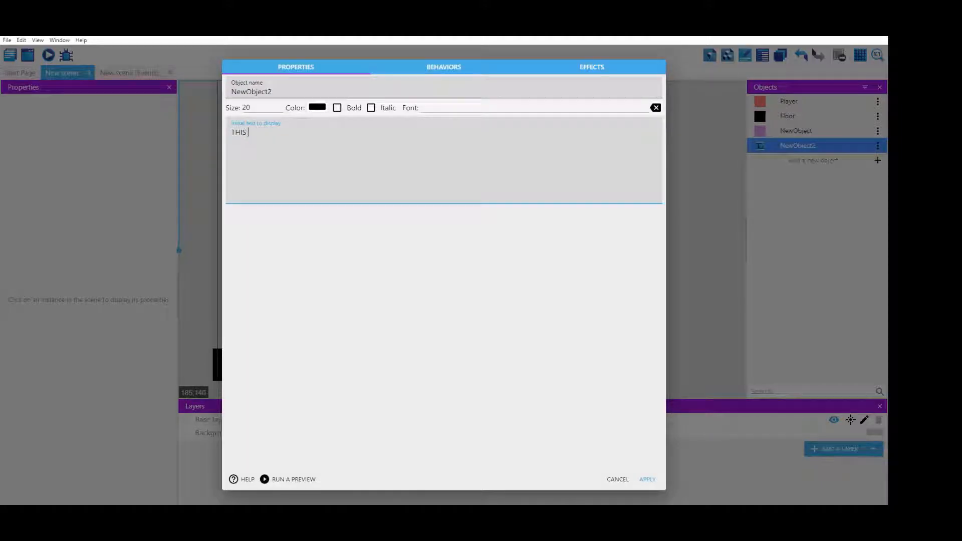
type("IS A GAME")
double_click(247, 107)
type("50")
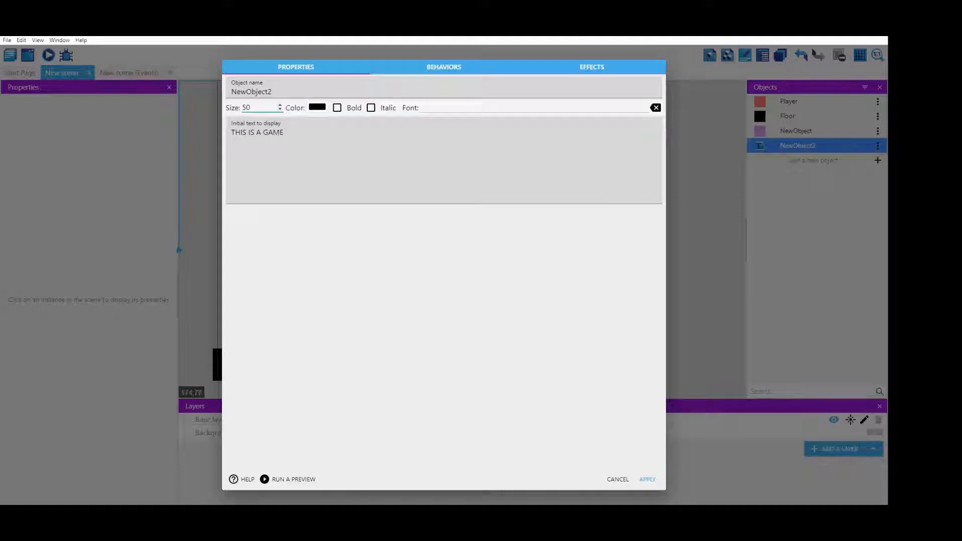
- Make the text red, bold and italic, and place it in the scene above the Player and the floating black block
left_click(317, 108)
left_click_drag(370, 125, 378, 108)
left_click(441, 150)
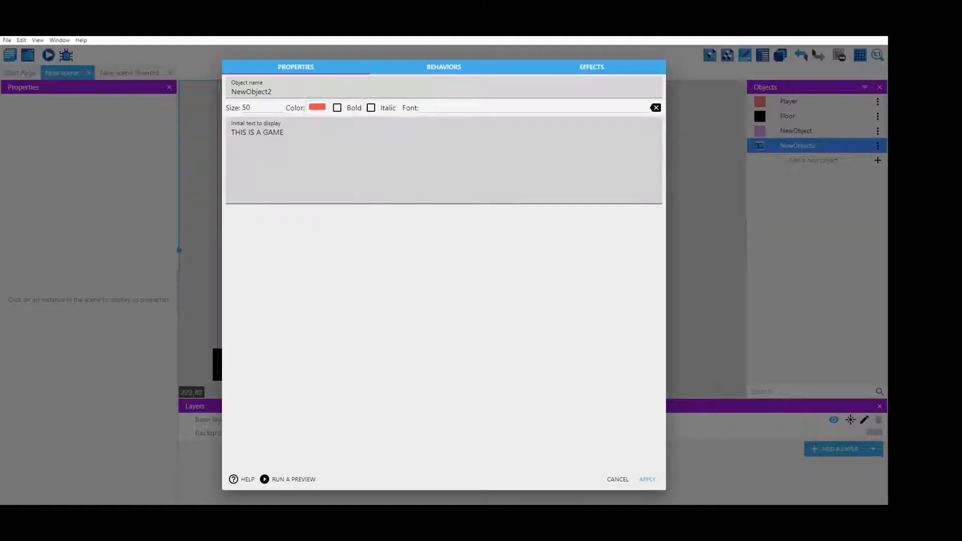
left_click(337, 108)
left_click(370, 108)
left_click(421, 107)
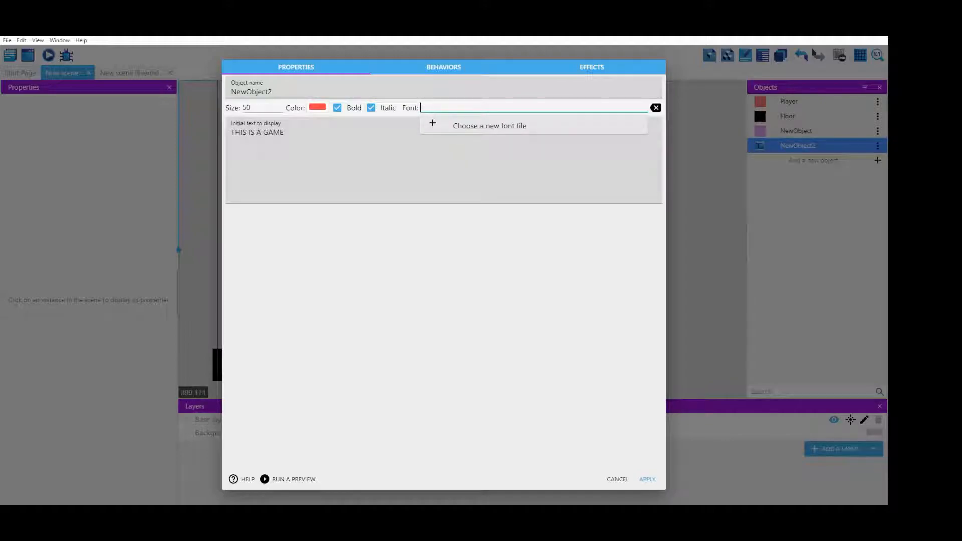
left_click(283, 132)
left_click(647, 479)
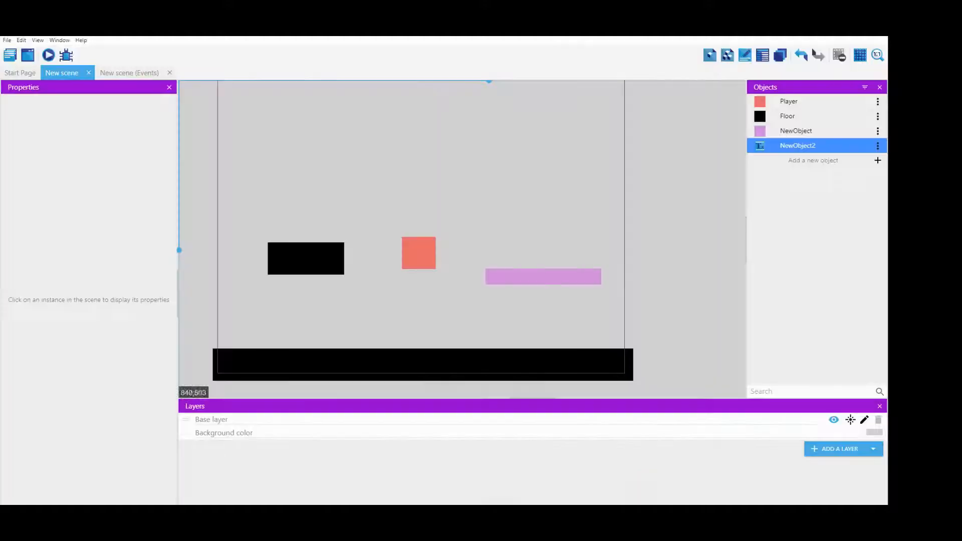
left_click_drag(797, 145, 318, 166)
- Preview the scene with the text, moving and jumping the player around it, and close the preview
left_click(48, 56)
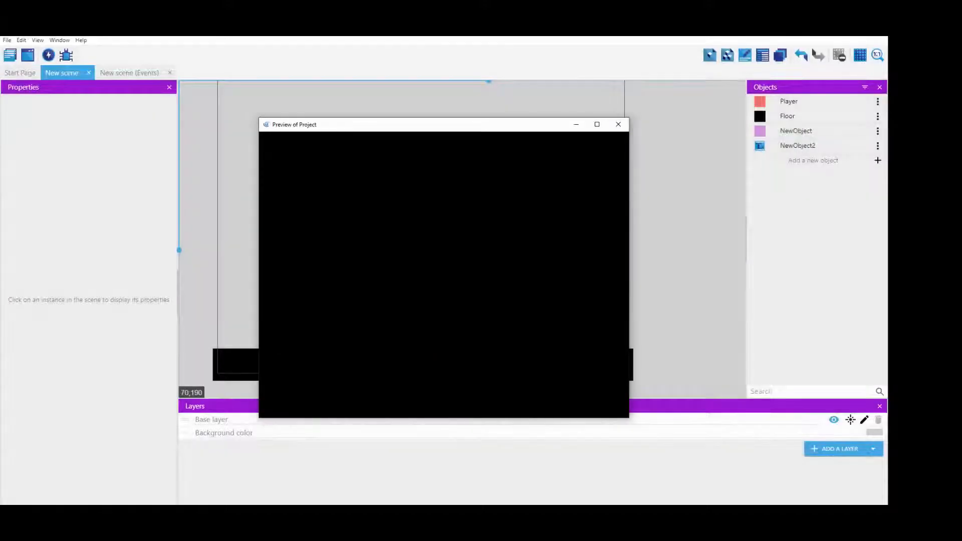
key("Right")
key("space")
key("Left")
key("space")
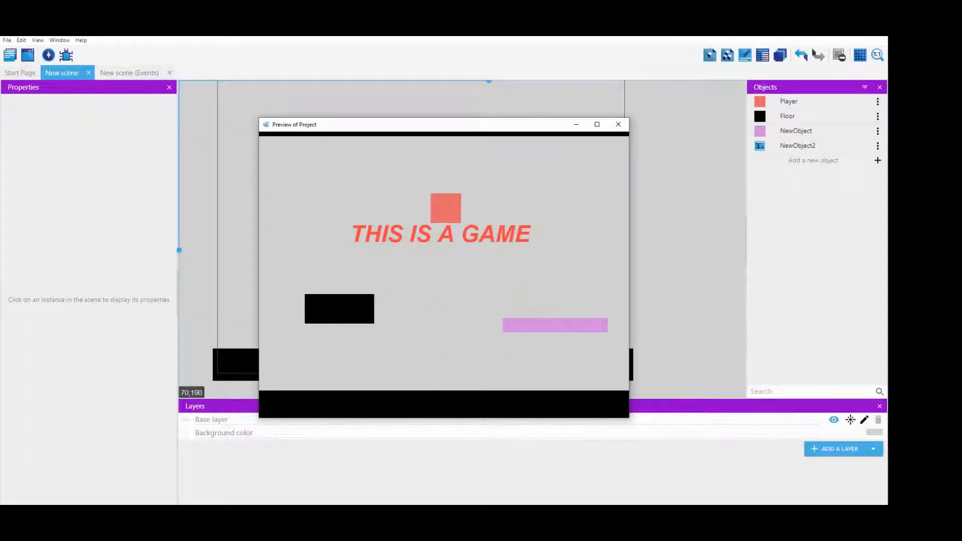
key("Right")
key("space")
key("Left")
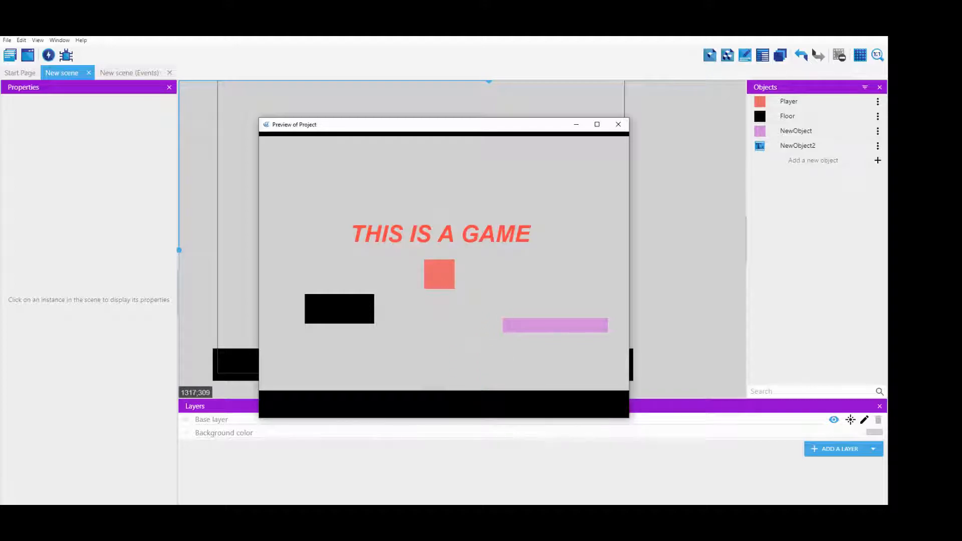
key("Right")
key("space")
key("Left")
key("Right")
key("space")
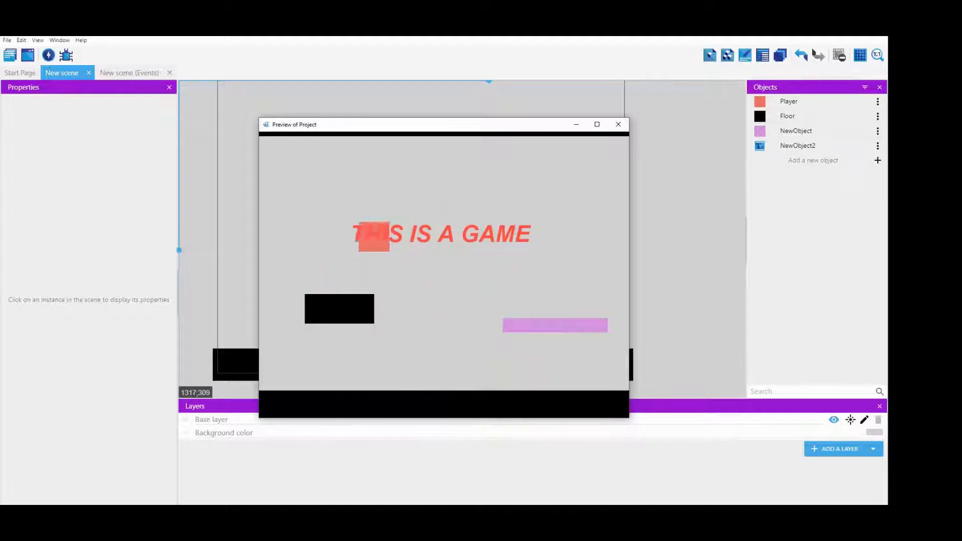
key("space")
key("Left")
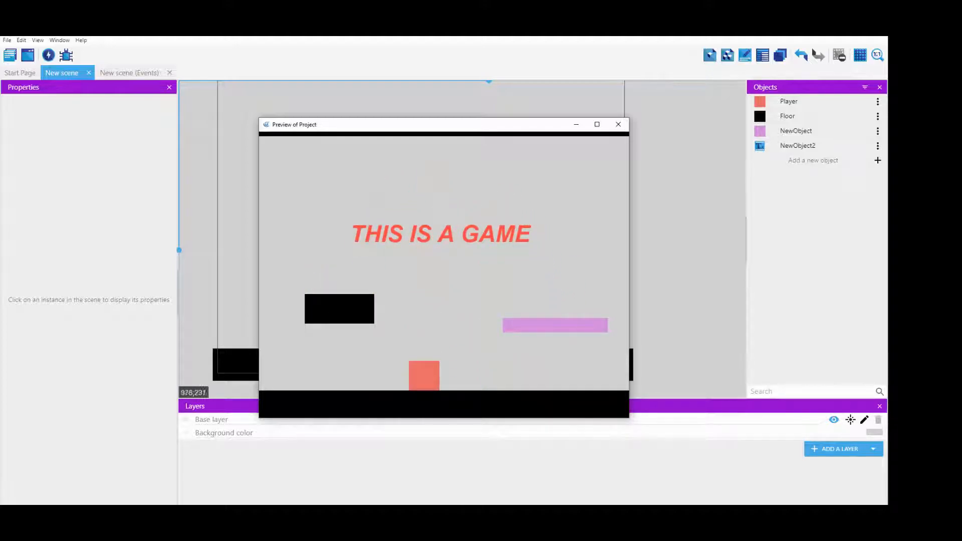
left_click(619, 124)
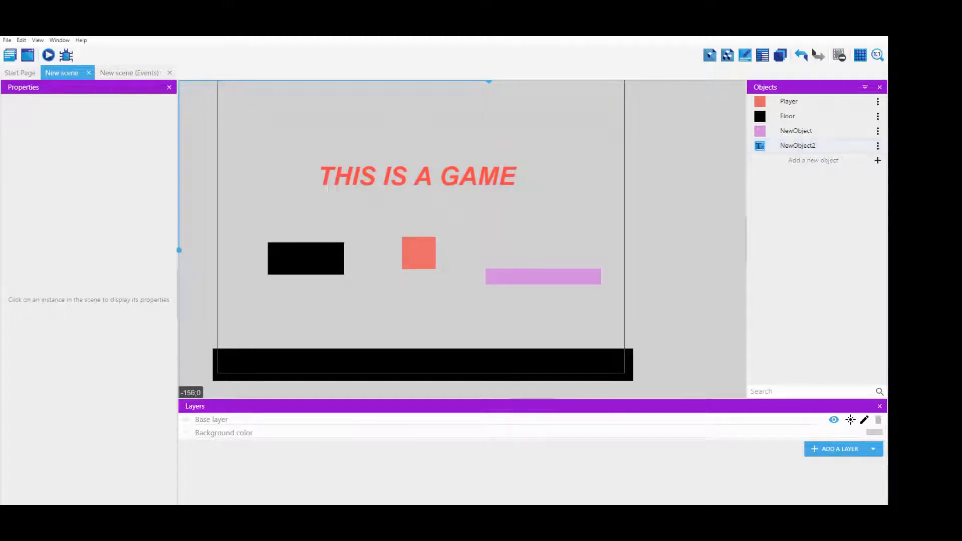
- Open the scene's events sheet, add an empty event and undo it
left_click(120, 73)
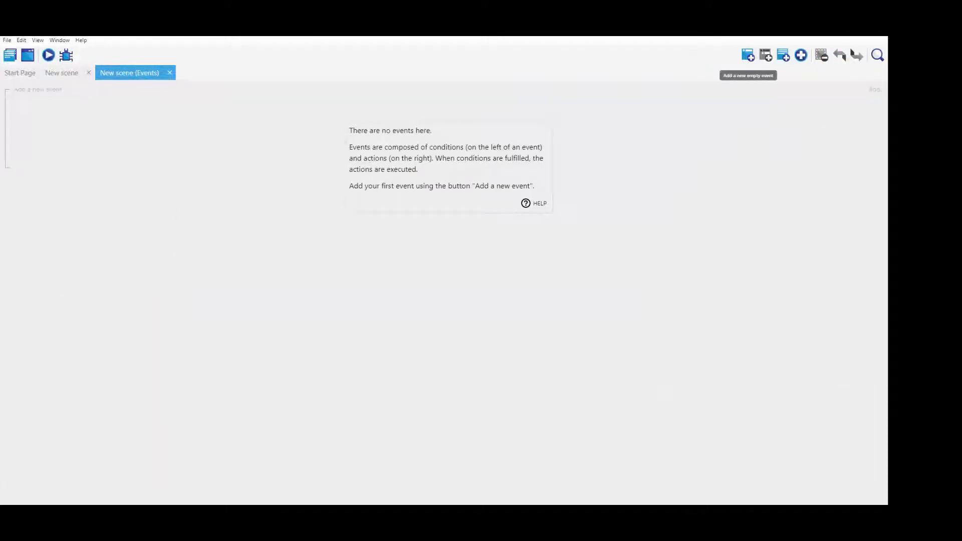
left_click(748, 55)
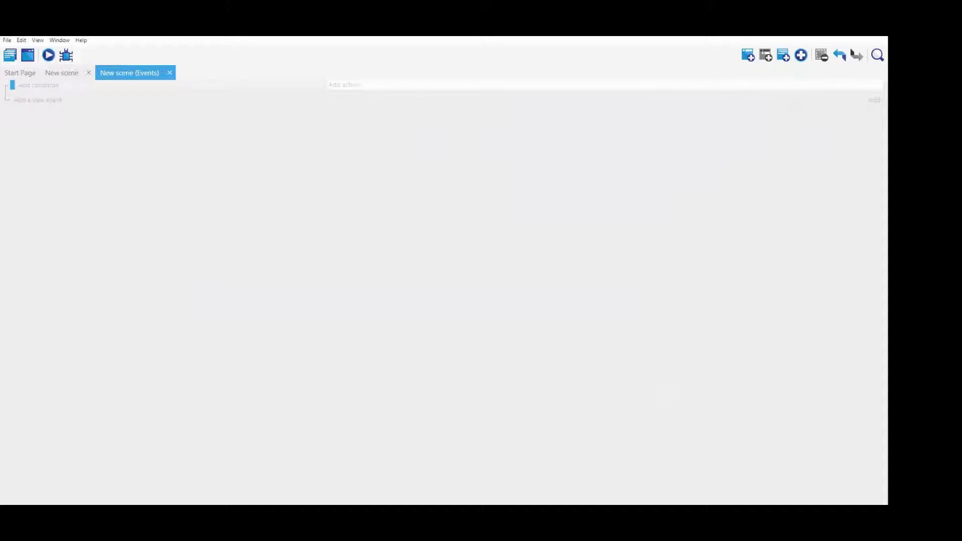
key("ctrl+z")
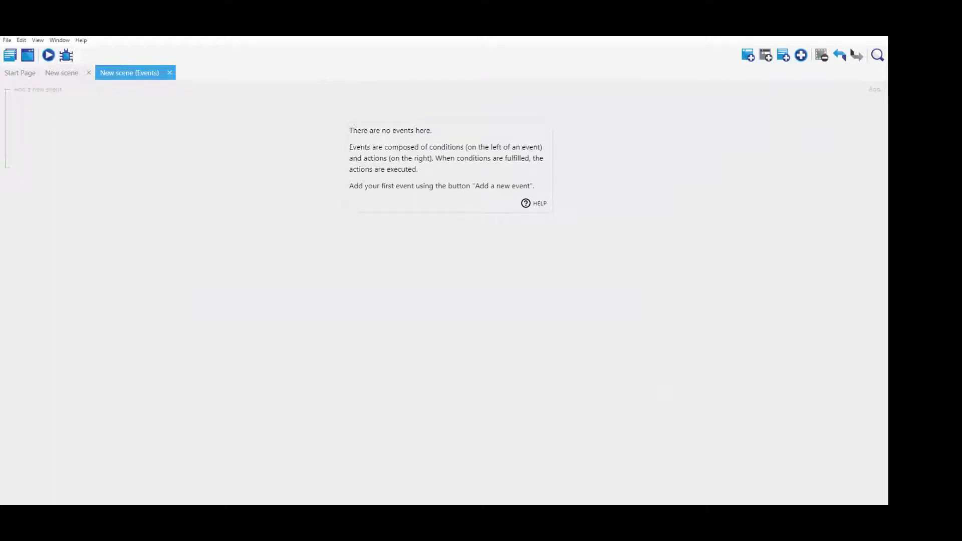
left_click(62, 73)
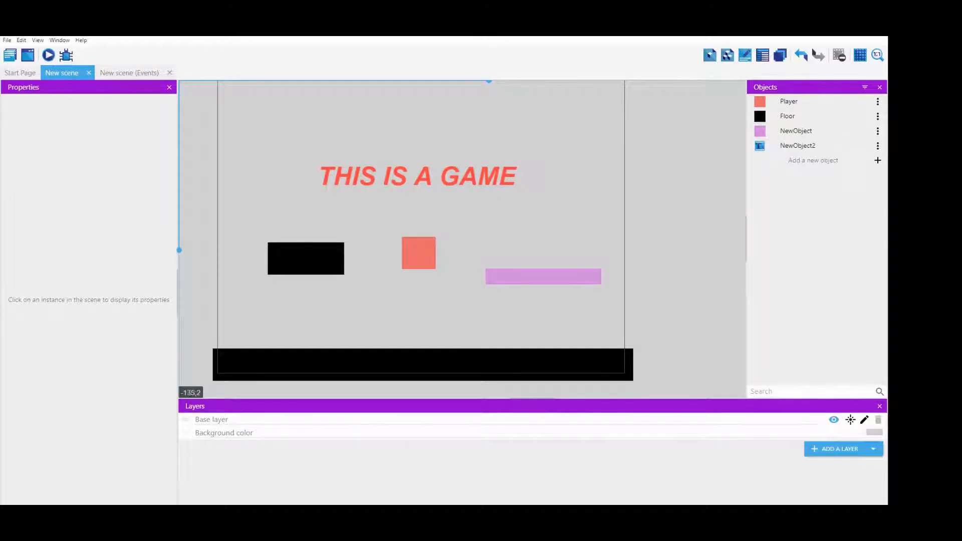
left_click(129, 73)
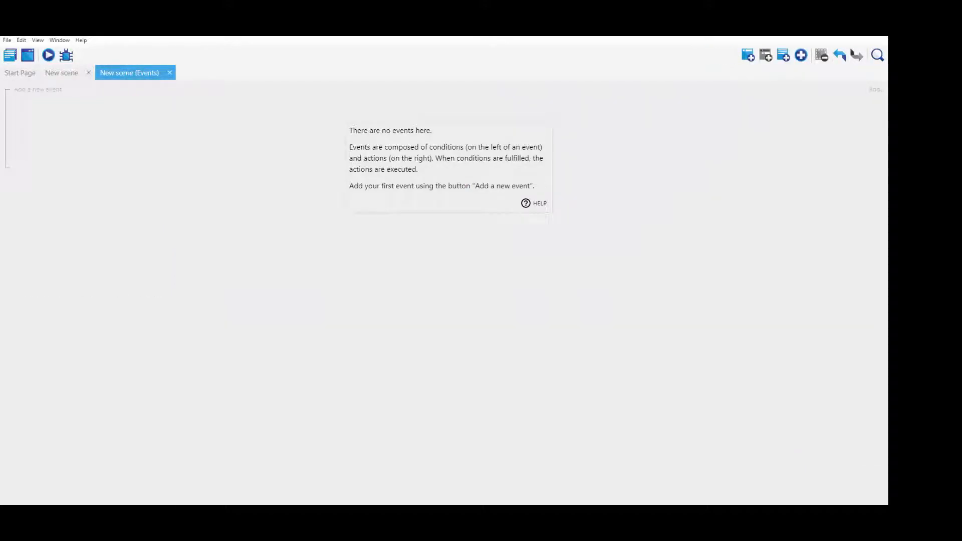
left_click(61, 72)
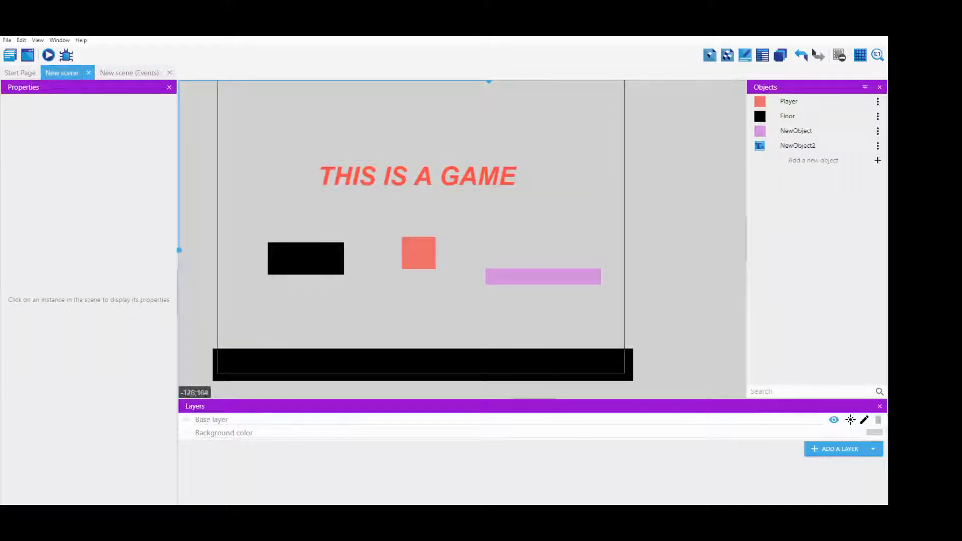
left_click(120, 72)
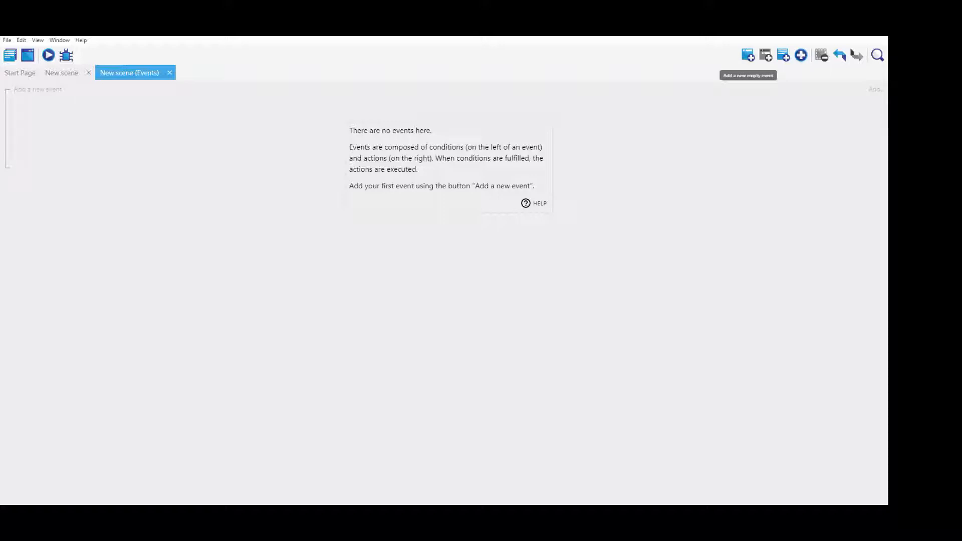
- Add a new event with a keyboard condition that tests whether the e key is pressed
left_click(748, 55)
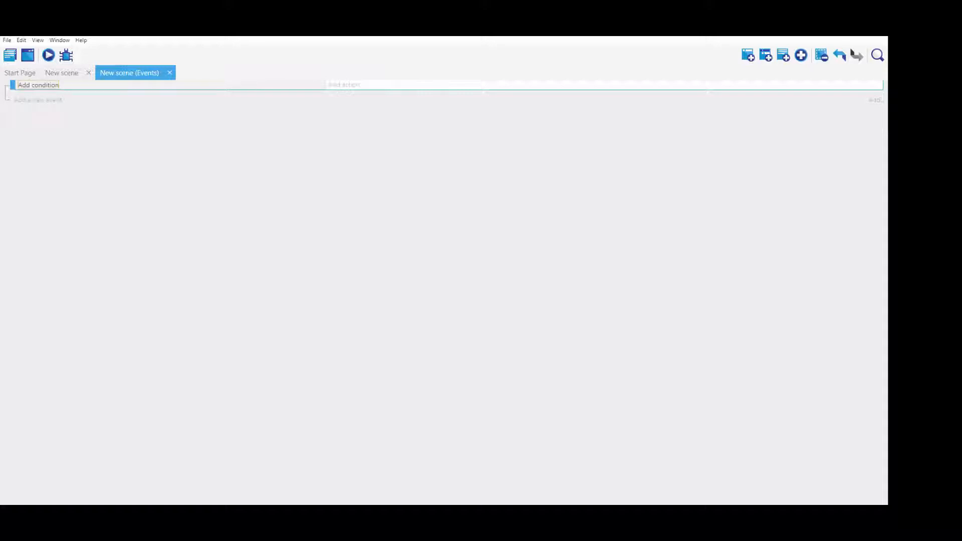
left_click(38, 85)
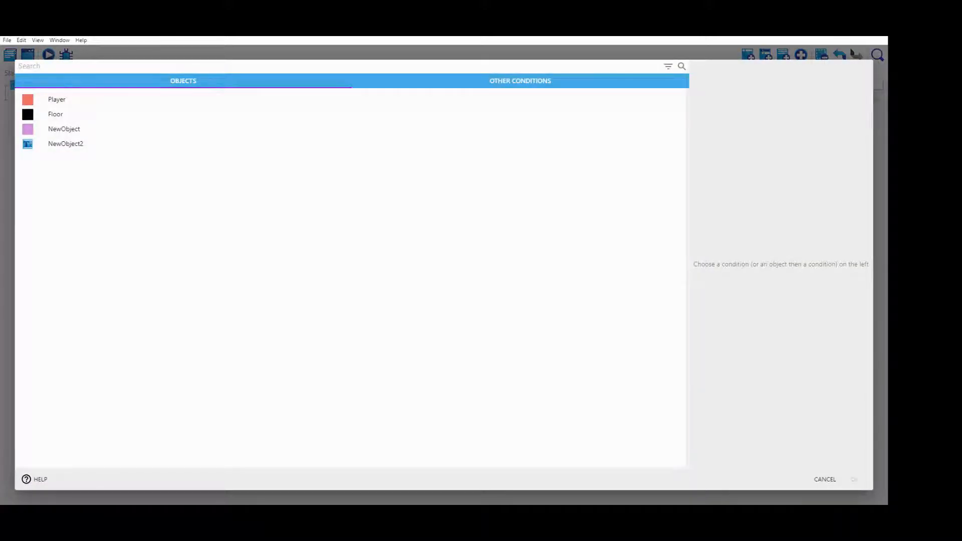
left_click(532, 81)
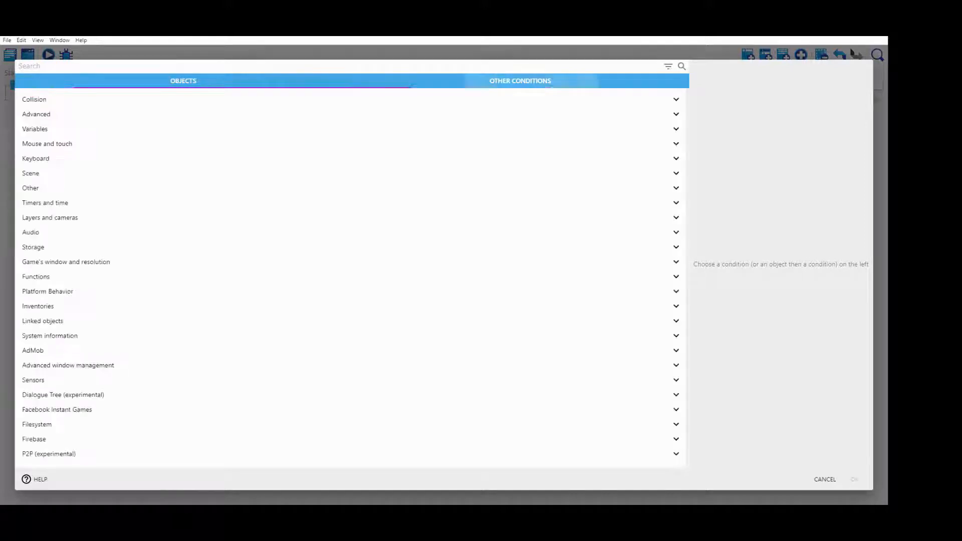
left_click(35, 158)
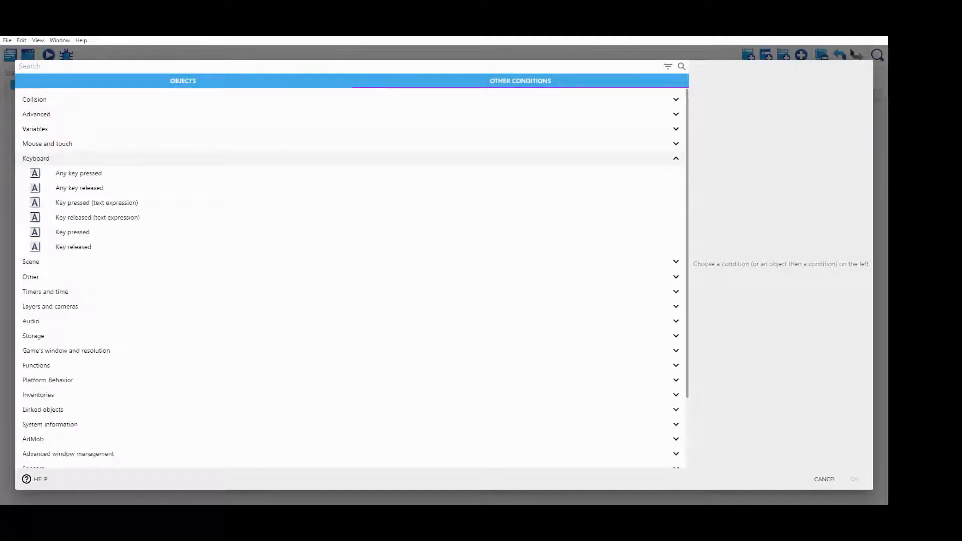
left_click(72, 232)
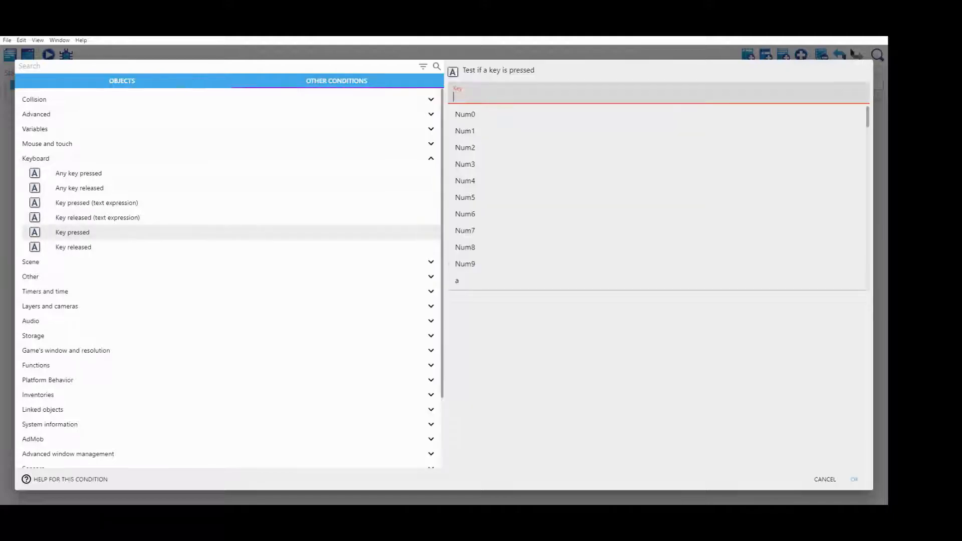
type("E")
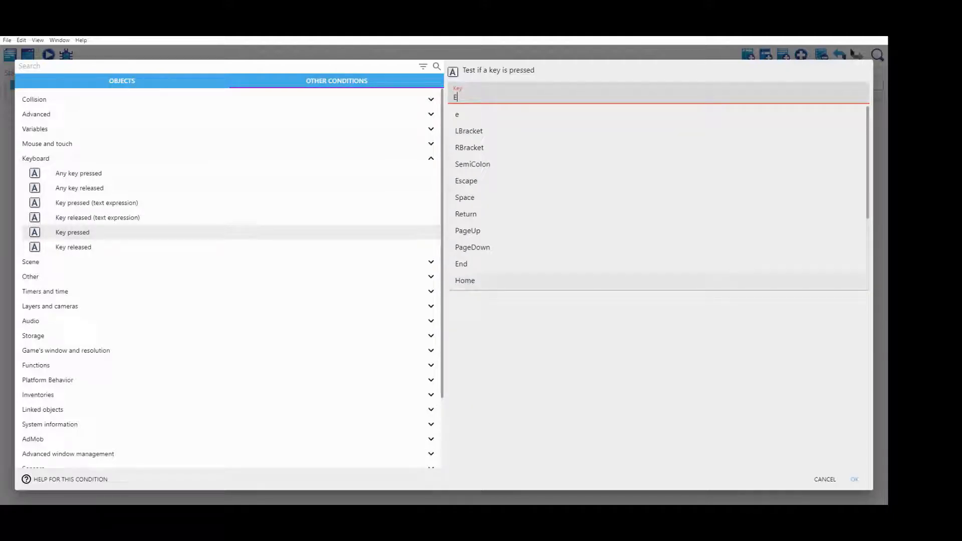
key("Return")
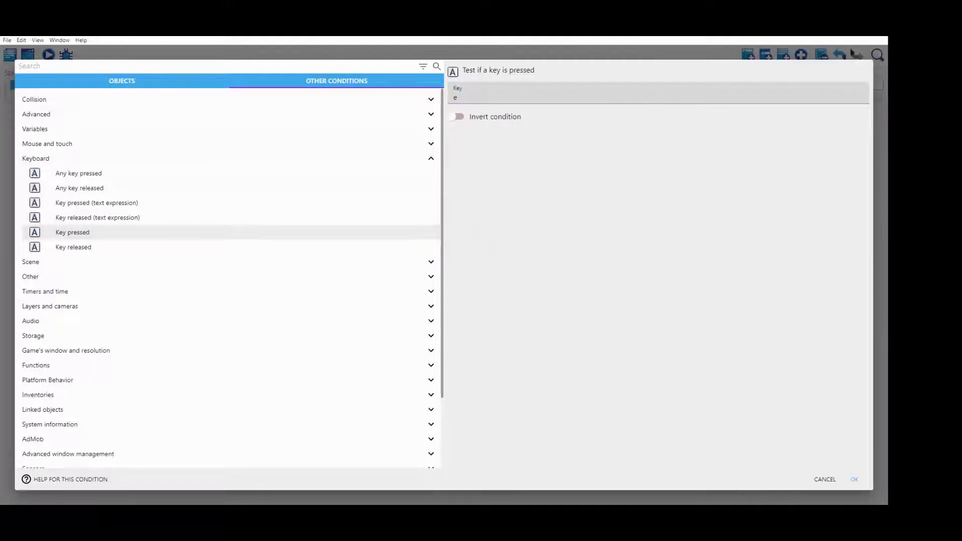
key("Return")
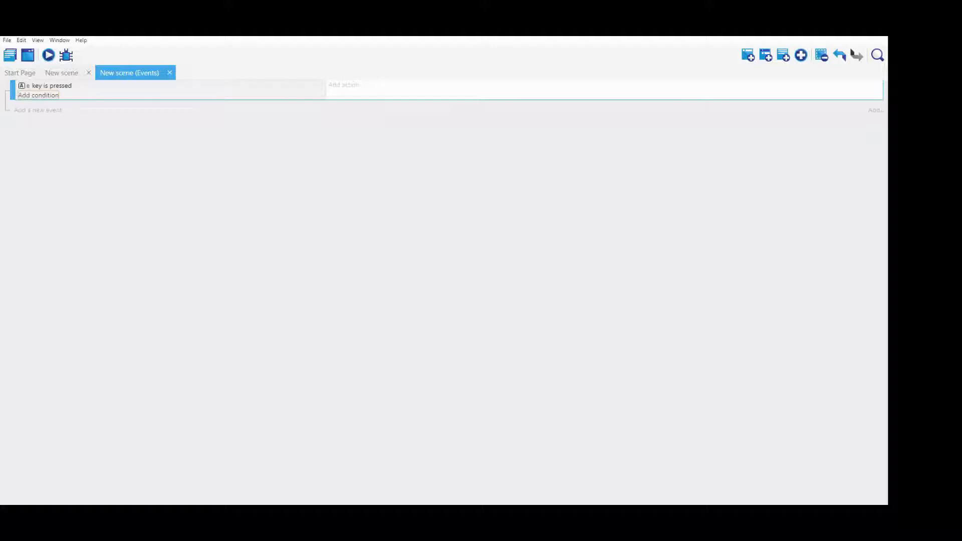
- Add an action to the e key event that changes the Player's tint color to red, "255;3;3"
left_click(344, 85)
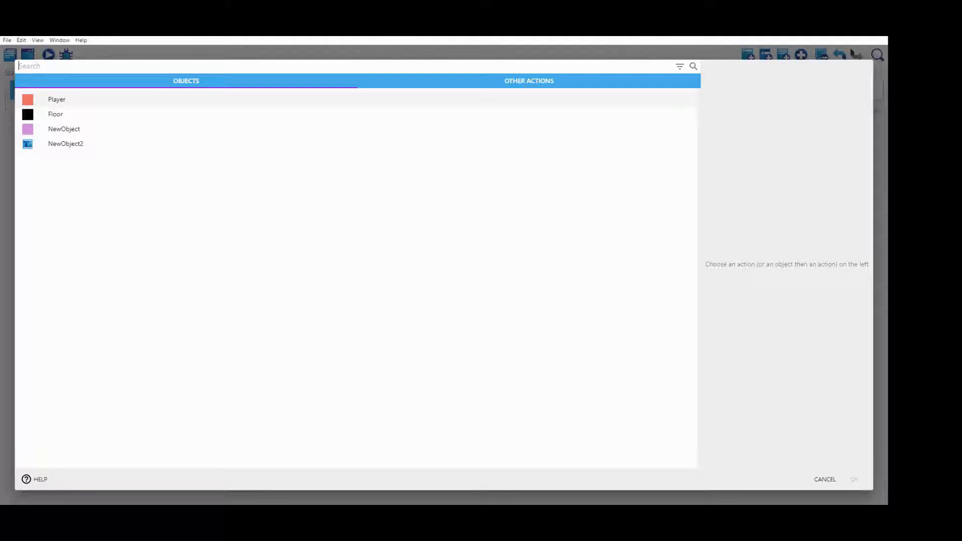
left_click(56, 99)
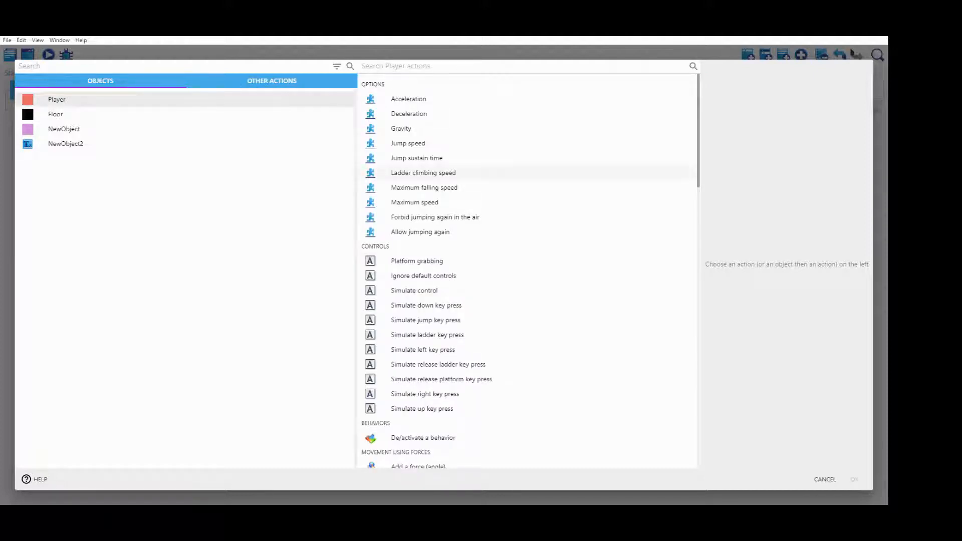
type("COLO")
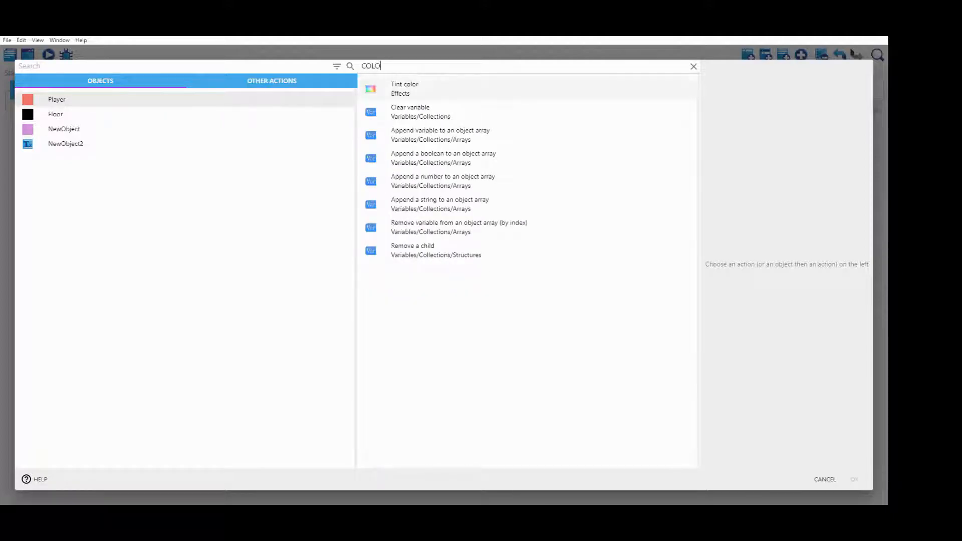
key("Return")
left_click(817, 94)
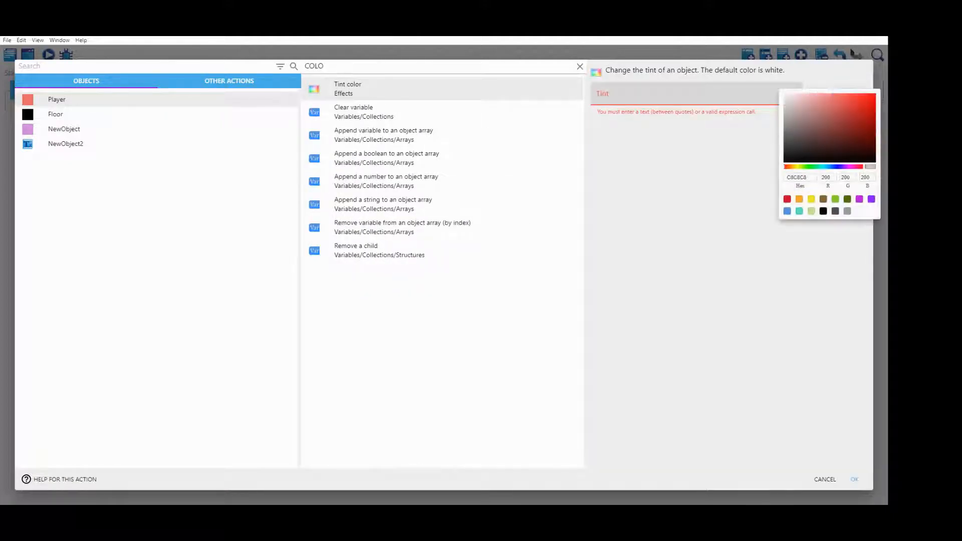
left_click(870, 99)
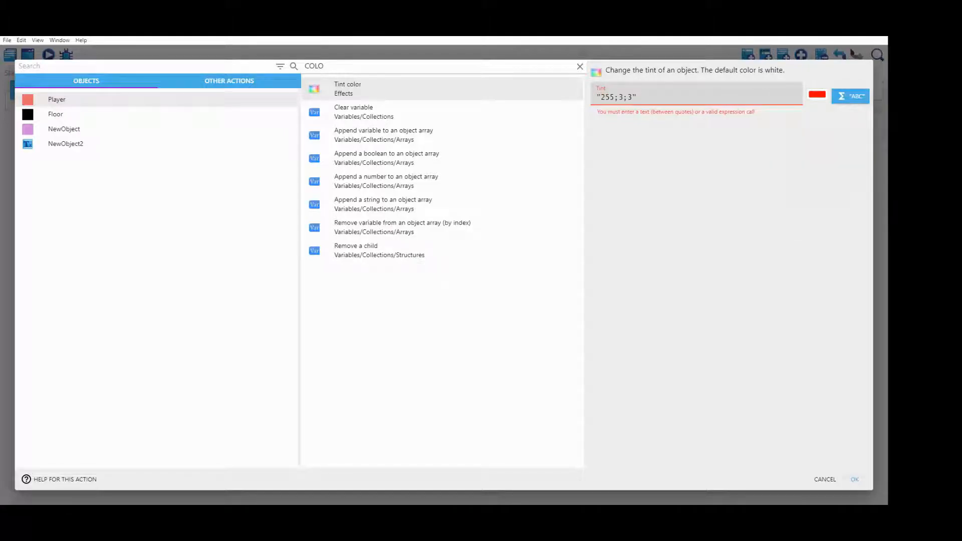
key("Return")
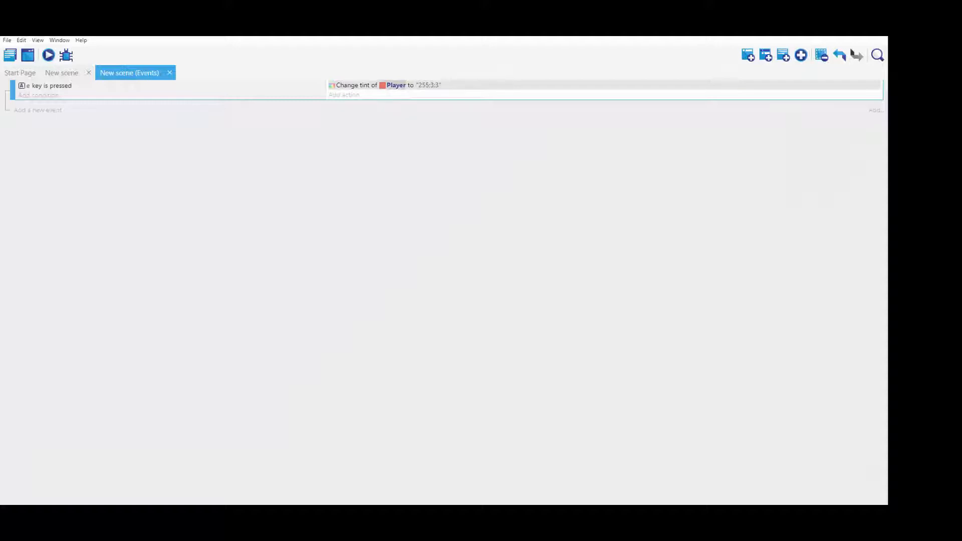
- Change the Player tint in the e key event's action to blue, "3;9;255"
left_click(62, 73)
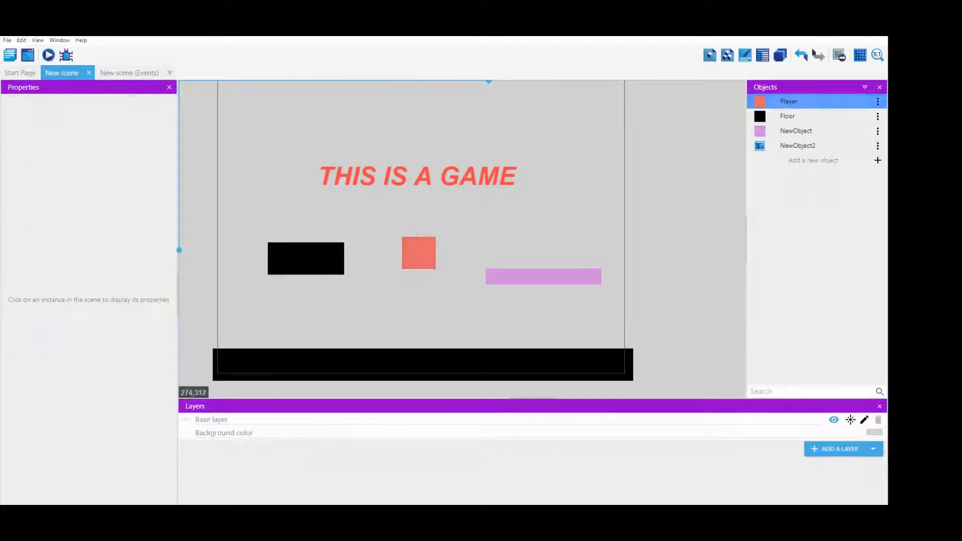
left_click(130, 73)
double_click(356, 85)
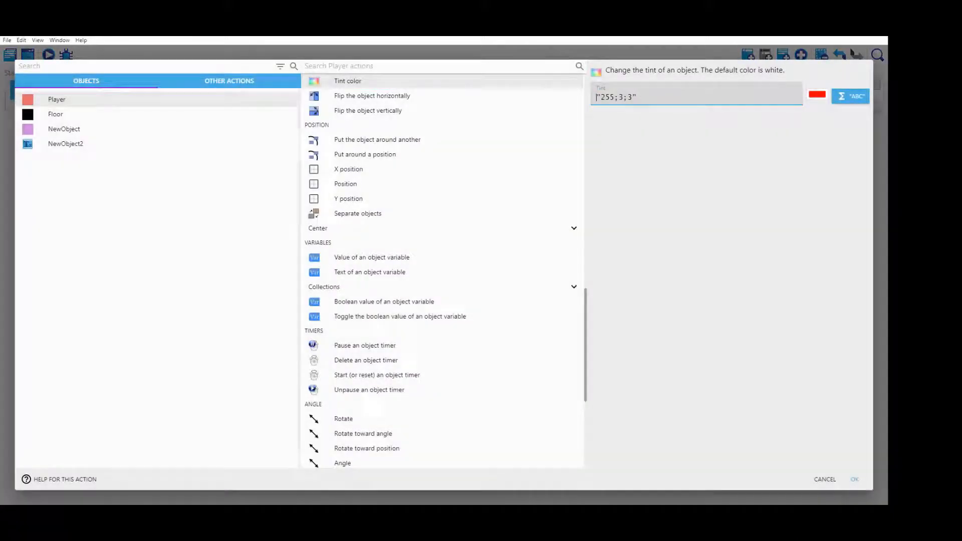
left_click(818, 95)
left_click(836, 166)
left_click(727, 201)
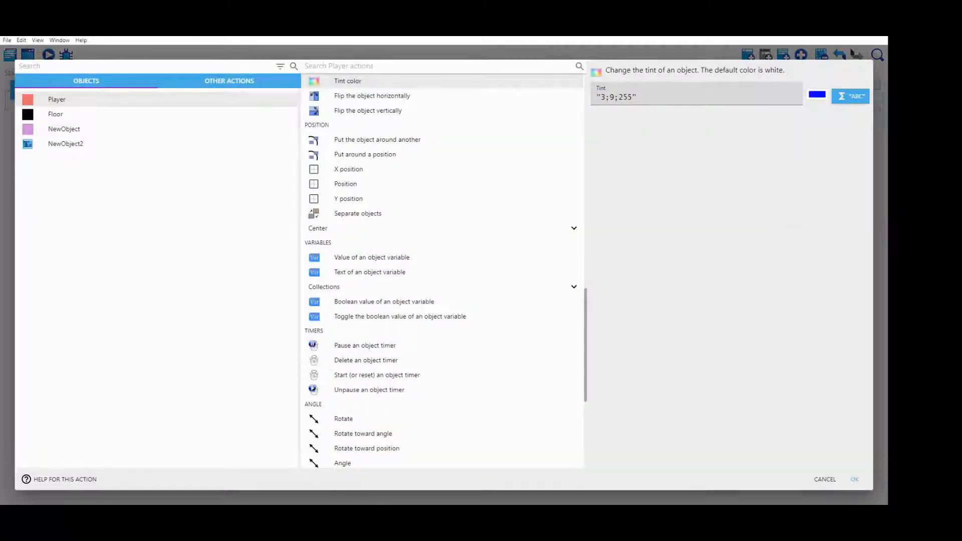
key("Return")
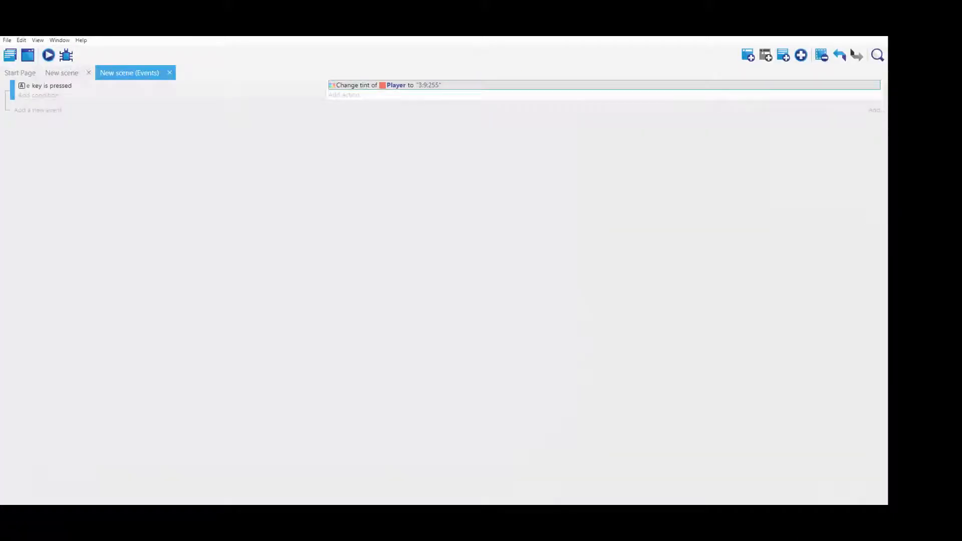
- Preview the scene, moving and jumping the player around the floor and the floating black block
left_click(48, 55)
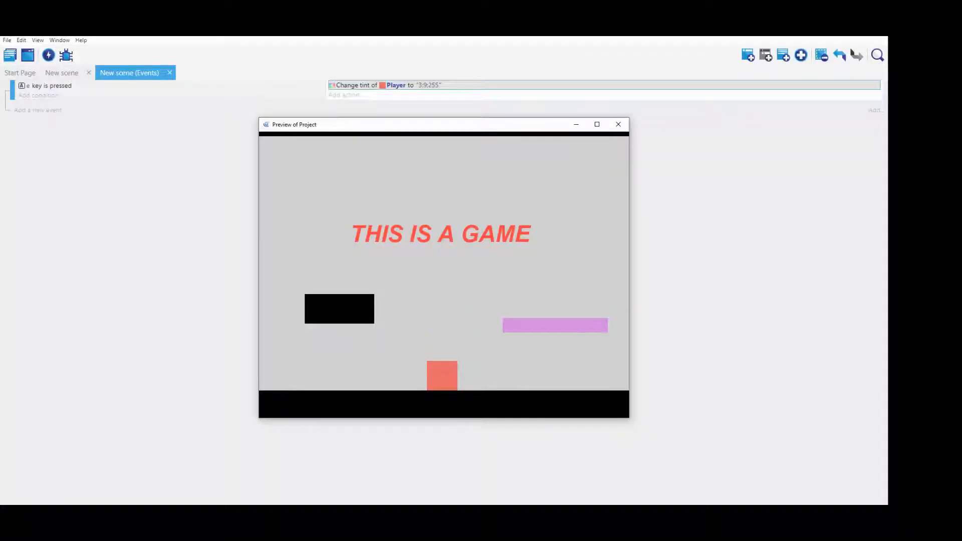
key("Right")
key("space")
key("Left")
key("space")
key("Right")
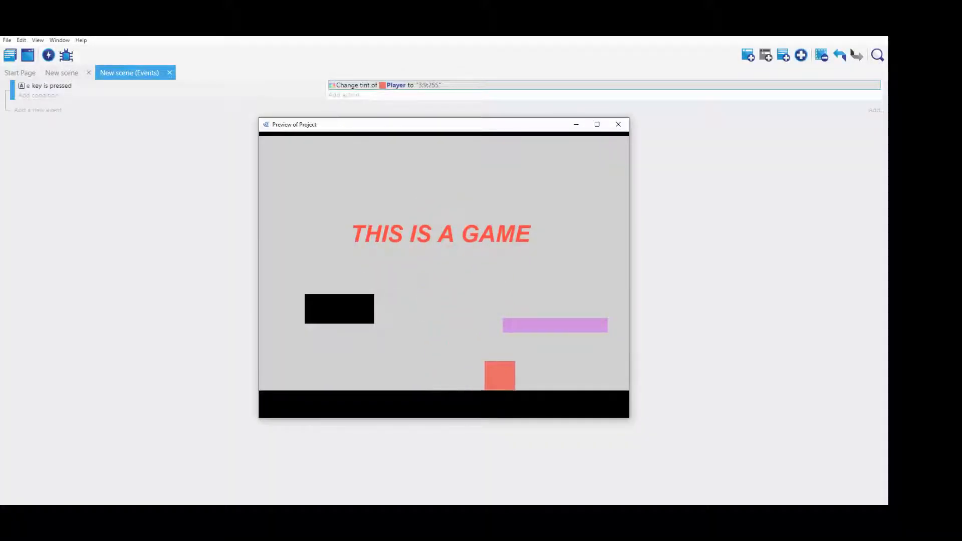
key("space")
key("Left")
key("space")
key("Right")
key("space")
key("Left")
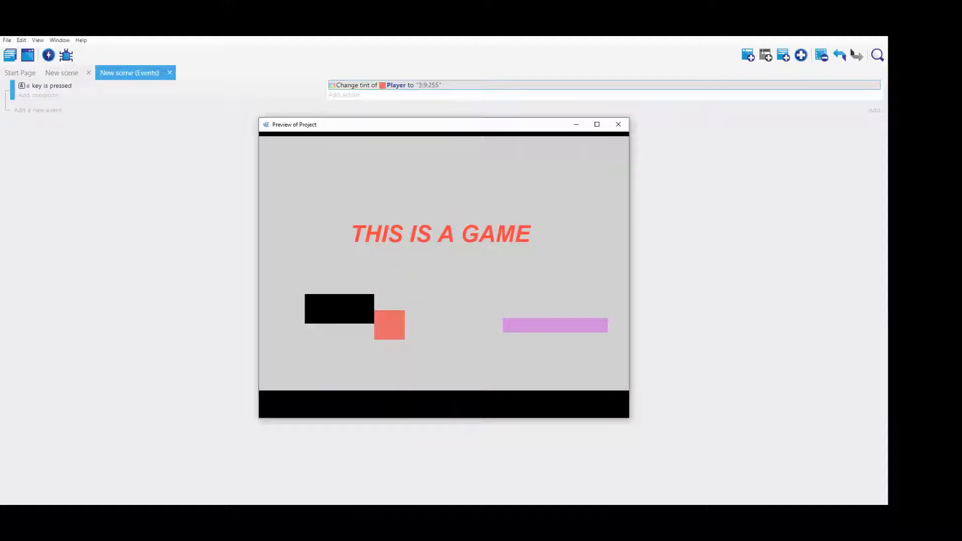
key("Right")
key("space")
key("Left")
key("Right")
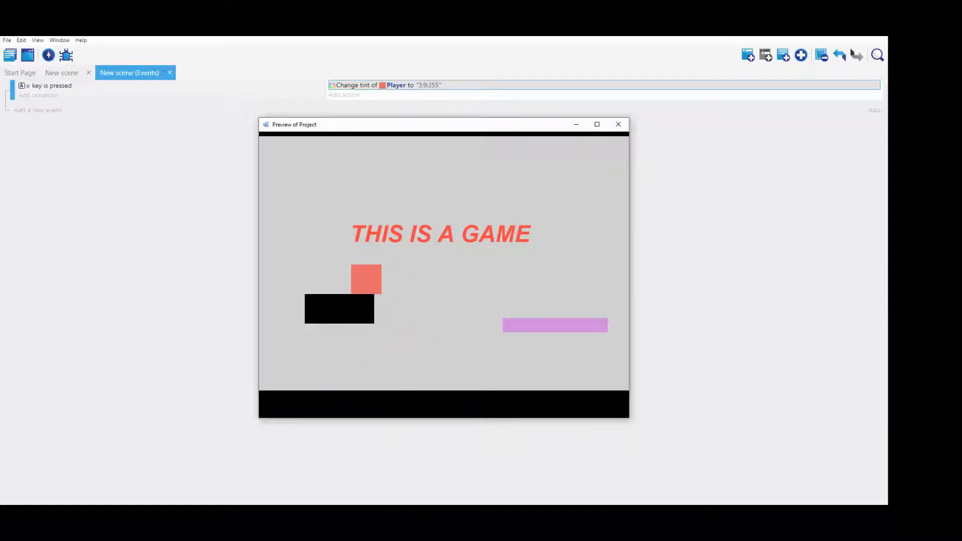
- Test the e key tint event in the preview while jumping and moving the player, and close the preview
key("e")
key("space")
key("Right")
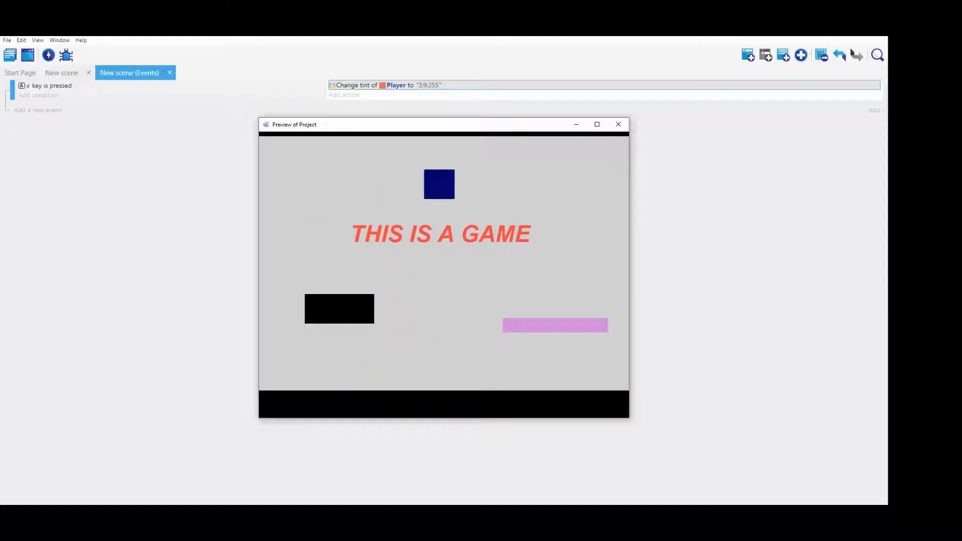
key("space")
key("Left")
key("Right")
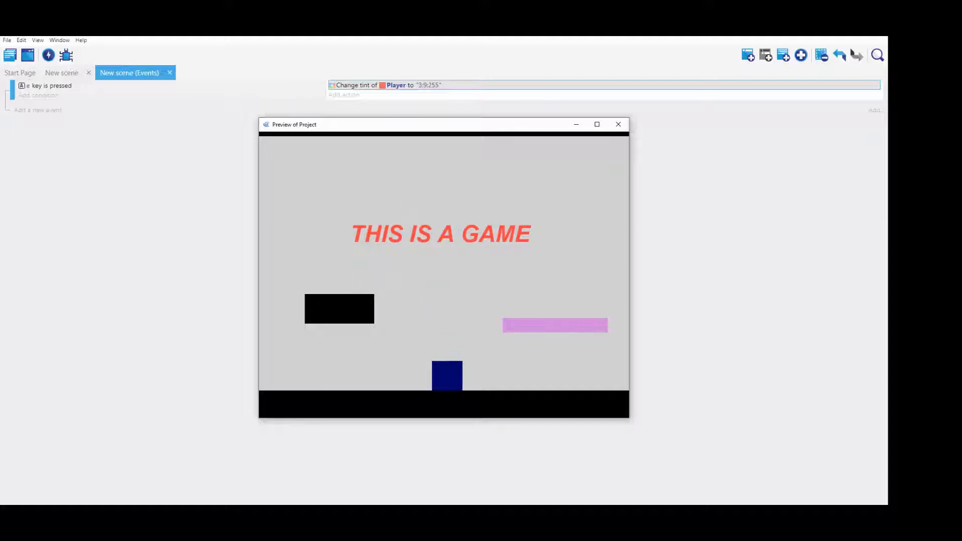
left_click(618, 124)
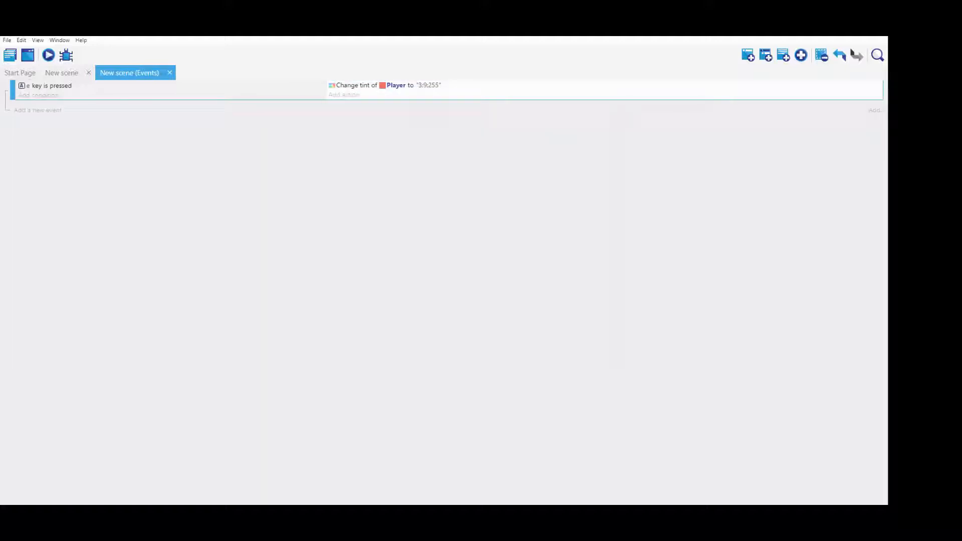
- Duplicate the e key event and set the copy's condition to the q key
key("ctrl+v")
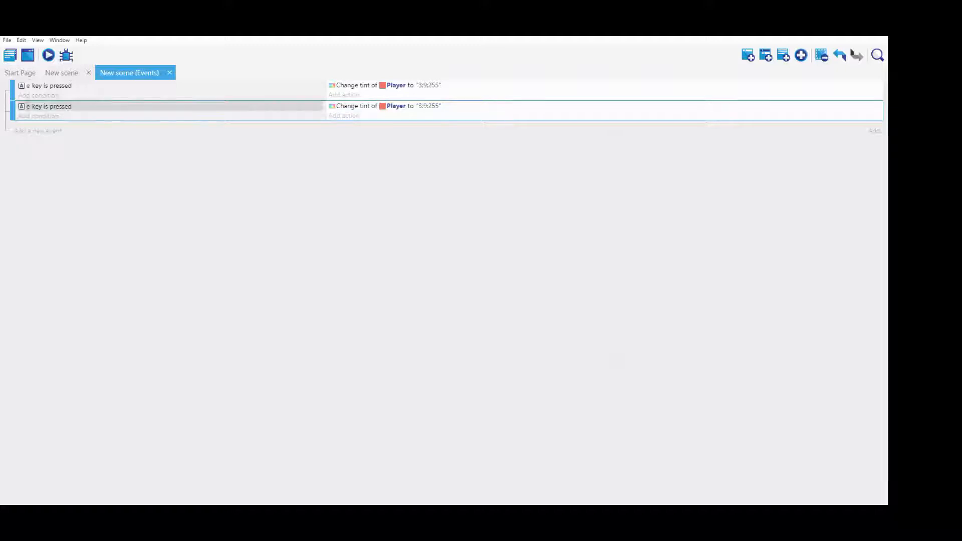
left_click(28, 106)
type("Q")
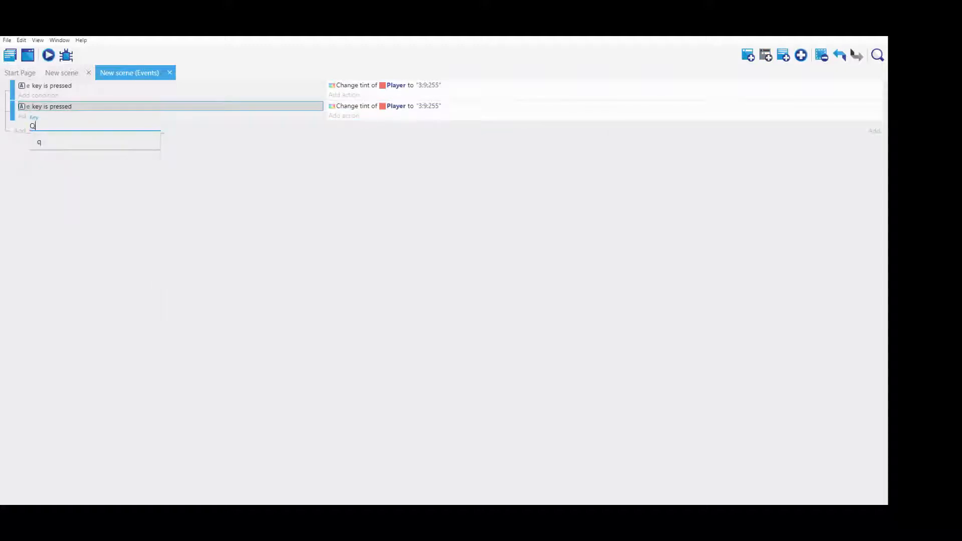
key("Return")
left_click(29, 107)
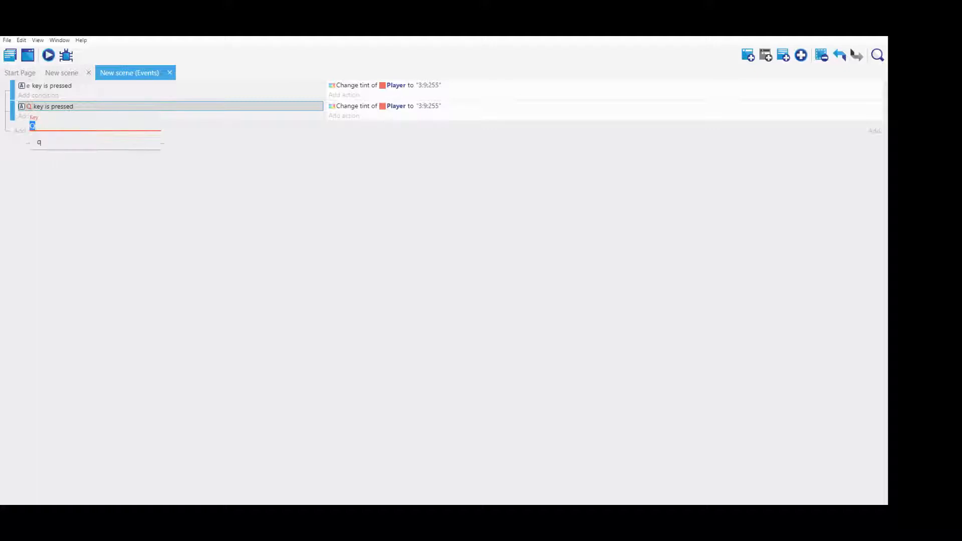
left_click(39, 142)
- Set the Player tint in the q key event's action to white, "255;255;255"
double_click(371, 106)
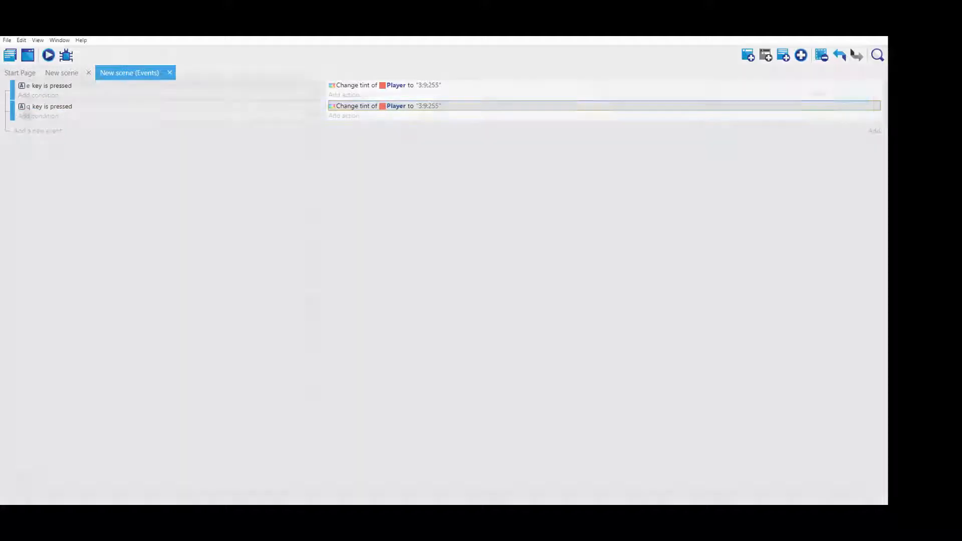
left_click(817, 95)
left_click(859, 211)
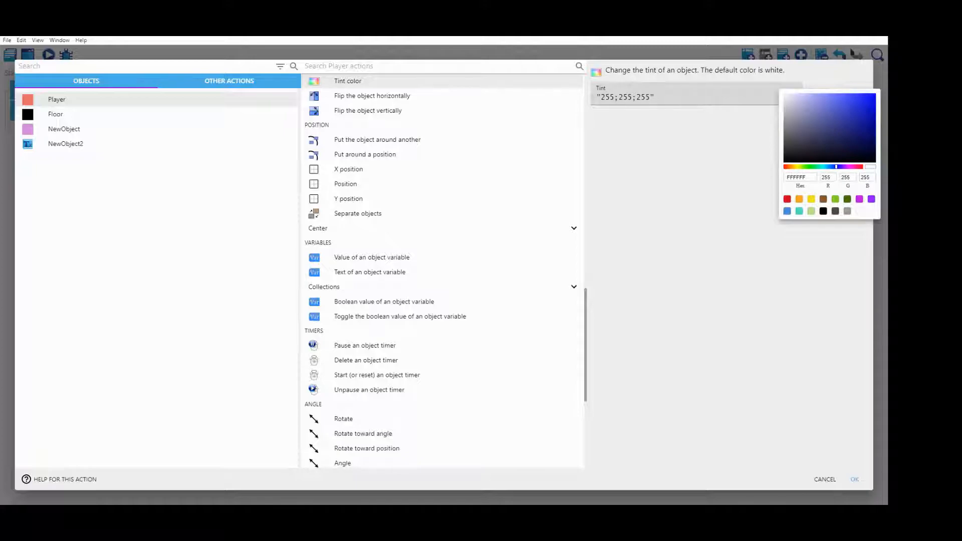
key("Escape")
left_click(855, 479)
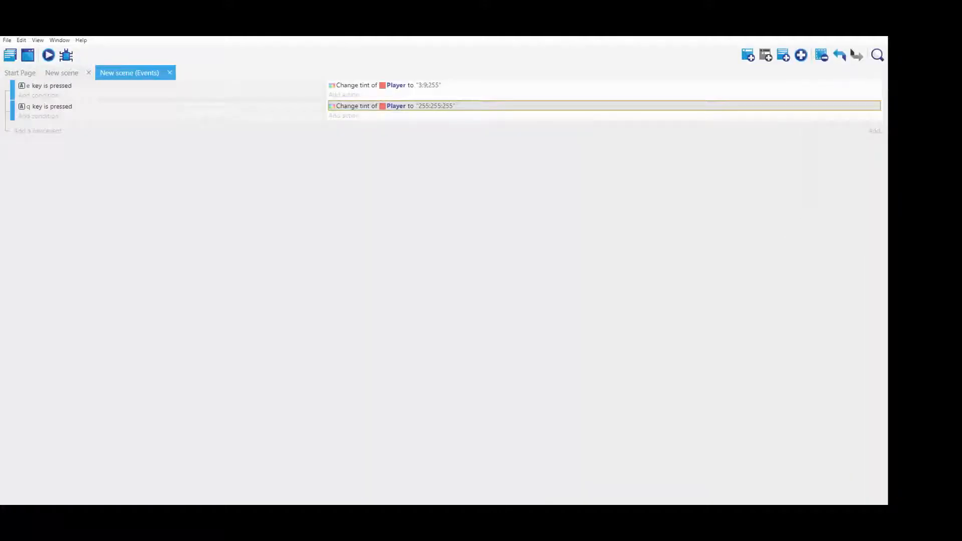
- Preview the scene, moving and jumping the player while testing the e and q key tint events, and close the preview
key("F5")
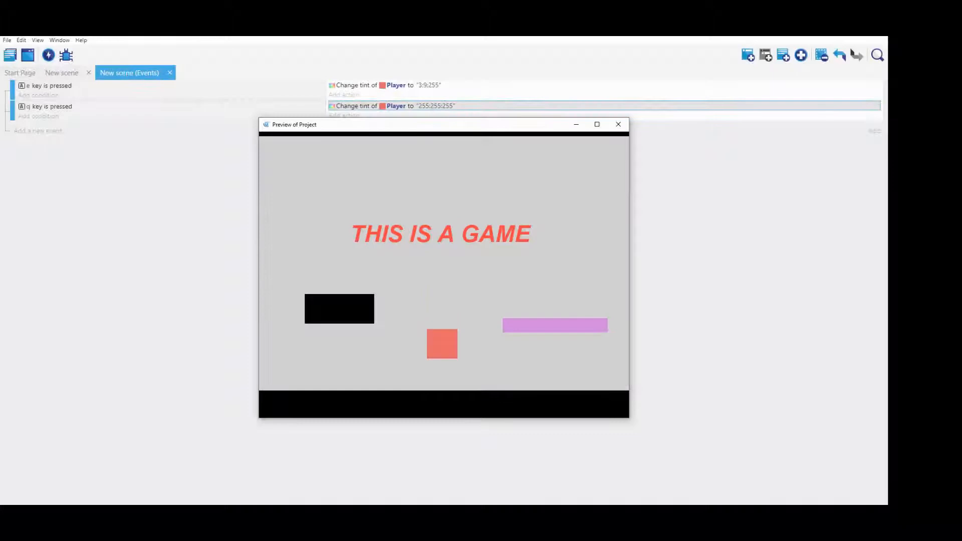
key("space")
key("Right")
key("Left")
key("Right")
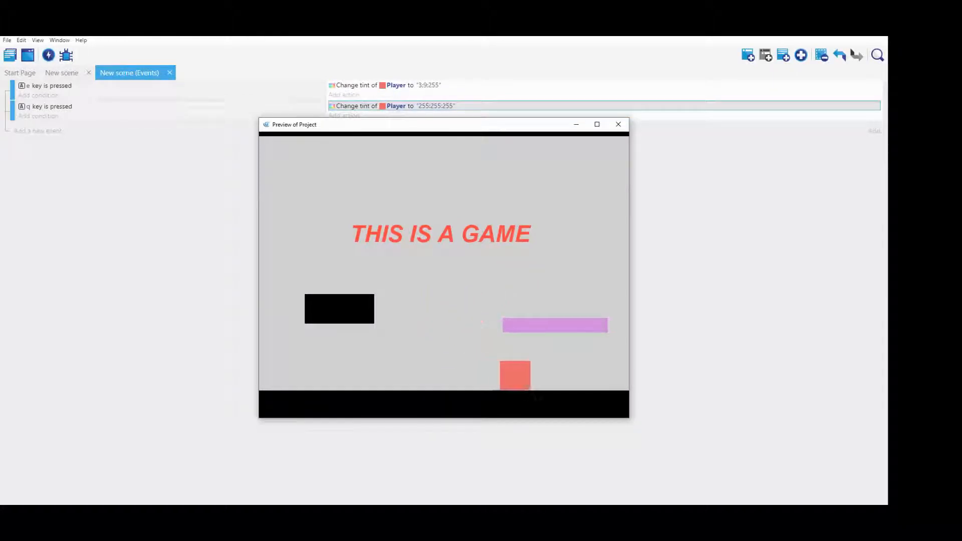
key("space")
key("Left")
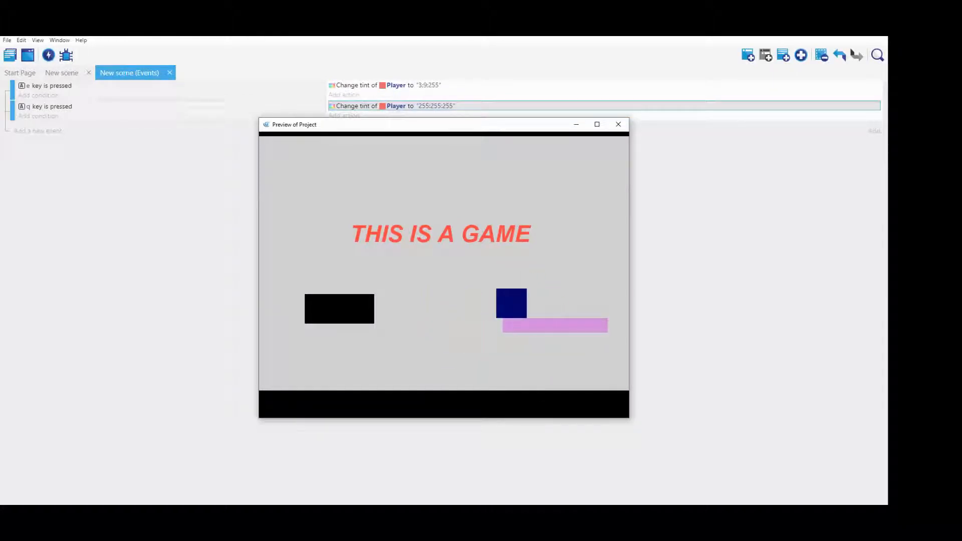
key("q")
key("e")
left_click(618, 124)
- In the scene editor, move the purple platform above the floating black block, to about X 67, Y 259
left_click(62, 73)
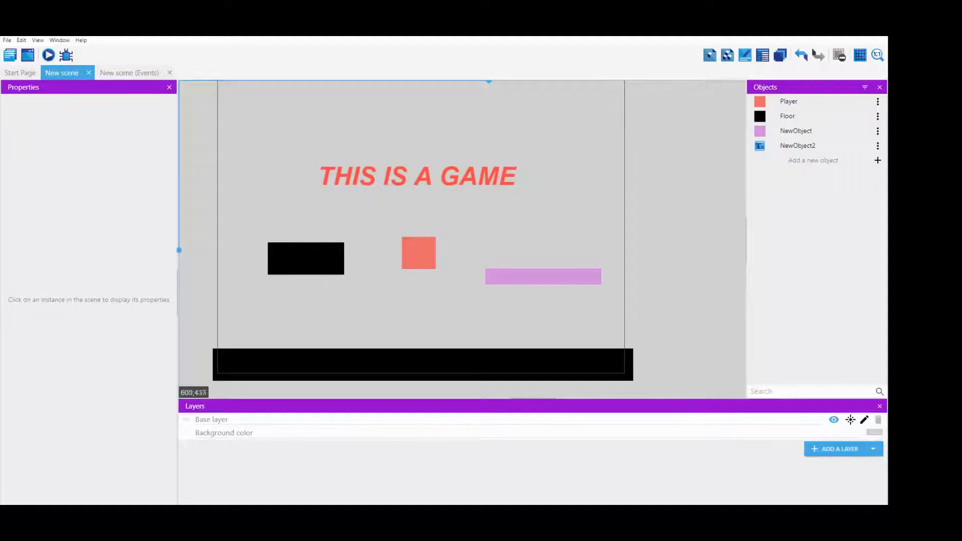
left_click_drag(521, 277, 288, 210)
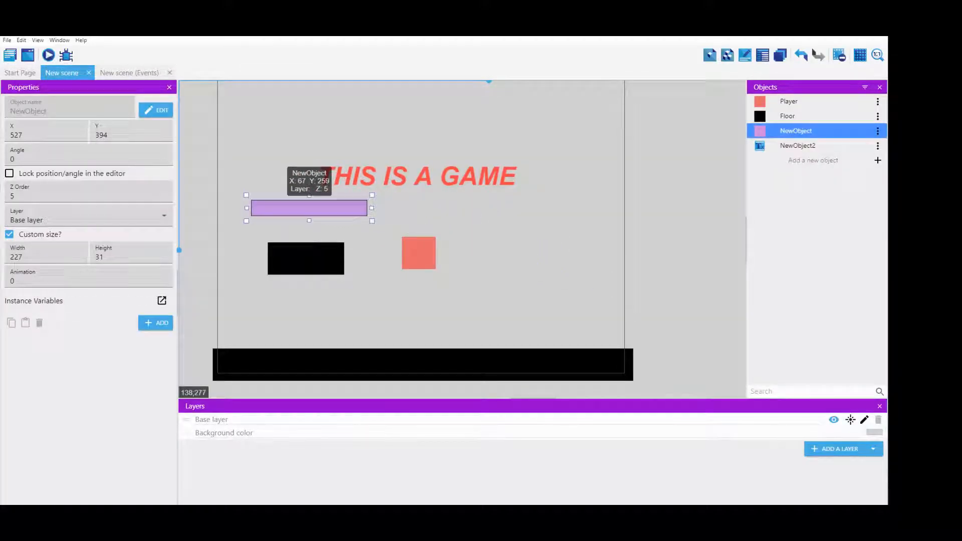
- Return to the scene's events and add an empty event below the q key event
left_click(130, 73)
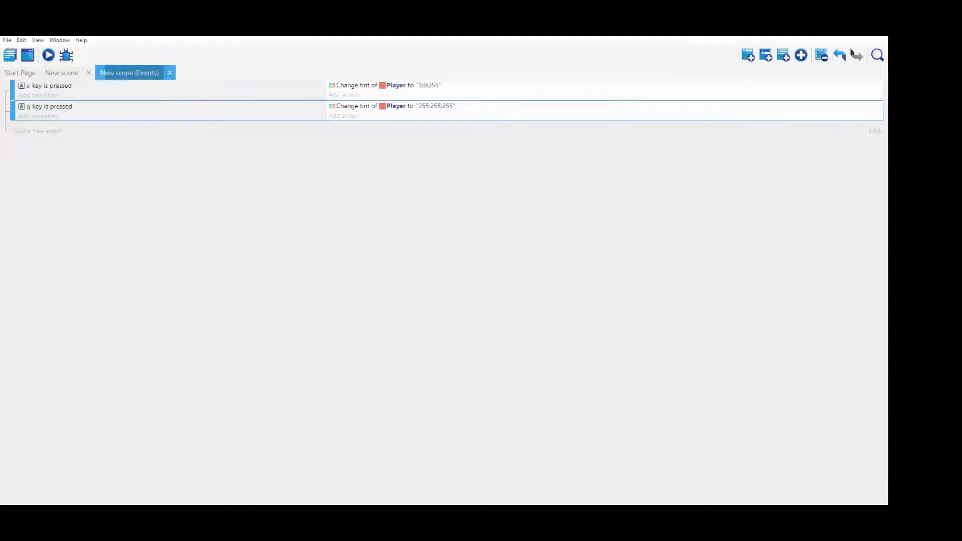
key("shift+a")
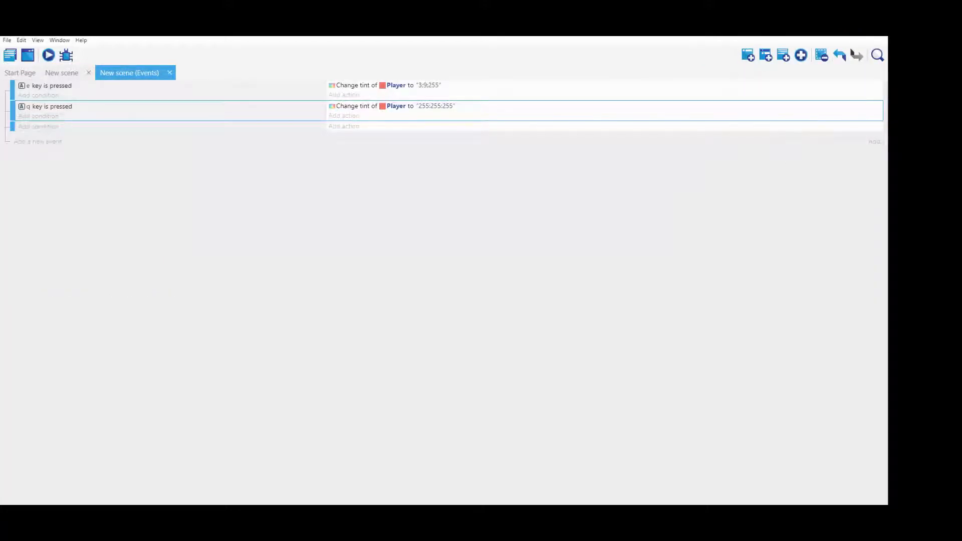
left_click(344, 126)
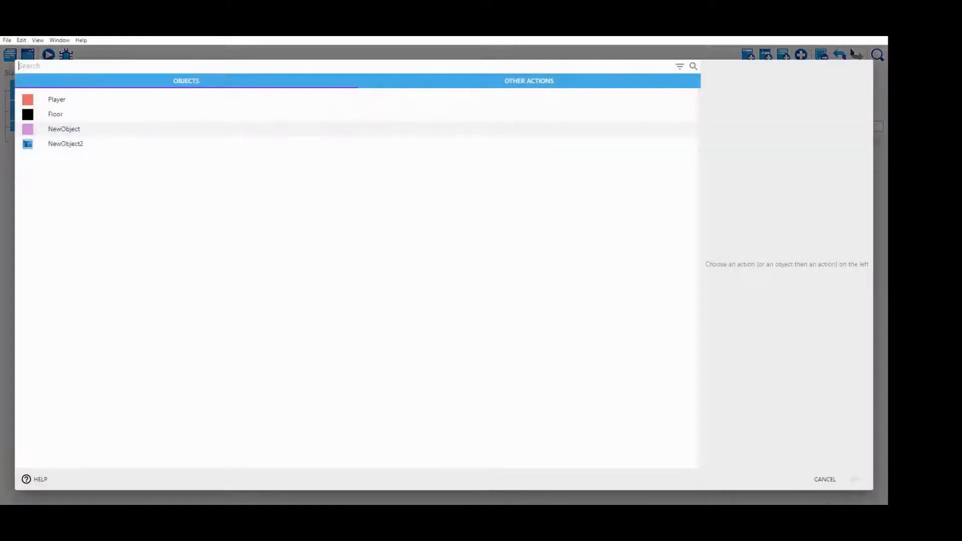
key("Escape")
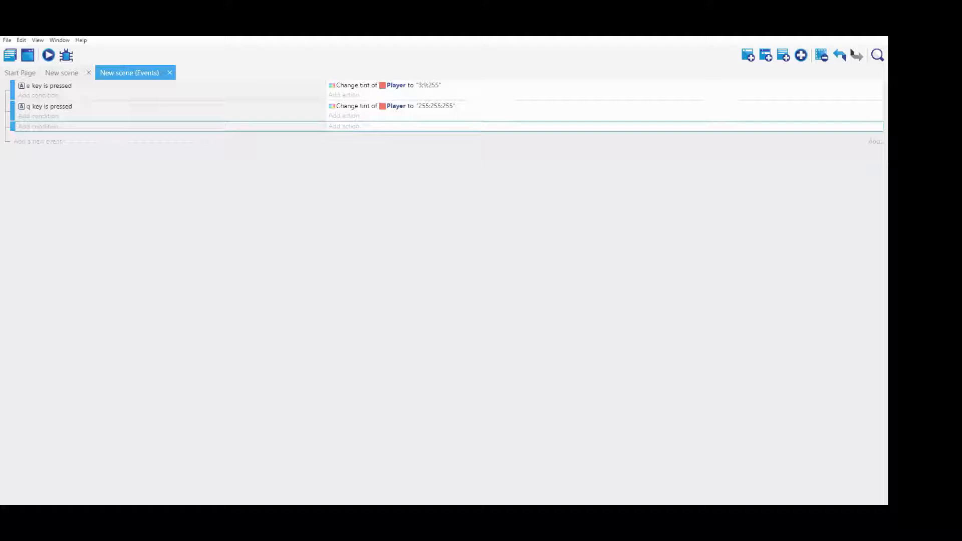
- Give the empty event an action that adds 1 to the X position of NewObject
left_click(344, 127)
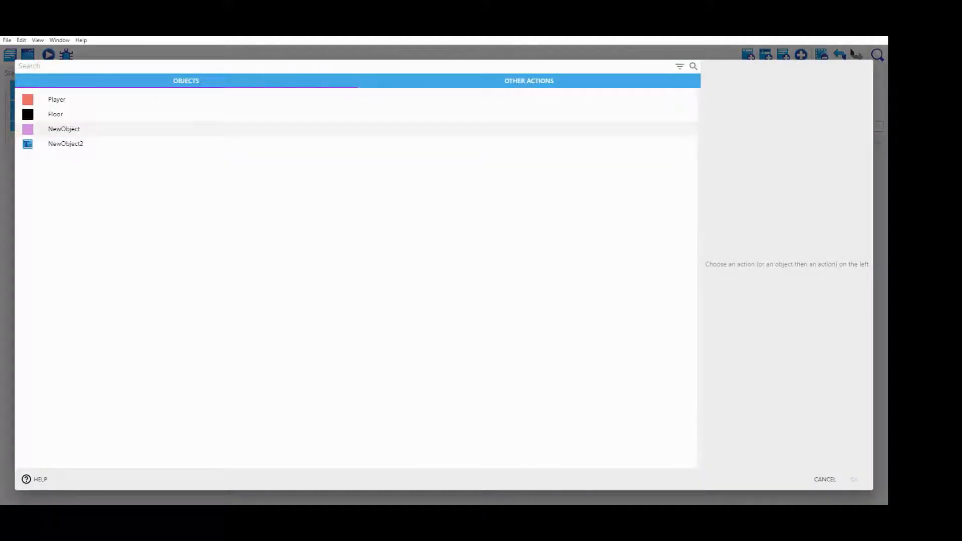
left_click(64, 129)
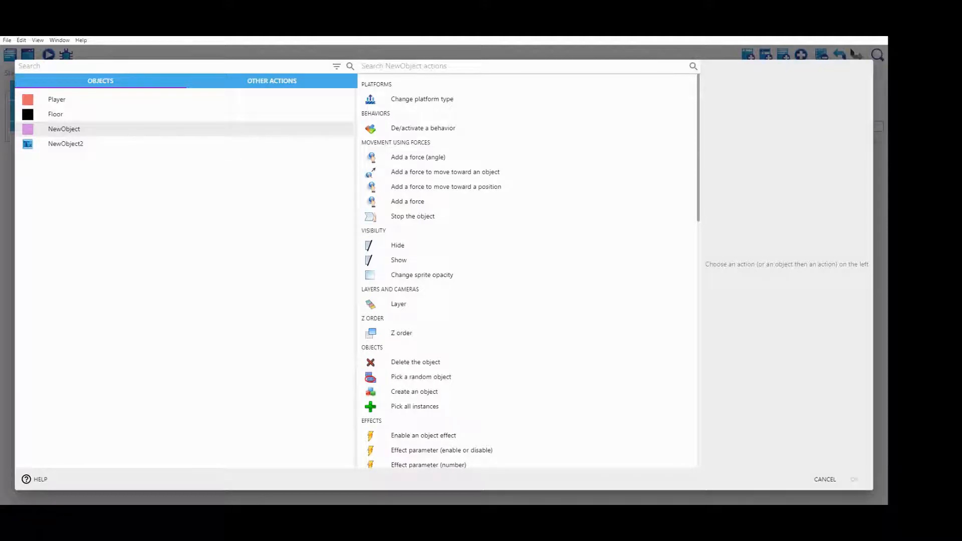
scroll(526, 270, "down", 7)
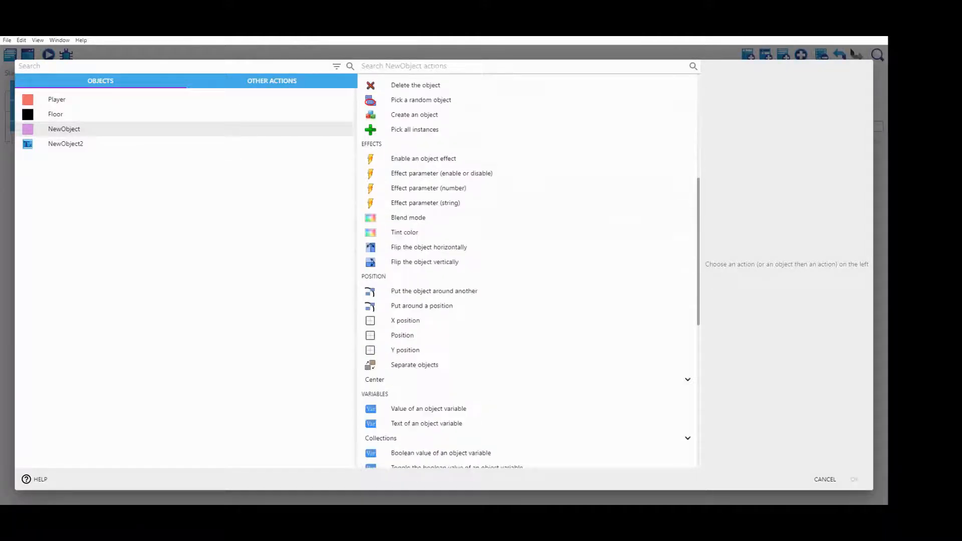
left_click(405, 228)
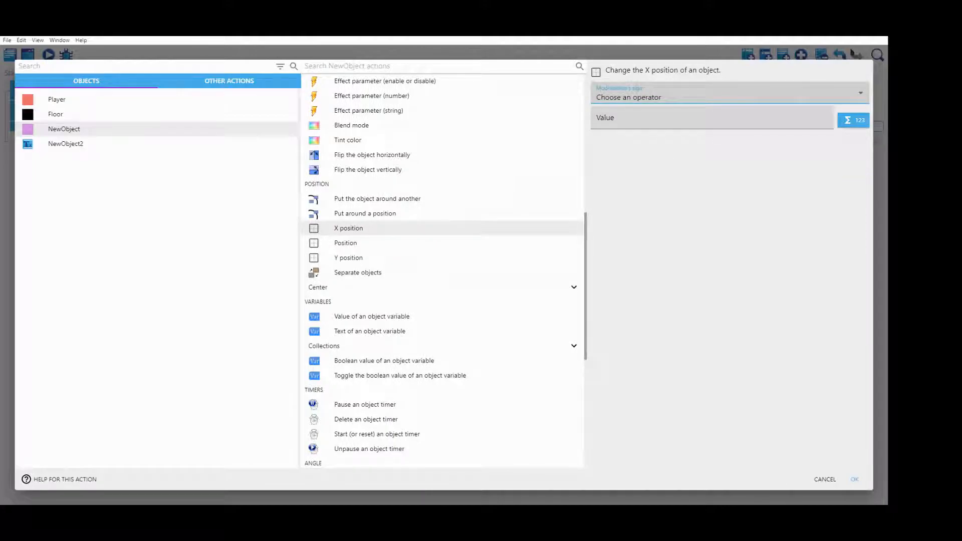
left_click(729, 93)
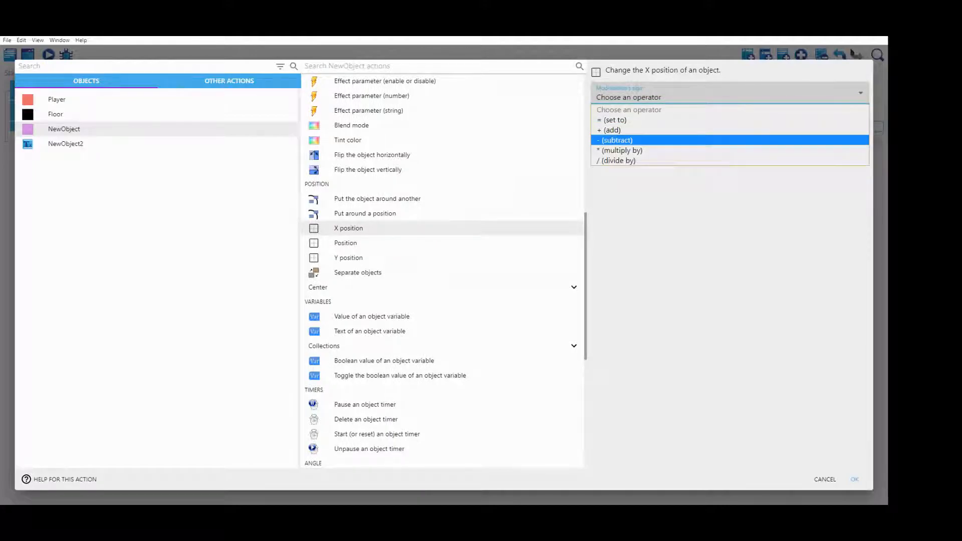
key("Up")
key("Return")
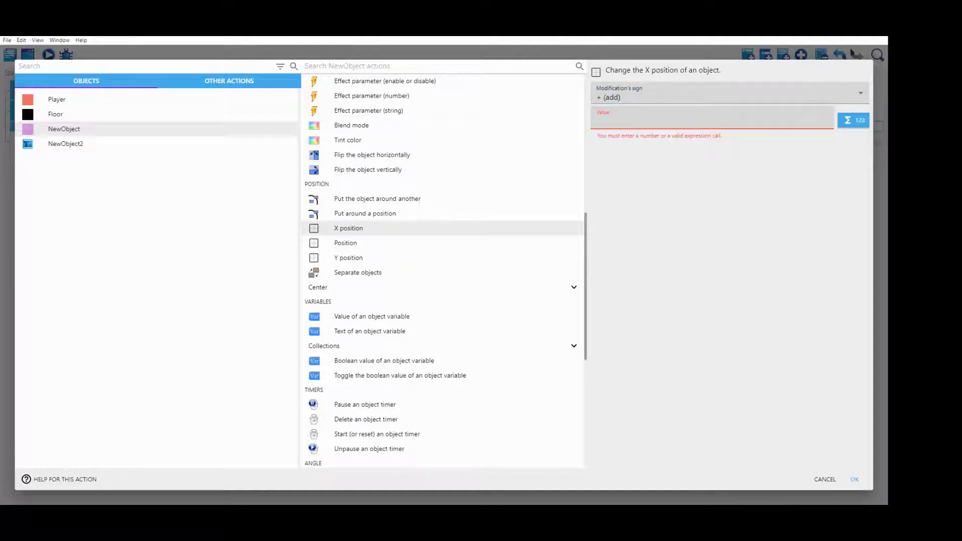
type("1")
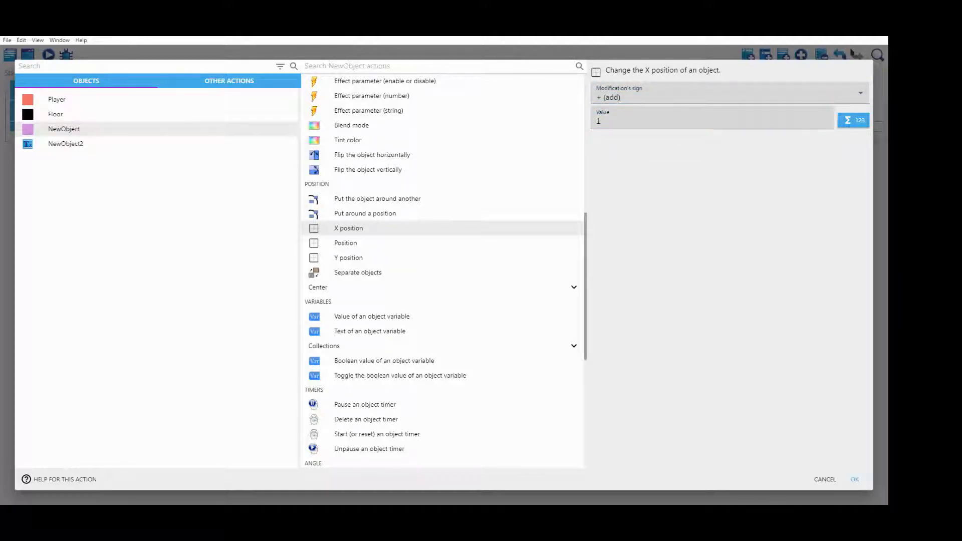
key("Return")
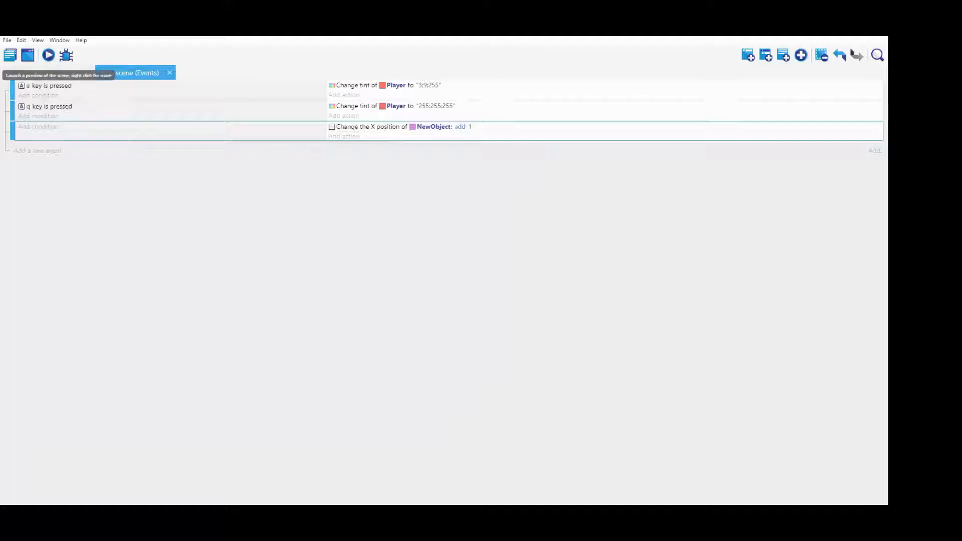
- Preview the scene, jumping the player onto the moving purple platform and riding it, and close the preview
left_click(48, 55)
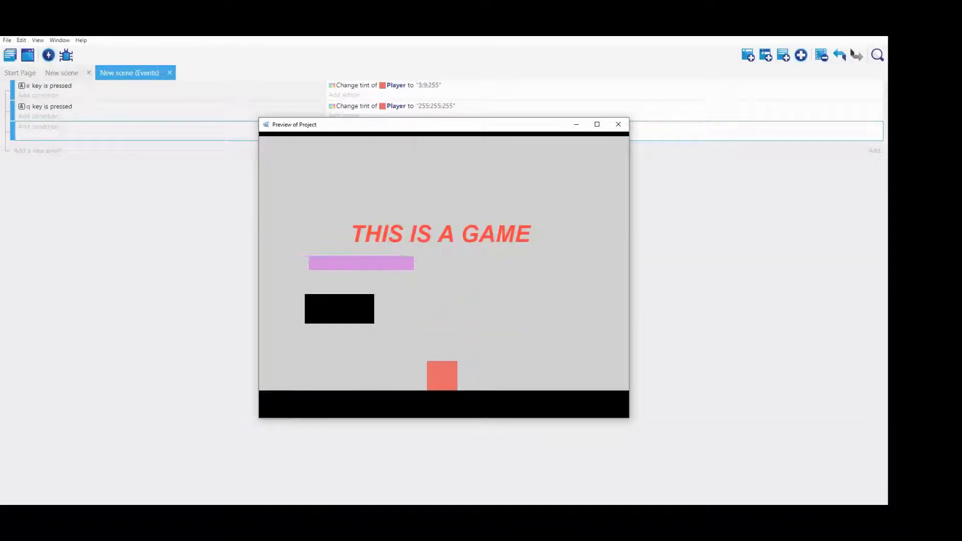
key("Left")
key("space")
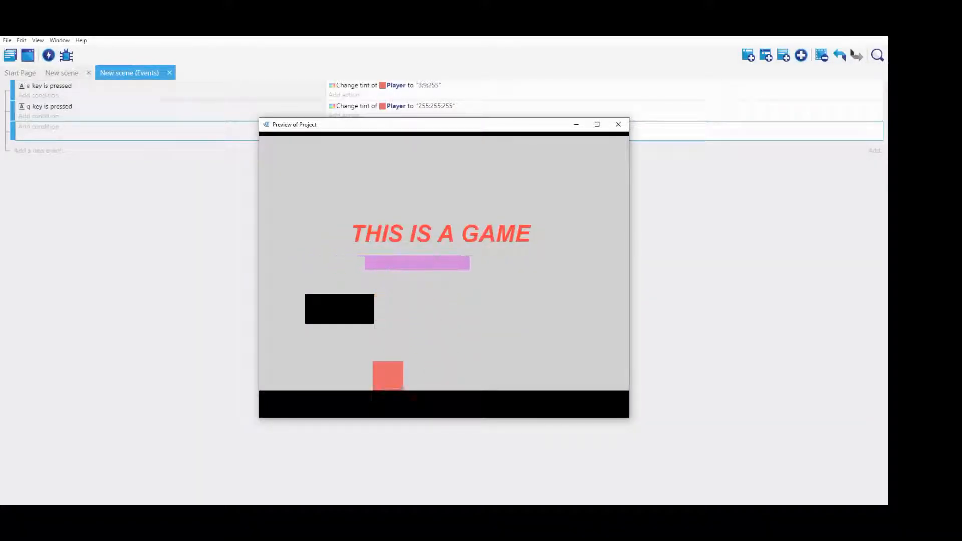
key("Right")
key("space")
key("Left")
key("Left")
key("space")
key("Right")
key("Left")
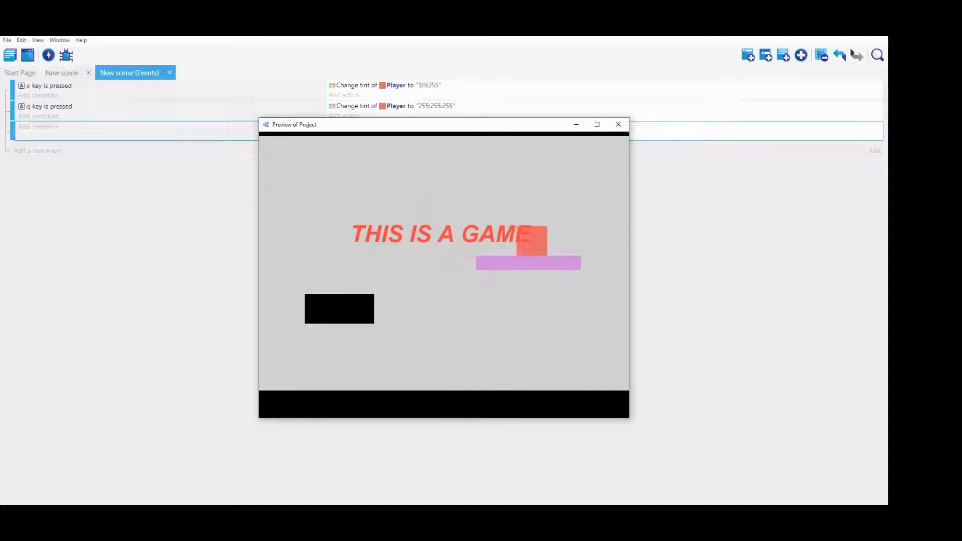
key("Left")
key("Right")
key("Left")
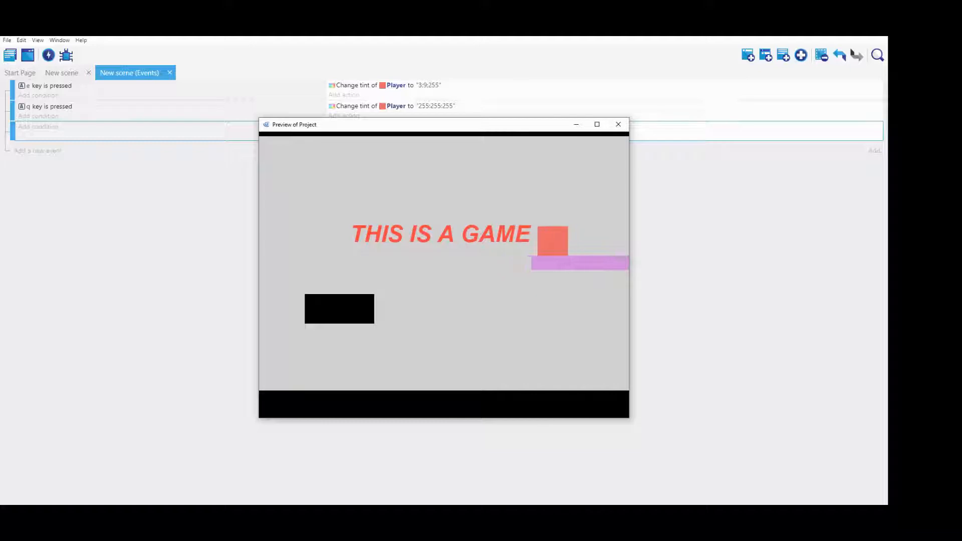
key("Right")
key("Left")
key("Right")
key("Left")
key("Right")
key("Left")
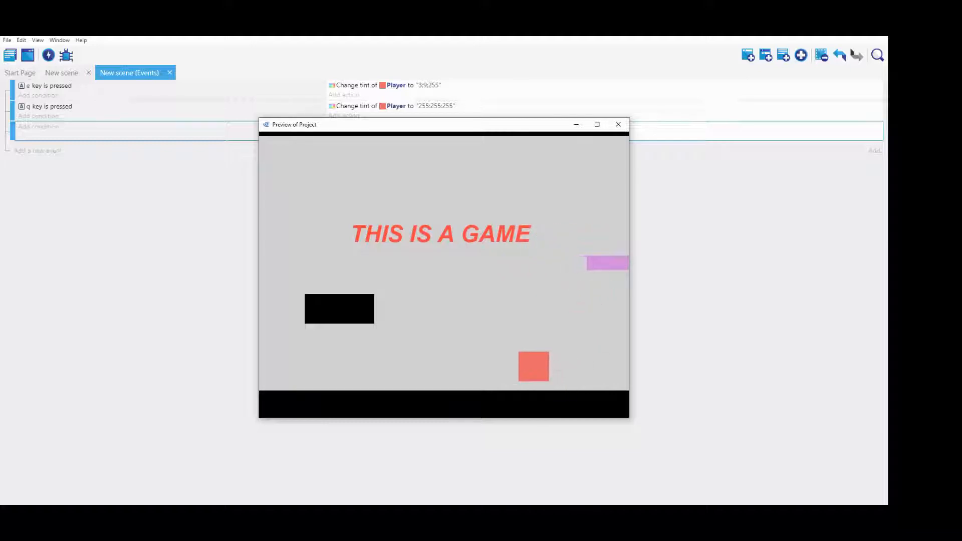
key("Right")
key("space")
key("Left")
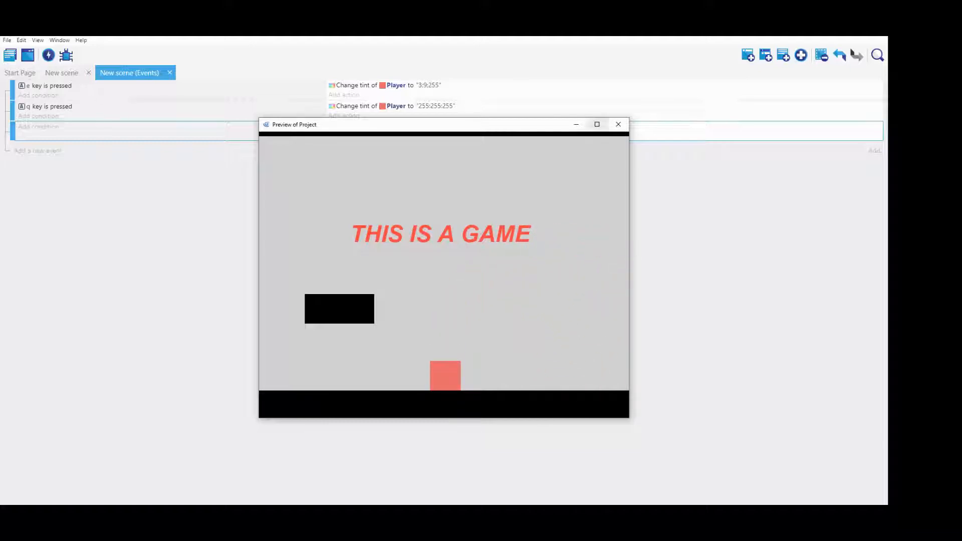
left_click(618, 124)
left_click(618, 115)
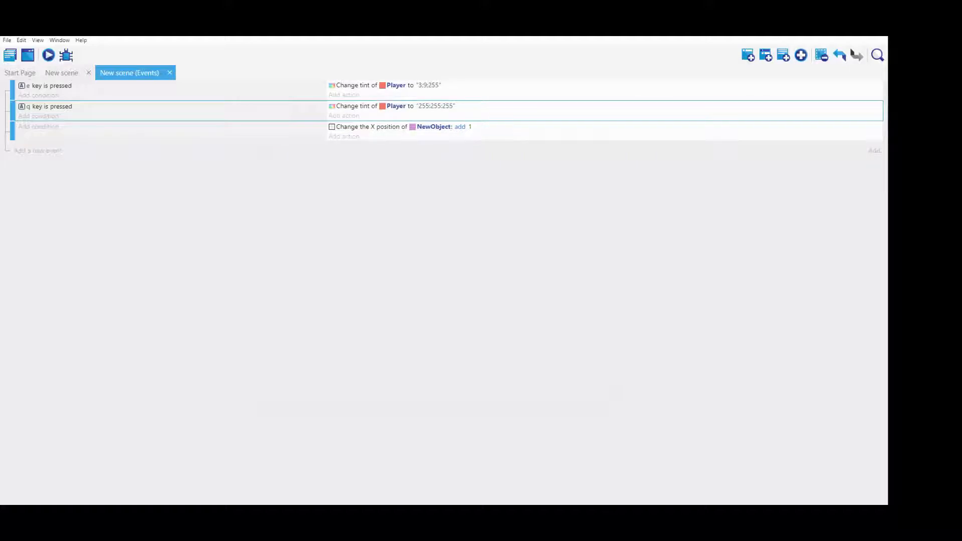
- Add an event below the q key event, copy the q key condition into it and change its key to r
left_click(748, 54)
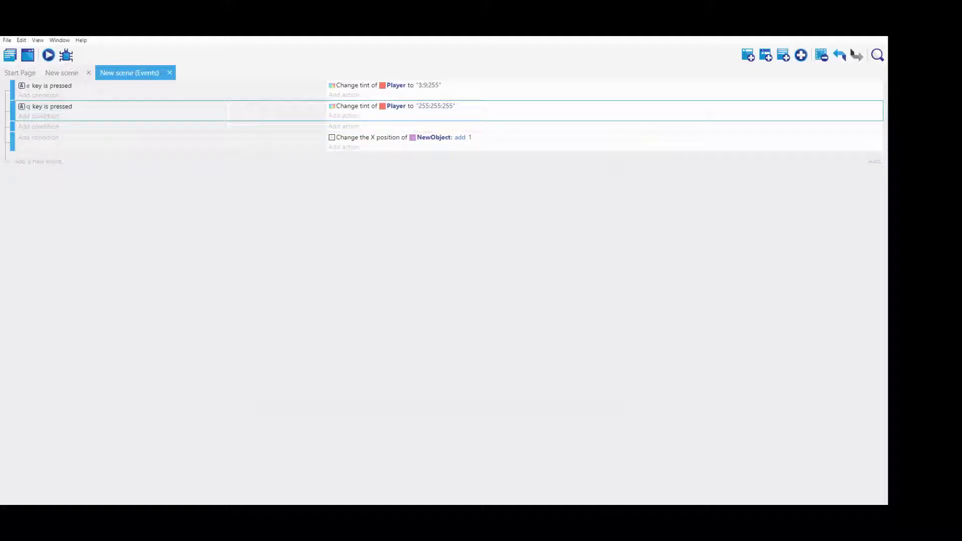
right_click(53, 107)
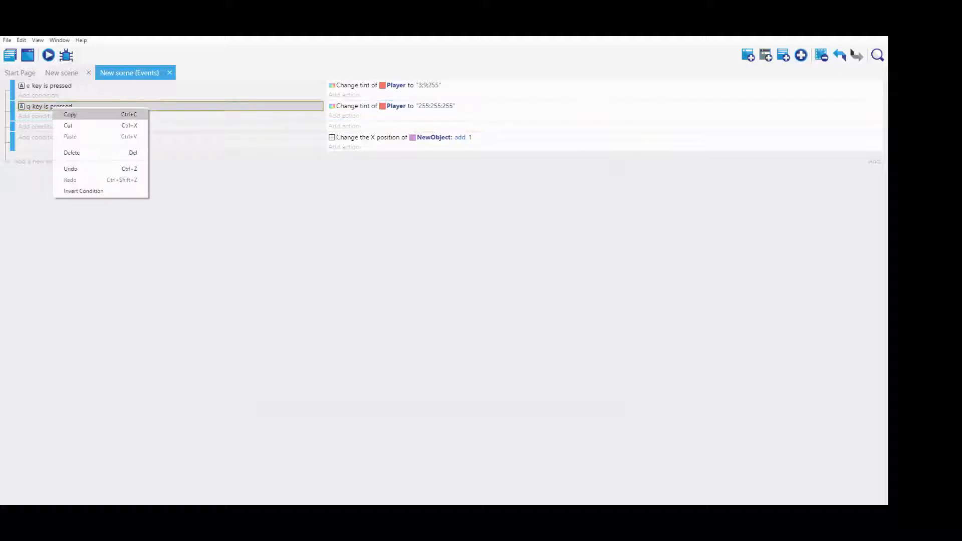
left_click(75, 113)
right_click(62, 107)
left_click(79, 113)
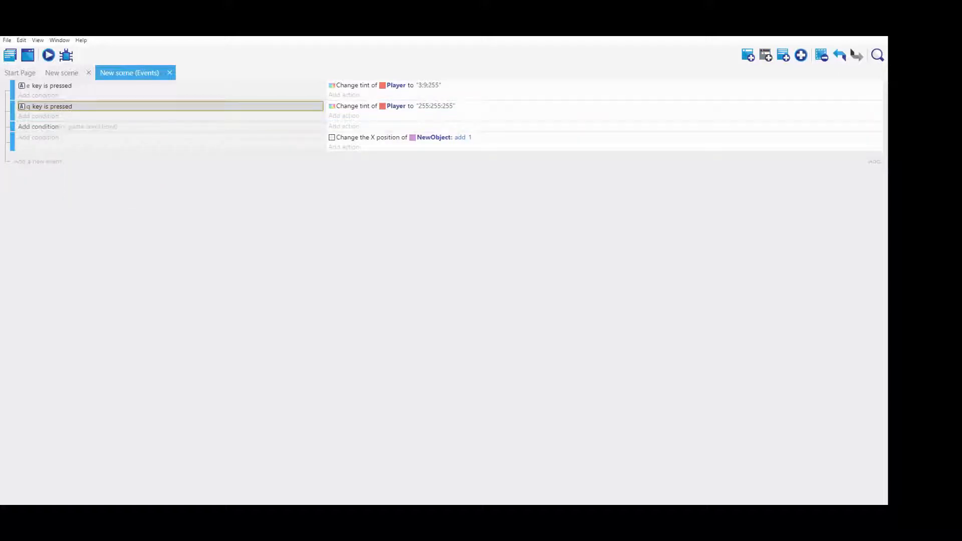
left_click(100, 126)
left_click(28, 128)
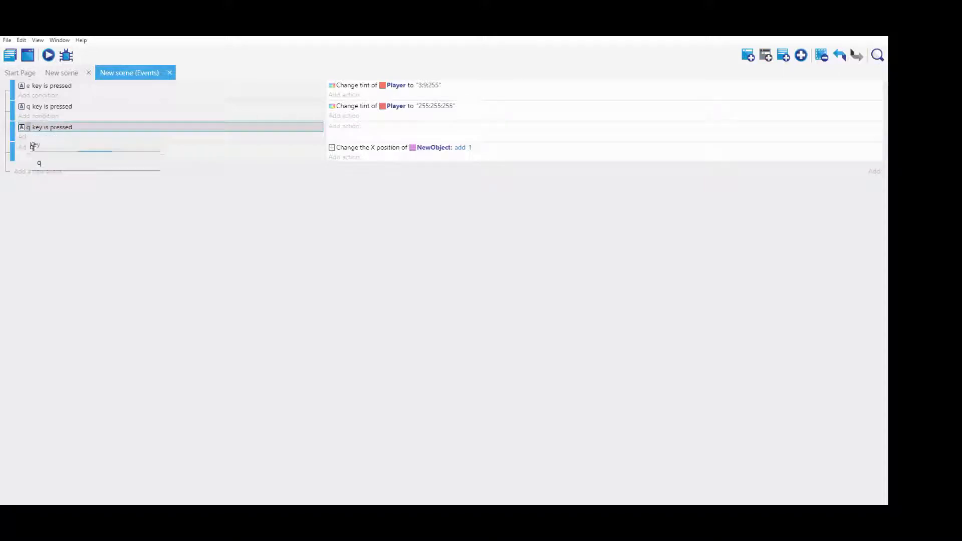
type("r")
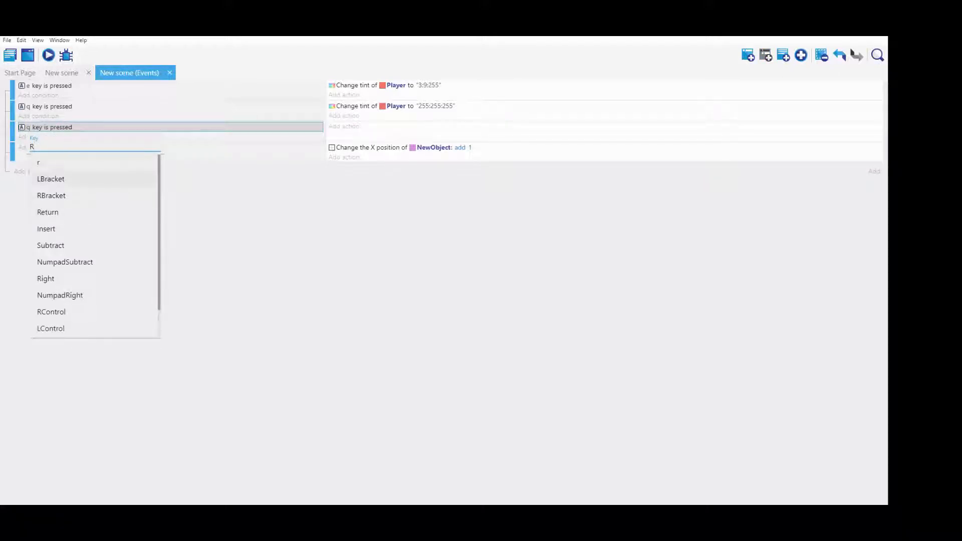
key("Return")
- Add a Change the scene action to the r key event, with "New scene" as the target scene
left_click(344, 125)
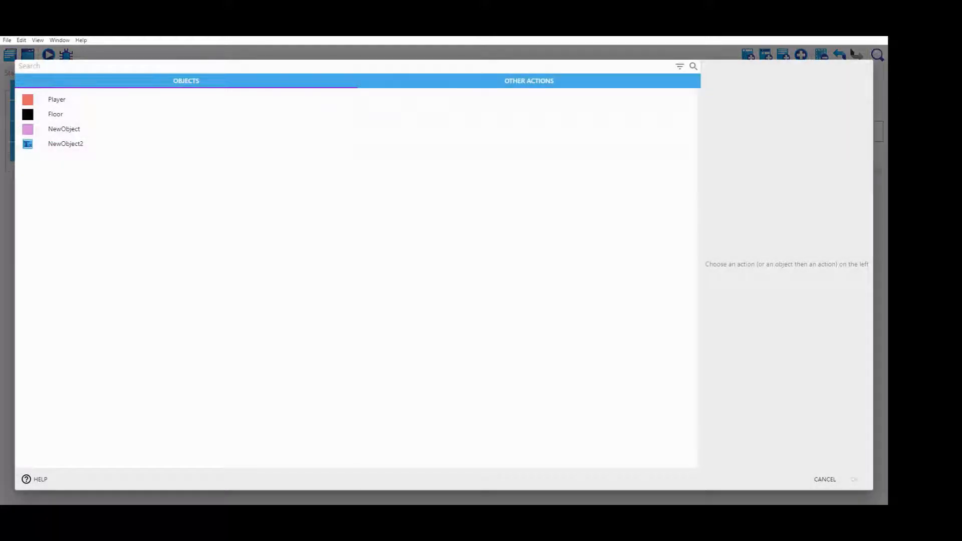
left_click(414, 81)
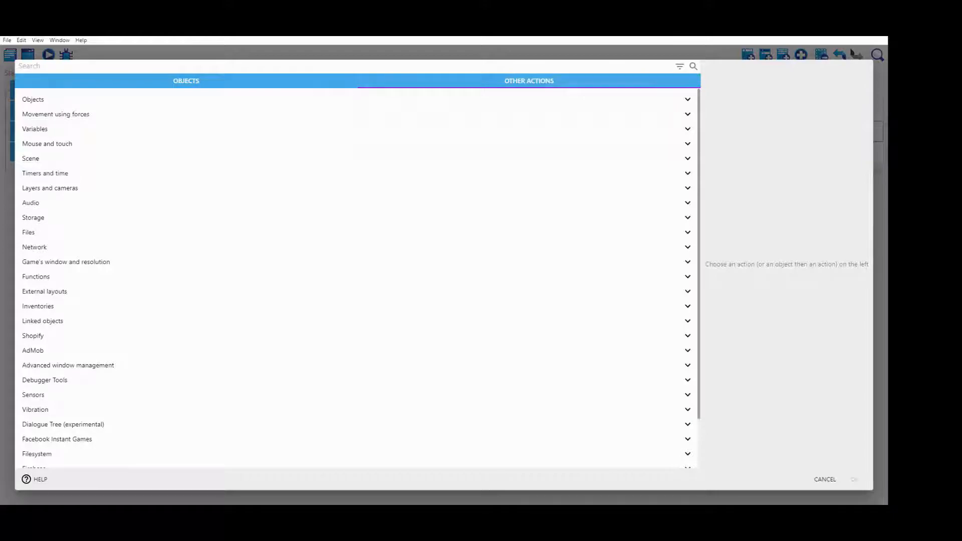
type("SCENE")
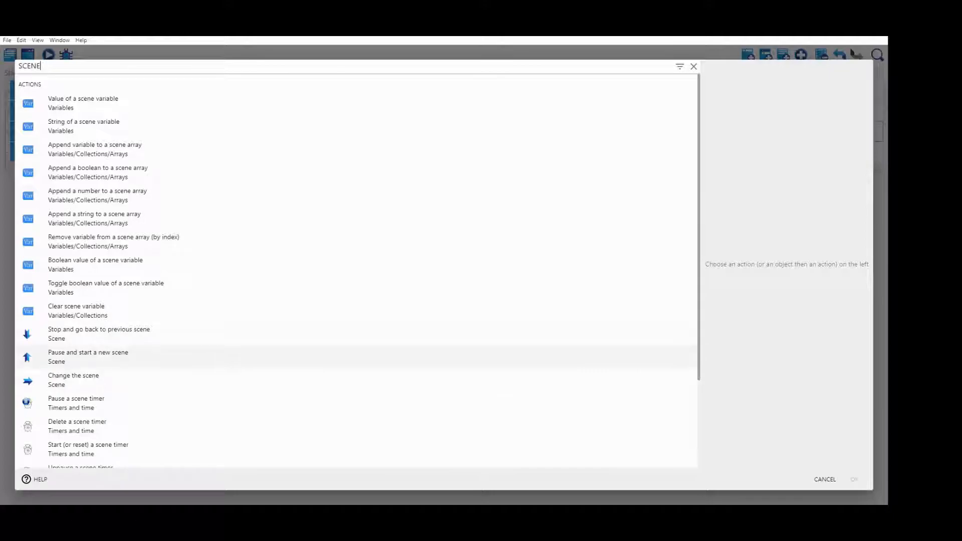
left_click(73, 380)
left_click(479, 109)
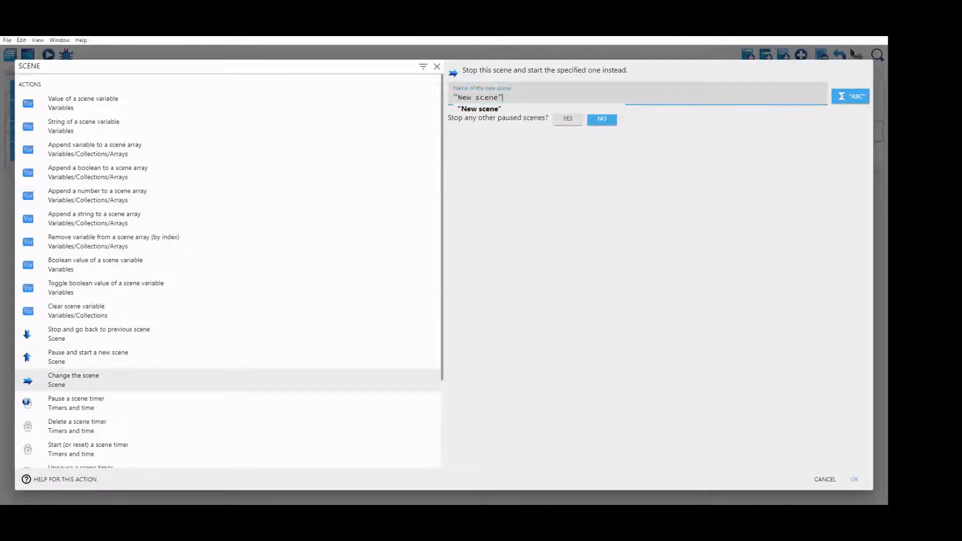
key("Return")
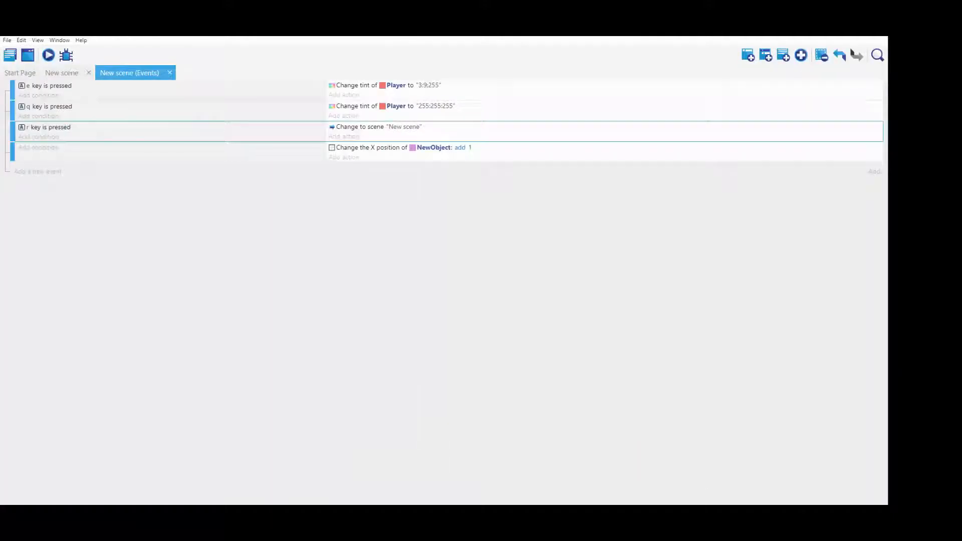
- Preview the scene, jump the player onto the black platform and trigger the e key tint event
left_click(48, 55)
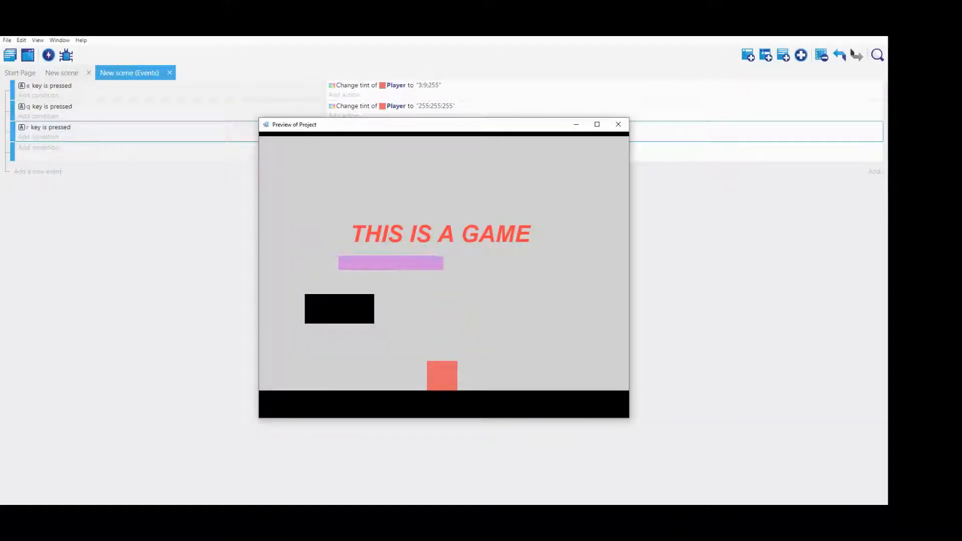
key("Left")
key("space")
key("Left")
key("space")
key("Right")
key("Left")
key("space")
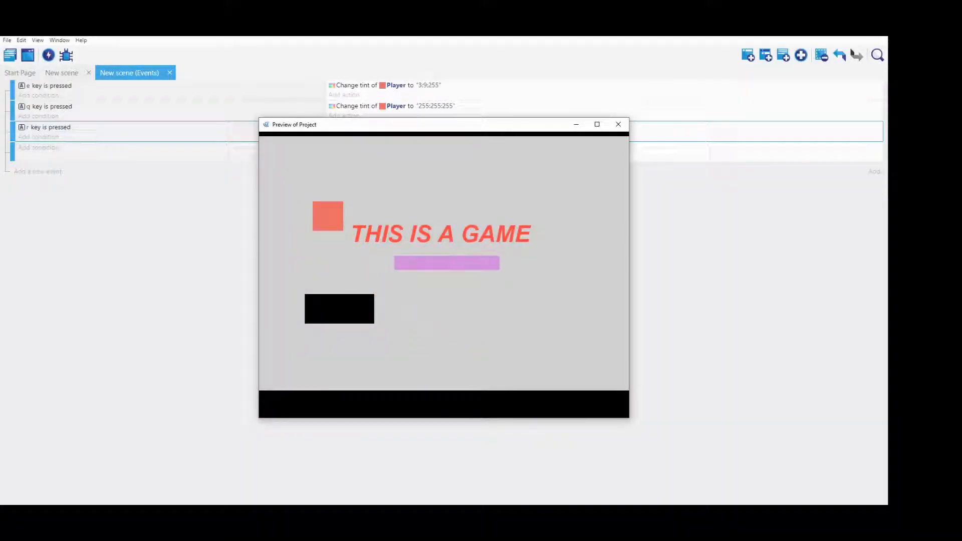
key("Right")
key("Left")
key("Right")
key("e")
key("space")
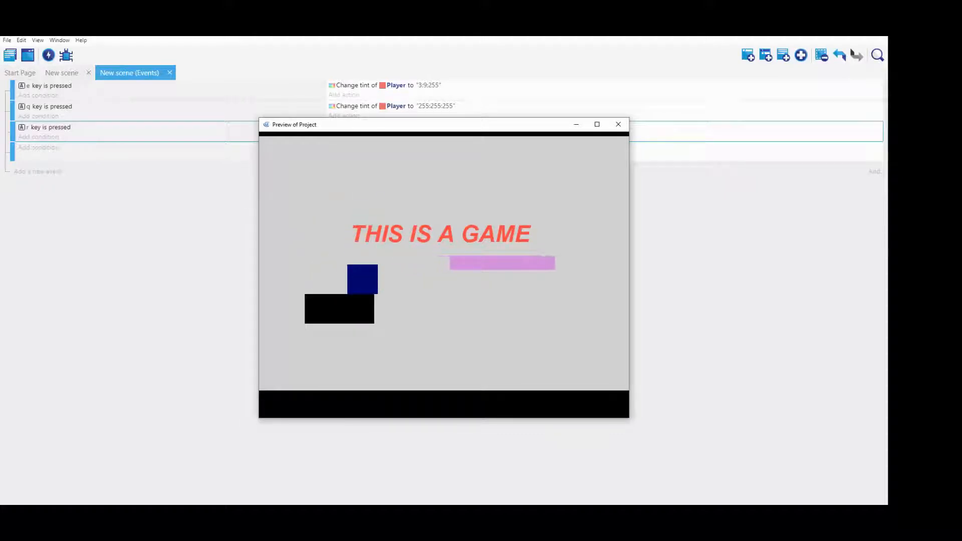
- Test the q key tint event in the preview, then jump the player onto the moving purple platform and off again
key("Right")
key("space")
key("q")
key("Right")
key("space")
key("Left")
key("Right")
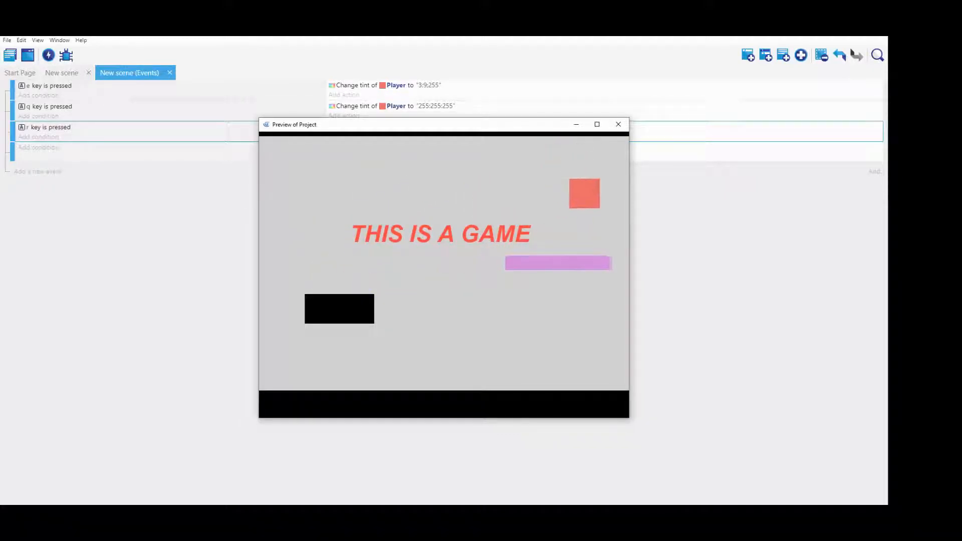
key("Left")
key("Right")
key("Left")
key("Right")
key("Left")
key("Left")
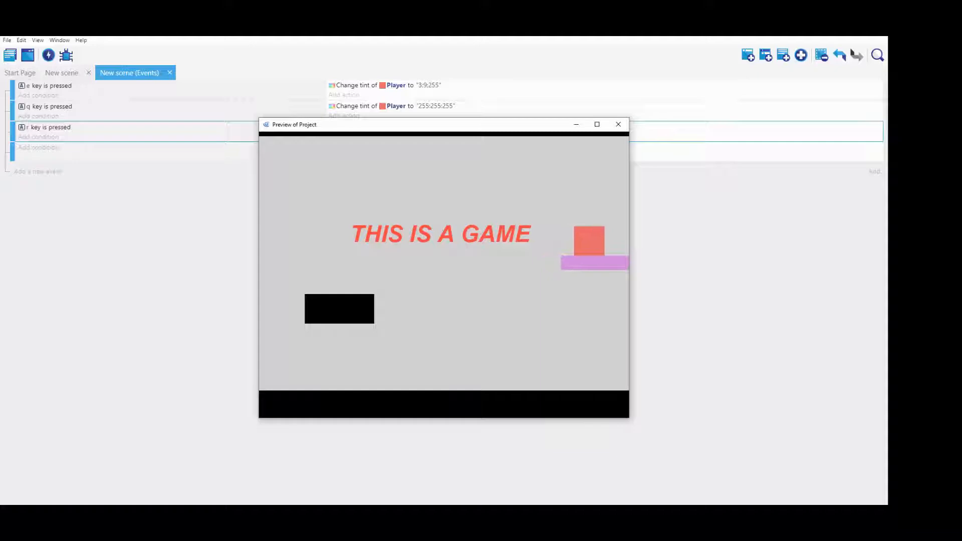
key("space")
key("Left")
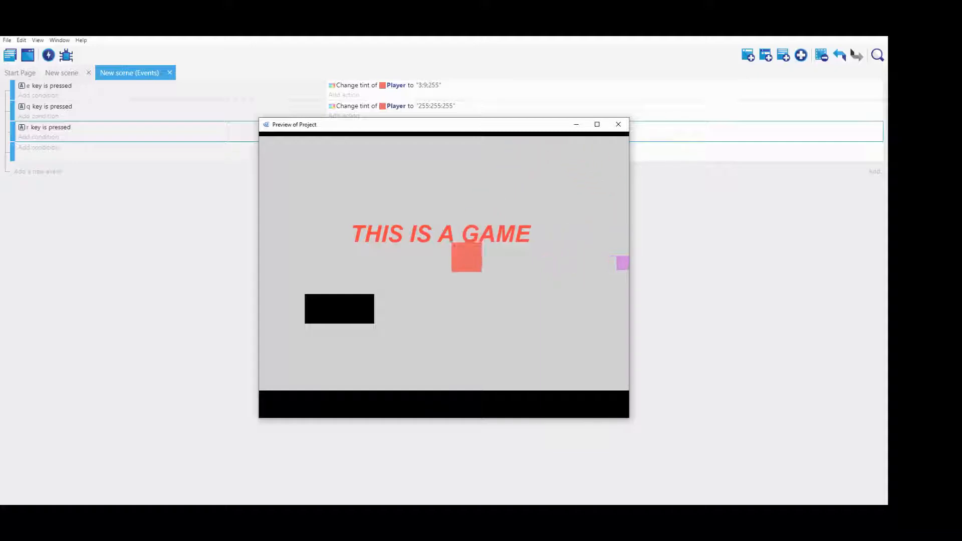
key("Left")
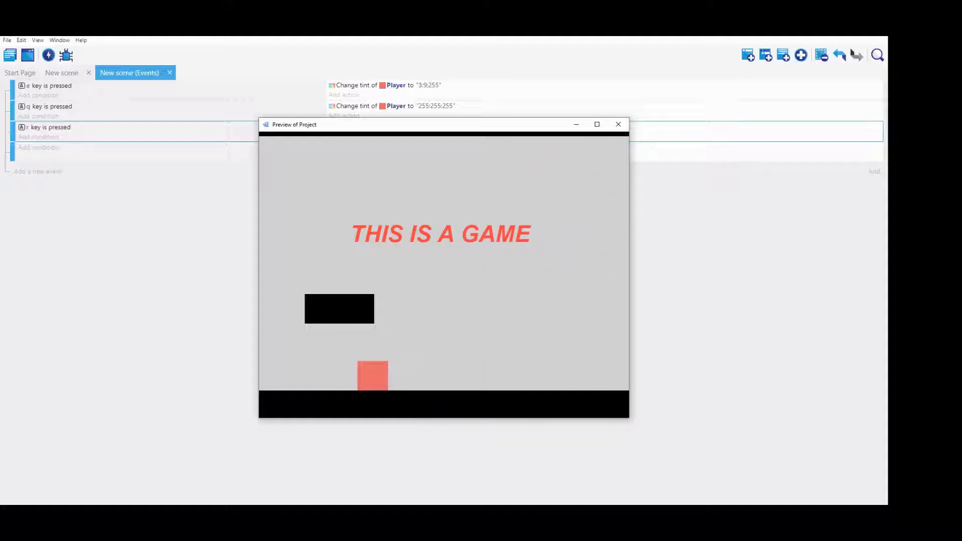
- Test the r key restart in the preview and ride the purple platform with the player before jumping off
key("Right")
key("space")
key("space")
key("Left")
key("space")
key("Right")
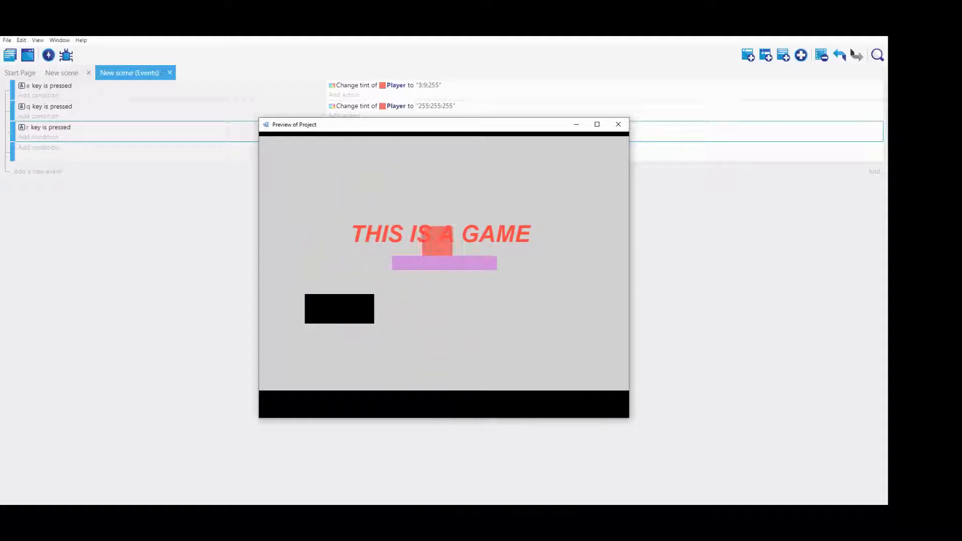
key("Left")
key("Right")
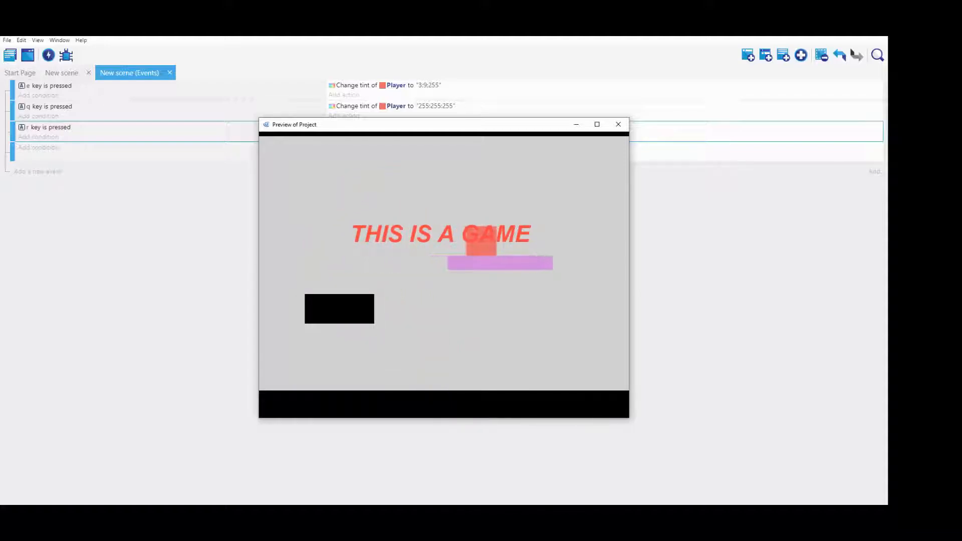
key("Left")
key("space")
key("Right")
key("Right")
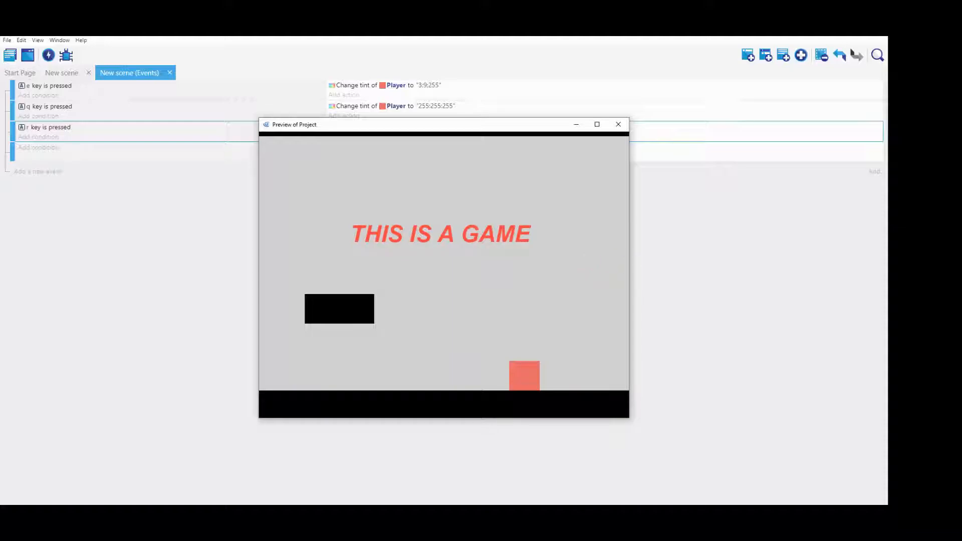
- Test the r key restart once more, jump the player on and off the purple platform, and close the preview
key("Left")
key("space")
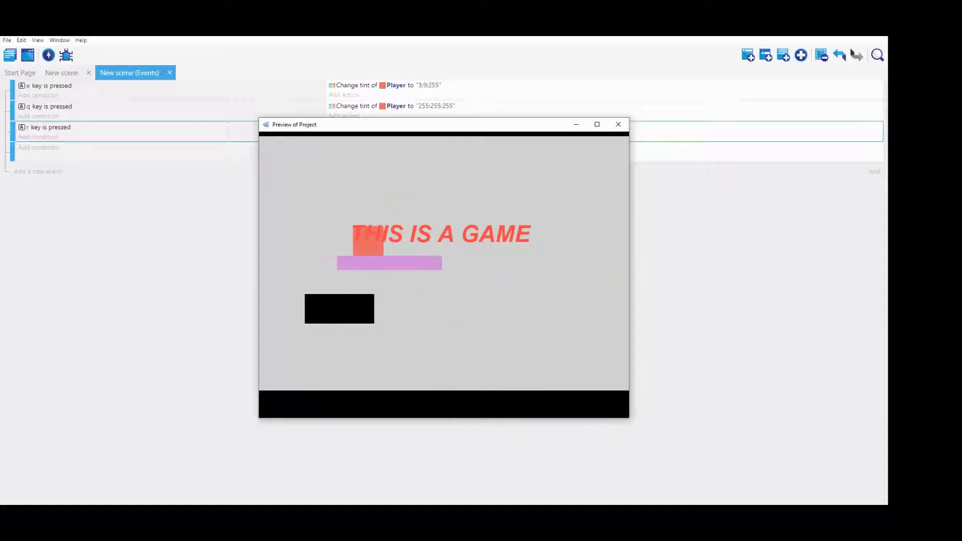
key("space")
key("Right")
key("Left")
key("Right")
key("Left")
key("Right")
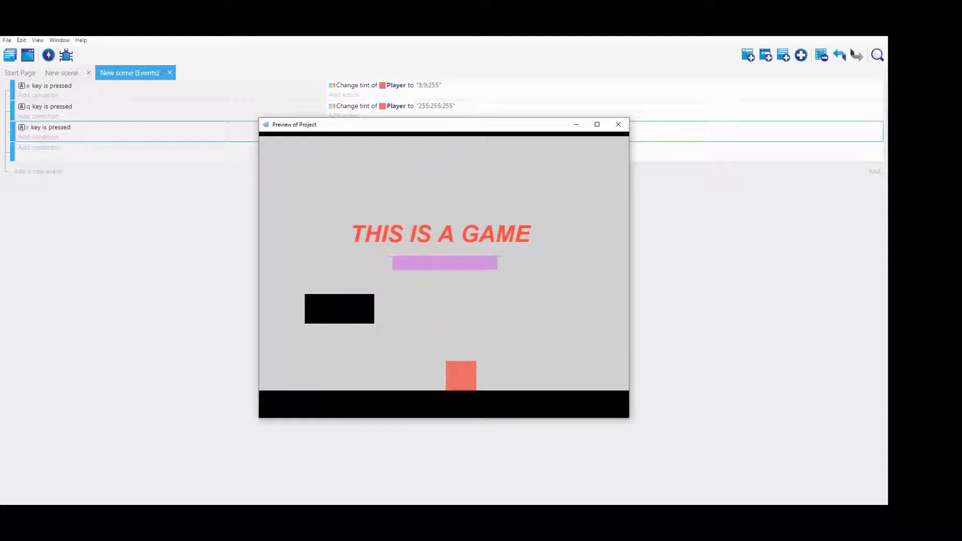
key("alt+F4")
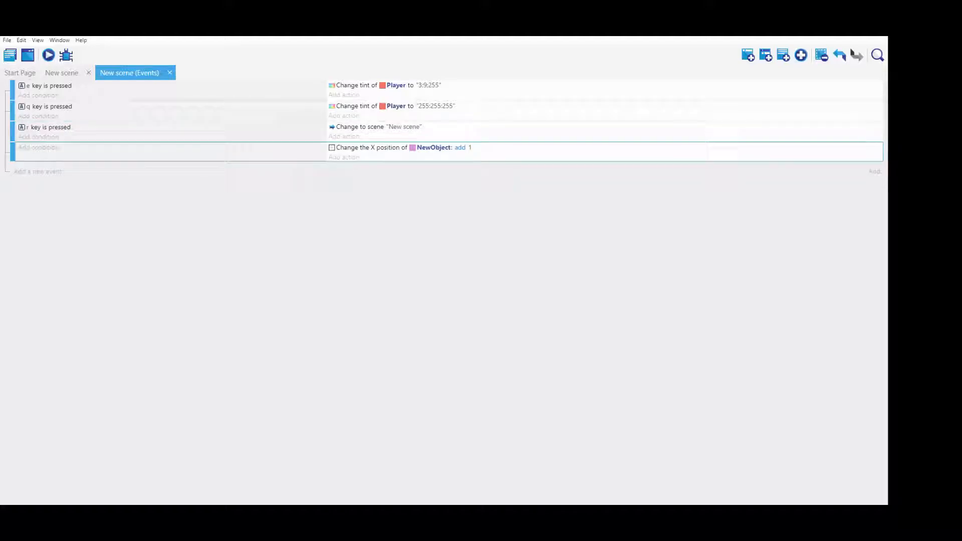
- Paste a copy of the NewObject movement event and change its action to subtract 1 from the Y position
key("ctrl+v")
double_click(399, 168)
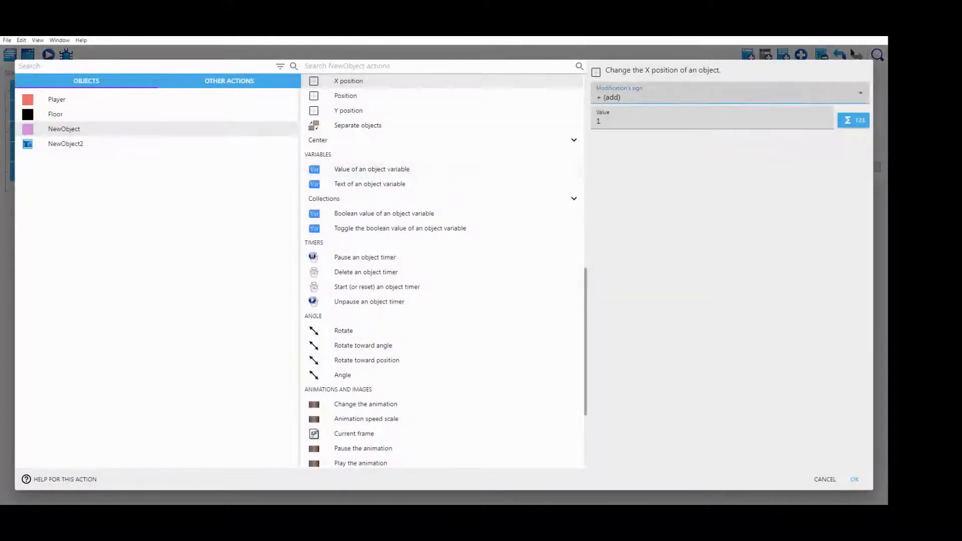
scroll(400, 169, "up", 2)
left_click(399, 187)
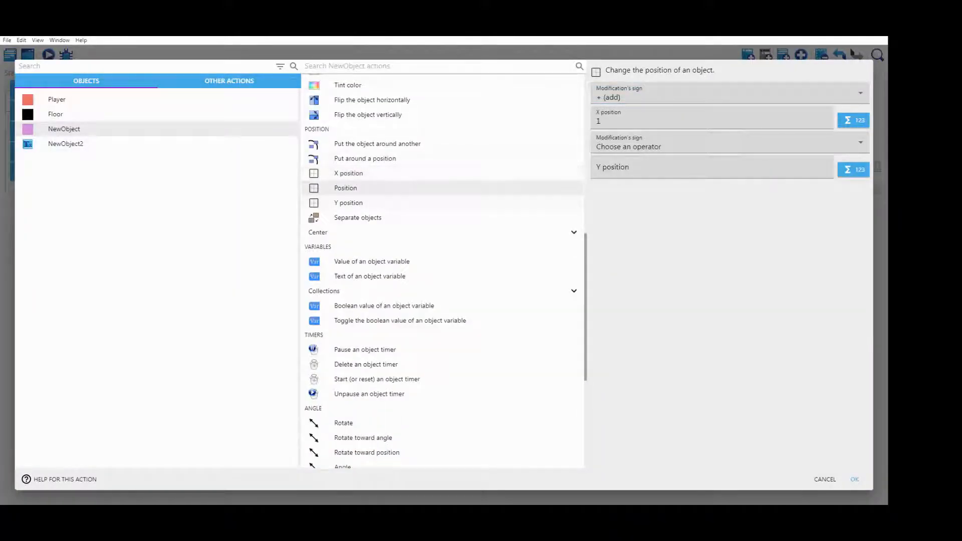
left_click(399, 203)
left_click(726, 96)
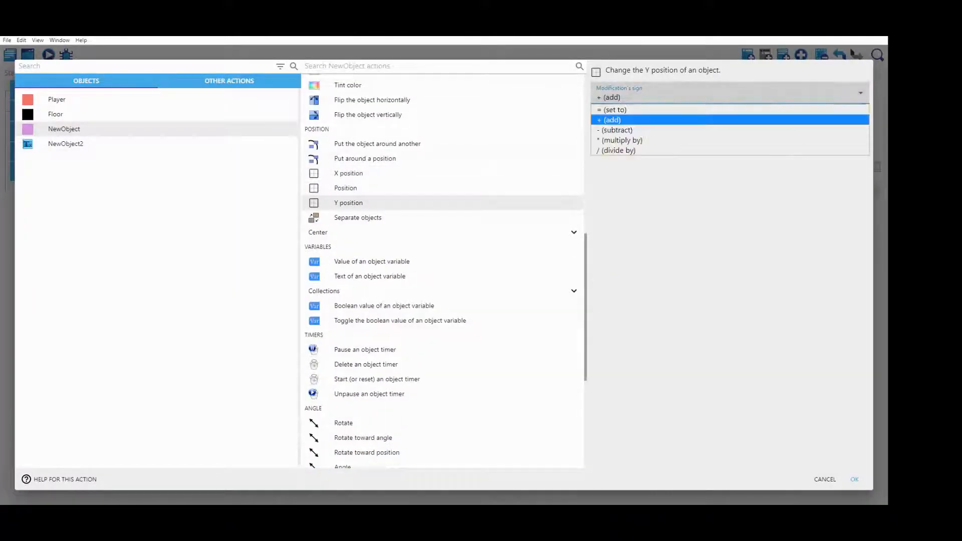
left_click(596, 128)
key("Return")
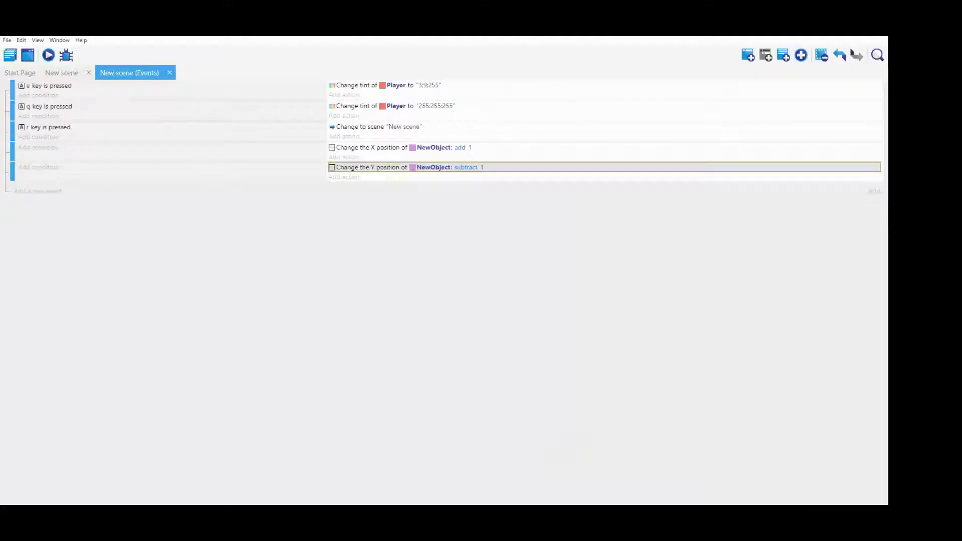
- Disable the X position event and move the purple platform just above the floor, at about X 476, Y 478
right_click(301, 145)
left_click(340, 200)
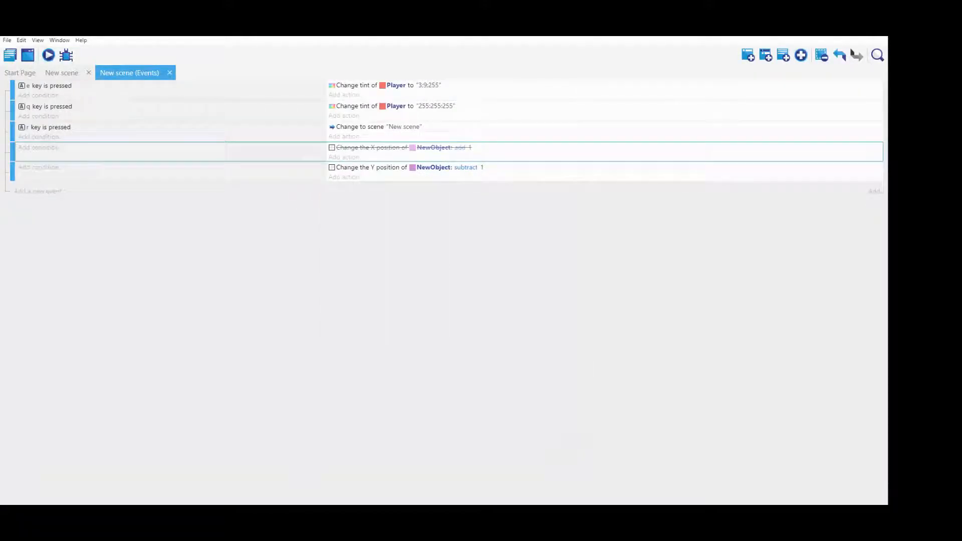
left_click(62, 73)
left_click_drag(300, 207, 508, 319)
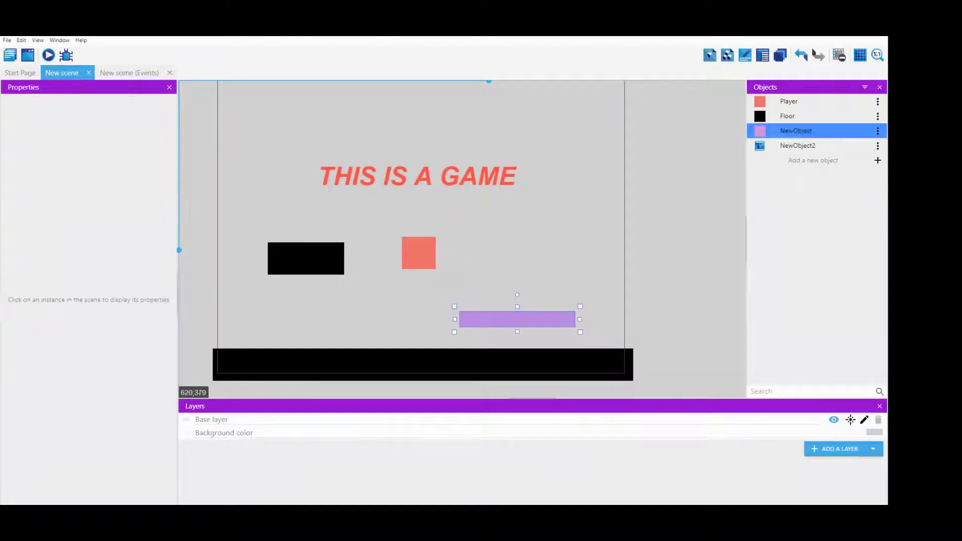
- Preview the scene, ride the rising purple platform with the player, and close the preview
left_click(48, 55)
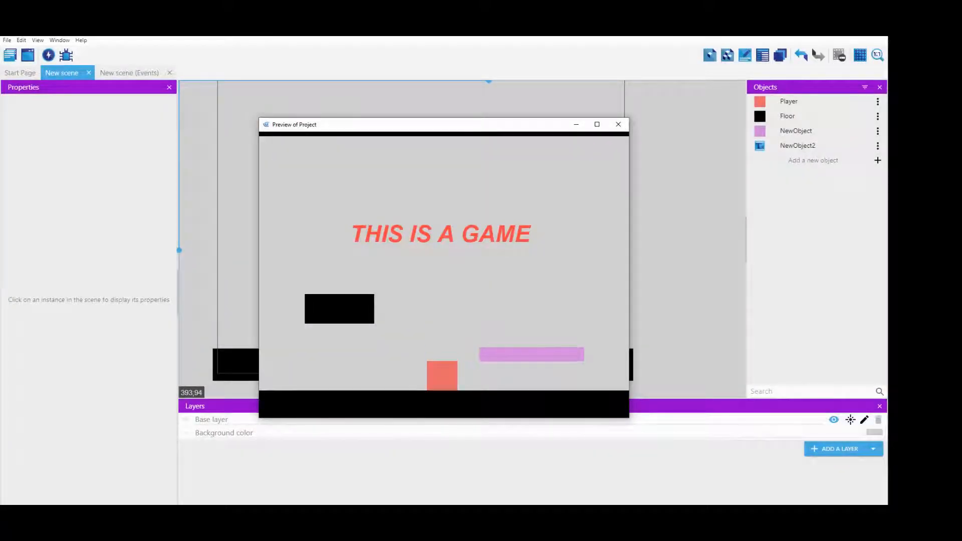
key("space")
key("Right")
key("Left")
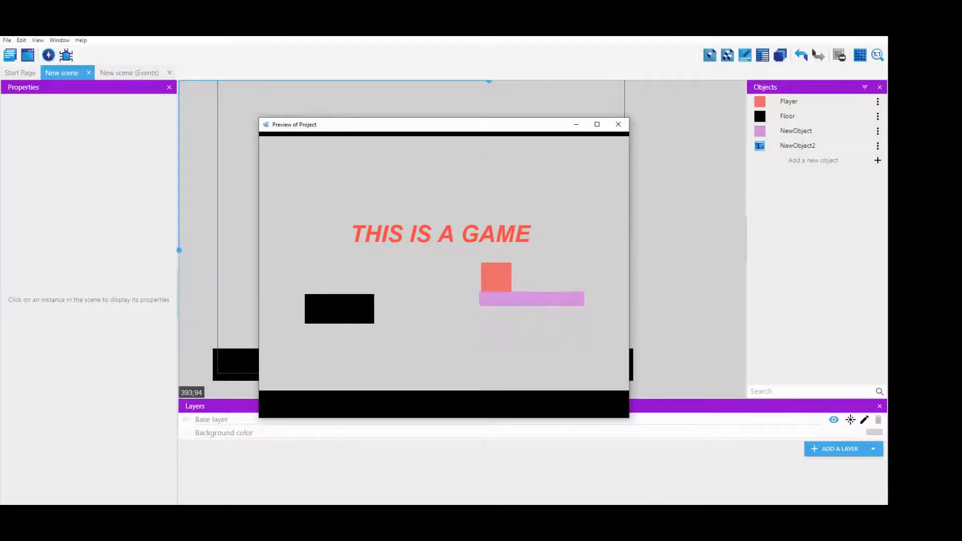
key("space")
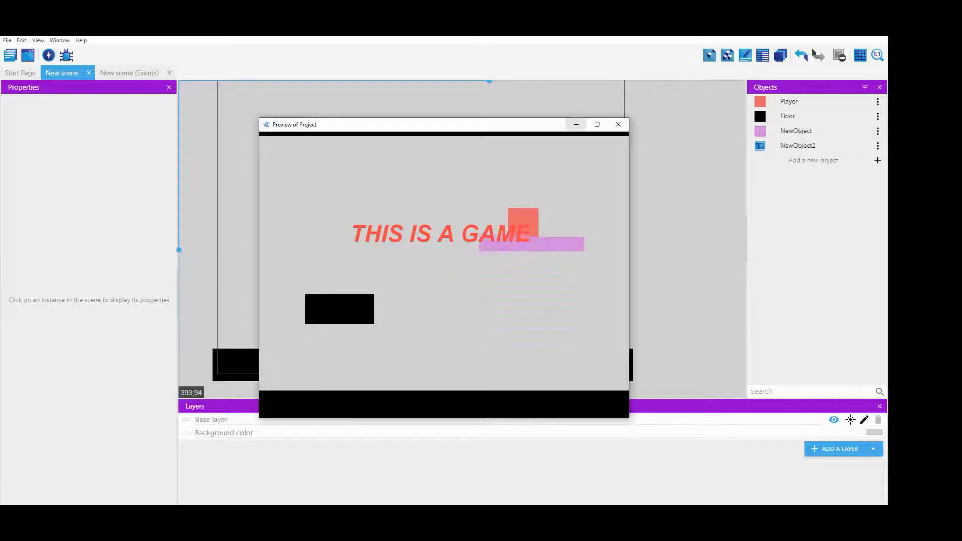
left_click(618, 124)
- Examine the modification sign settings of NewObject's Y position and X position actions in the scene events
left_click(129, 72)
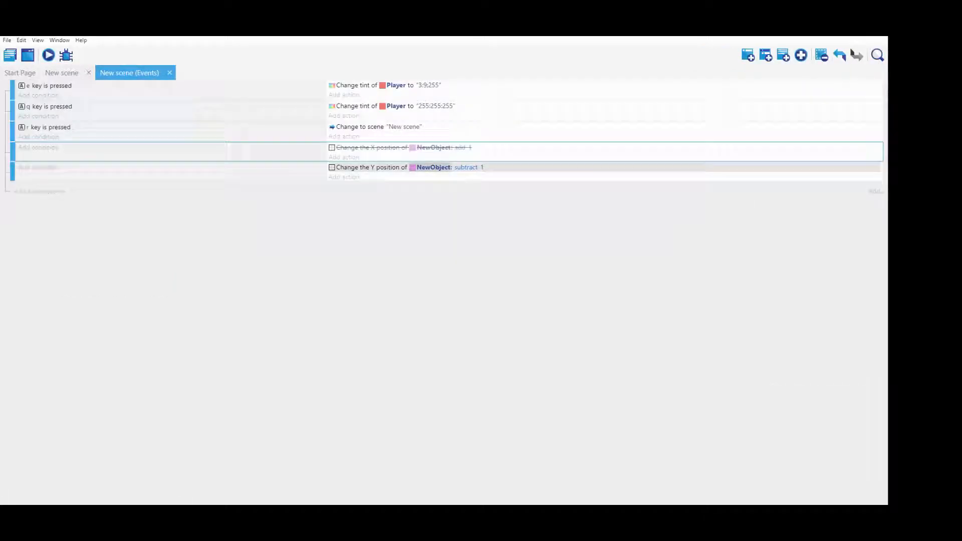
left_click(466, 167)
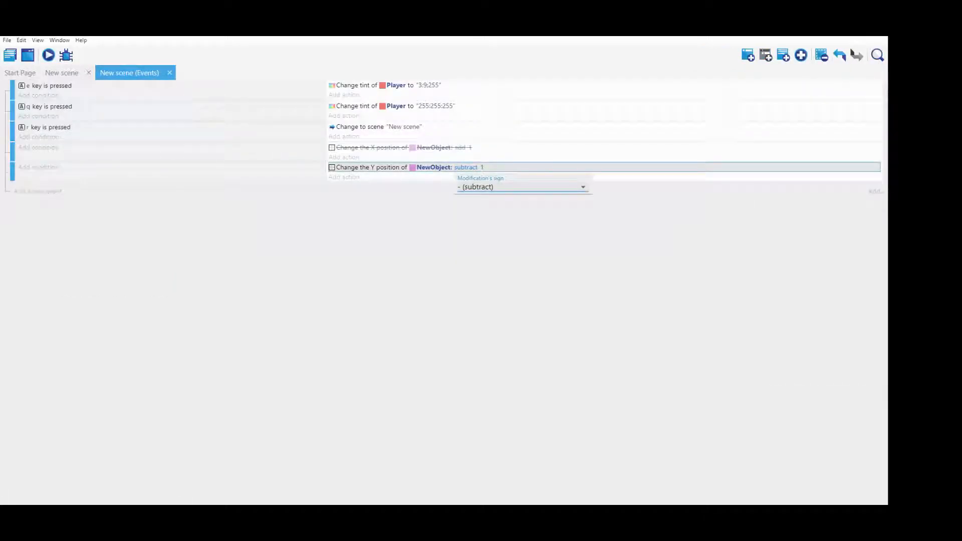
key("Return")
left_click(459, 147)
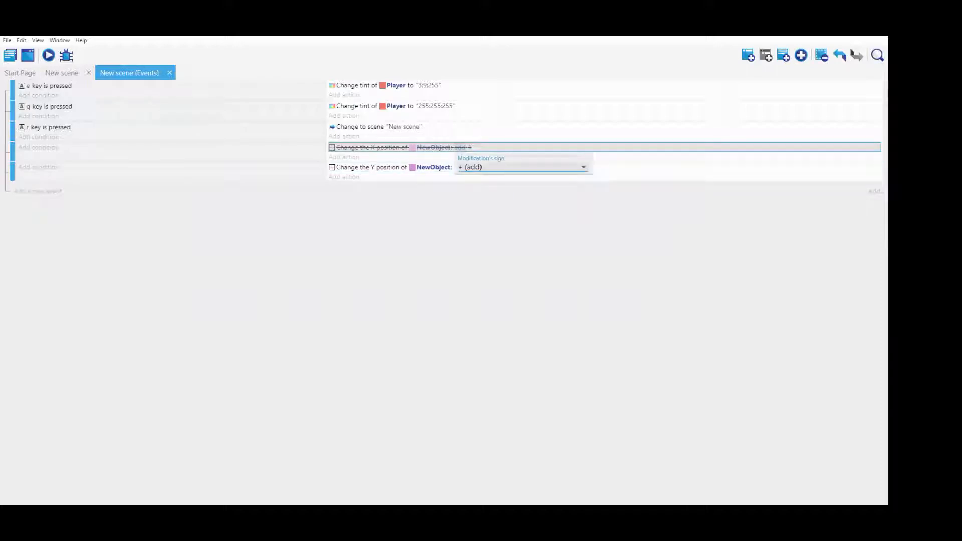
left_click(474, 168)
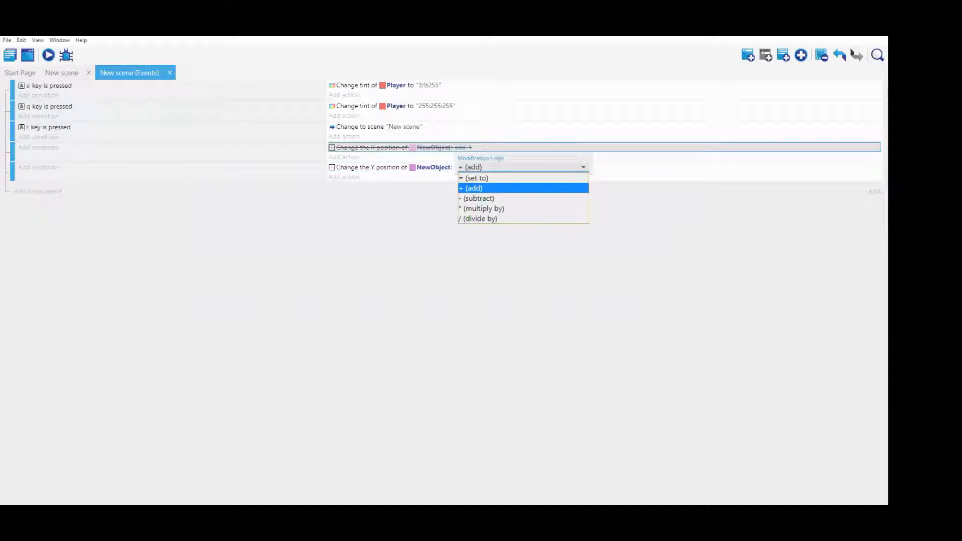
key("Escape")
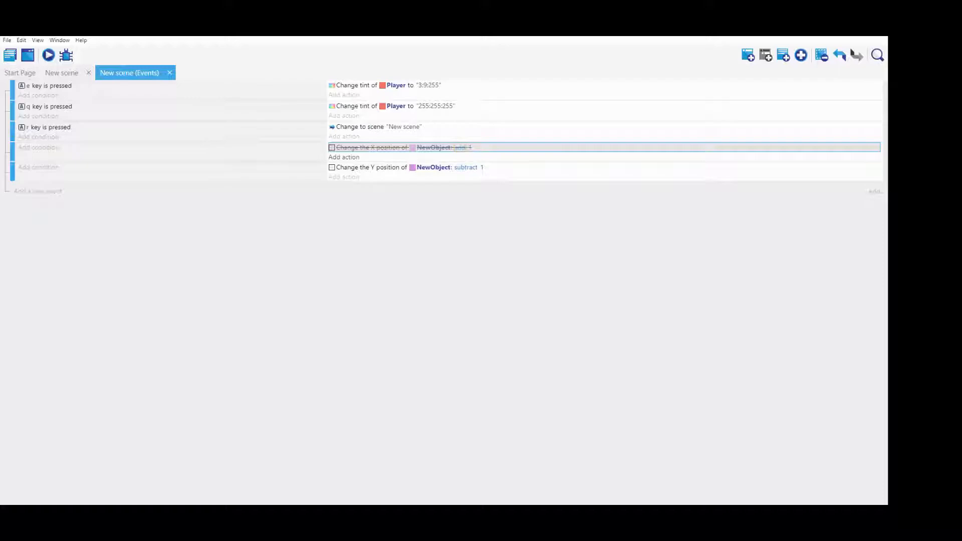
- Toggle the disabled state of the event that adds 1 to NewObject's X position, leaving it enabled
left_click(170, 152)
right_click(434, 157)
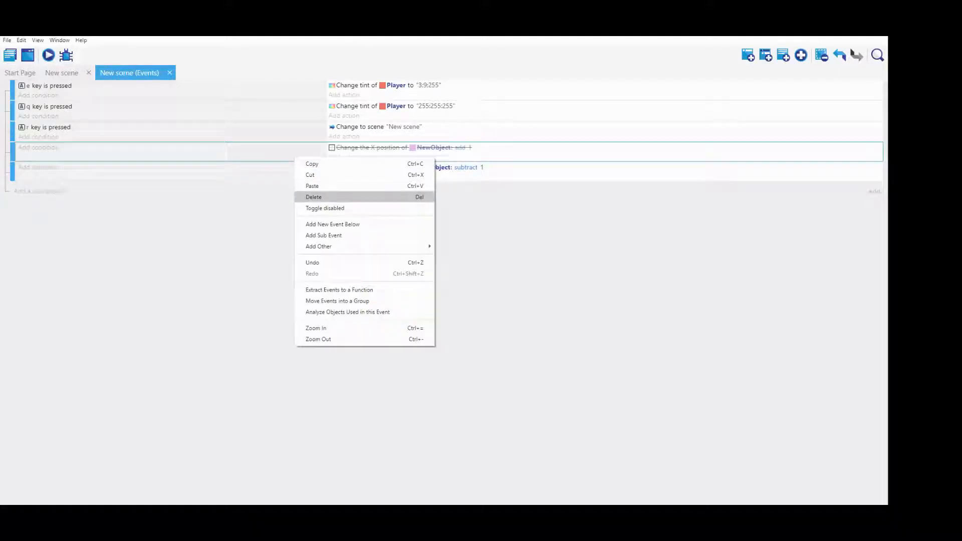
left_click(350, 206)
right_click(288, 152)
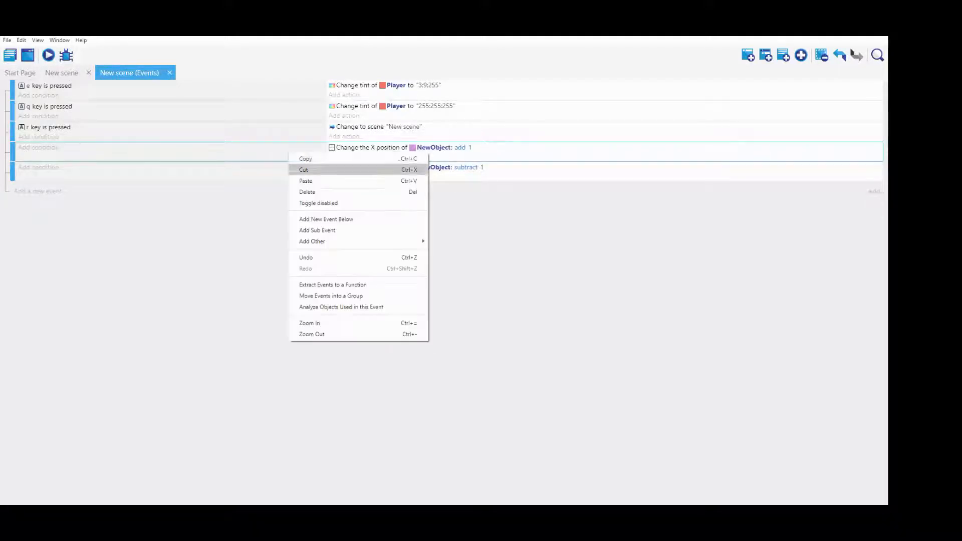
left_click(320, 202)
right_click(300, 147)
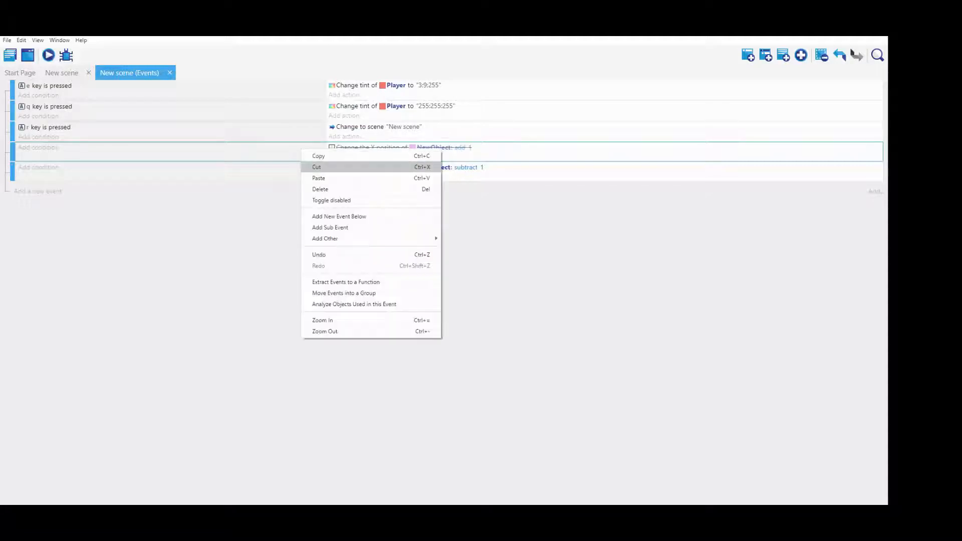
left_click(320, 200)
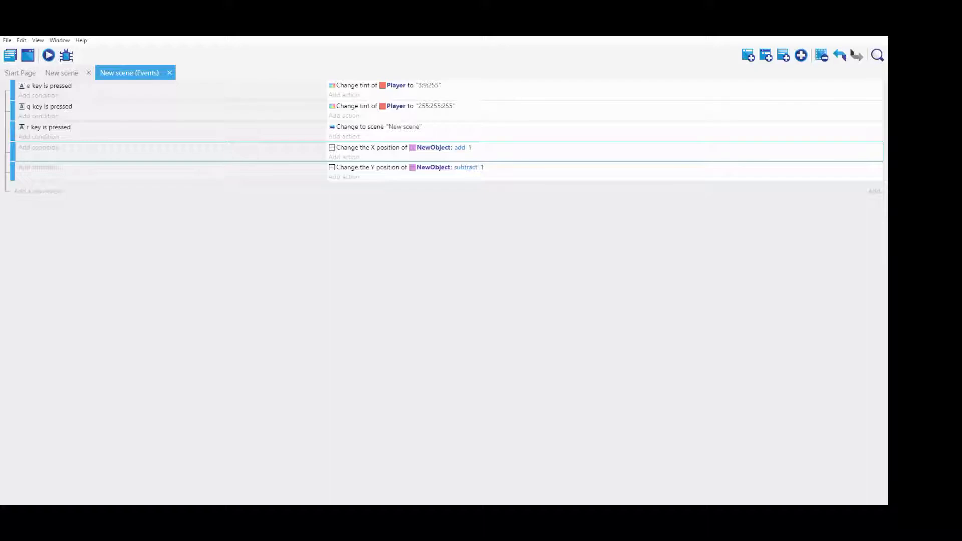
- Move the purple platform in the scene so that it sits directly below the player, above the floor
left_click(62, 73)
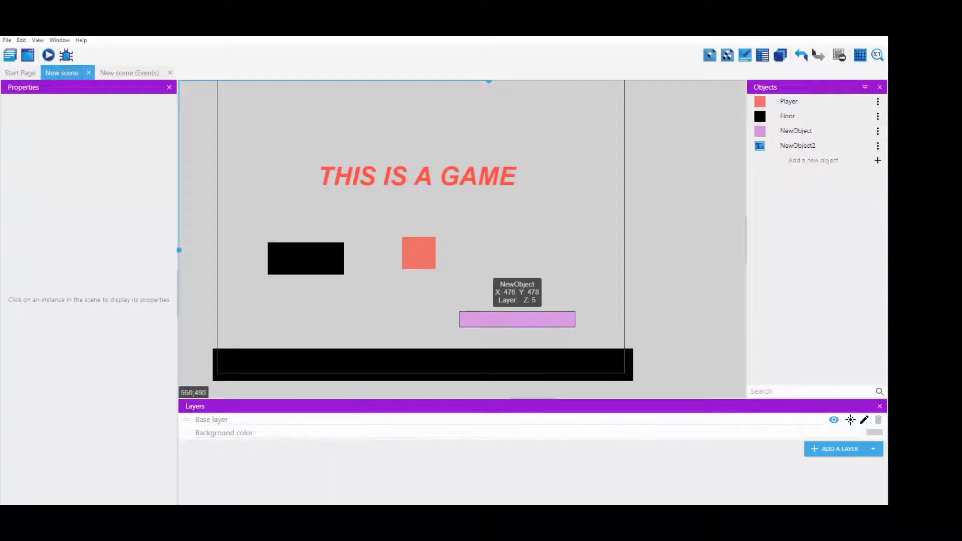
left_click_drag(501, 320, 403, 319)
left_click(404, 288)
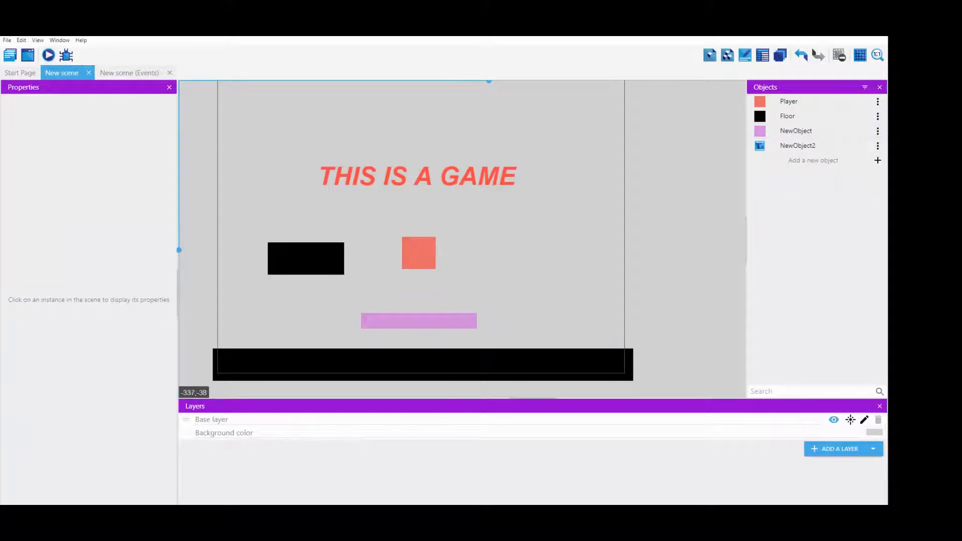
- Preview the scene, ride the diagonally moving purple platform with the player, jump off it, and close the preview
left_click(48, 55)
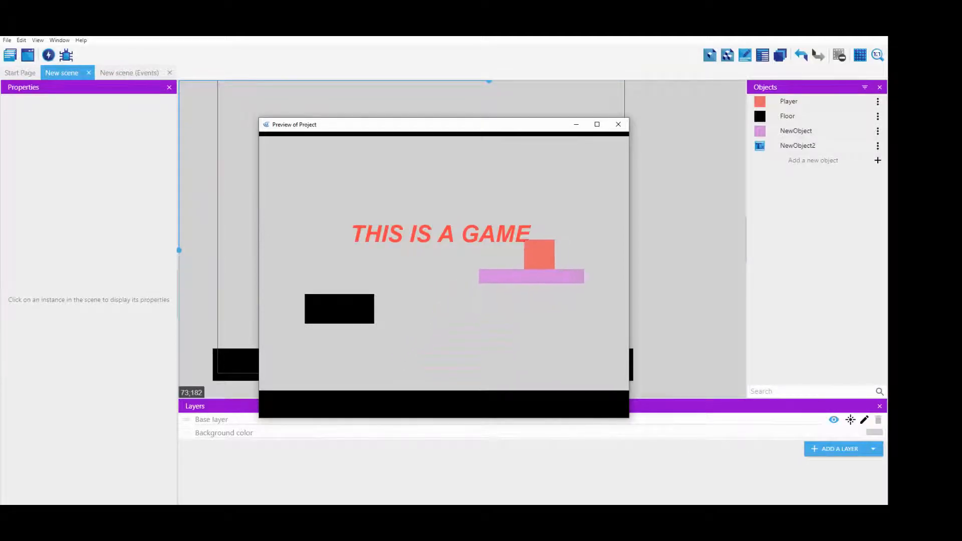
key("space")
key("Left")
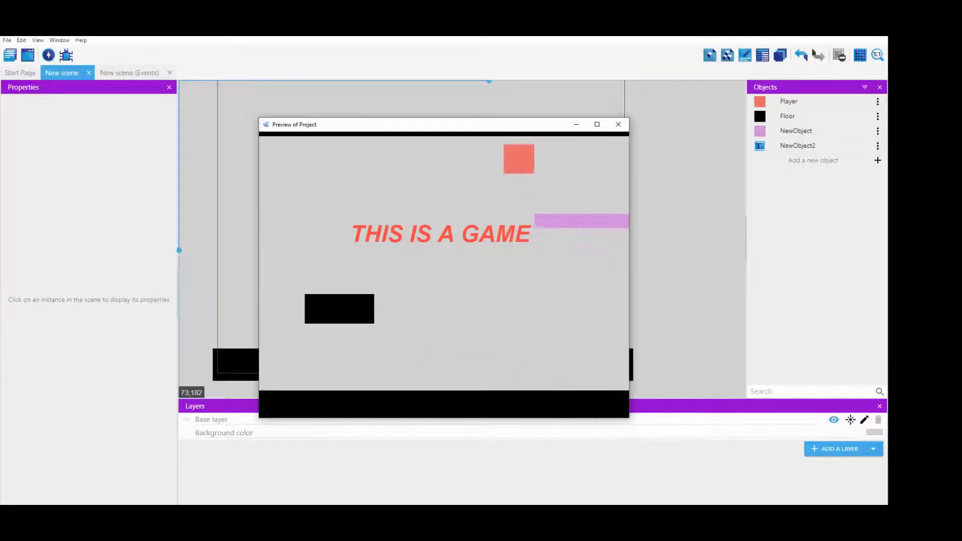
left_click(618, 124)
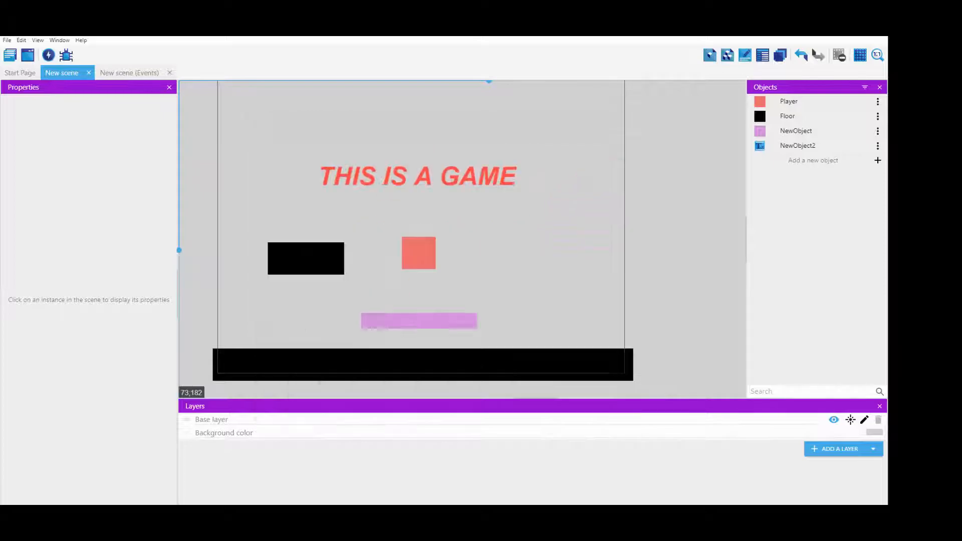
- Disable the scene event that adds 1 to NewObject's X position
left_click(129, 73)
right_click(282, 156)
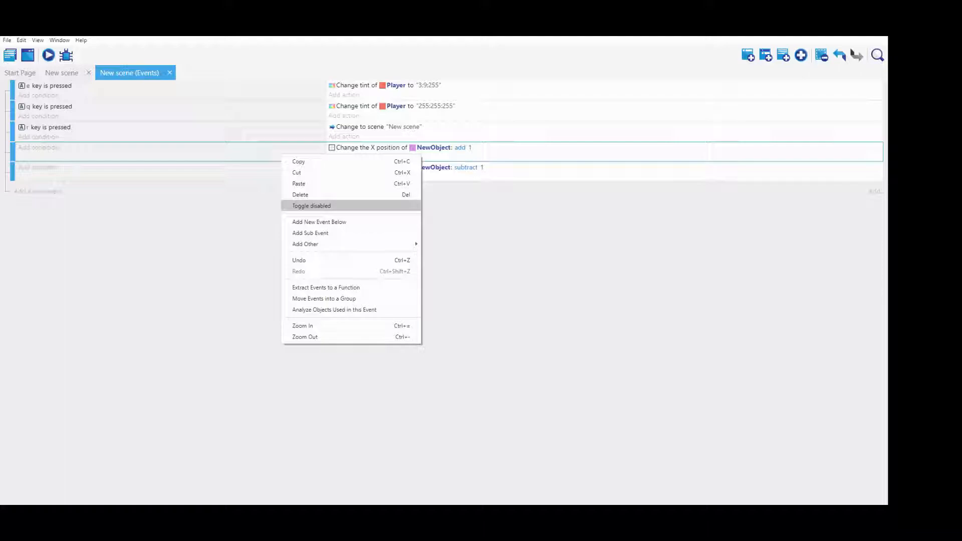
left_click(311, 205)
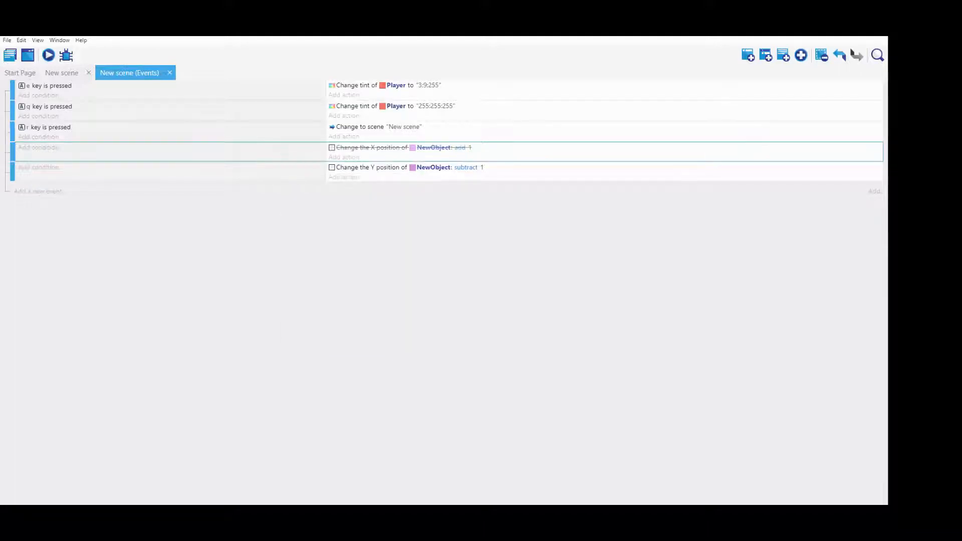
- Preview the scene, jump with the player on the vertically moving platform, and close the preview
left_click(48, 55)
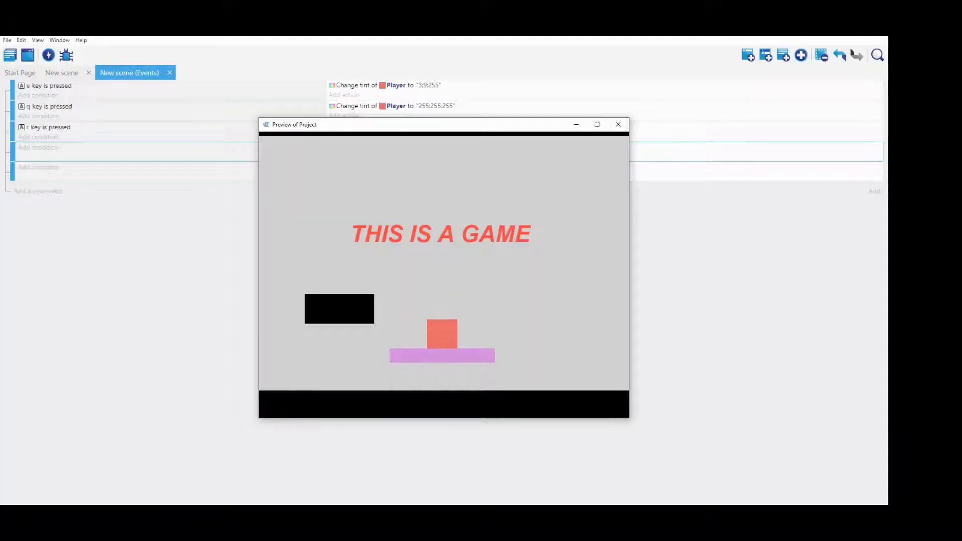
key("space")
key("space")
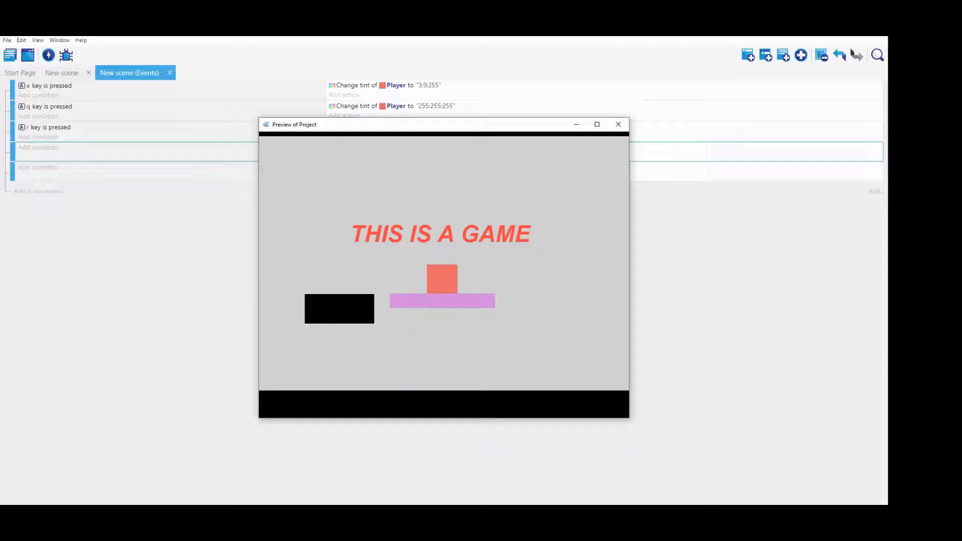
left_click(618, 124)
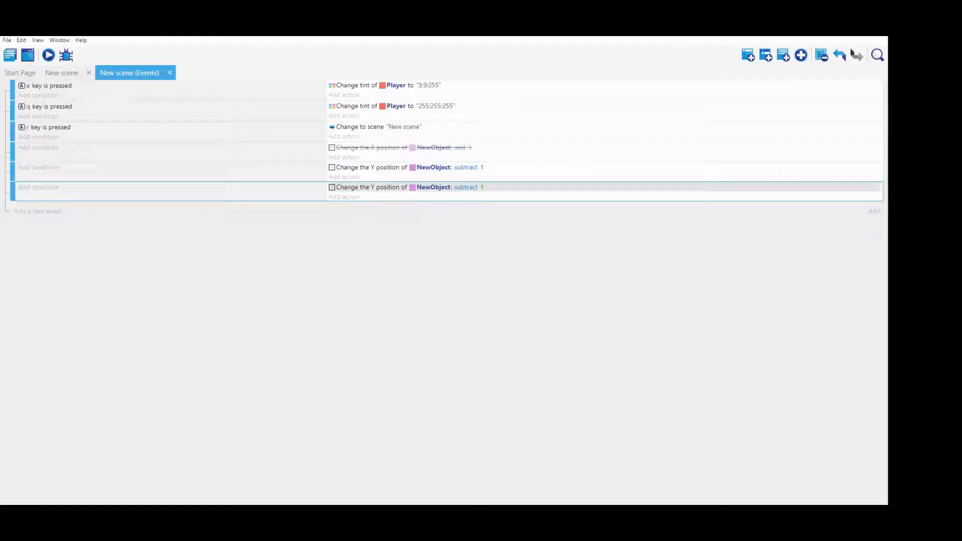
double_click(380, 187)
scroll(346, 251, "up", 1)
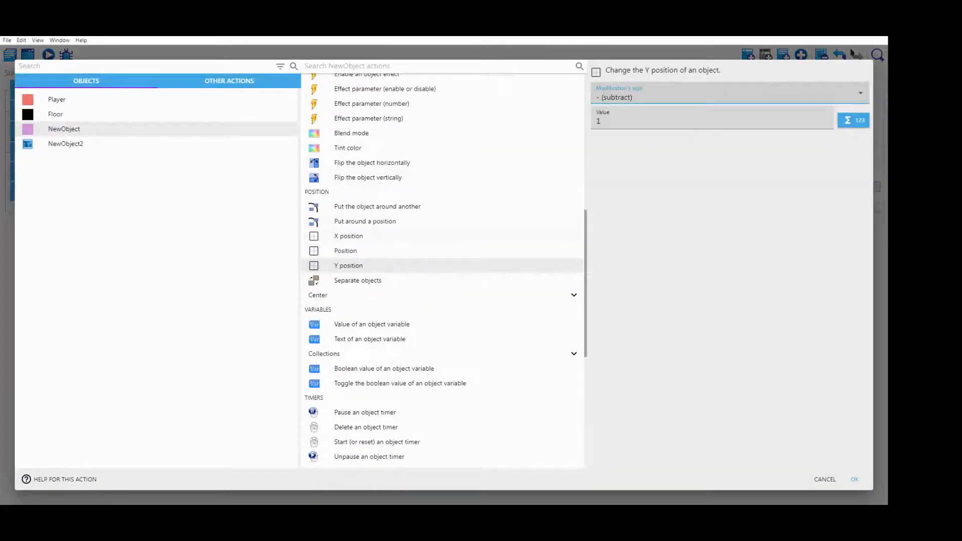
left_click(346, 250)
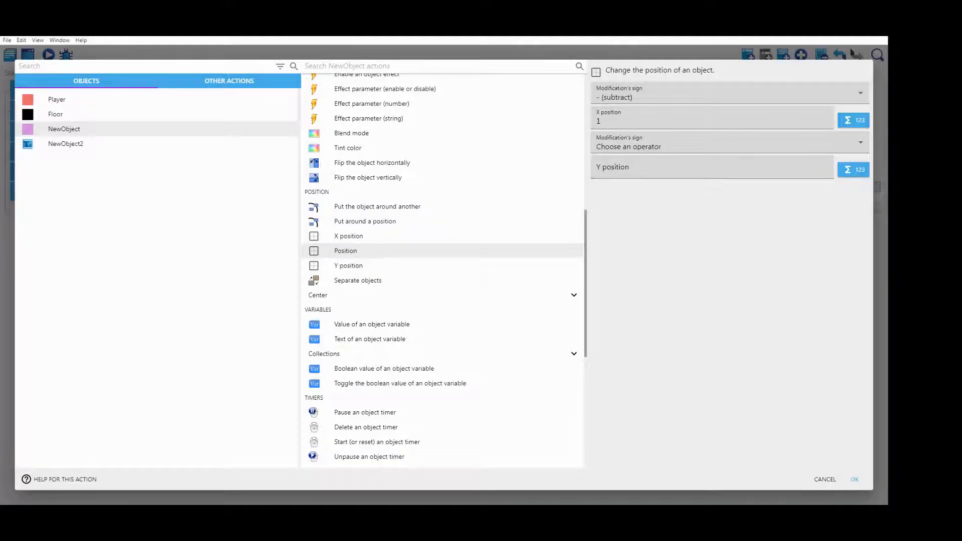
key("Escape")
left_click(401, 147)
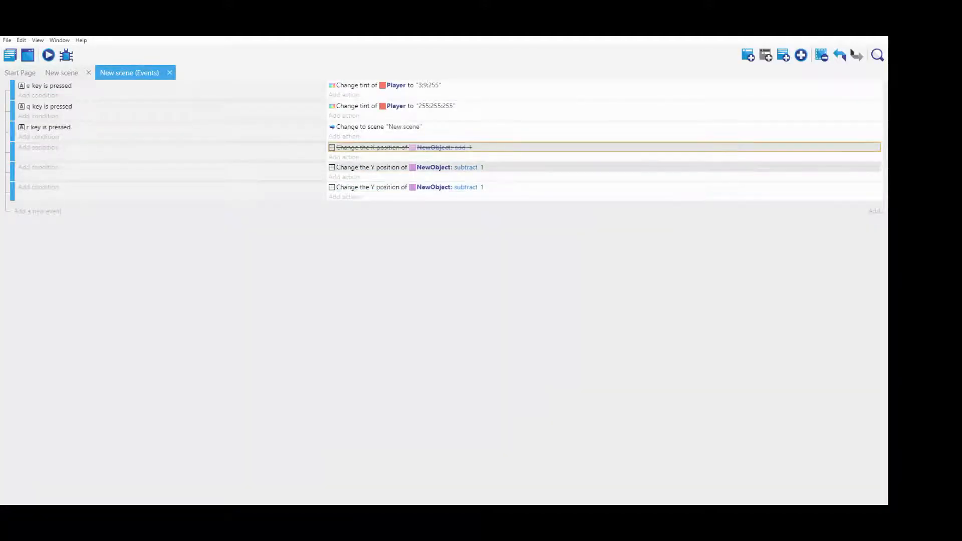
left_click(401, 167)
- Change the duplicated event's action to NewObject's Position, adding 1 on the X axis and subtracting 1 on the Y axis
double_click(401, 187)
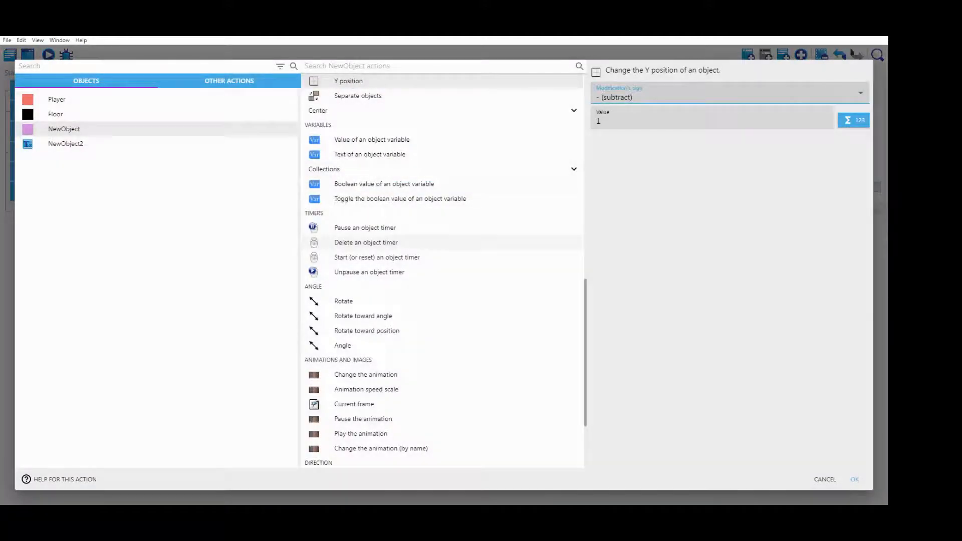
scroll(426, 237, "up", 3)
left_click(345, 204)
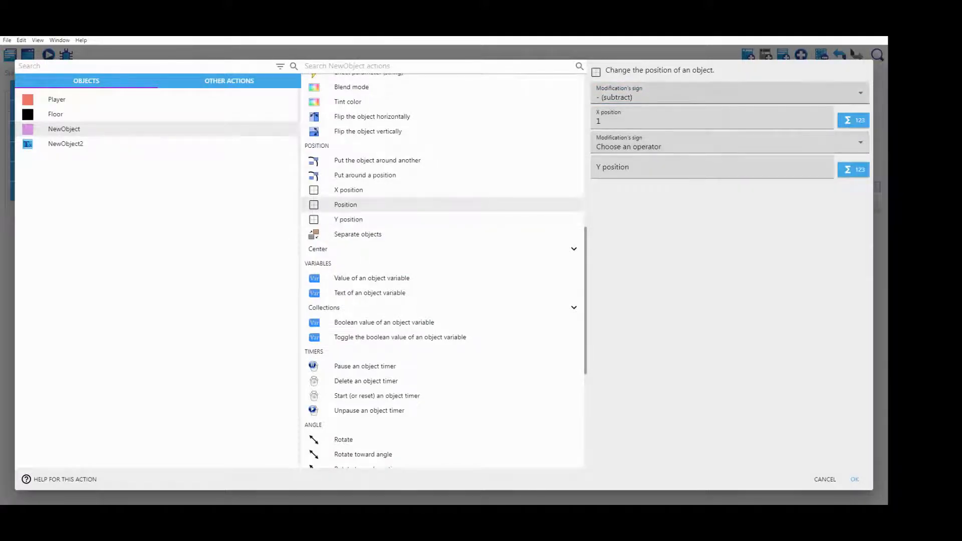
left_click(730, 93)
left_click(615, 109)
left_click(614, 95)
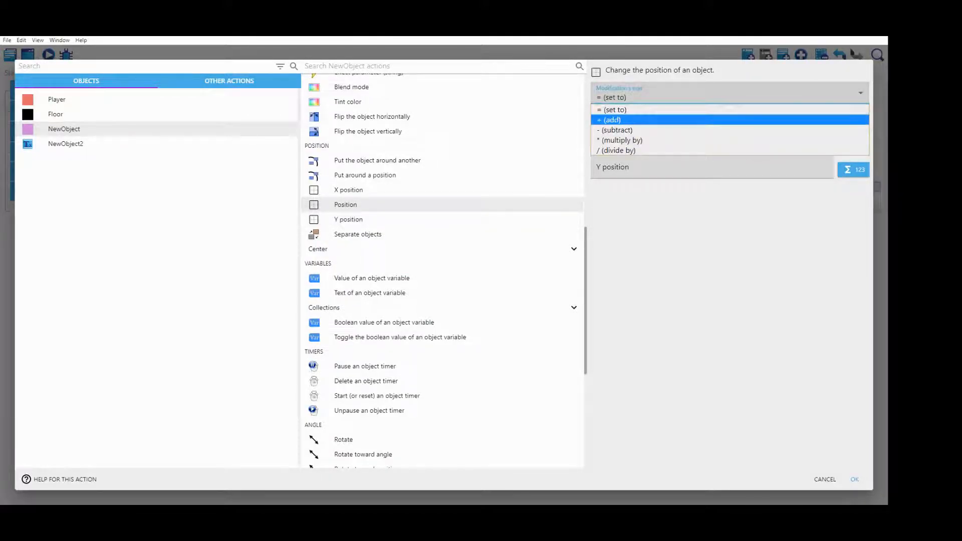
left_click(612, 119)
left_click(730, 143)
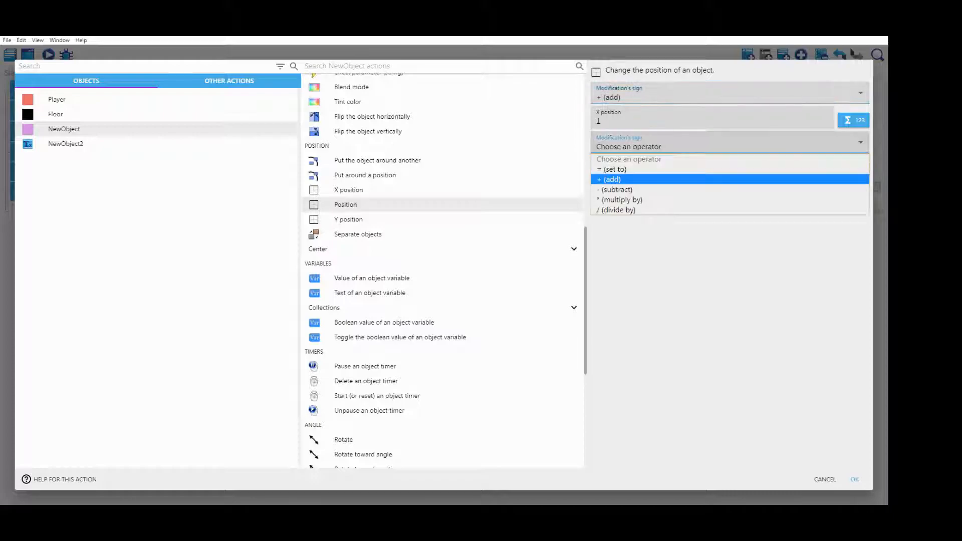
key("Return")
key("Tab")
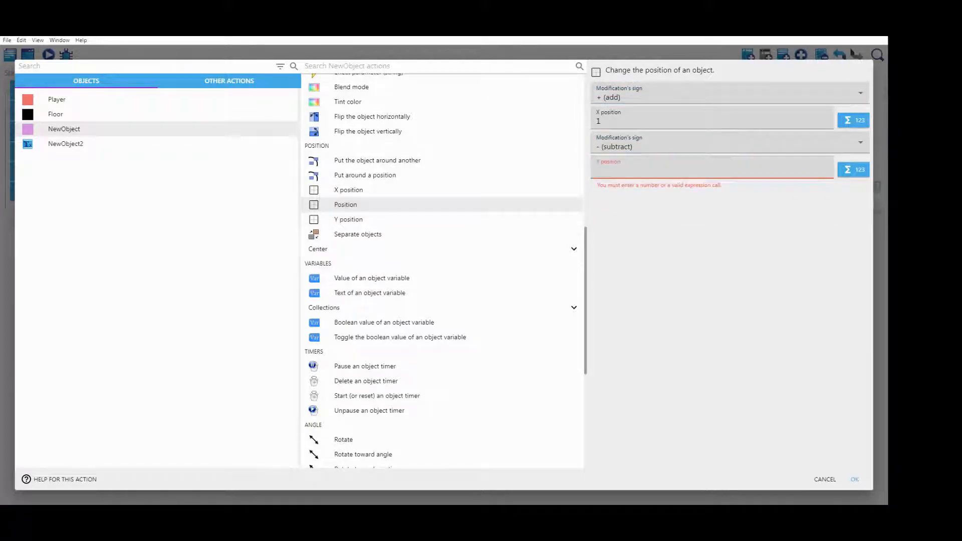
type("1")
key("Return")
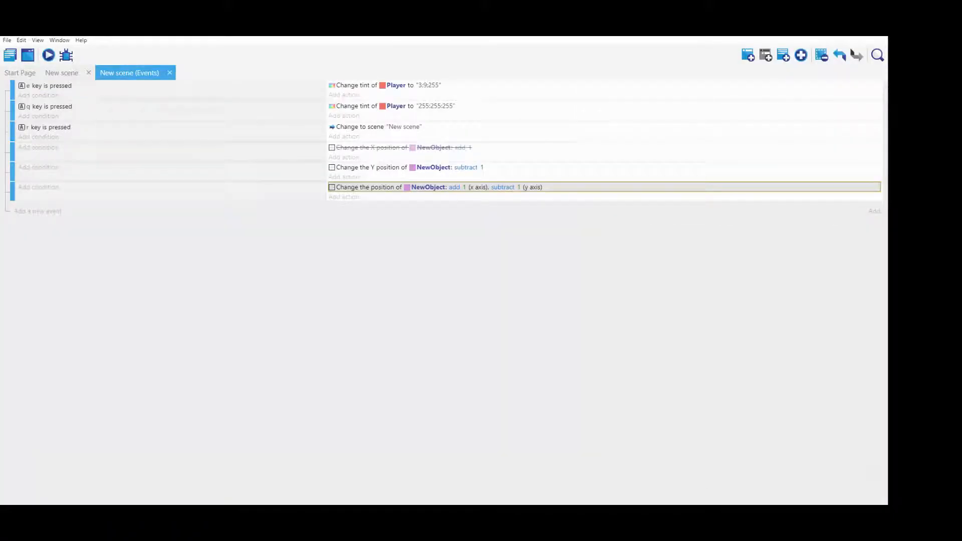
- Disable the event that subtracts 1 from NewObject's Y position
right_click(251, 175)
left_click(273, 226)
left_click(66, 55)
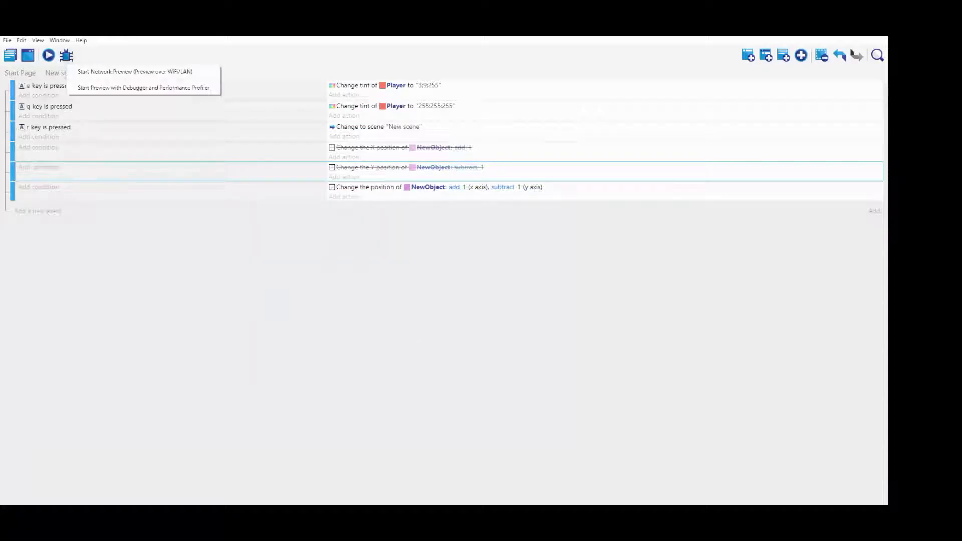
- Preview the scene to test the combined X and Y platform movement with the player on it, and close the preview
left_click(48, 55)
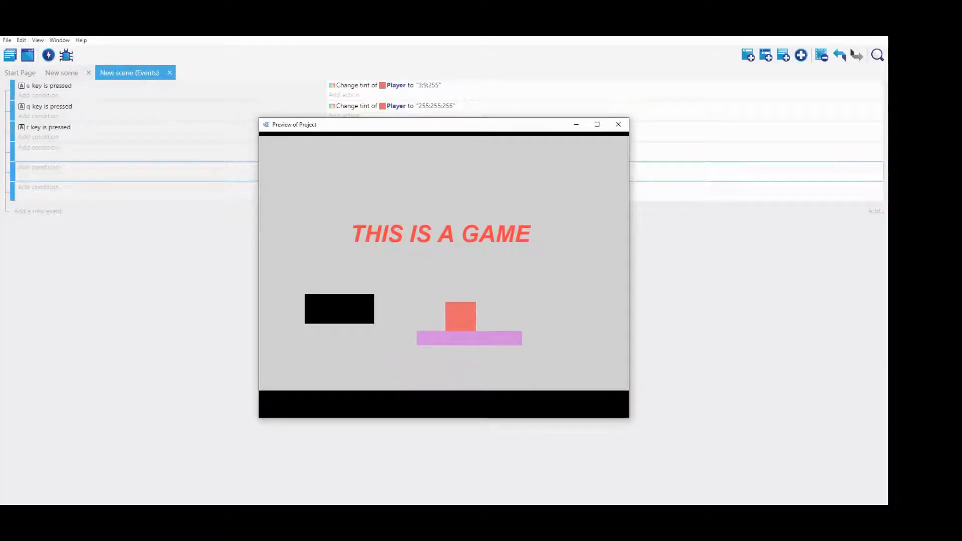
key("Right")
key("space")
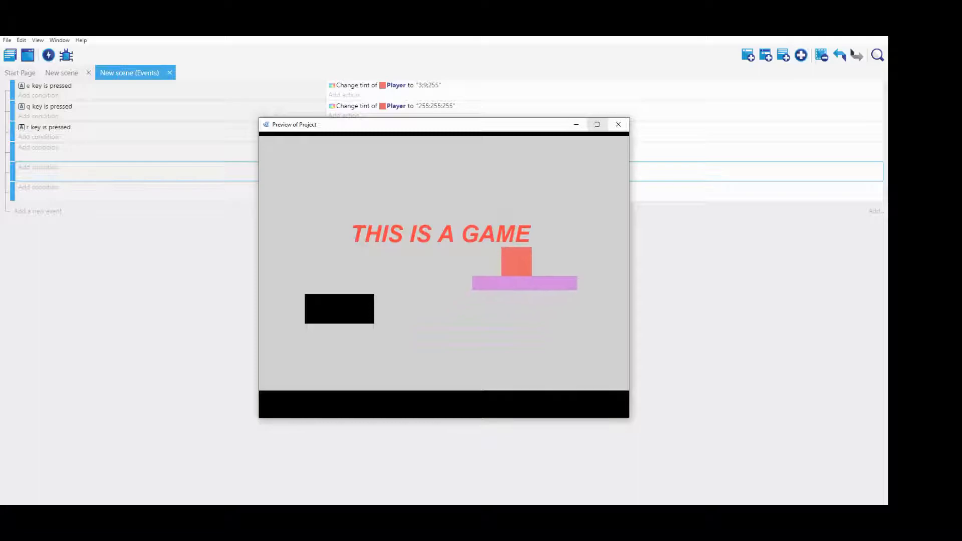
left_click(618, 124)
- Disable the event that changes NewObject's position on both axes
right_click(378, 198)
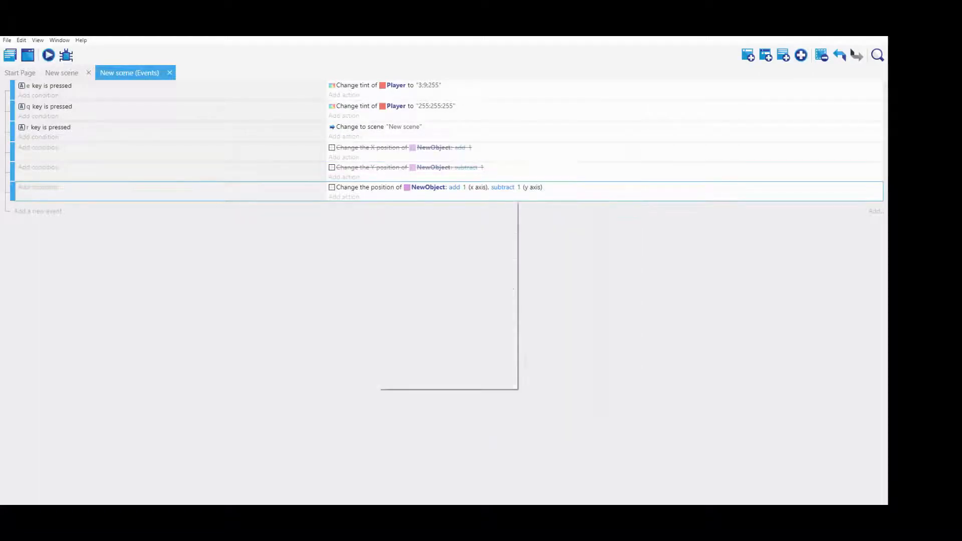
left_click(406, 278)
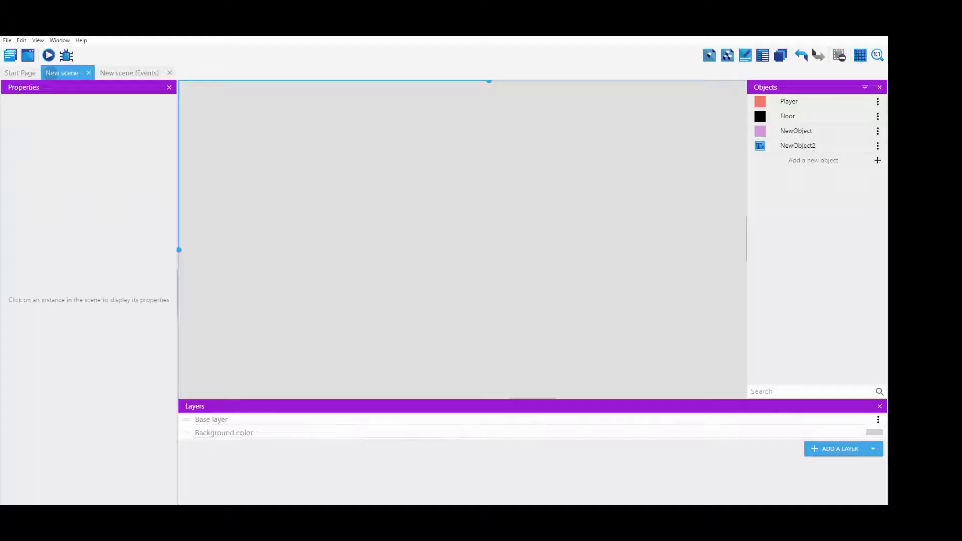
- Open the Player object's Player-1 animation image in the Piskel pixel editor
left_click(62, 72)
left_click(419, 253)
double_click(429, 252)
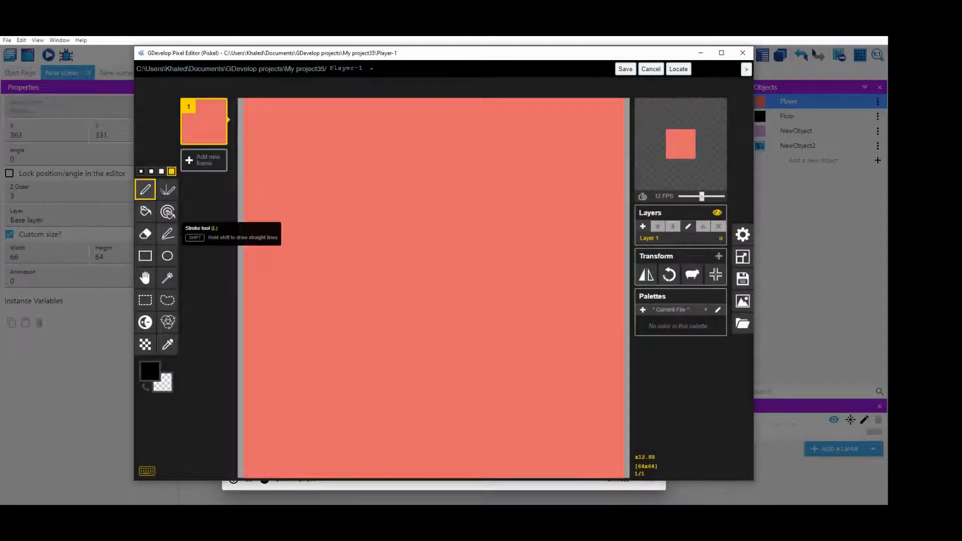
left_click(167, 211)
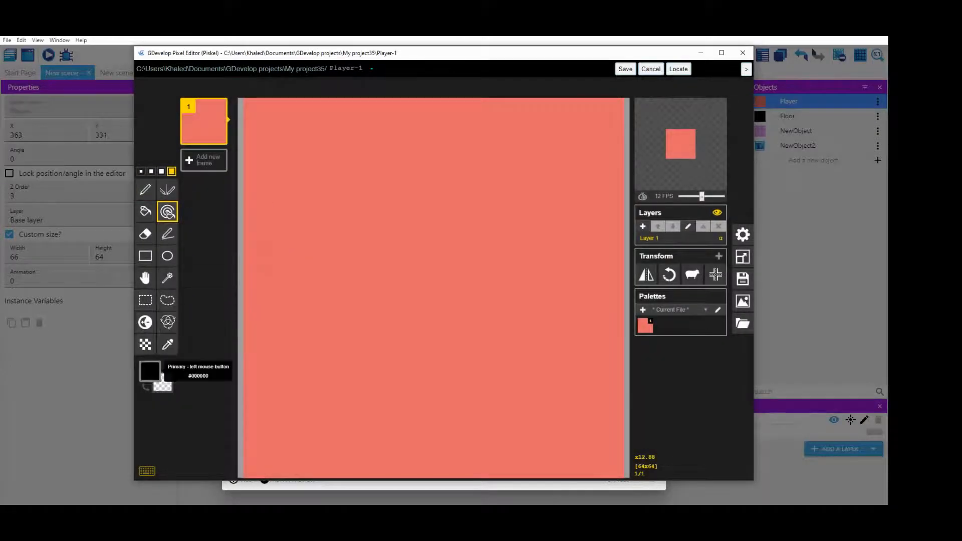
left_click(150, 371)
left_click(561, 178)
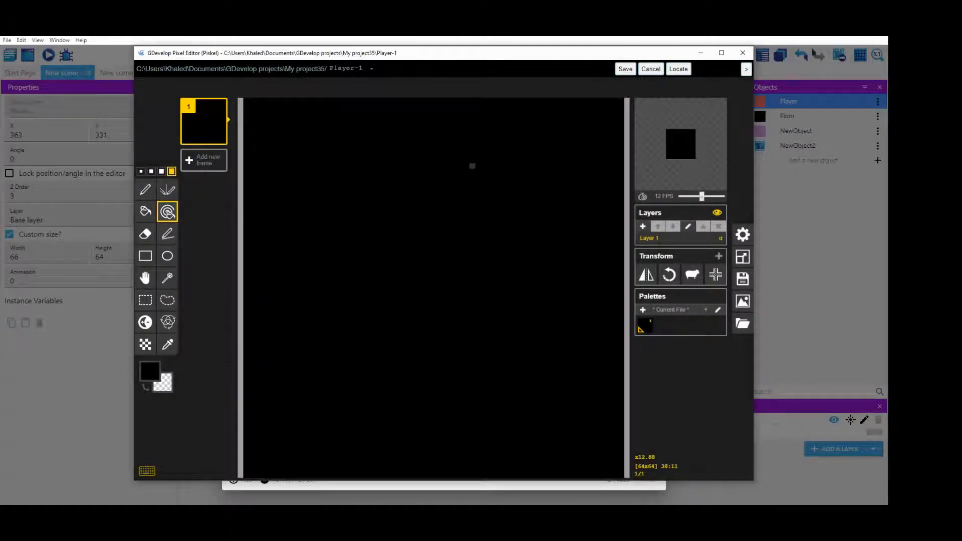
key("ctrl+z")
- Draw a black ring-shaped eye with a slanted eyebrow above it in the upper-right area of the Player image, and save and apply it
left_click(145, 189)
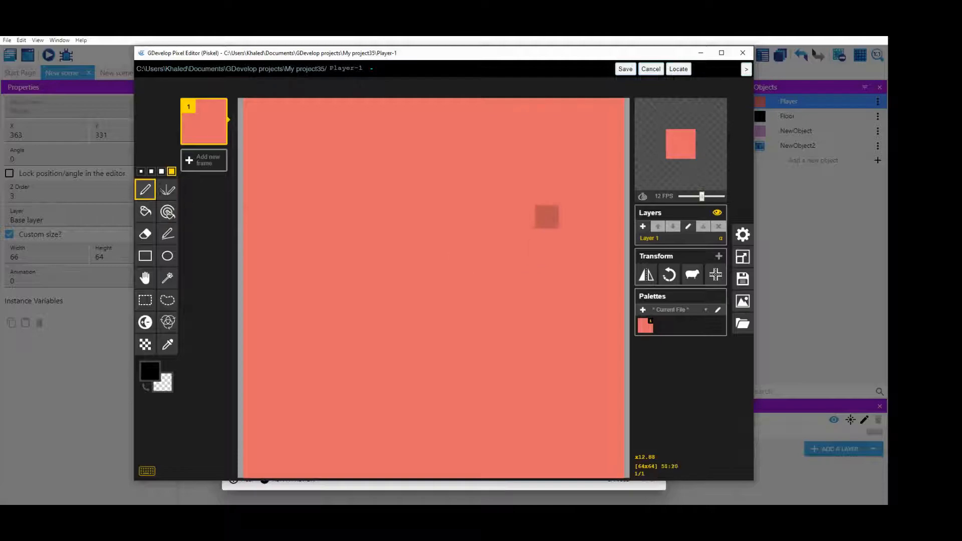
mouse_move(556, 183)
left_mouse_down()
mouse_move(538, 170)
mouse_move(561, 295)
mouse_move(561, 183)
left_mouse_up()
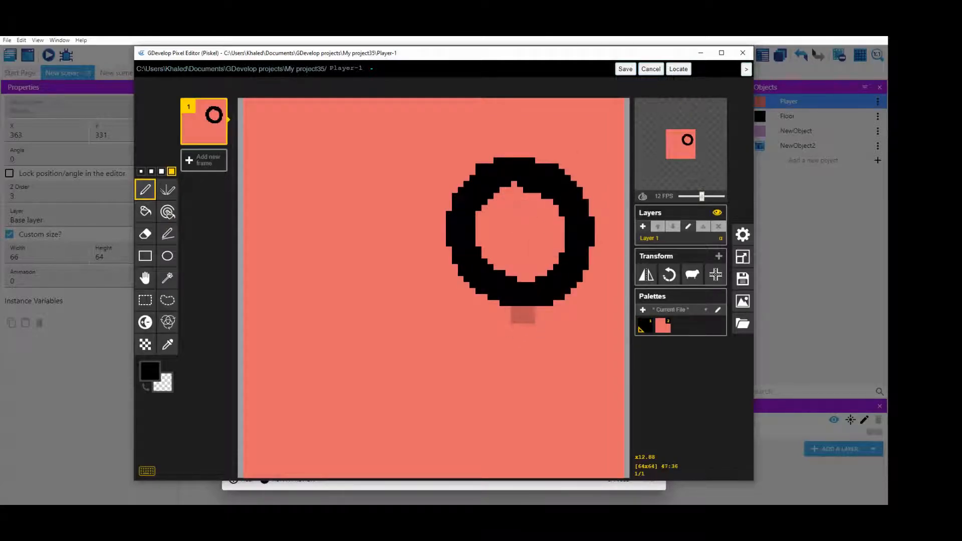
mouse_move(552, 121)
left_mouse_down()
mouse_move(481, 121)
mouse_move(557, 149)
left_mouse_up()
key("ctrl+z")
key("ctrl+z")
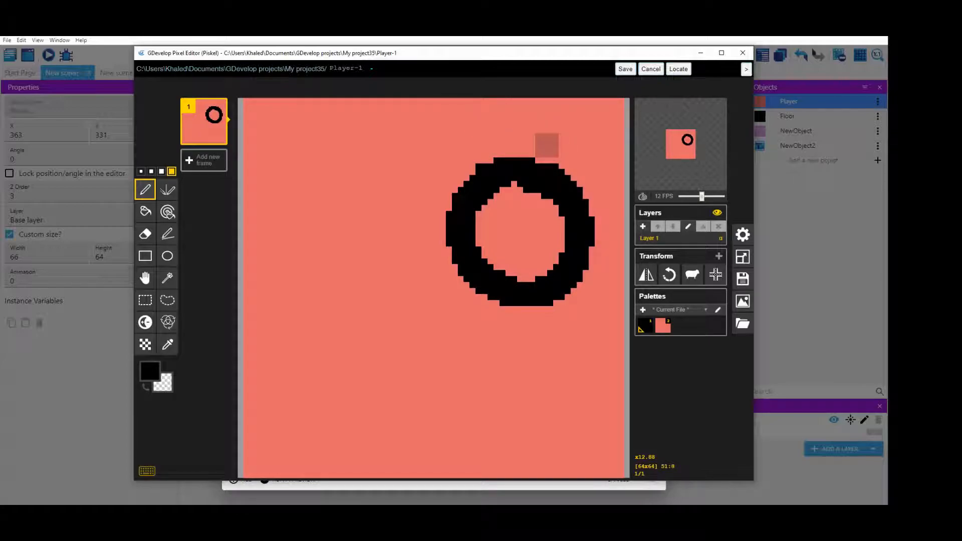
left_click_drag(505, 115, 589, 151)
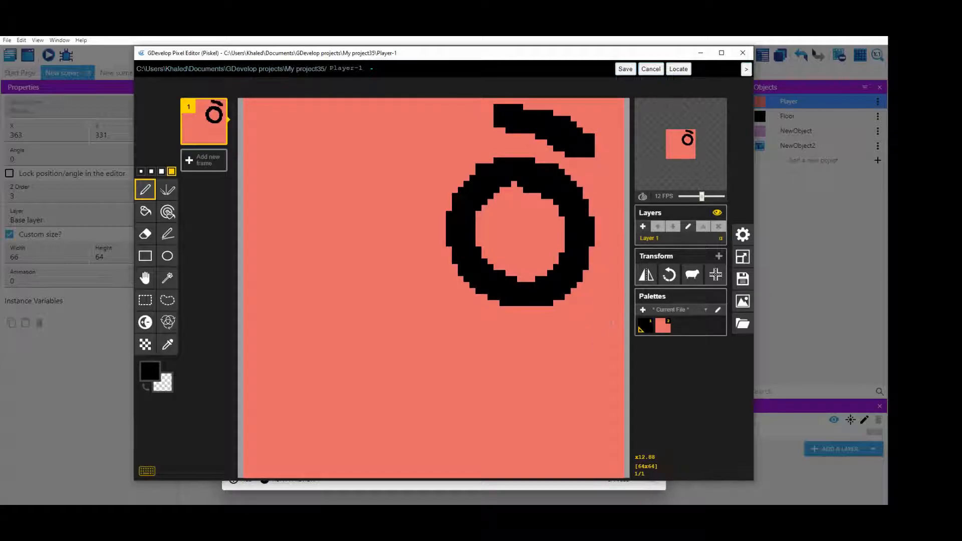
key("ctrl+z")
key("ctrl+z")
left_click_drag(528, 116, 589, 152)
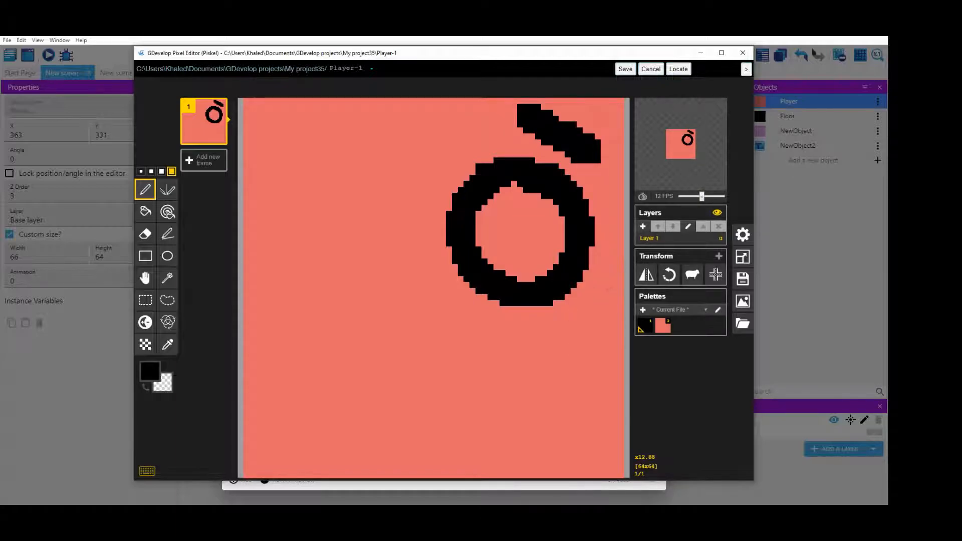
left_click(624, 69)
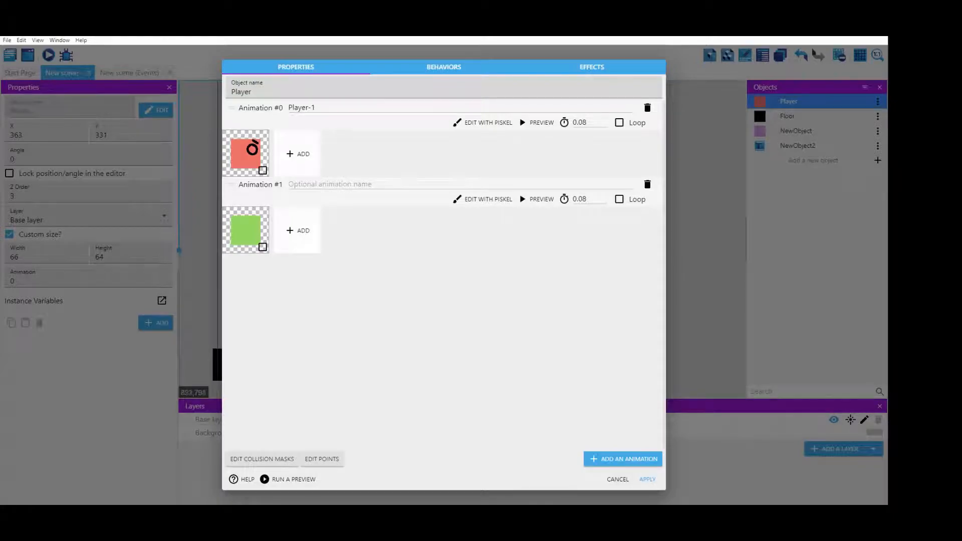
left_click(646, 478)
left_click(501, 270)
left_click(426, 258)
mouse_move(424, 260)
left_mouse_down()
mouse_move(436, 270)
mouse_move(431, 264)
left_mouse_up()
left_click(463, 265)
left_click(380, 220)
- Add an empty event at the end of the scene events and browse the Player object's available actions
left_click(129, 72)
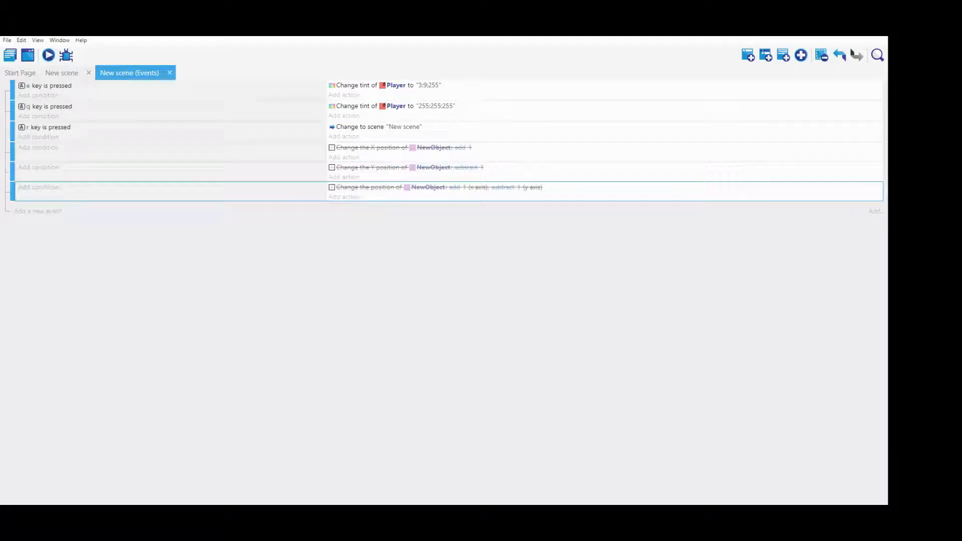
left_click(748, 54)
left_click(344, 206)
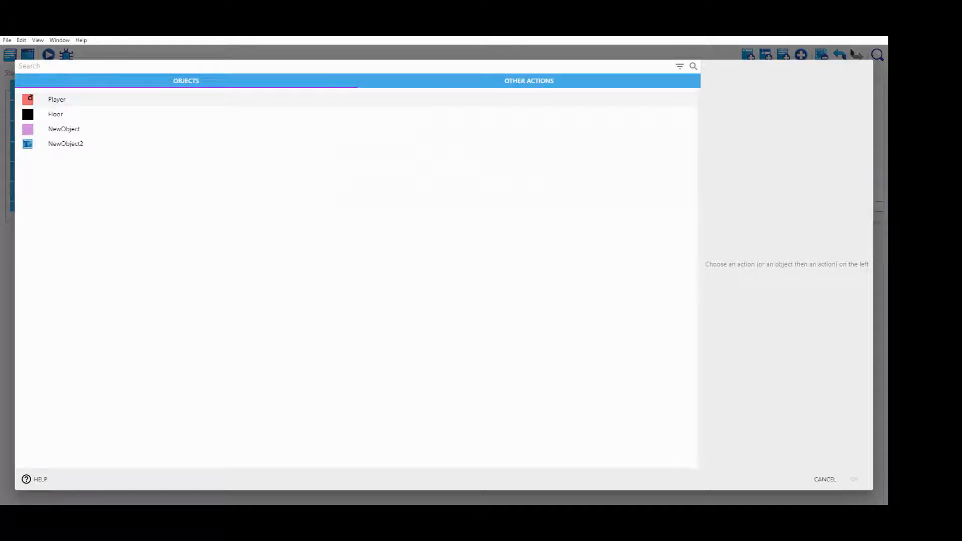
left_click(56, 99)
scroll(451, 200, "down", 5)
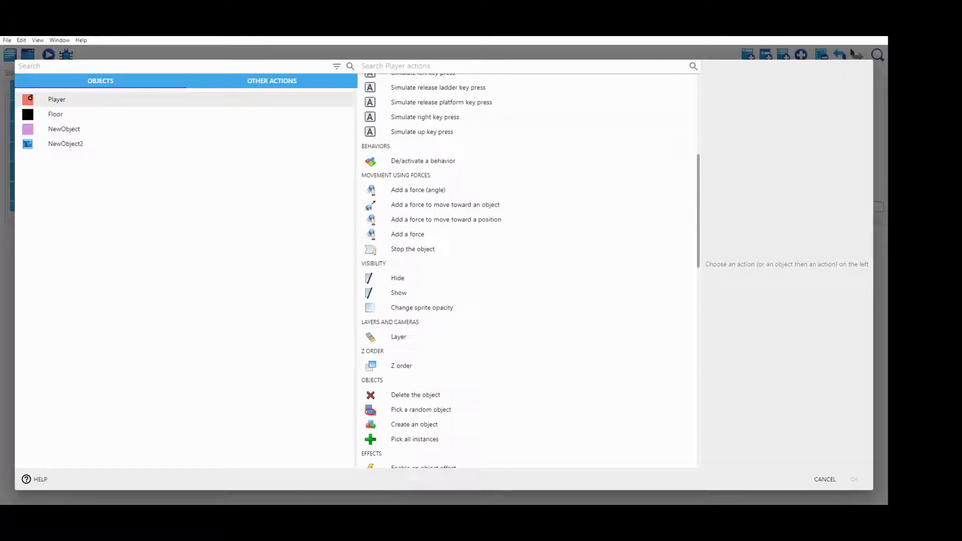
scroll(436, 291, "up", 6)
key("Escape")
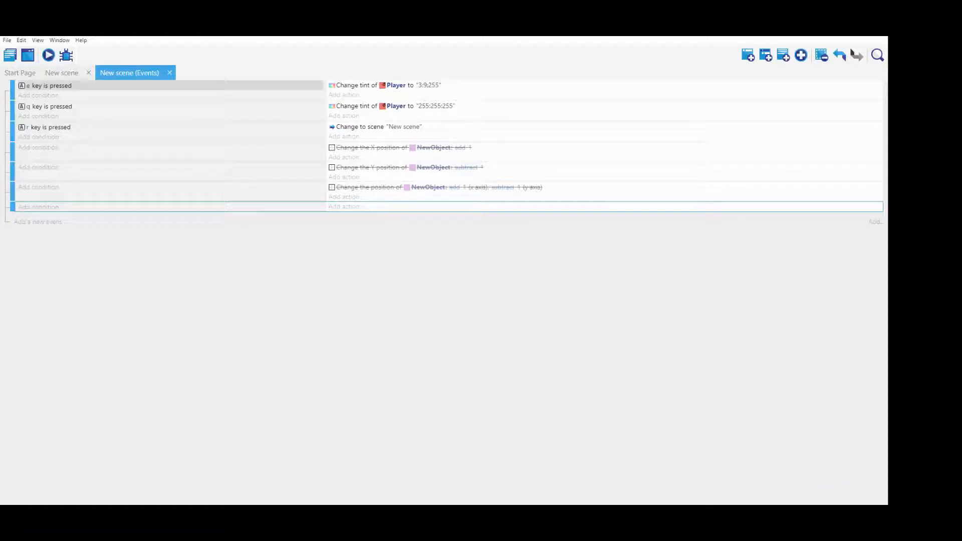
left_click(61, 72)
left_click(429, 261)
left_click(393, 248)
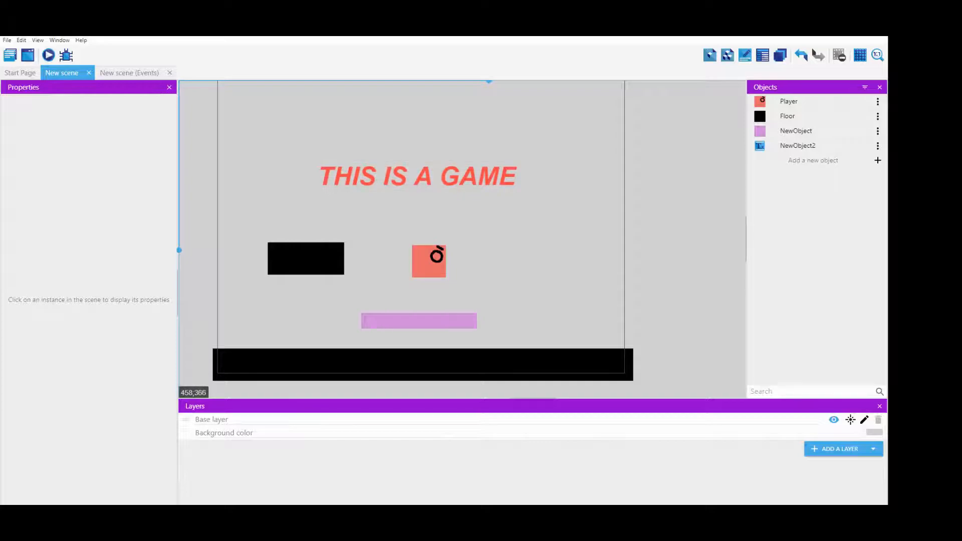
left_click(129, 73)
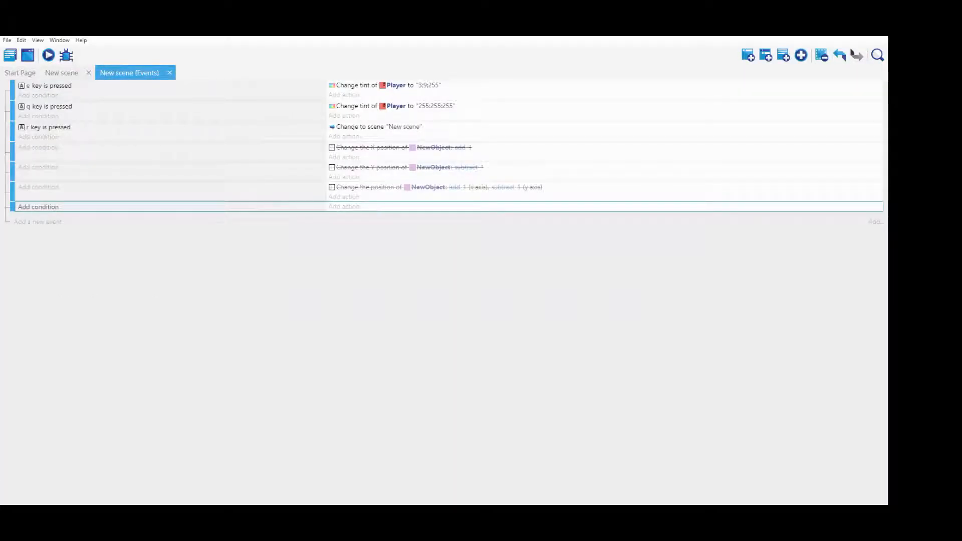
- Copy the "e key is pressed" condition into the empty last event and set its key to Left
right_click(56, 85)
left_click(70, 90)
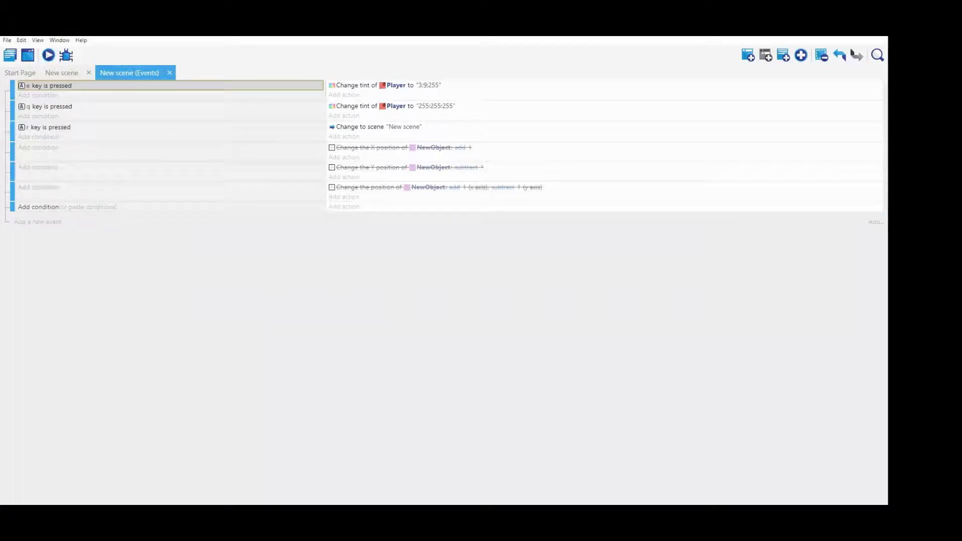
left_click(88, 207)
left_click(28, 207)
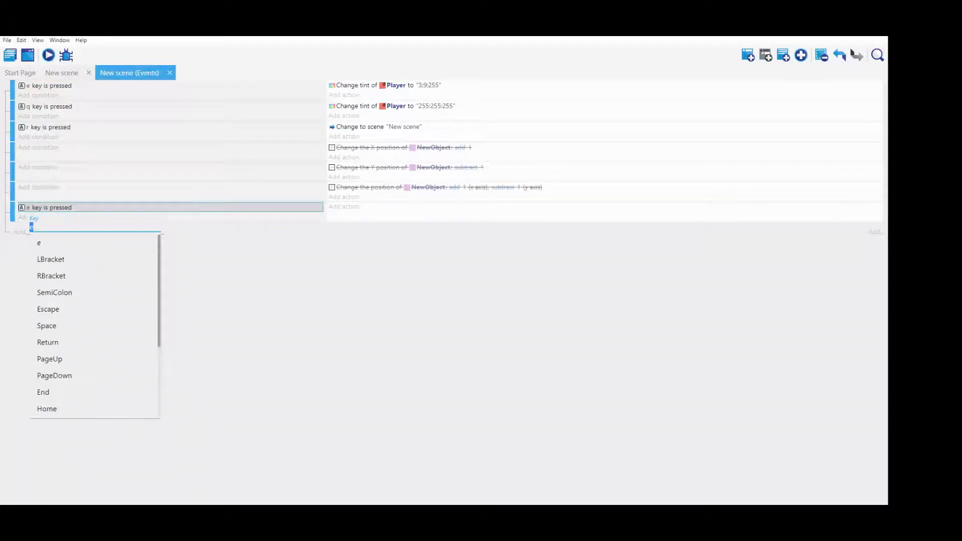
type("right")
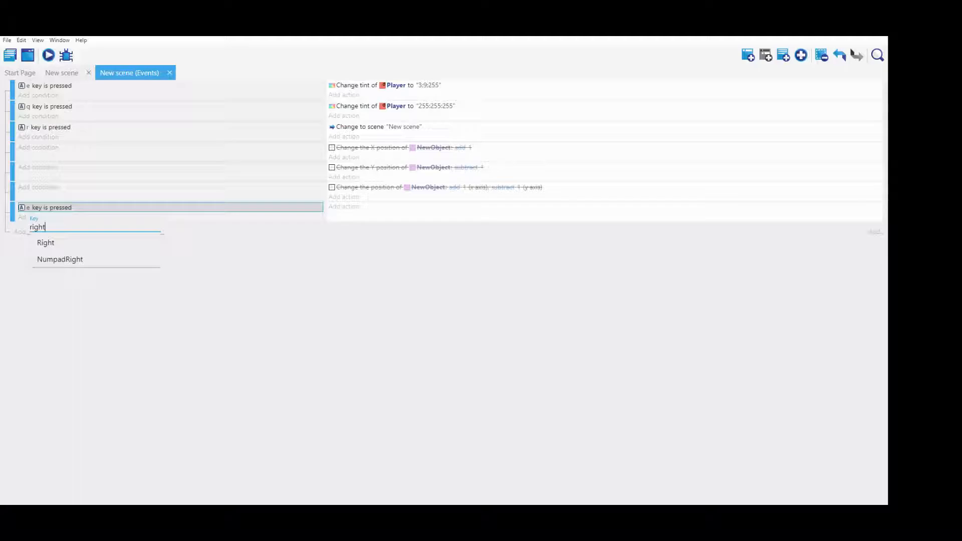
key("Return")
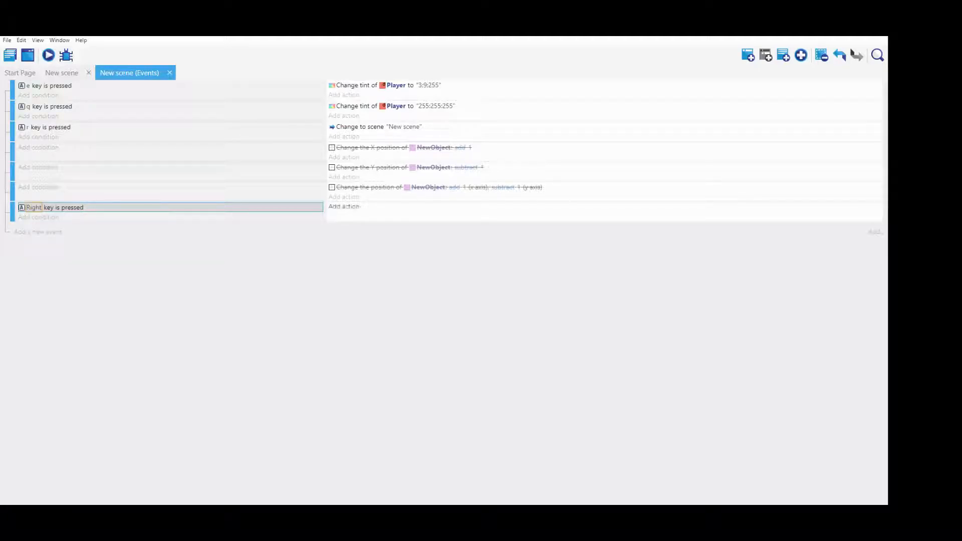
left_click(34, 207)
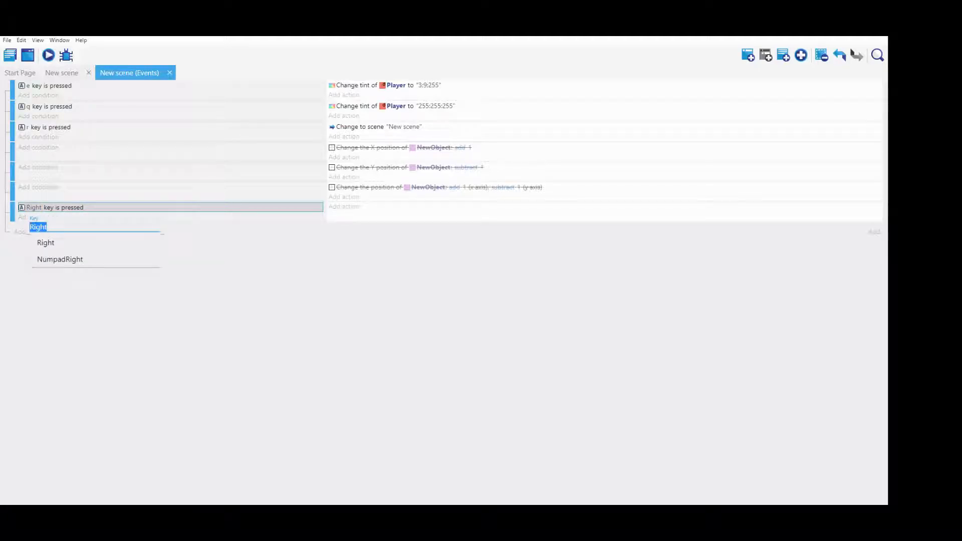
type("left")
key("Return")
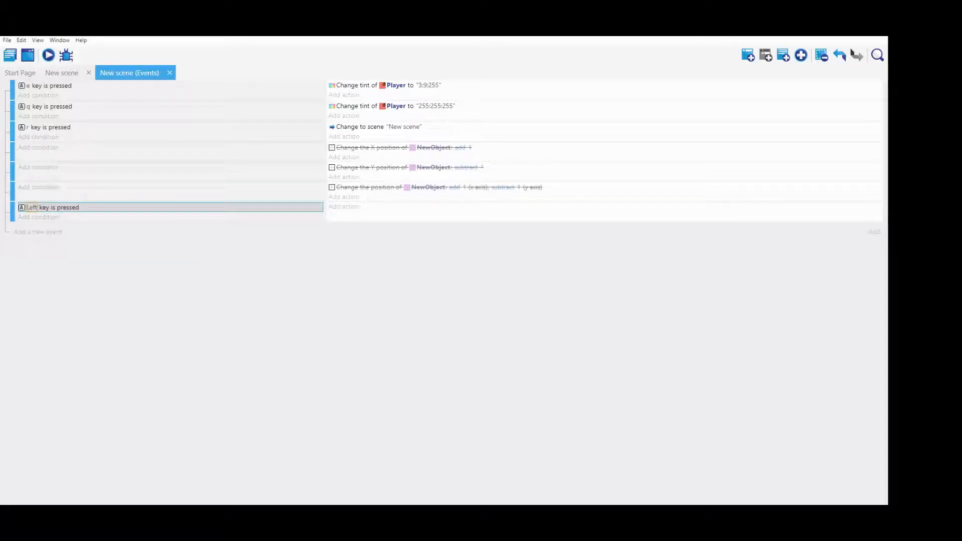
- Add an action to the Left key event that flips the Player object horizontally, with flipping activated
left_click(344, 206)
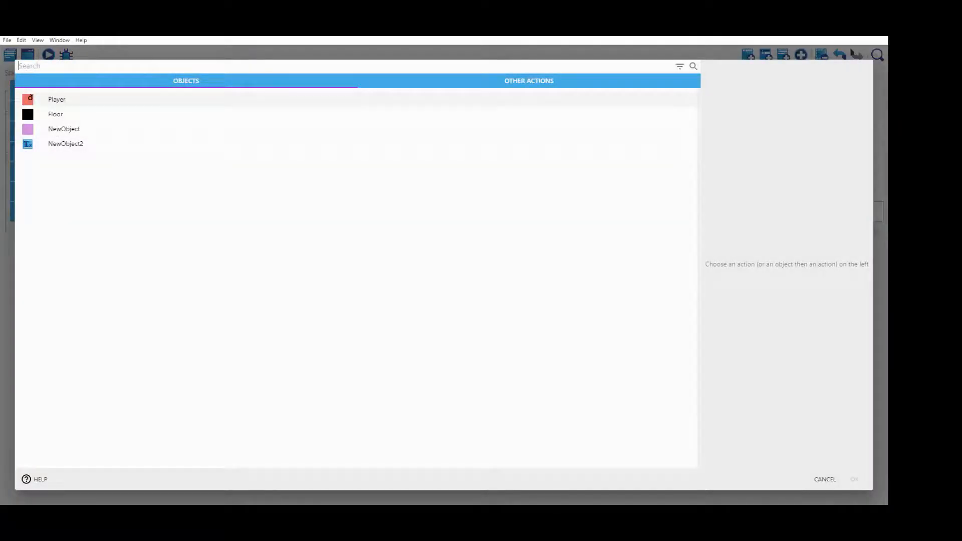
left_click(56, 99)
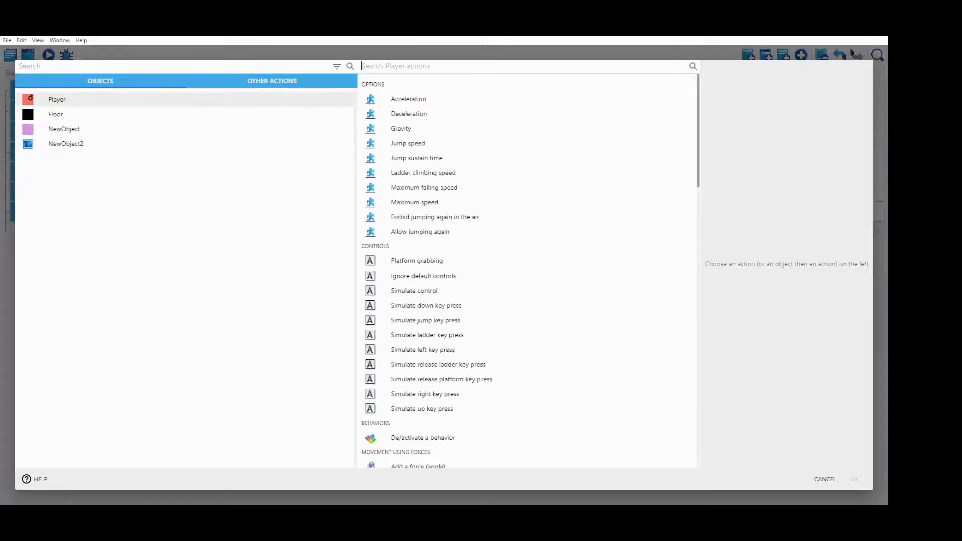
scroll(525, 270, "down", 15)
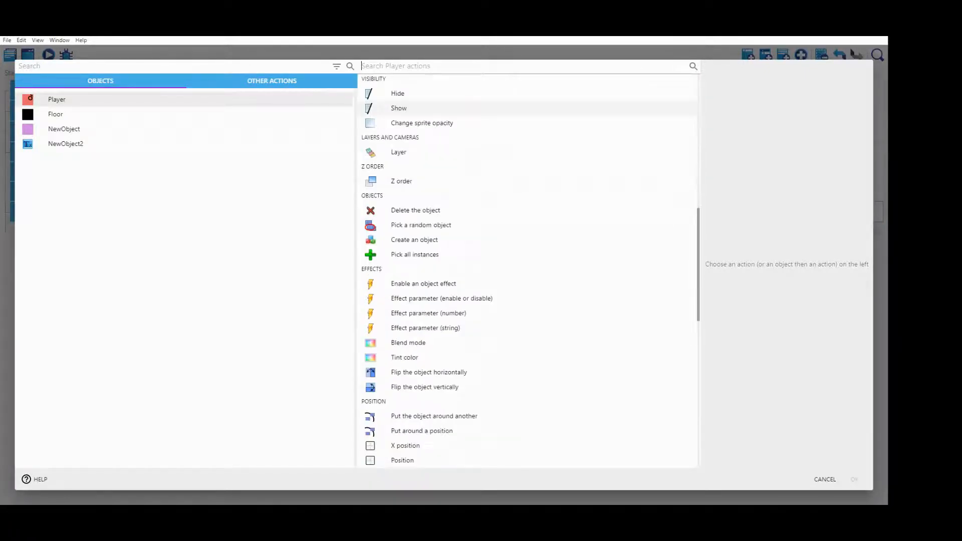
scroll(531, 270, "down", 1)
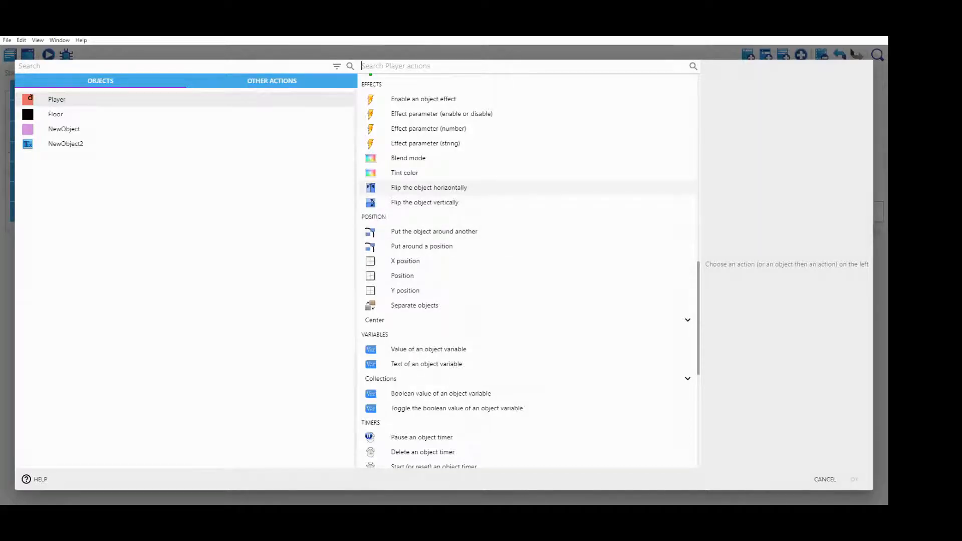
left_click(429, 188)
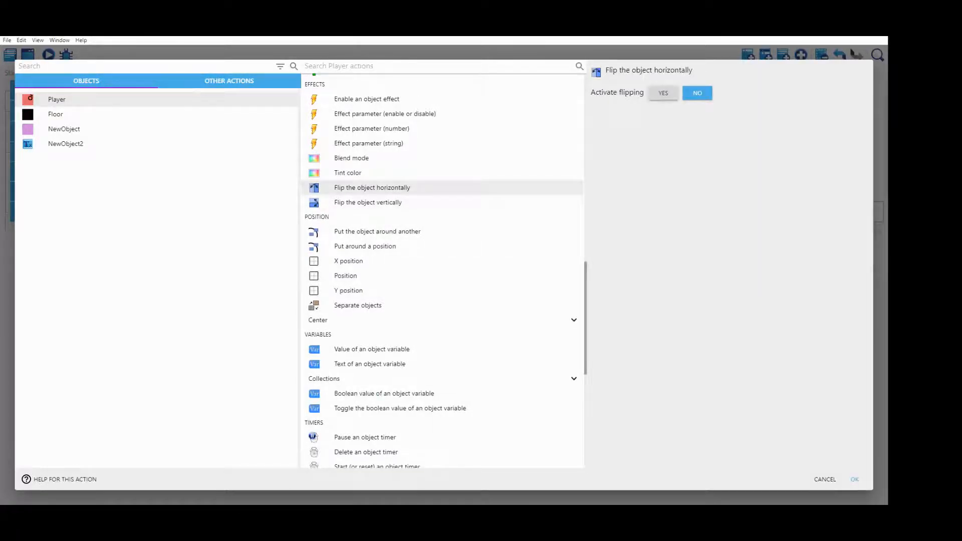
left_click(662, 92)
left_click(853, 479)
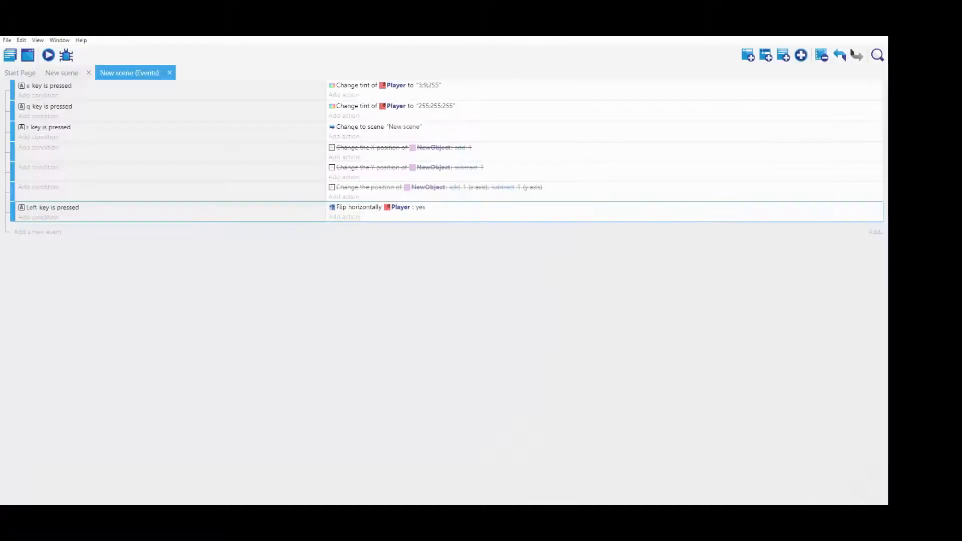
- Duplicate the Left key event, set the copy's key to Right and its Player horizontal flip to no
key("ctrl+v")
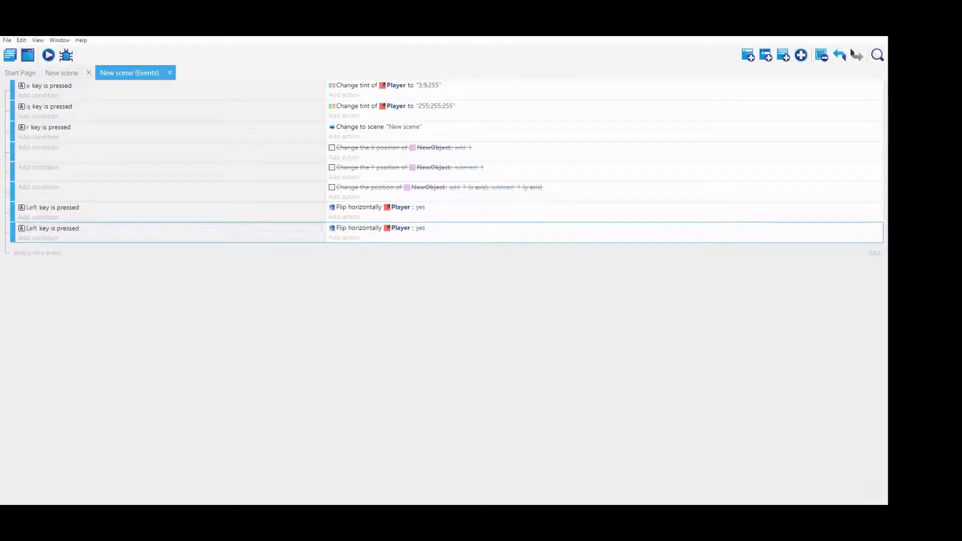
left_click(32, 228)
key("BackSpace")
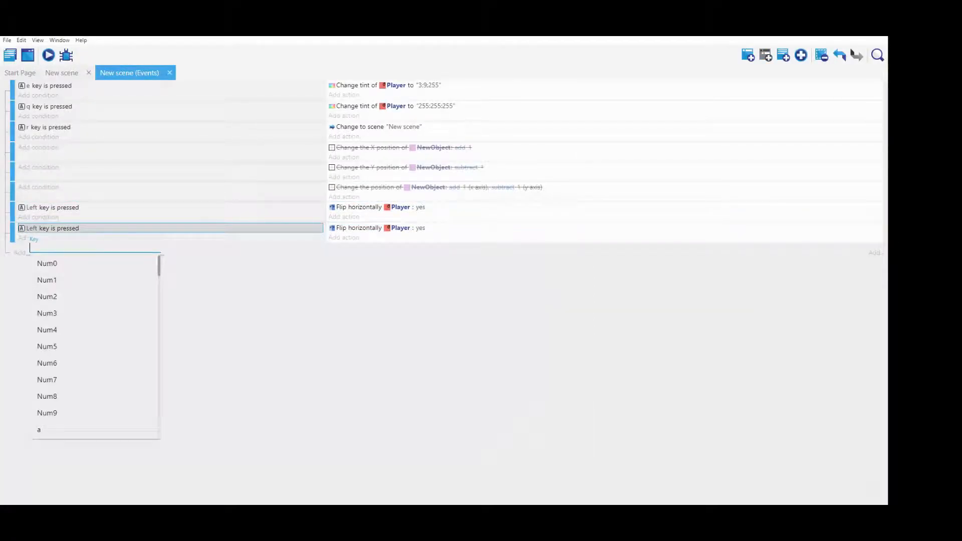
type("right")
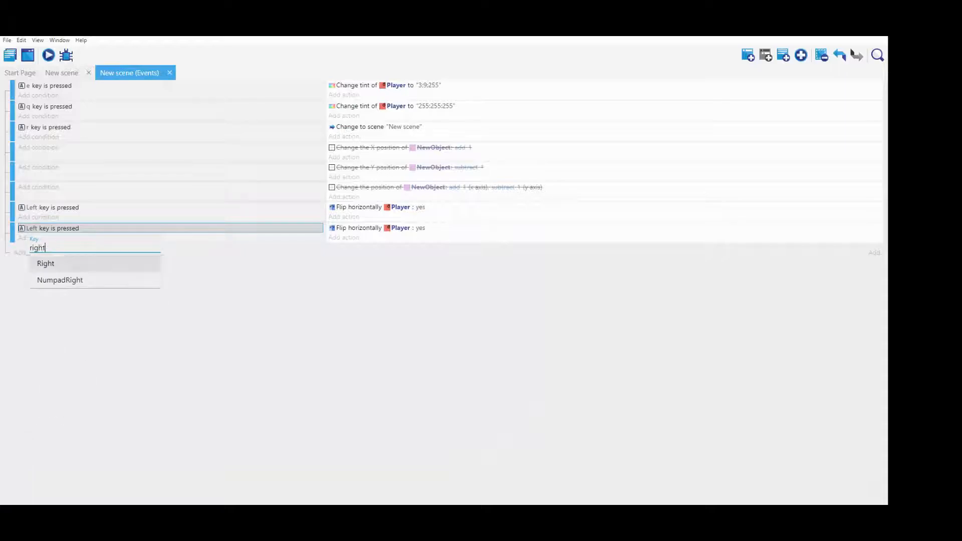
key("Return")
left_click(420, 228)
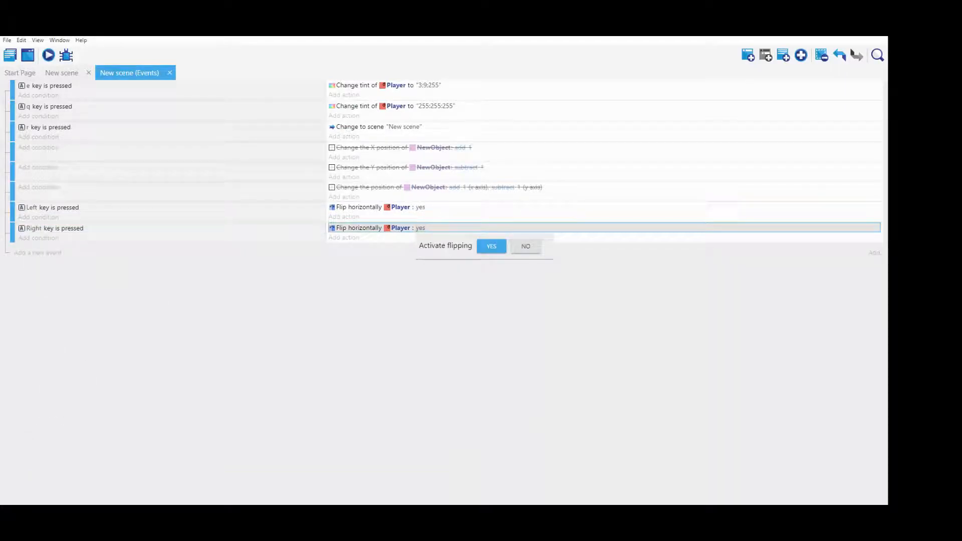
left_click(525, 246)
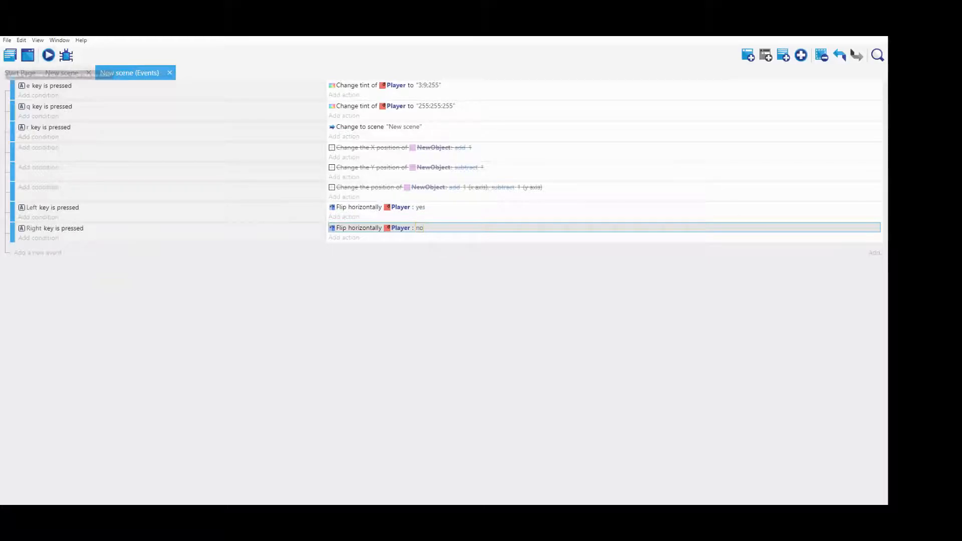
- Preview the game, move the player left and right and jump to test the horizontal flipping, and close the preview
left_click(48, 54)
key("Right")
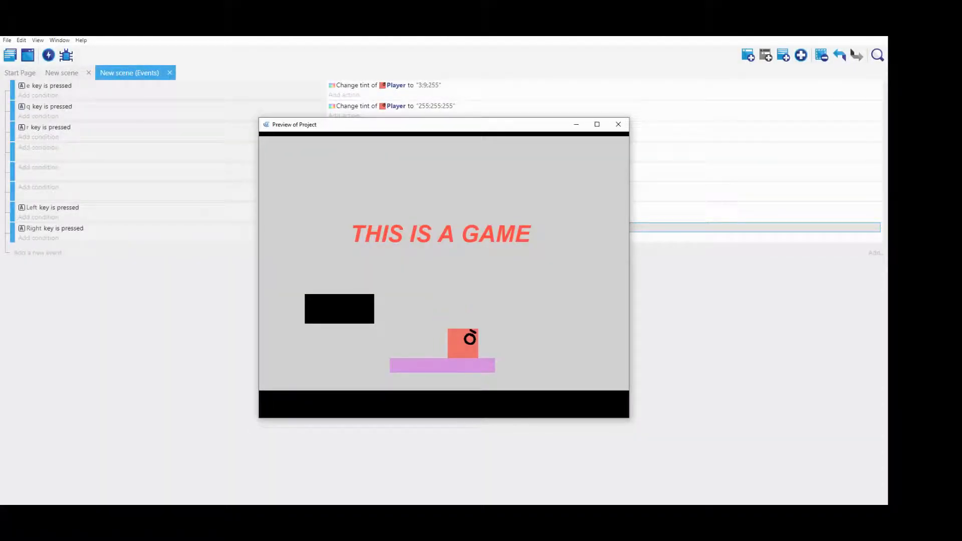
key("Left")
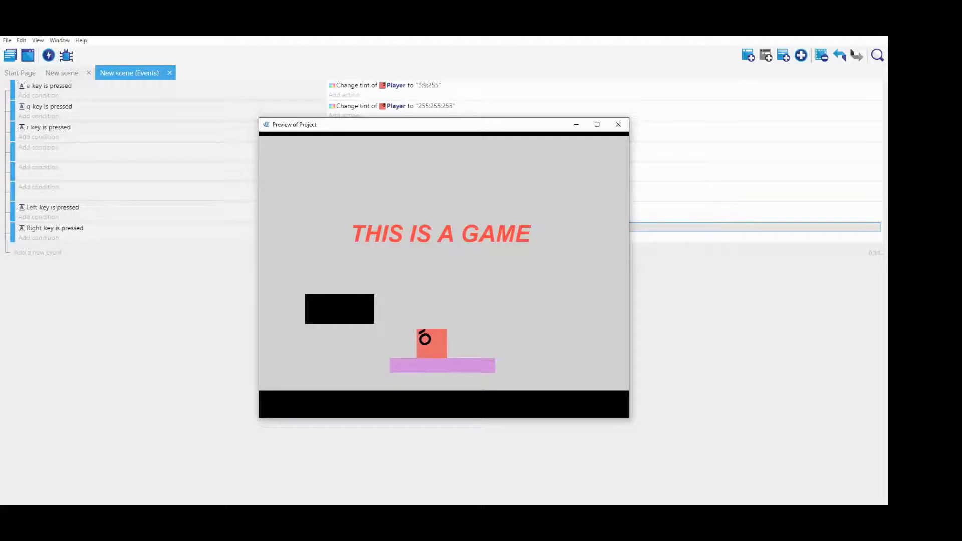
key("Right")
key("Left")
key("Right")
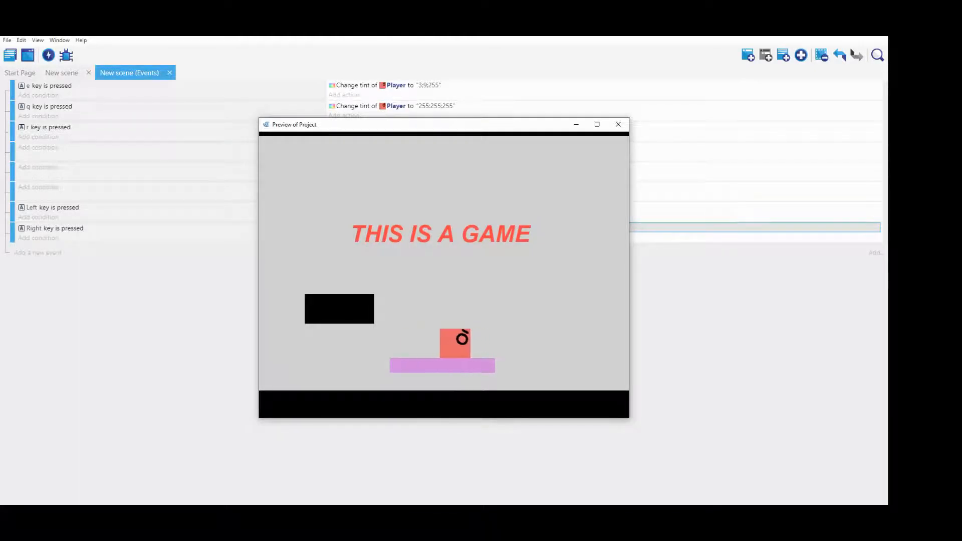
key("Left")
key("Right")
key("Left")
key("space")
key("Right")
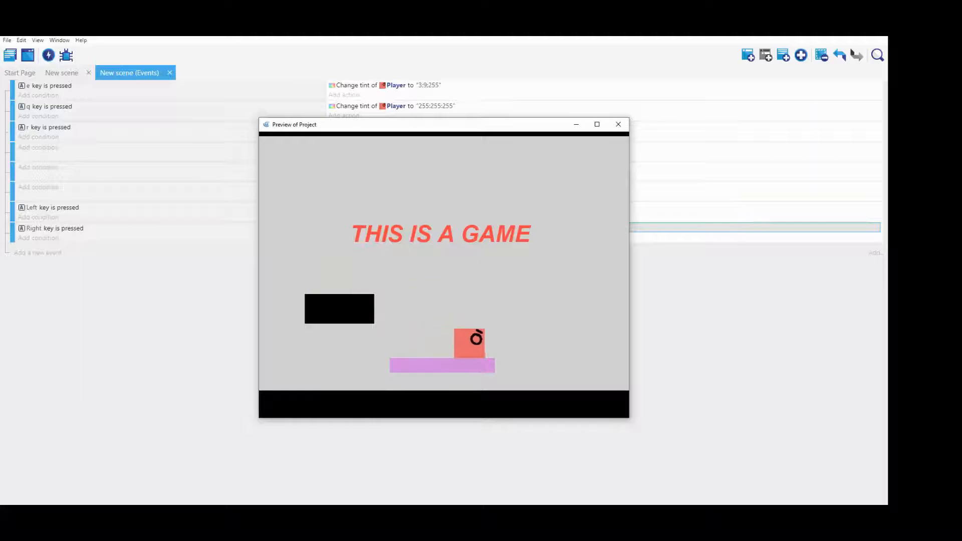
key("space")
key("Left")
key("Right")
key("space")
key("Left")
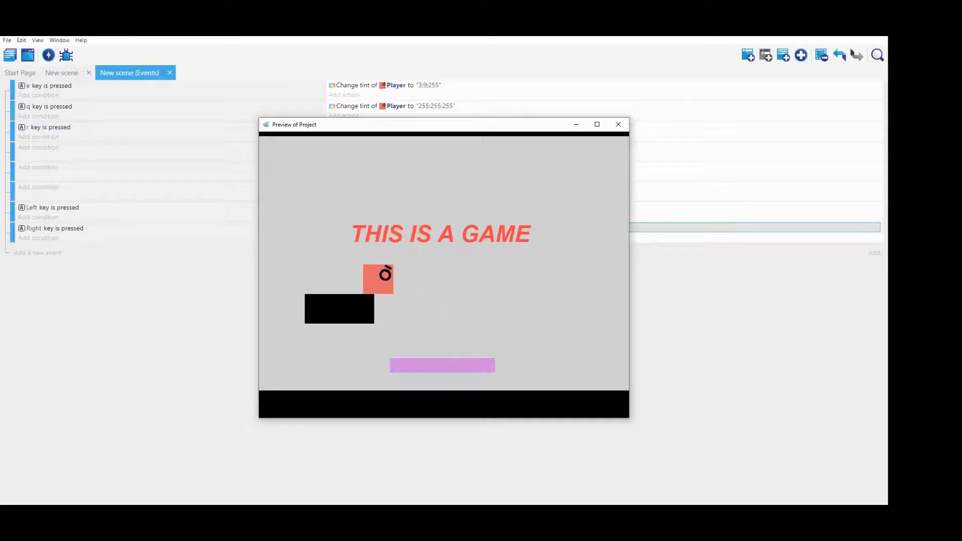
key("Right")
key("space")
key("Left")
key("Right")
key("space")
key("Left")
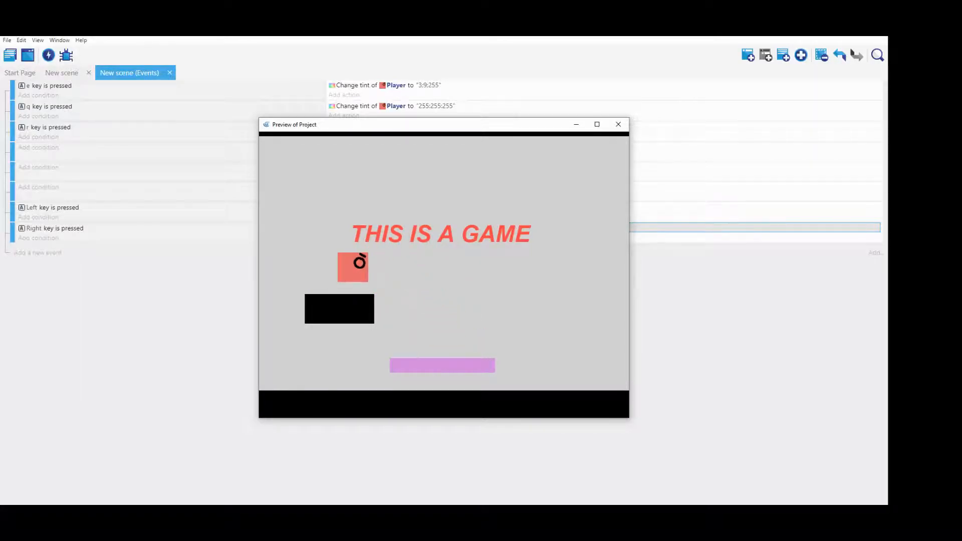
key("Right")
key("space")
key("Left")
key("Right")
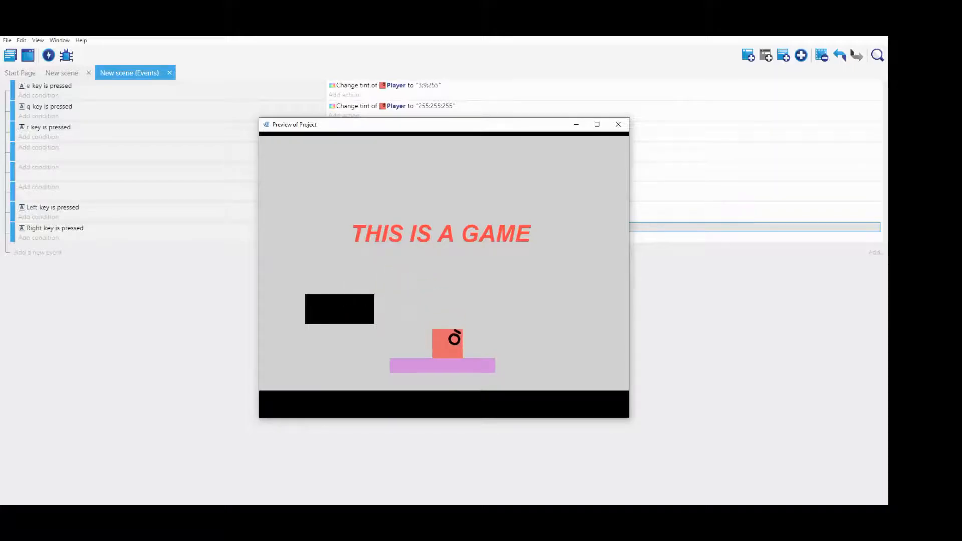
left_click(618, 124)
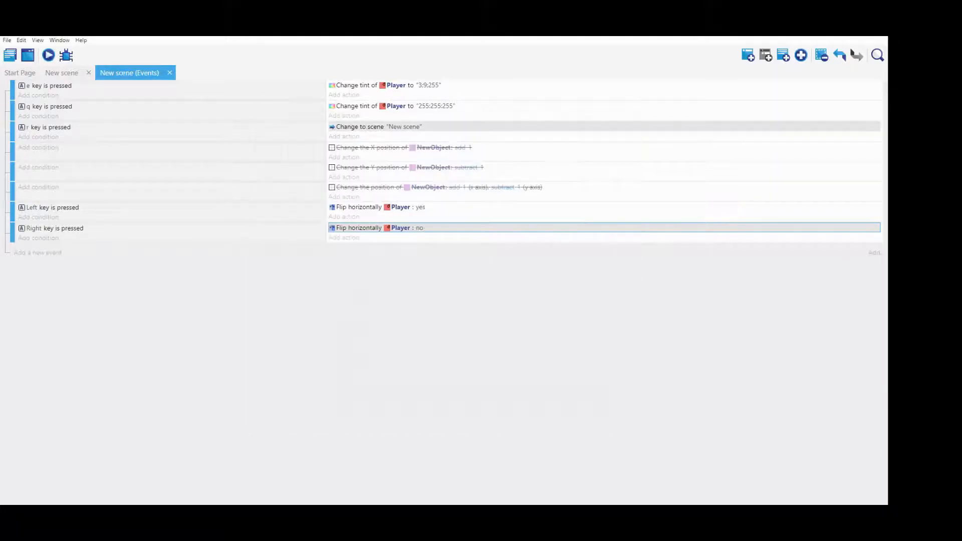
- Disable both the Left key and Right key events that flip the Player object
left_click(463, 211)
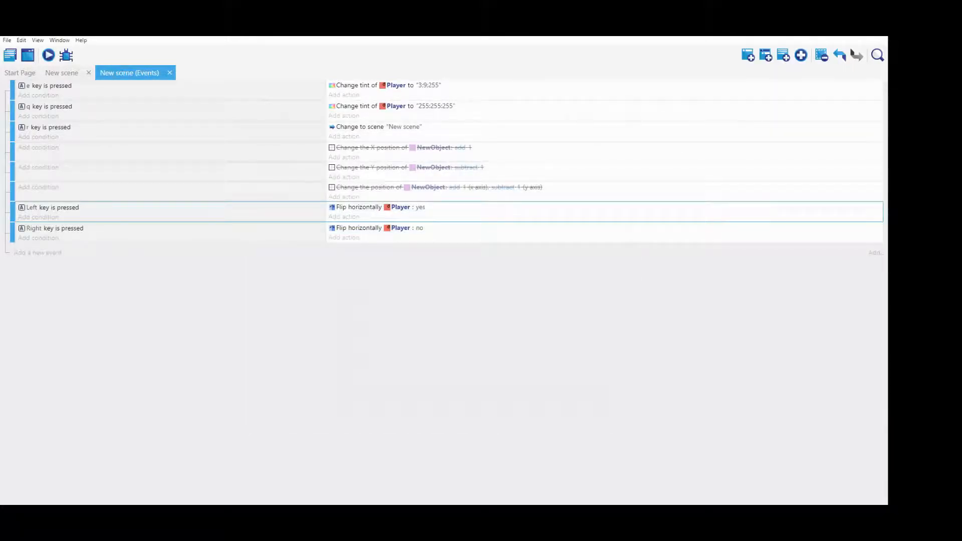
left_click(462, 235, "ctrl")
right_click(462, 238)
left_click(492, 287)
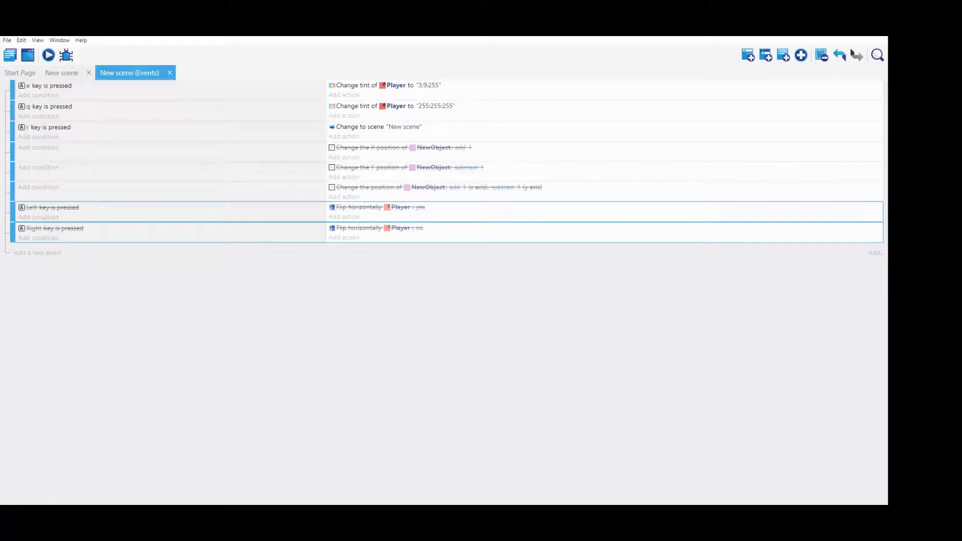
- Add an empty event after the Right key event and look at the Player object's available actions without choosing one
left_click(521, 196)
left_click(521, 236)
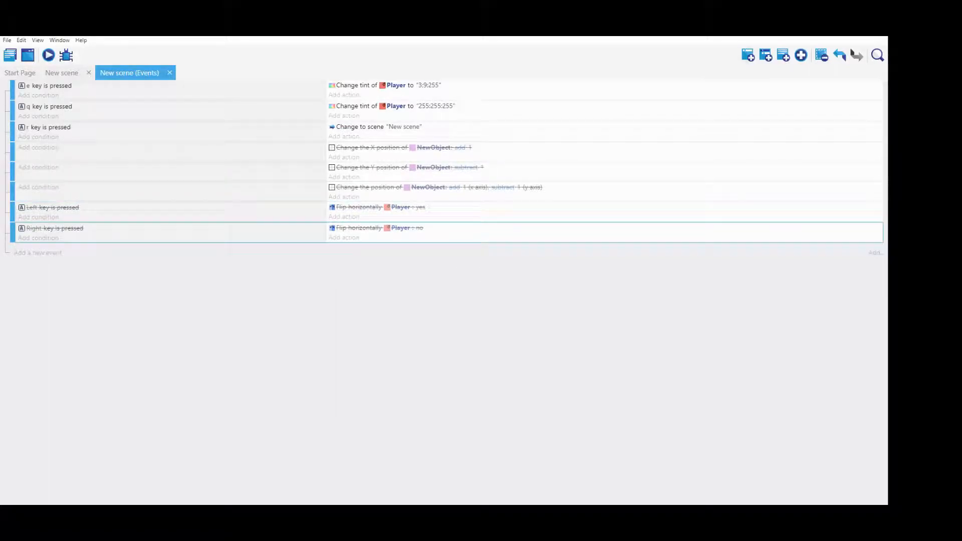
left_click(749, 55)
left_click(343, 248)
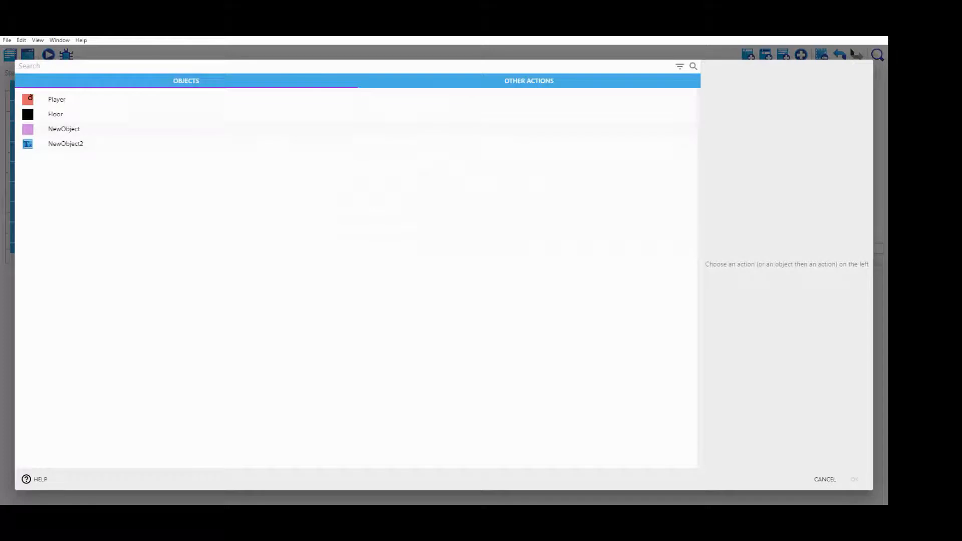
left_click(57, 99)
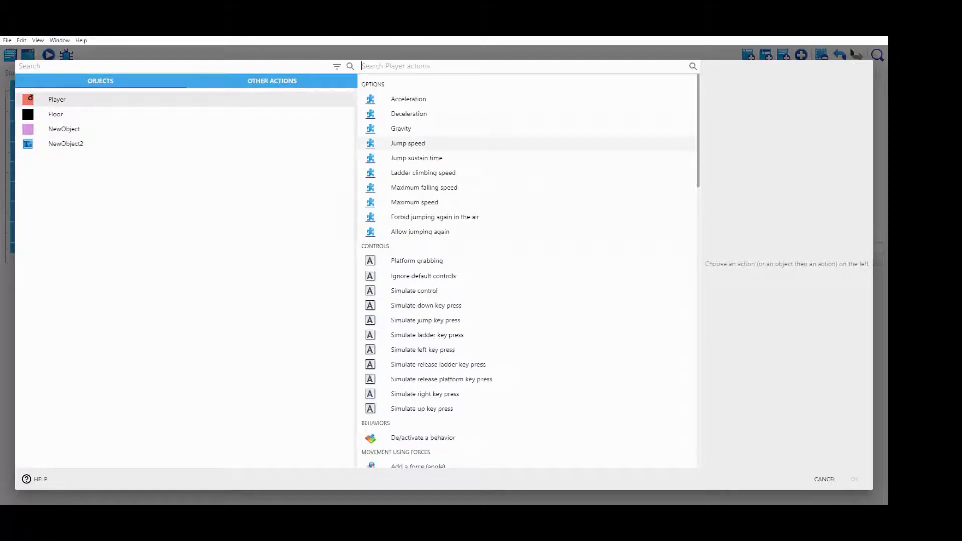
key("Escape")
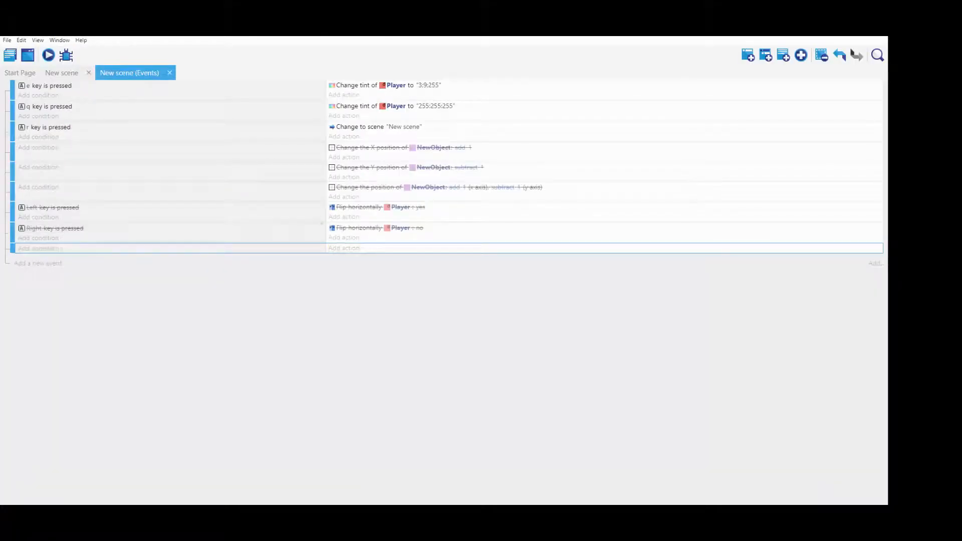
- Turn off the default controls in the PlatformerObject behavior of the Player object in the scene
left_click(62, 73)
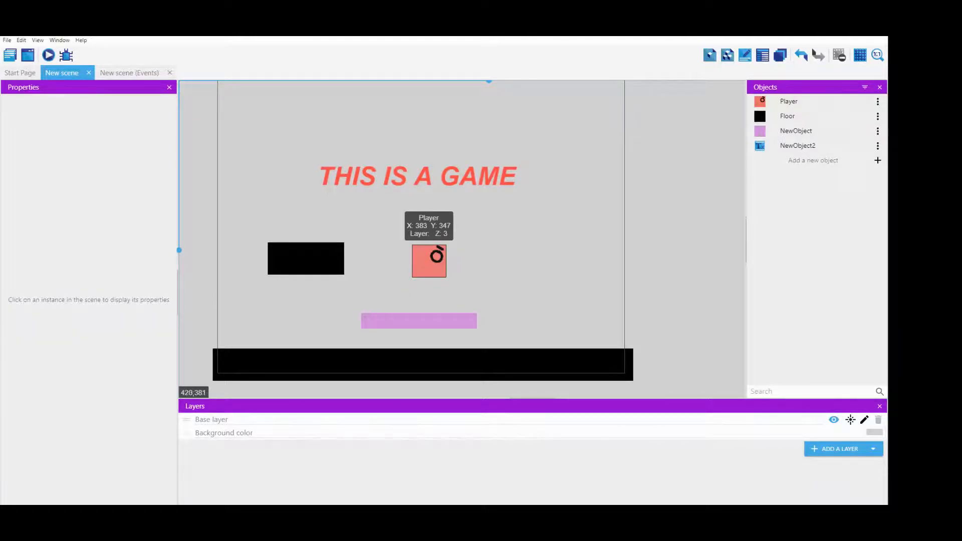
double_click(428, 260)
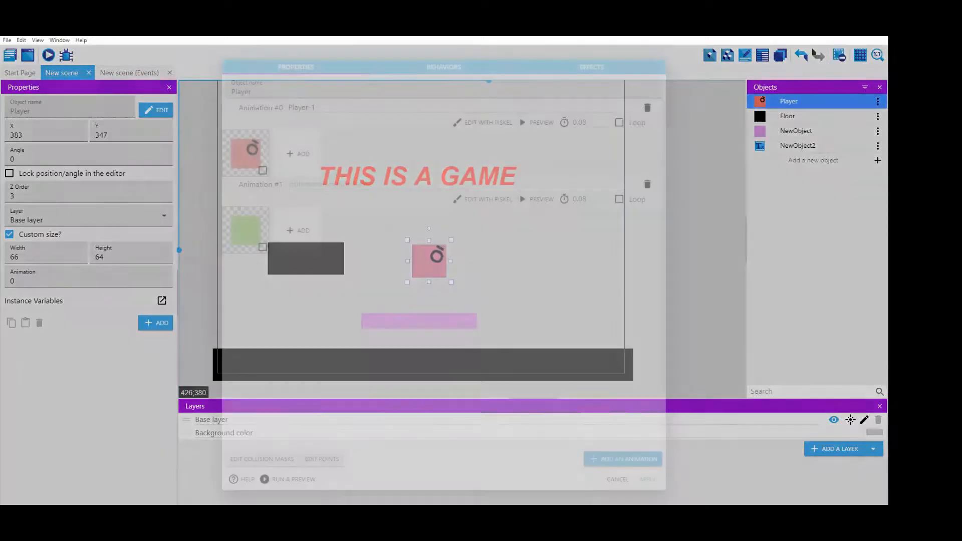
left_click(444, 66)
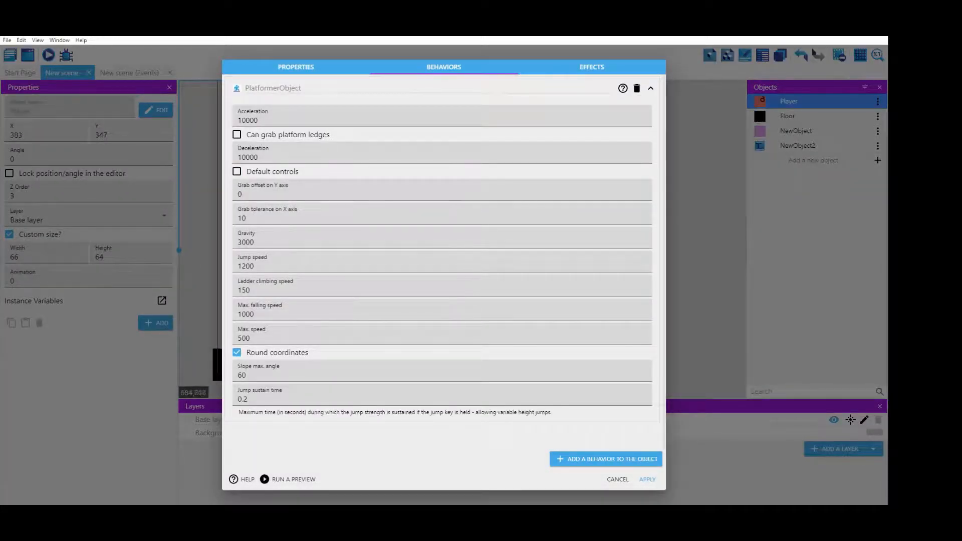
key("Escape")
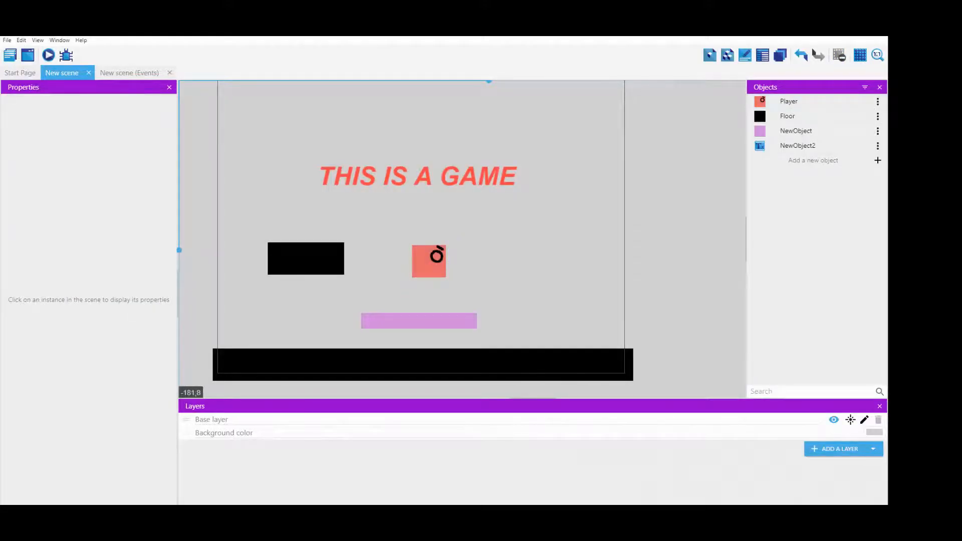
- Copy the Right key condition into the empty event of the scene's events and set its key to d
left_click(129, 73)
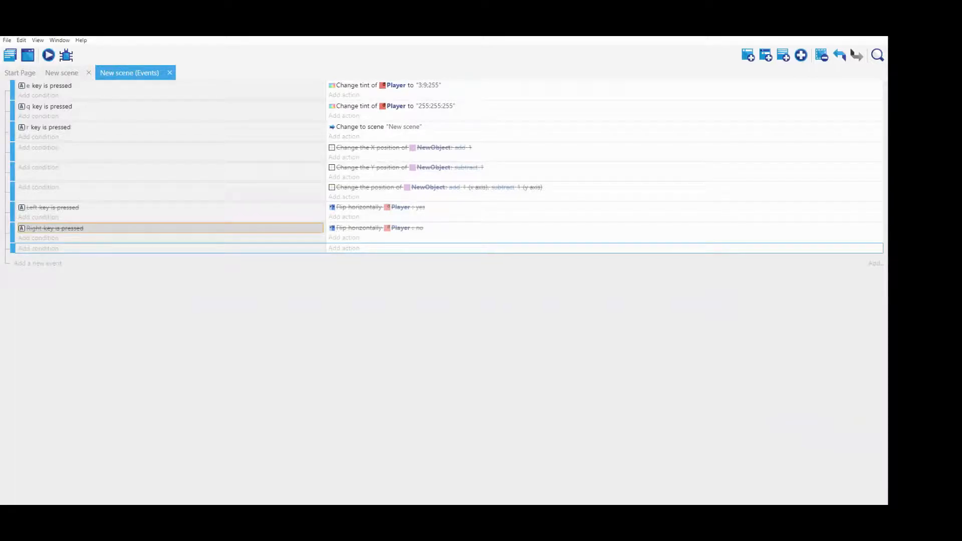
right_click(60, 229)
left_click(80, 235)
right_click(32, 246)
left_click(50, 250)
left_click(34, 249)
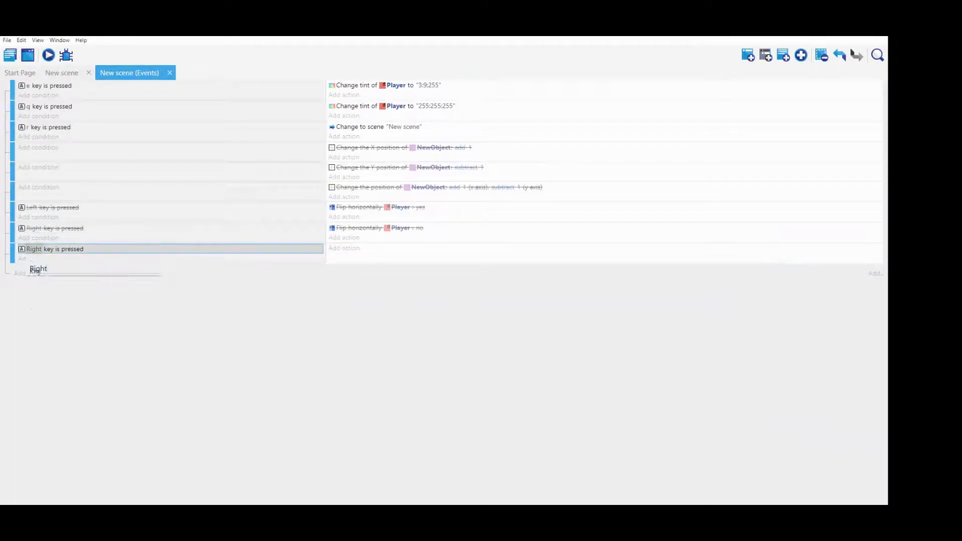
type("d")
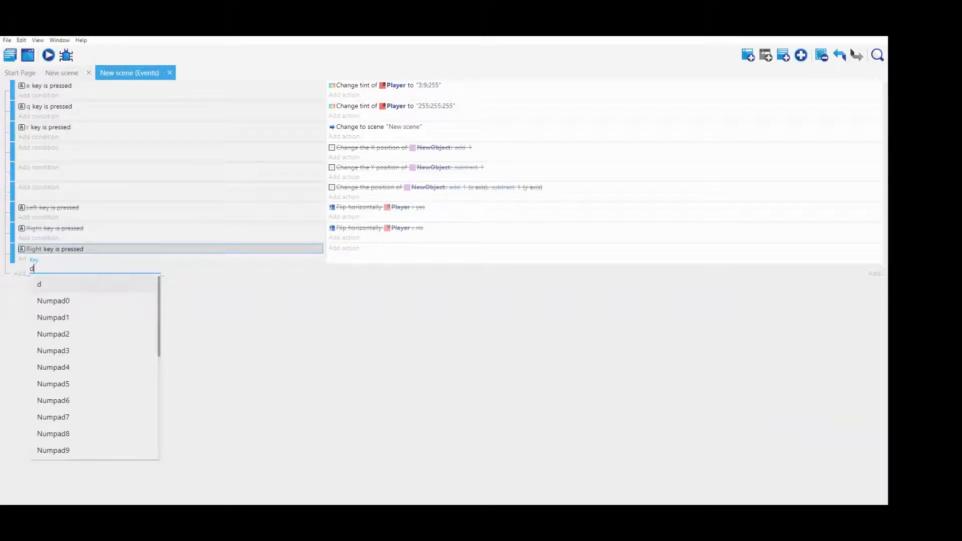
key("Return")
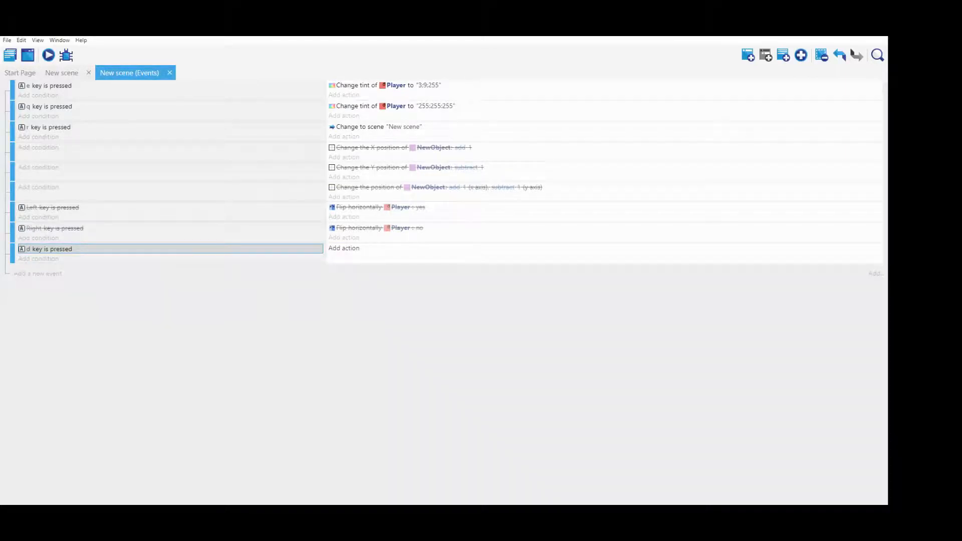
- Add a Simulate right key press action for the Player object to the d key event
left_click(343, 248)
left_click(56, 100)
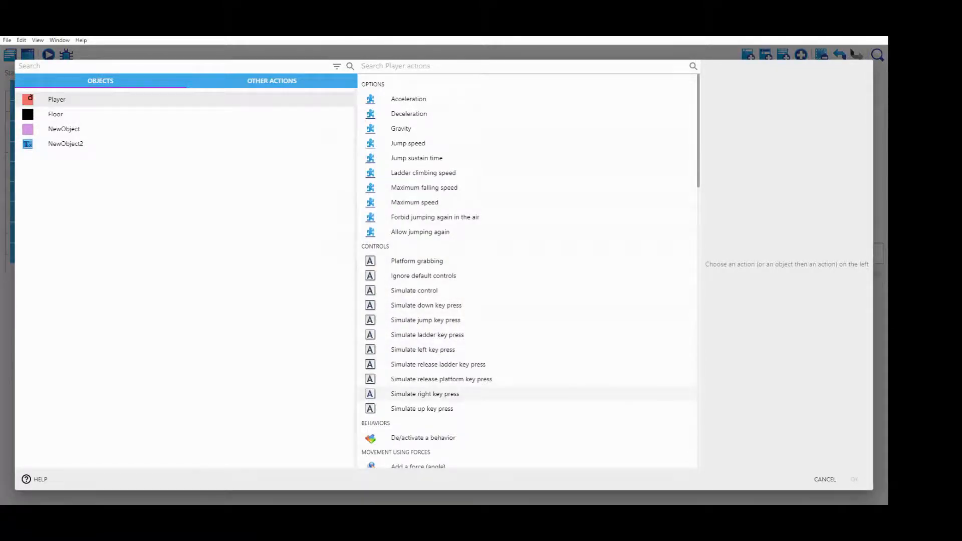
left_click(424, 394)
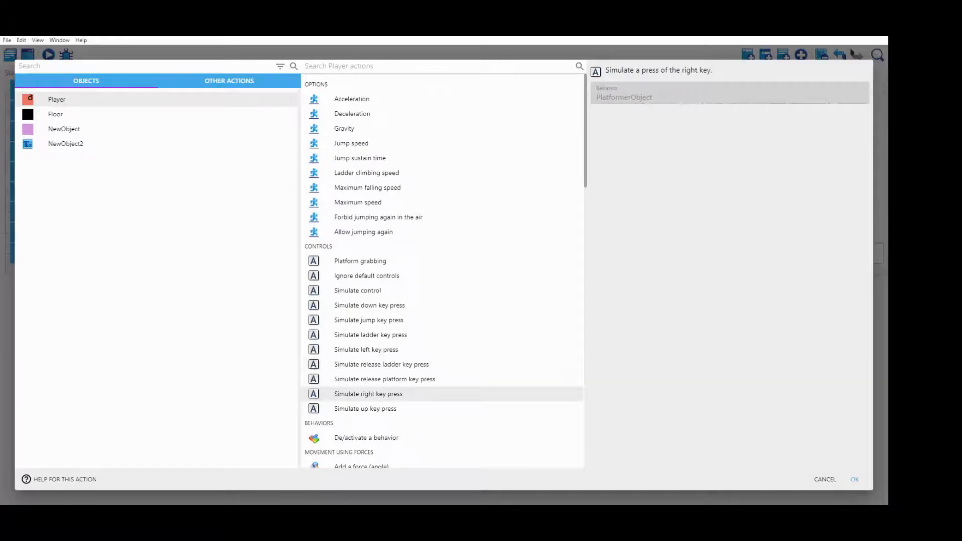
key("Return")
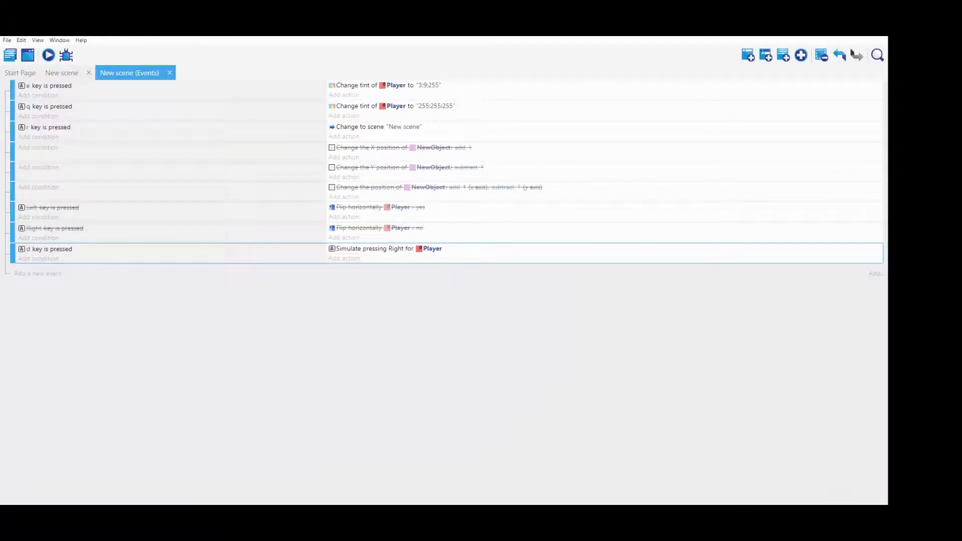
- Duplicate the d key event, set the copy's key to a and its Player action to Simulate left key press
key("ctrl+v")
left_click(28, 270)
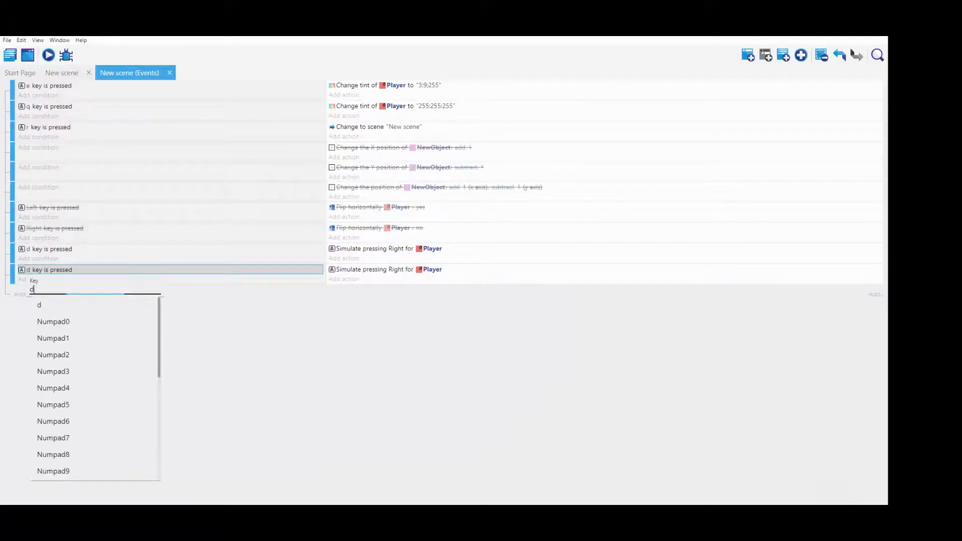
key("BackSpace")
type("a")
key("Return")
double_click(391, 269)
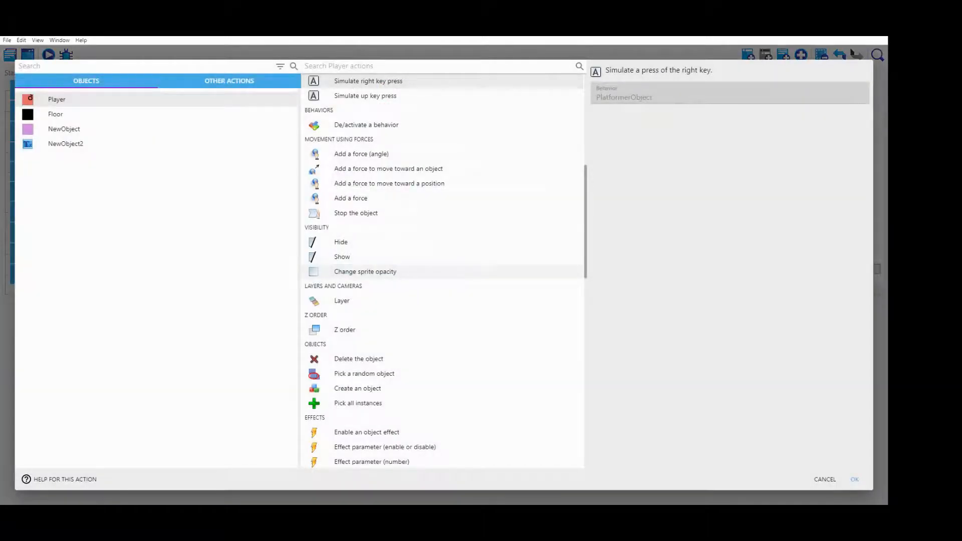
scroll(440, 269, "up", 2)
left_click(393, 129)
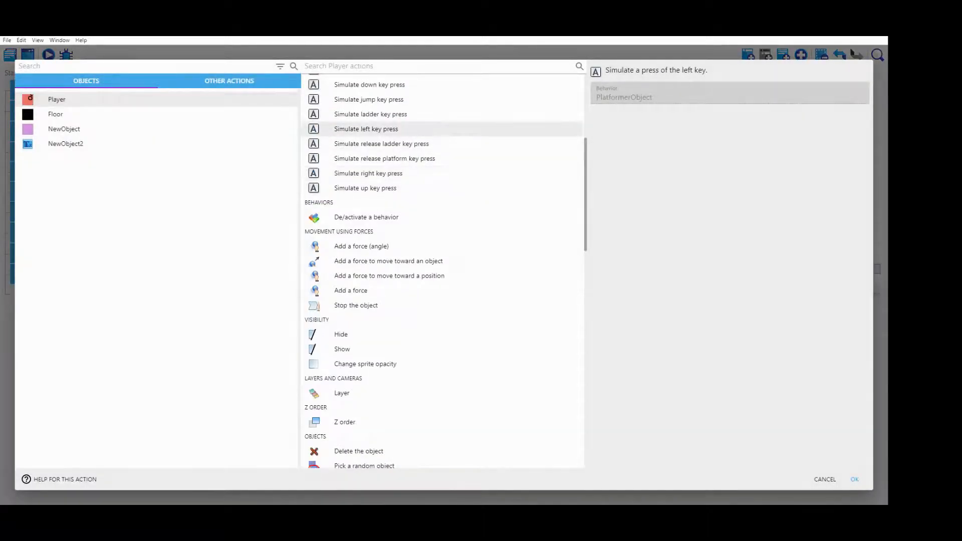
key("Return")
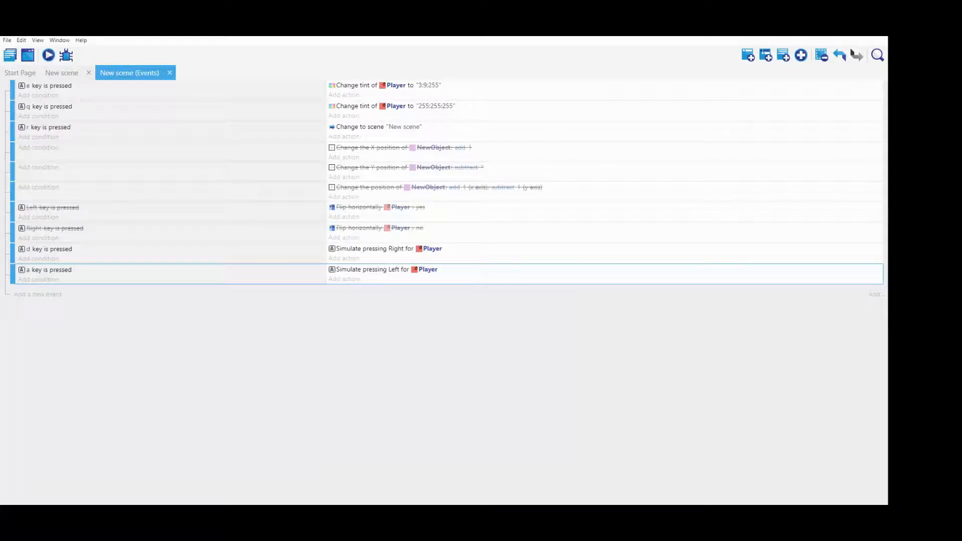
- Duplicate the a key event, set the copy's key to Space and its Player action to Simulate jump key press
key("ctrl+v")
left_click(28, 290)
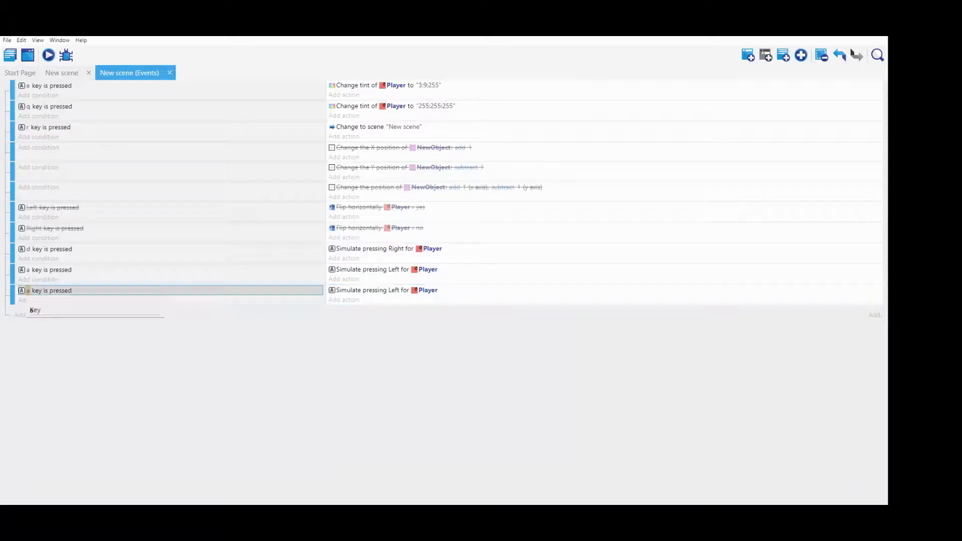
type("space")
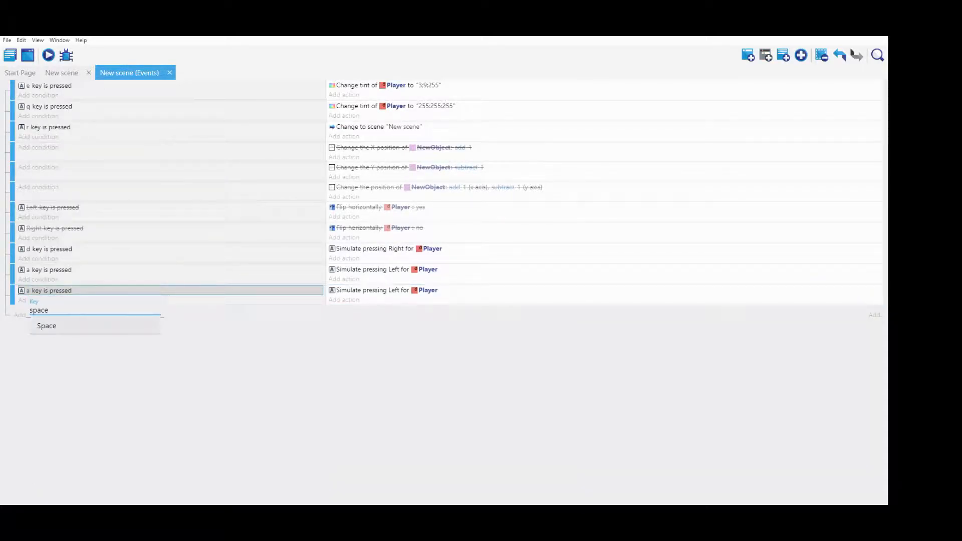
key("Return")
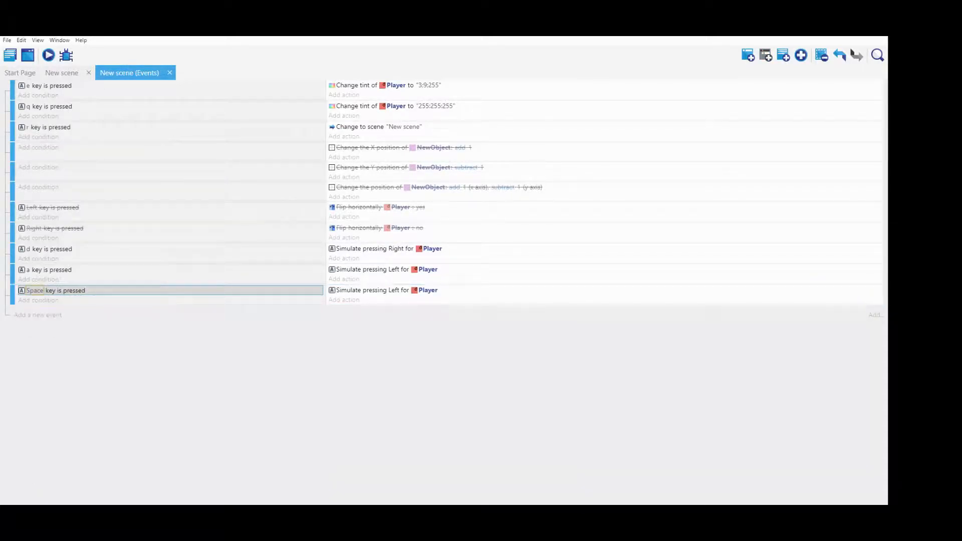
double_click(382, 290)
scroll(442, 250, "up", 3)
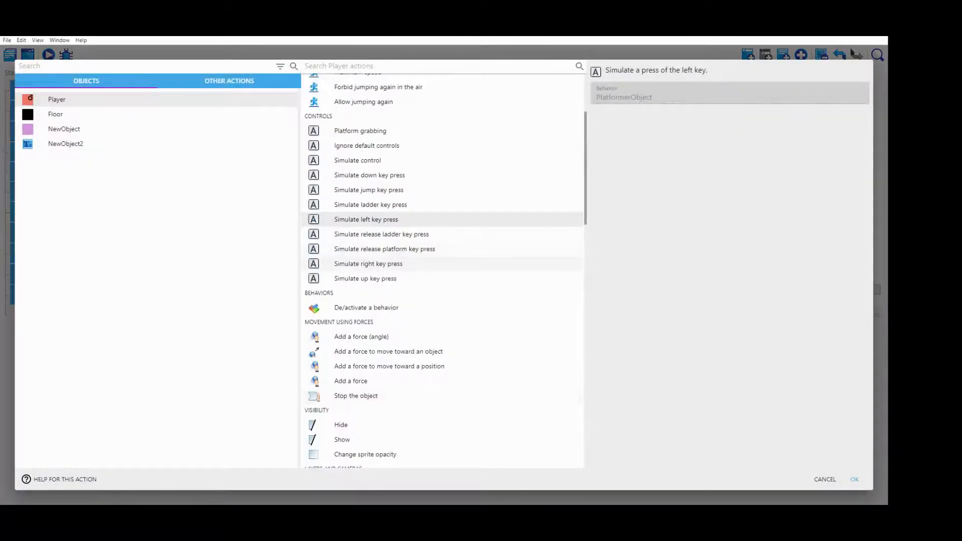
left_click(368, 189)
left_click(854, 479)
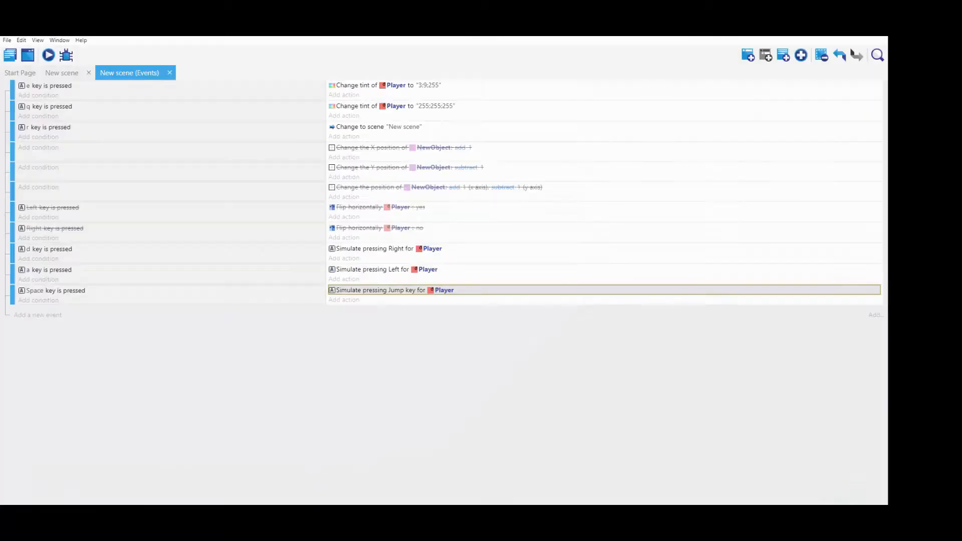
double_click(382, 290)
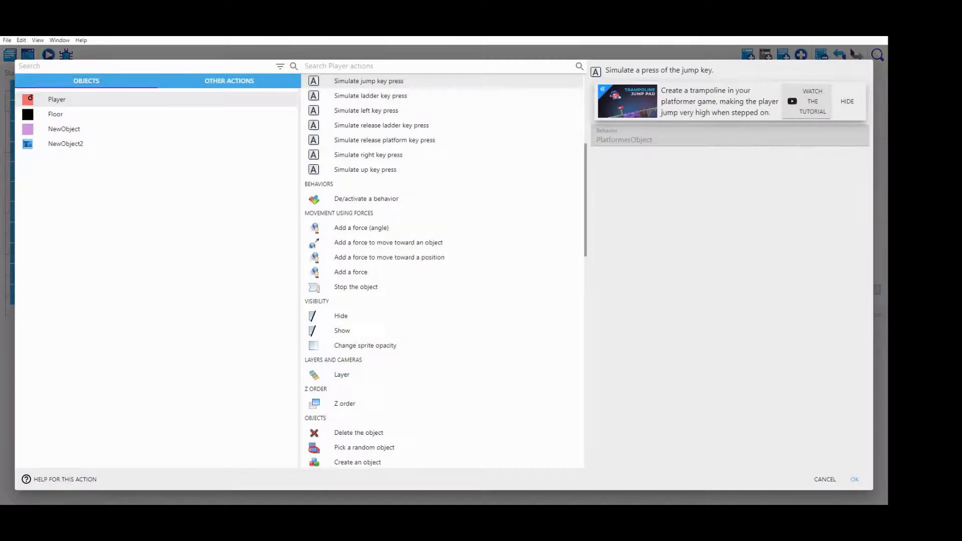
key("Escape")
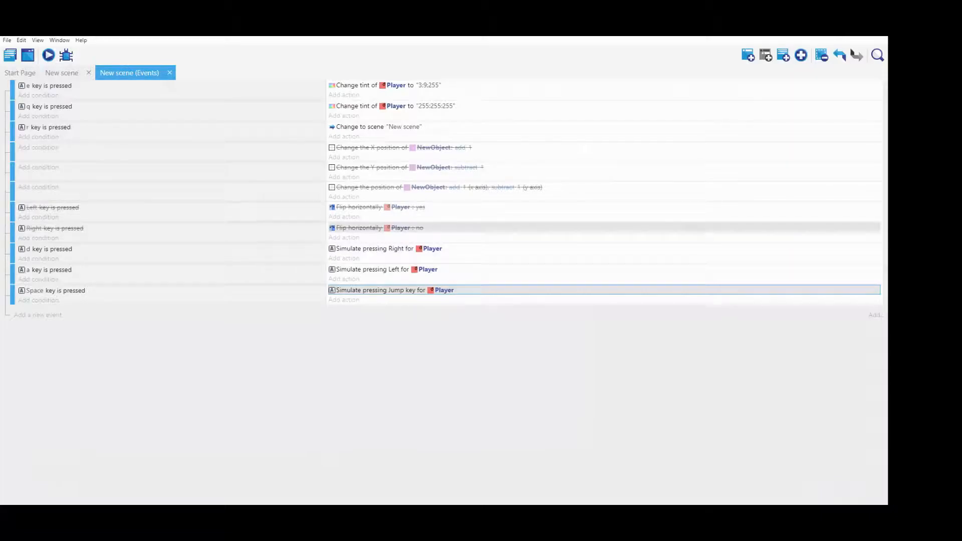
- Move the Player's horizontal flip action with no into the d key event and the one with yes into the a key event
left_click_drag(379, 228, 386, 254)
left_click_drag(380, 207, 391, 285)
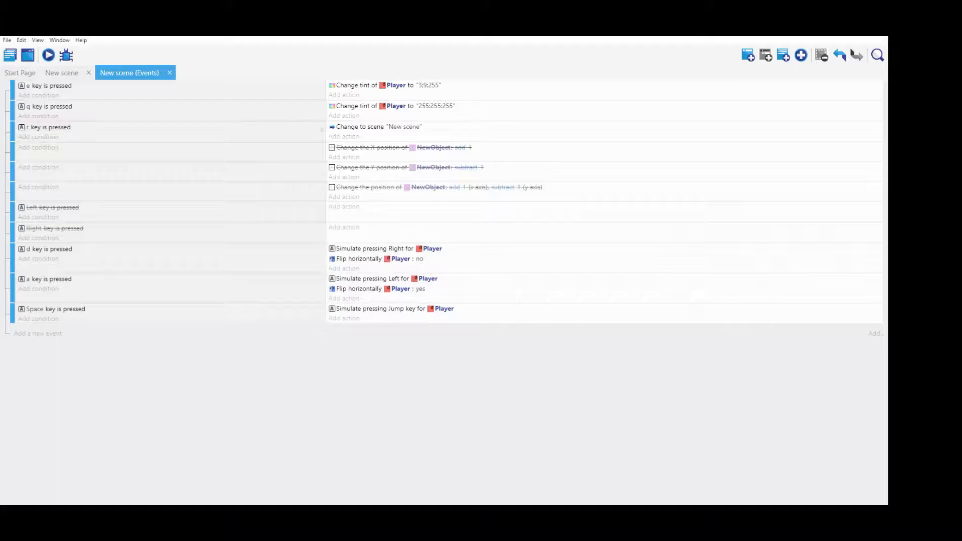
- Preview the game, test moving, flipping and jumping the player with the a, d and Space keys, and close the preview
left_click(48, 54)
key("a")
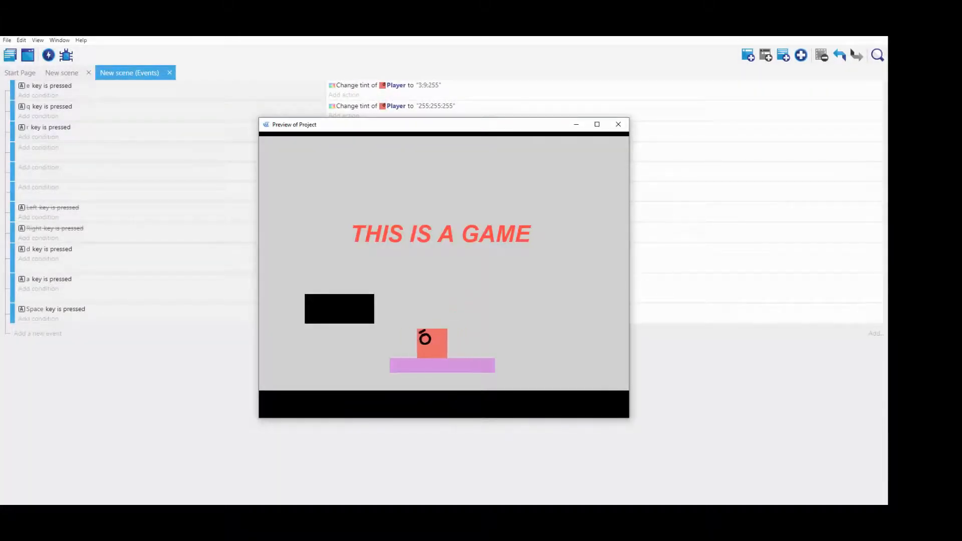
key("d")
key("a")
key("d")
key("a")
key("space")
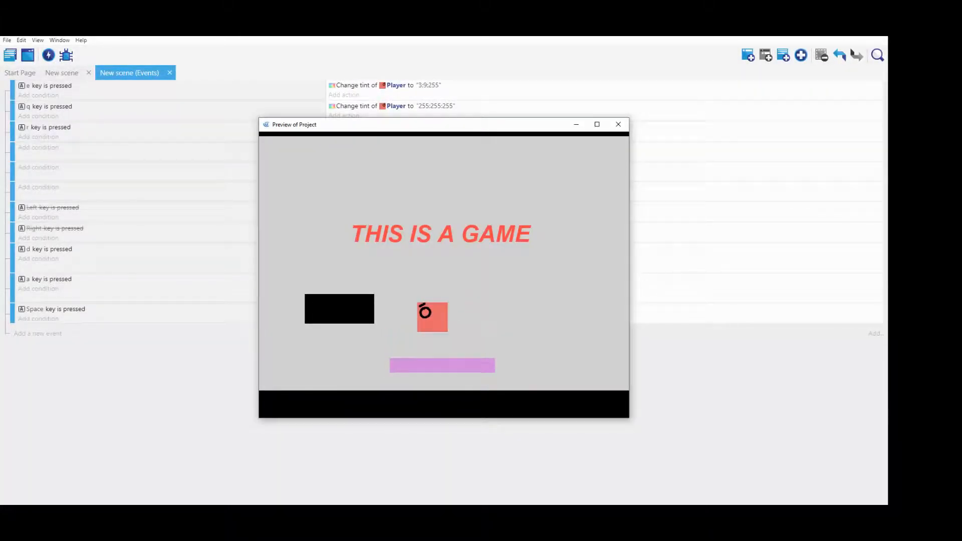
key("a")
key("d")
key("a")
key("d")
key("a")
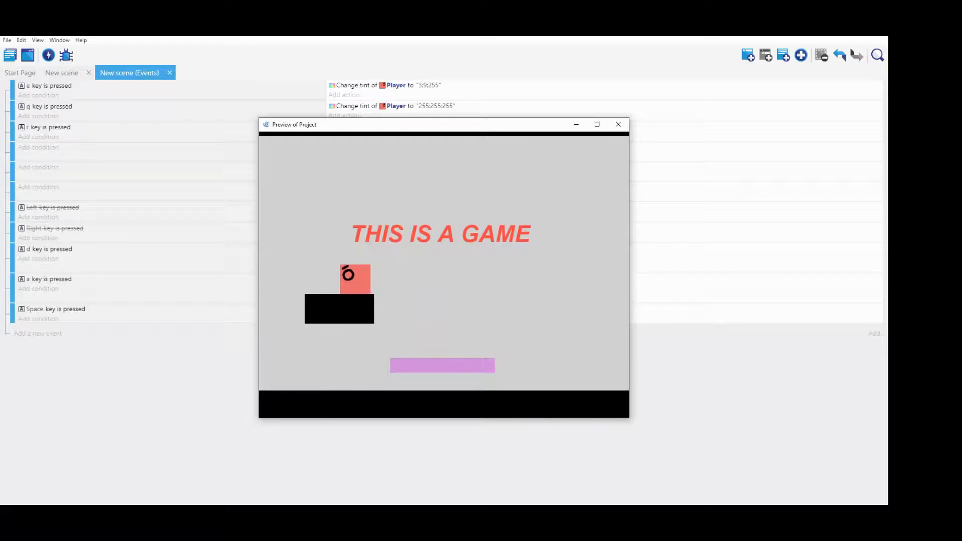
key("a")
key("d")
key("space")
key("a")
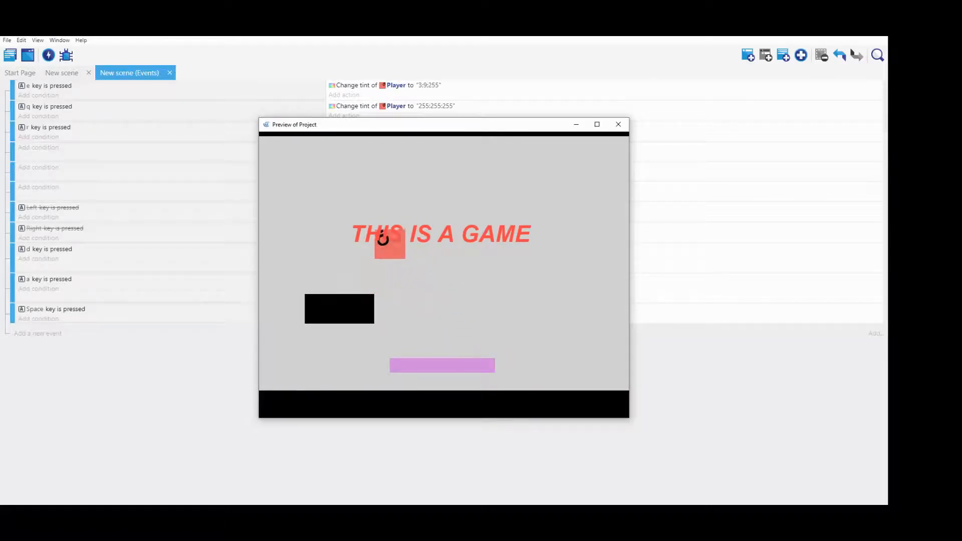
key("d")
key("space")
key("a")
key("space")
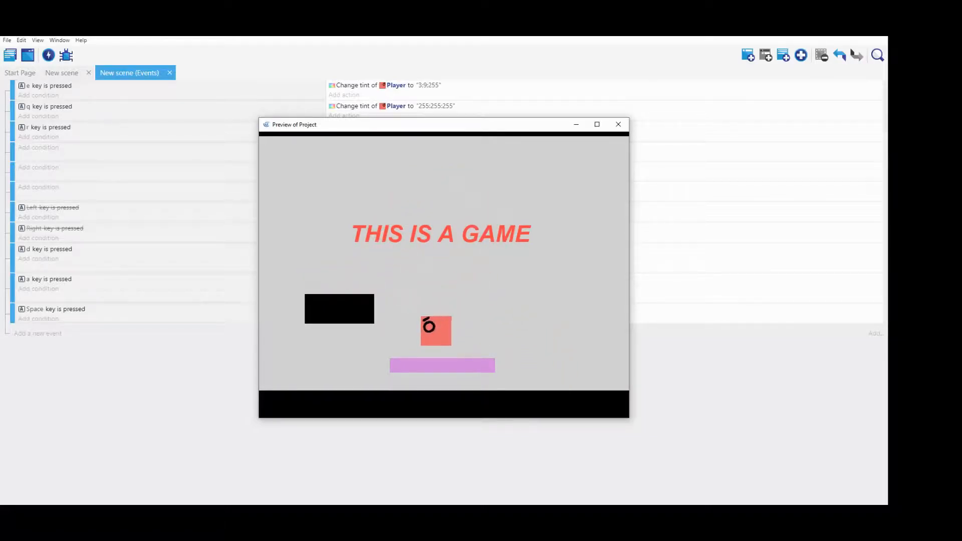
key("d")
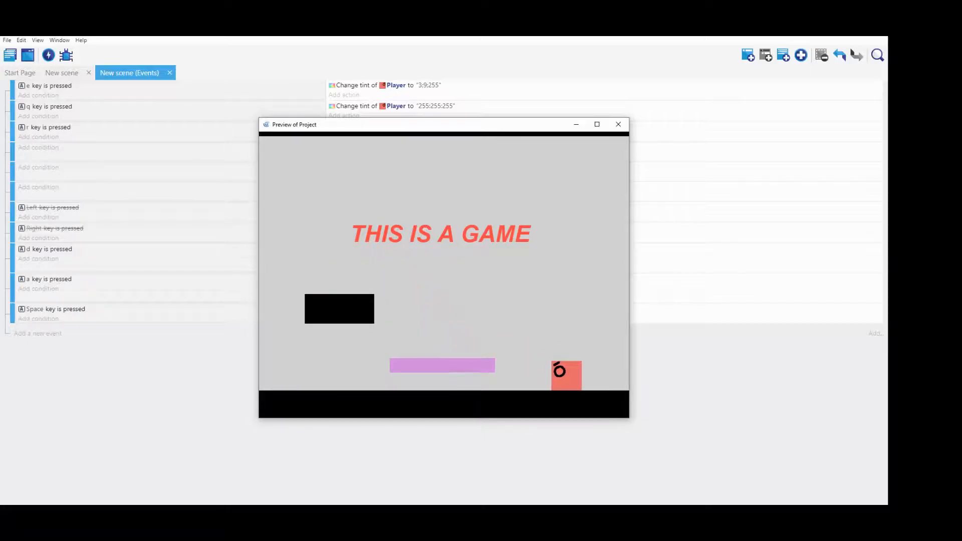
key("space")
key("a")
key("d")
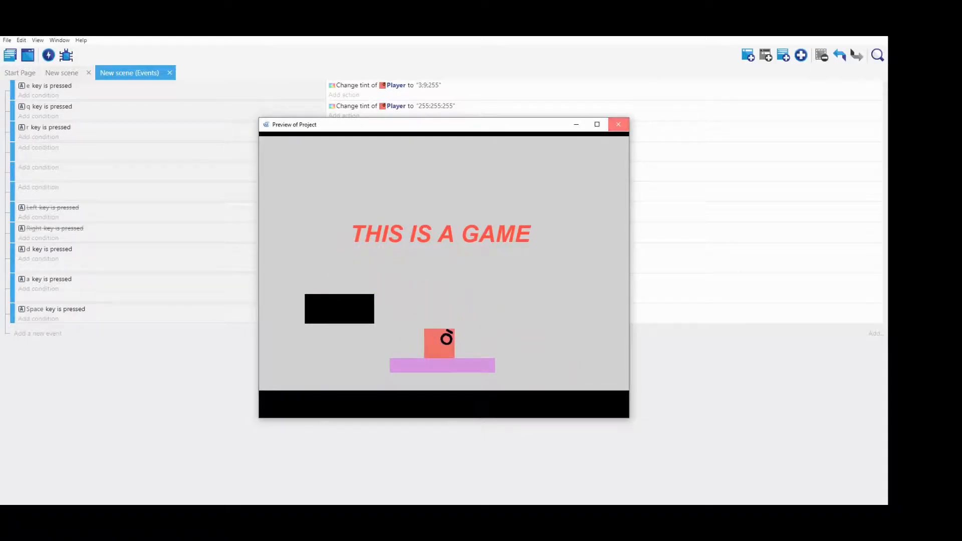
left_click(618, 125)
- Add a new event without conditions and give it the action Center the camera on an object with Player as the object
left_click(748, 54)
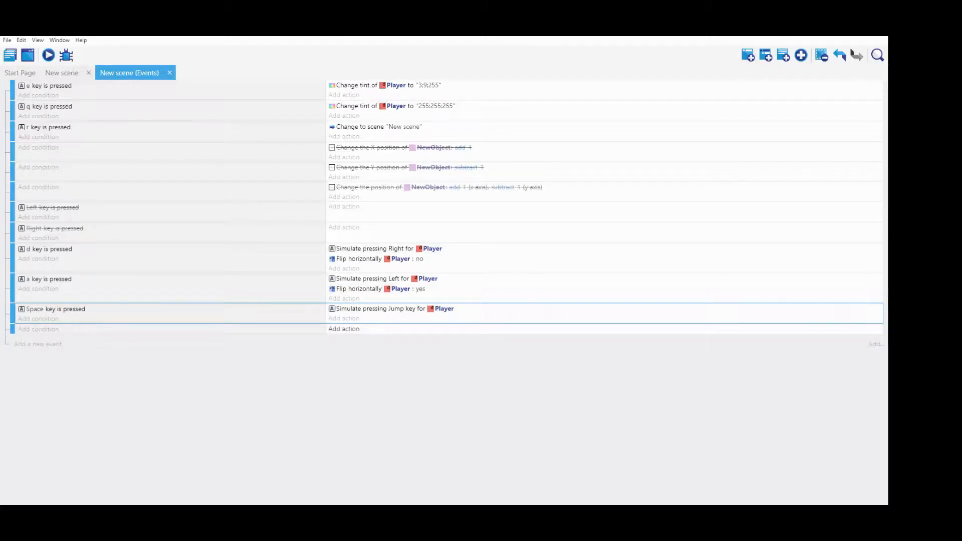
left_click(344, 329)
key("Escape")
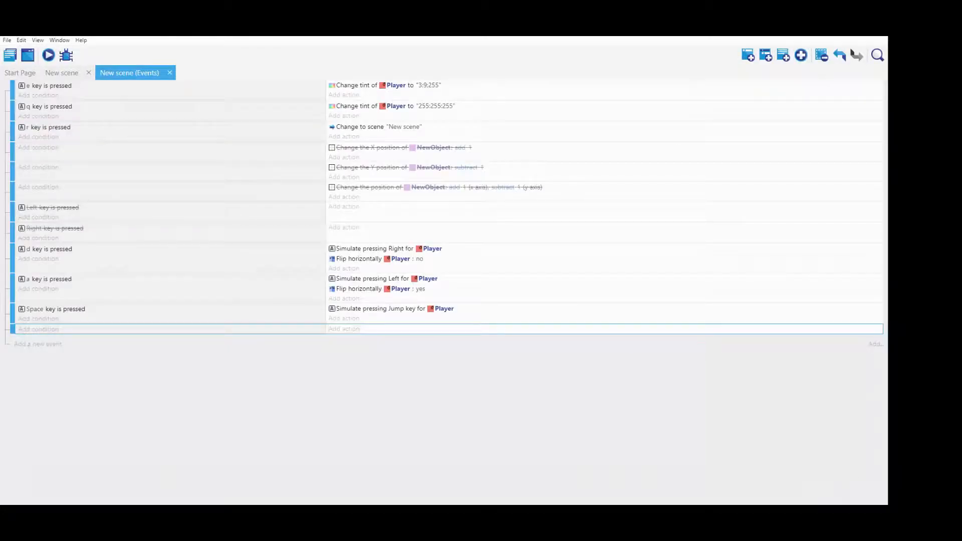
left_click(344, 329)
left_click(424, 81)
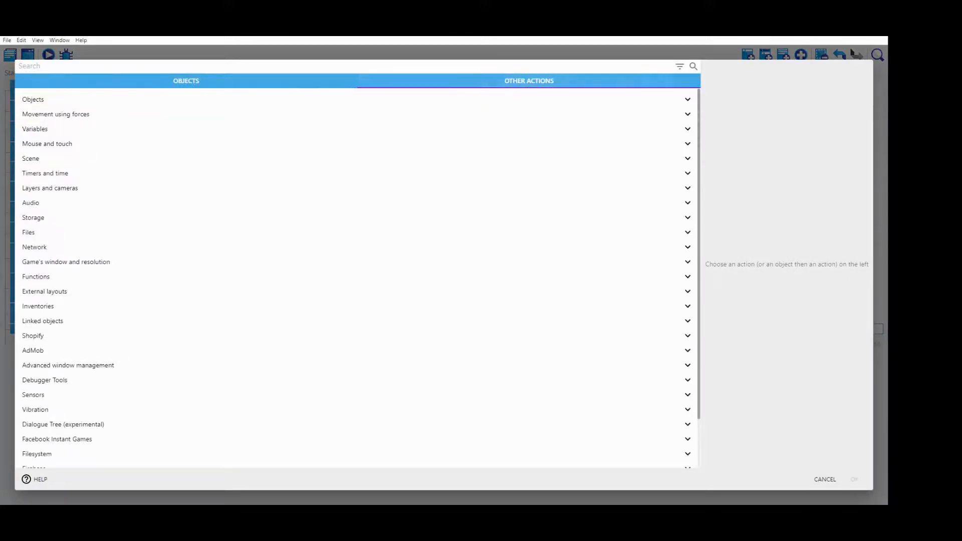
type("came")
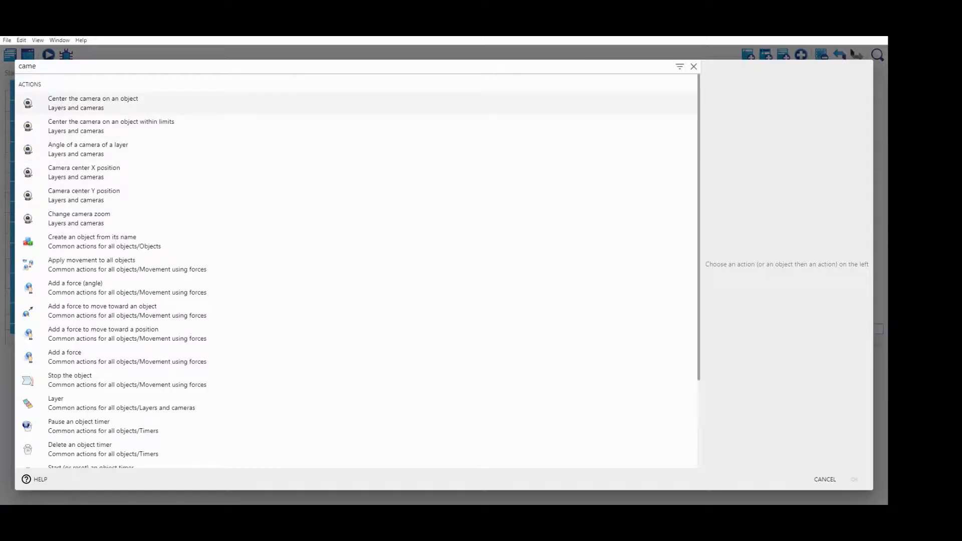
left_click(260, 103)
left_click(607, 134)
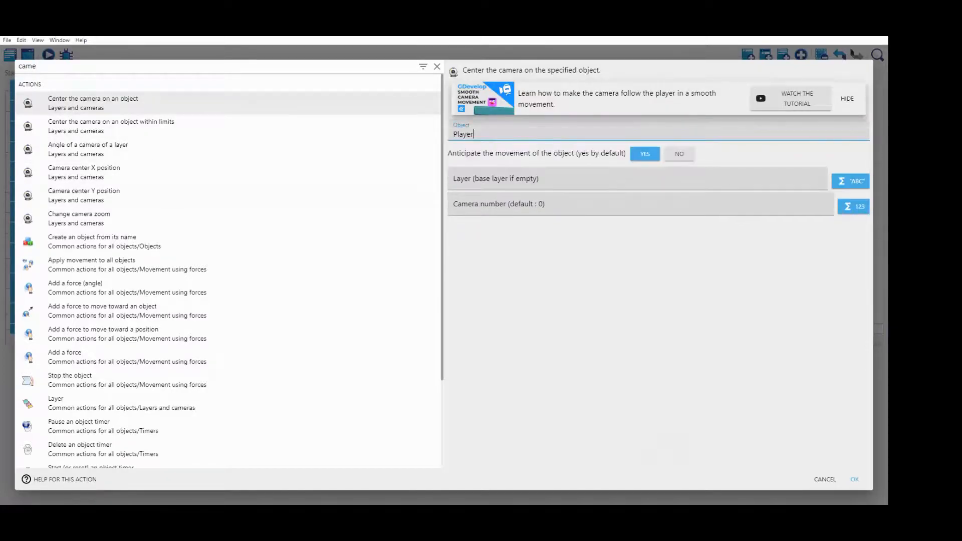
key("Return")
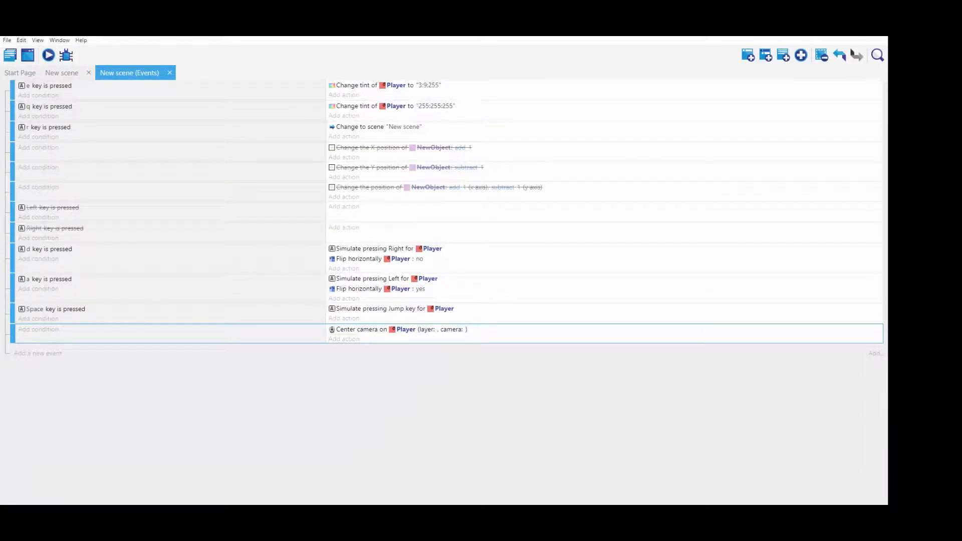
- Preview the game, move and jump the player with a, d and Space to check the camera following, and close the preview
left_click(48, 55)
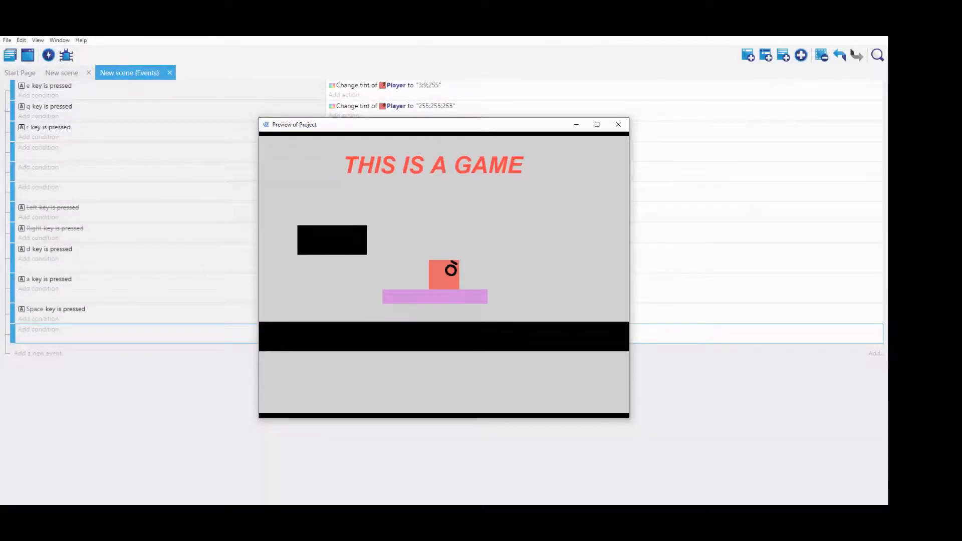
key("d")
key("space")
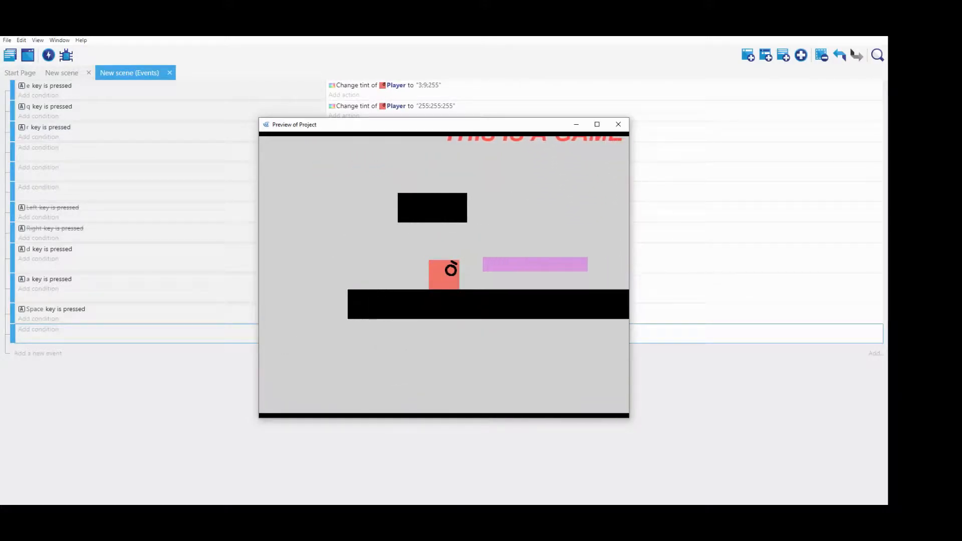
key("space")
key("a")
key("space")
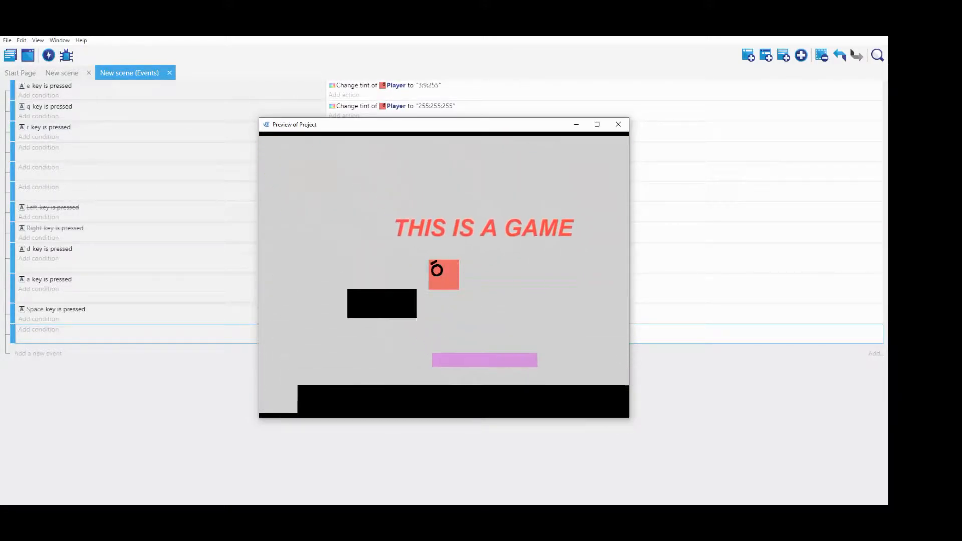
key("d")
key("space")
key("a")
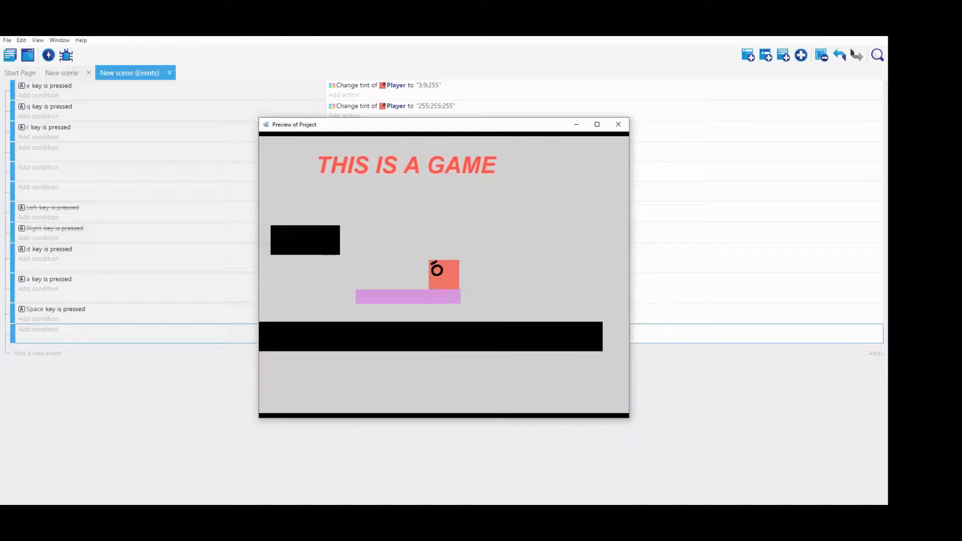
key("space")
key("space")
key("d")
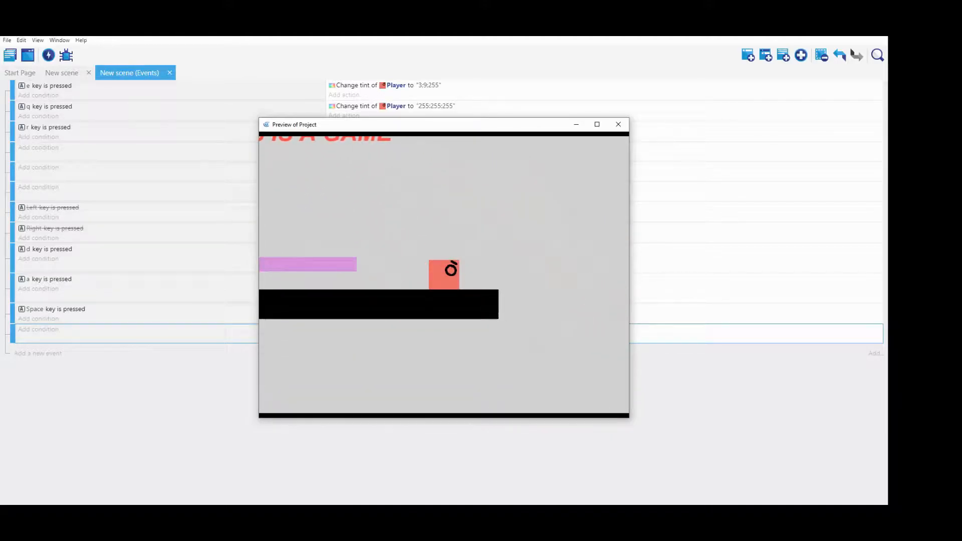
left_click(618, 124)
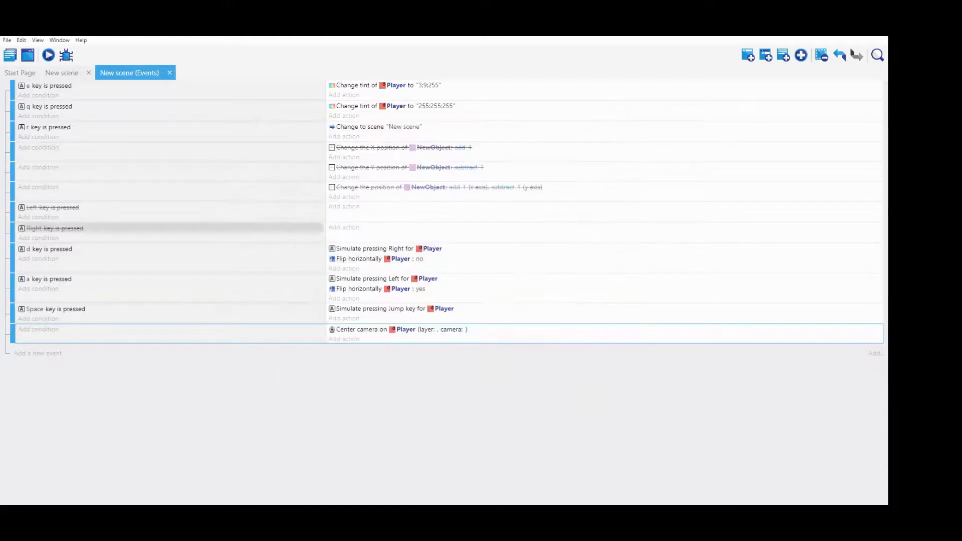
- In the scene layout, move the Player above the small Floor block and raise the NewObject platform to about that block's height
left_click(62, 76)
scroll(376, 286, "down", 10)
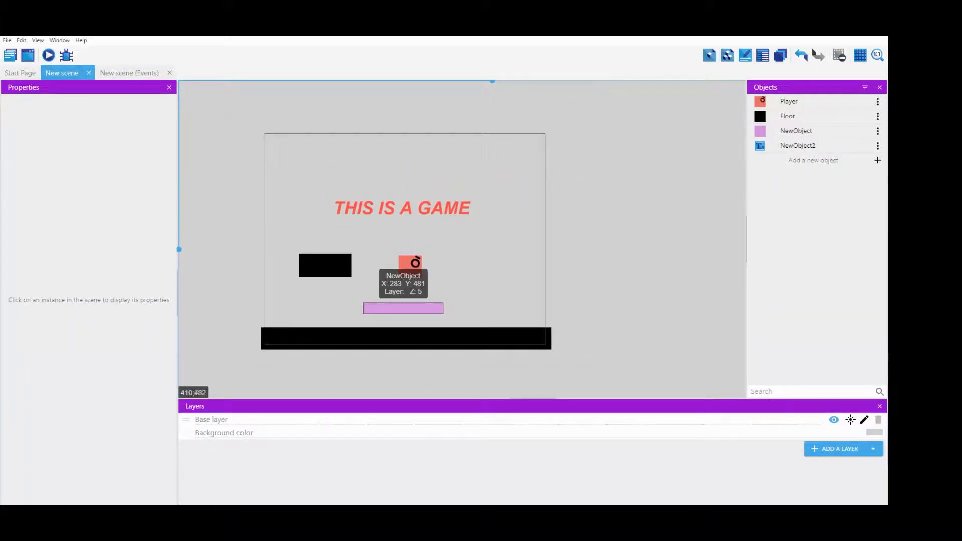
scroll(407, 303, "down", 3)
left_click_drag(407, 306, 346, 262)
left_click(416, 296)
left_click(347, 259)
left_click(376, 295)
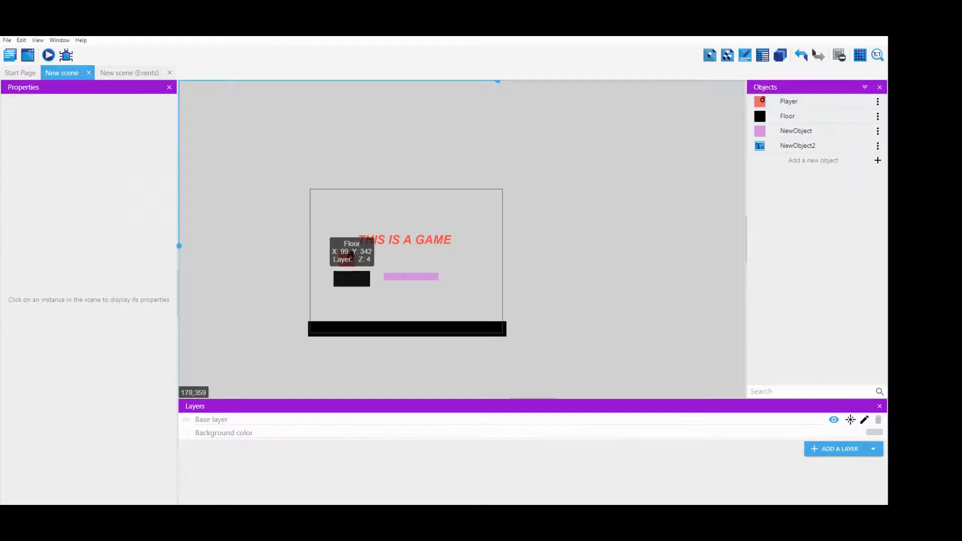
- Move the wide Floor to about X -496, Y 551 and shorten its right end to just outside the game frame
left_click(373, 330)
middle_click_drag(373, 330, 447, 312)
left_click_drag(437, 311, 319, 311)
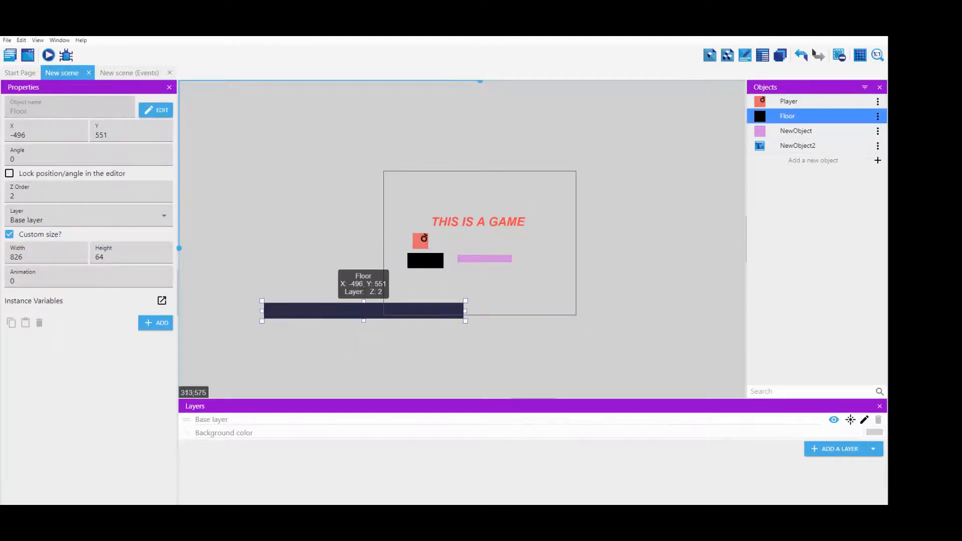
left_click_drag(464, 311, 381, 311)
- Place the Player and the THIS IS A GAME text above the shortened floor, and add two Floor blocks farther right
left_click(425, 230)
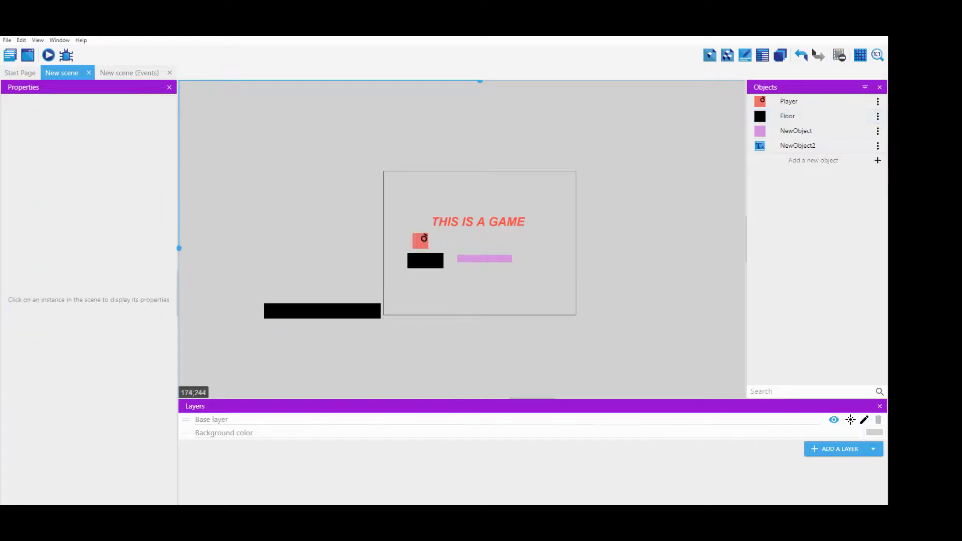
left_click_drag(415, 238, 308, 283)
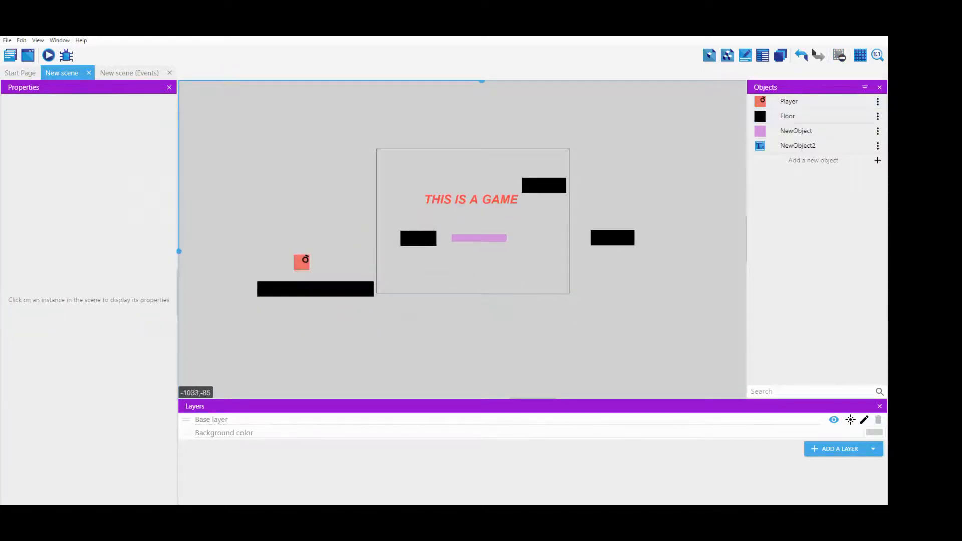
left_click_drag(471, 199, 322, 175)
key("Escape")
scroll(485, 251, "up", 3, "ctrl")
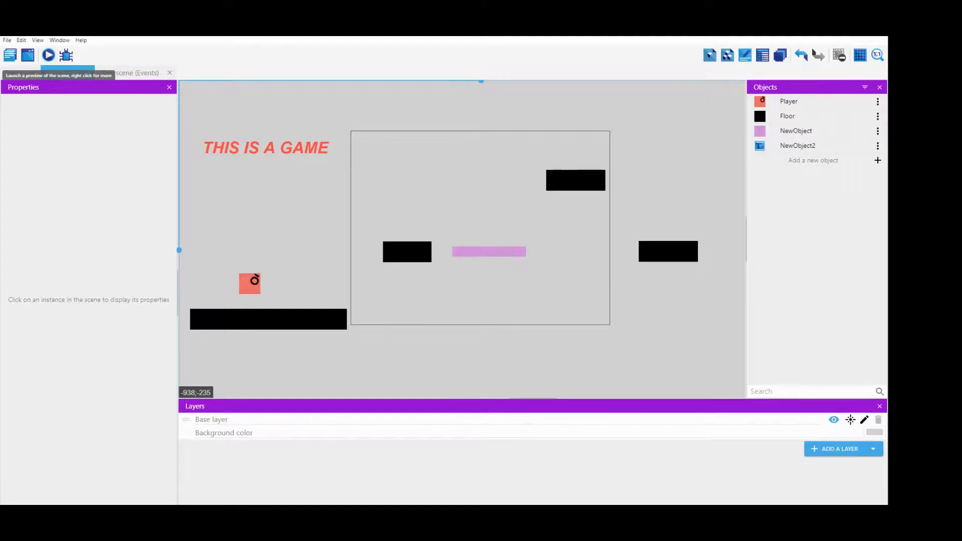
- Preview the rearranged level, move the player across the platforms in both directions, and close the preview
left_click(49, 55)
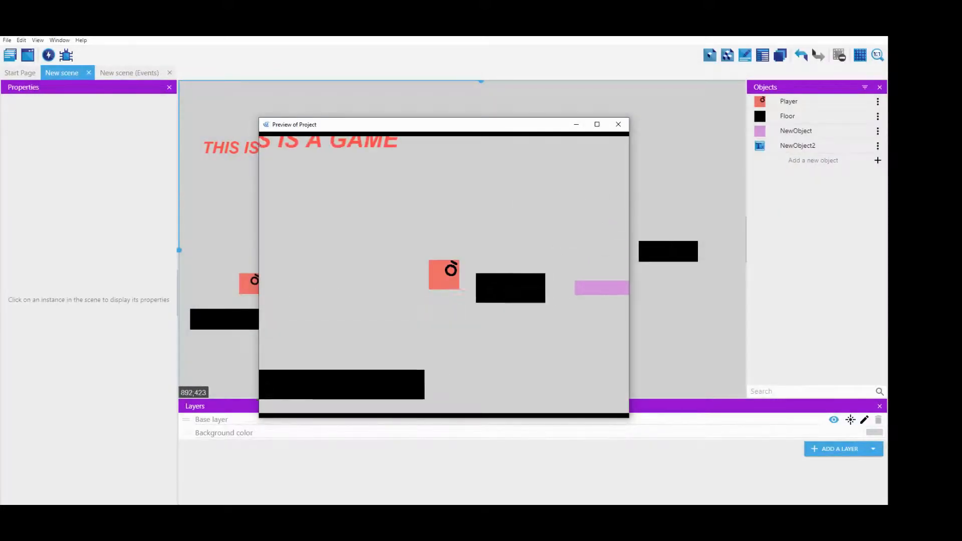
key("Left")
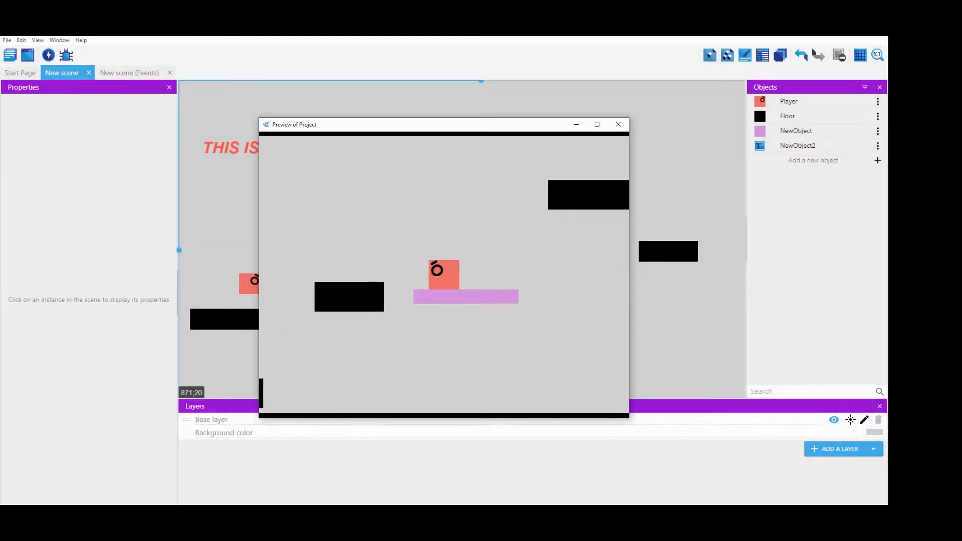
key("Right")
key("Left")
key("Right")
left_click(618, 124)
- In the scene's events, enable the disabled event that adds 1 to NewObject's X position
left_click(129, 73)
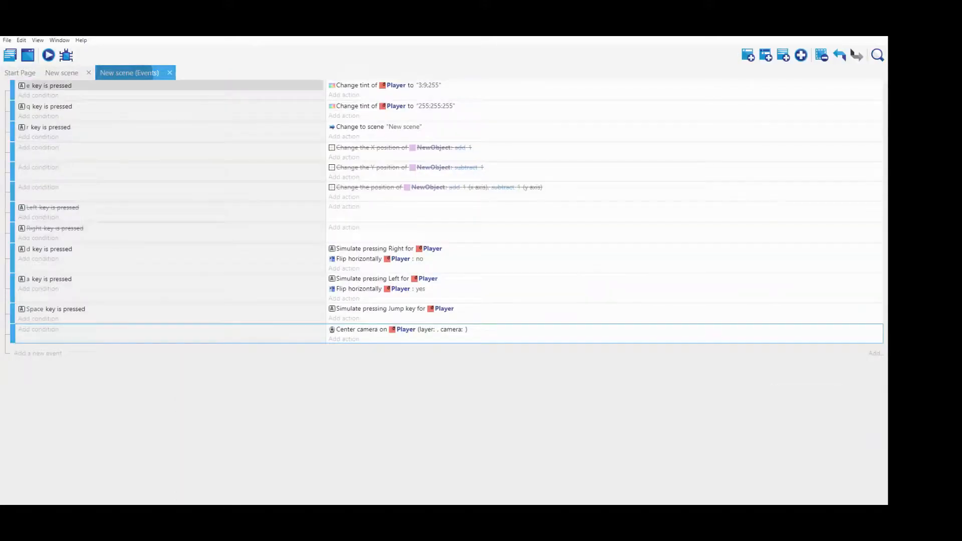
right_click(264, 150)
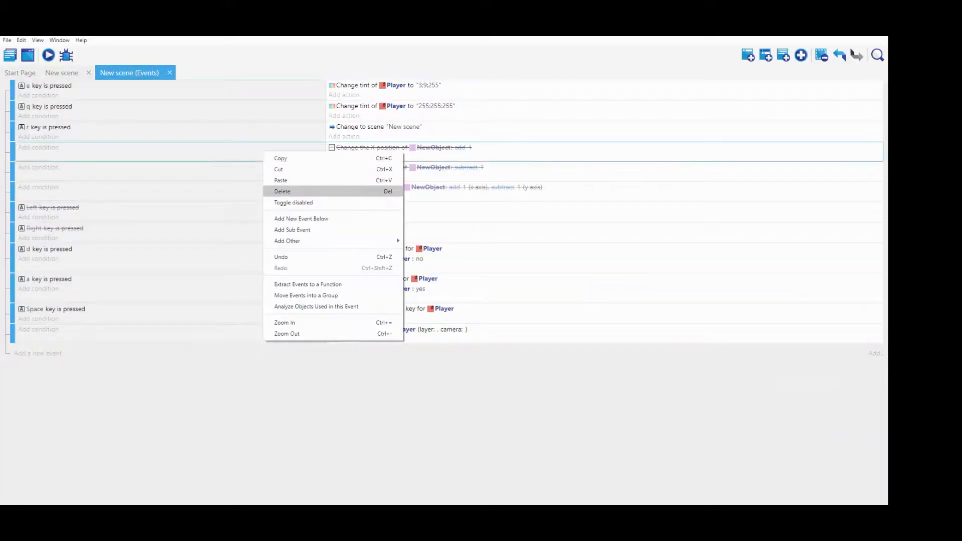
left_click(283, 203)
- Preview the game with the moving NewObject platform, jump the player between platforms with a, d and Space, and close the preview
left_click(48, 55)
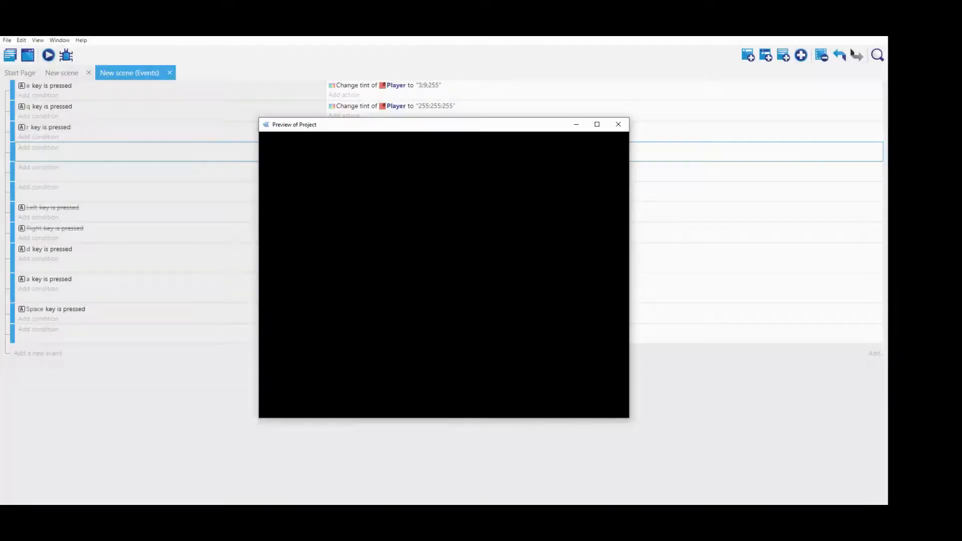
key("d")
key("space")
key("space")
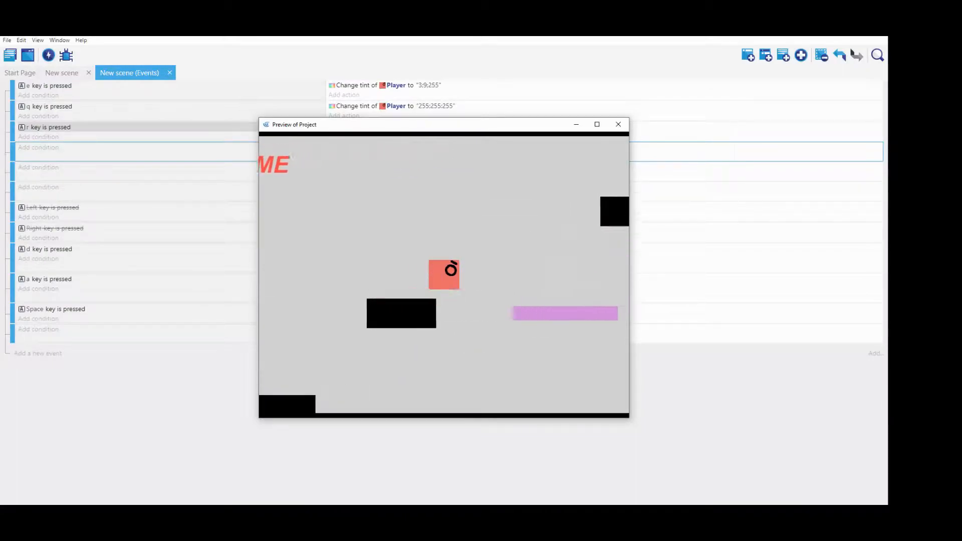
key("d")
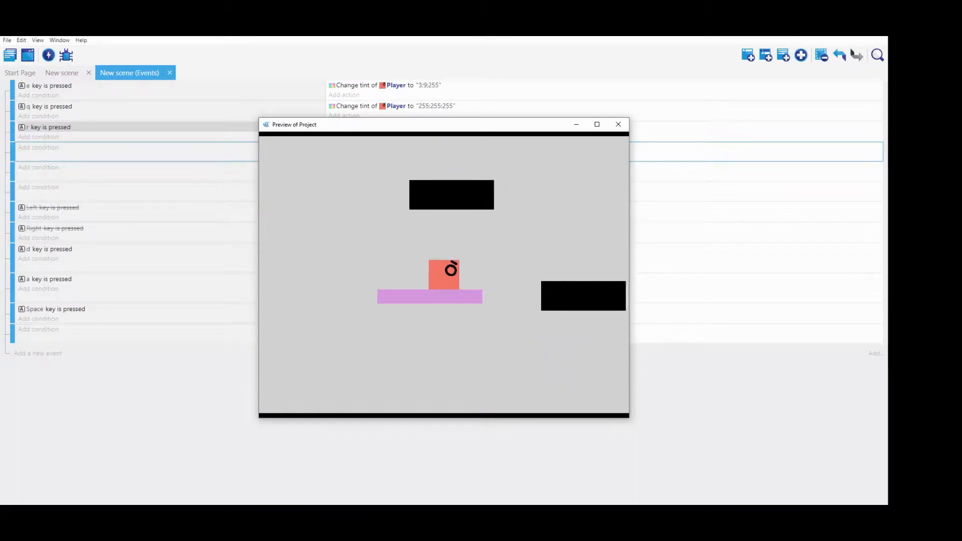
key("space")
key("a")
key("space")
key("space")
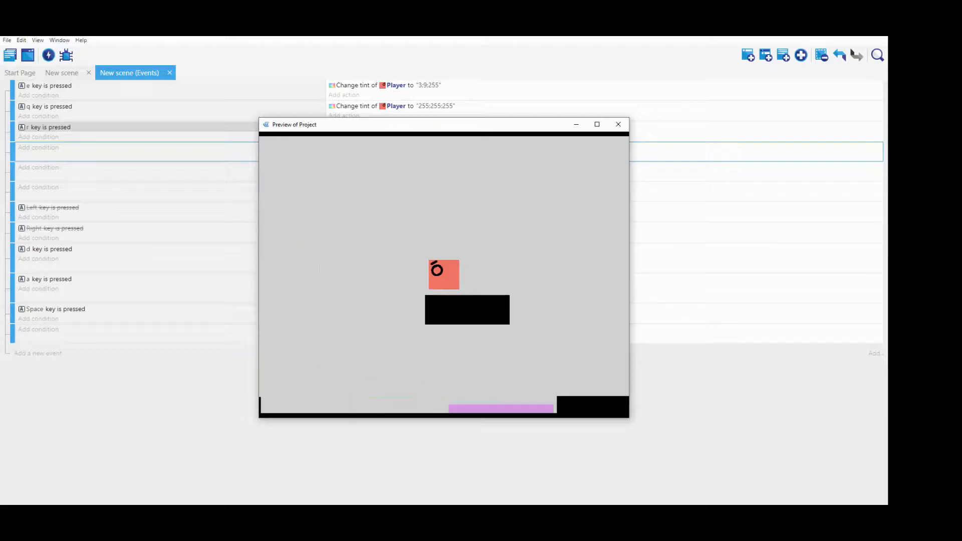
key("d")
key("alt+F4")
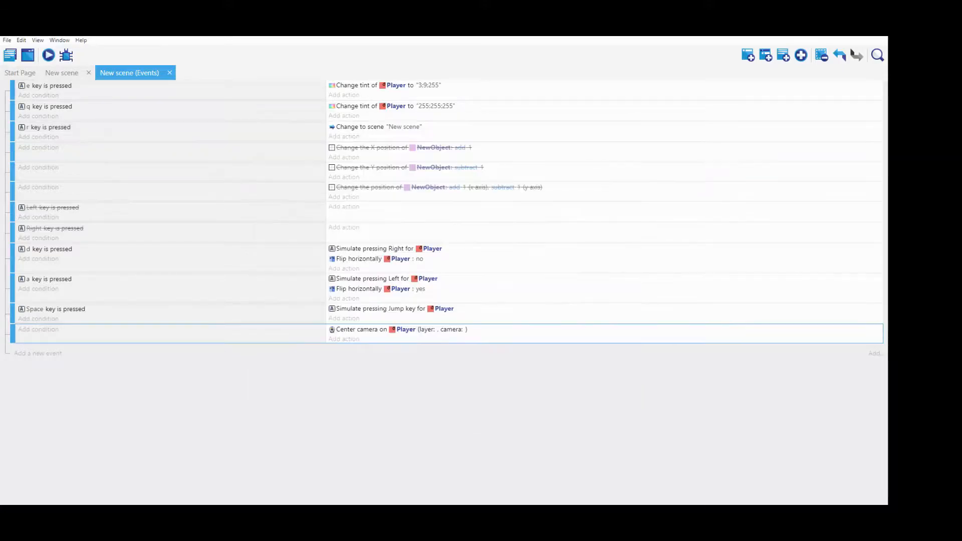
- Review the level layout, and examine the scene's tint, movement, flip, jump and camera-centering events
left_click(62, 73)
scroll(379, 262, "down", 5)
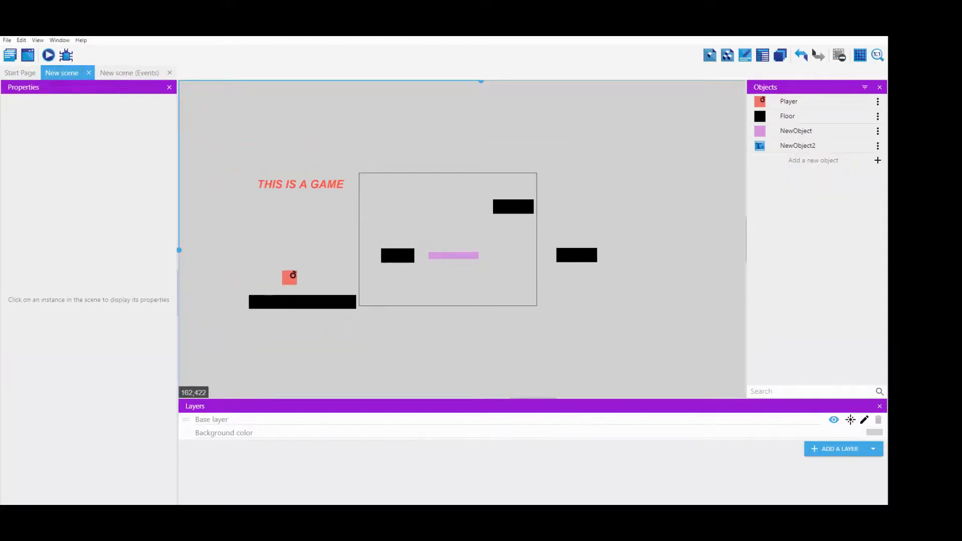
middle_click_drag(443, 299, 471, 309)
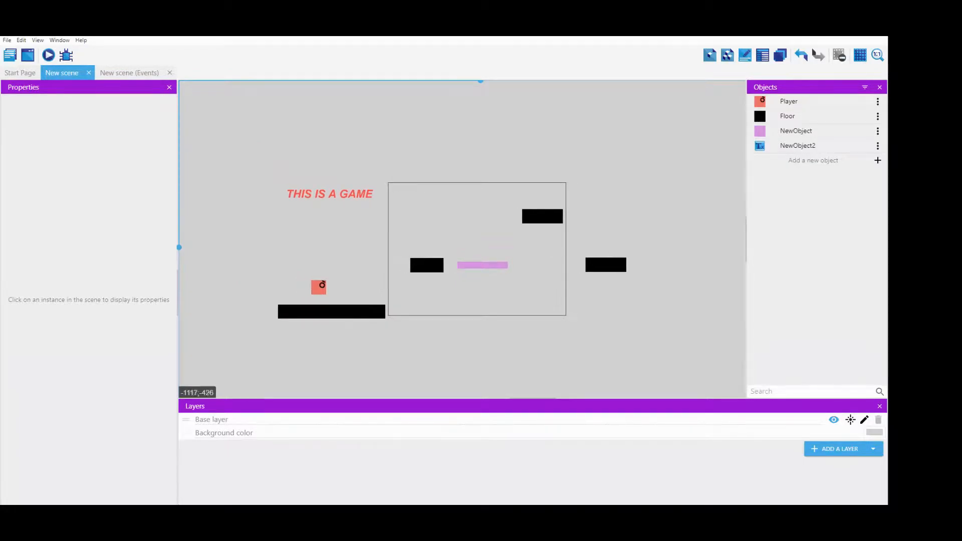
left_click(129, 73)
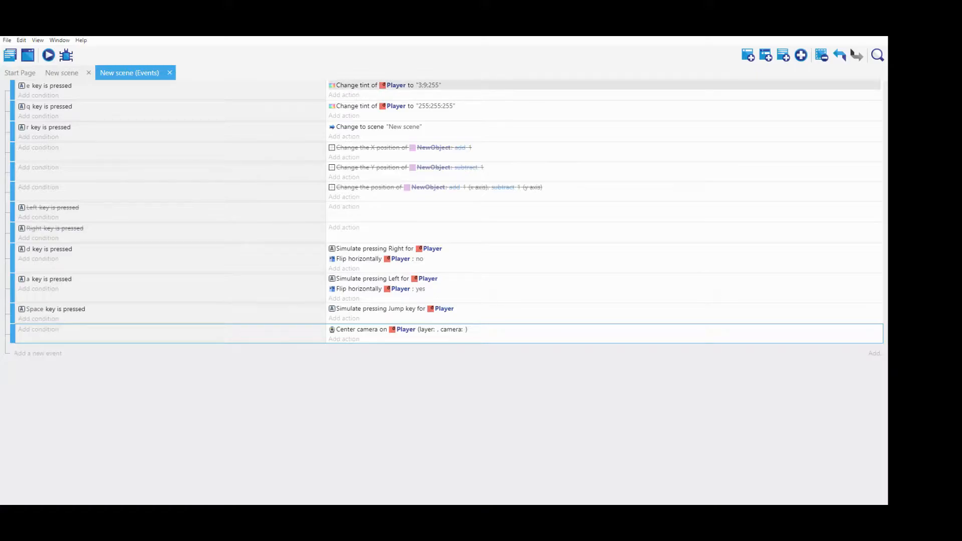
left_click(376, 85)
left_click(376, 106)
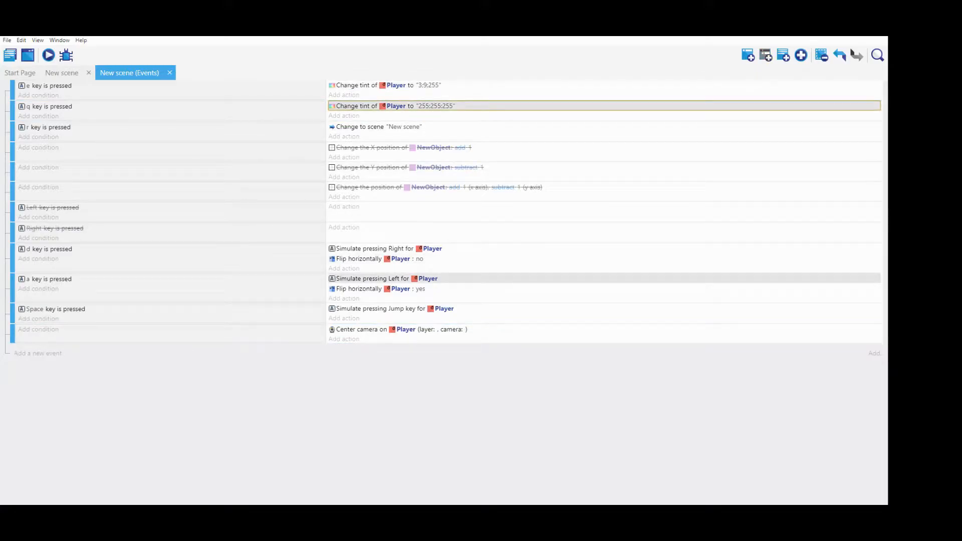
left_click(376, 268)
left_click(376, 298)
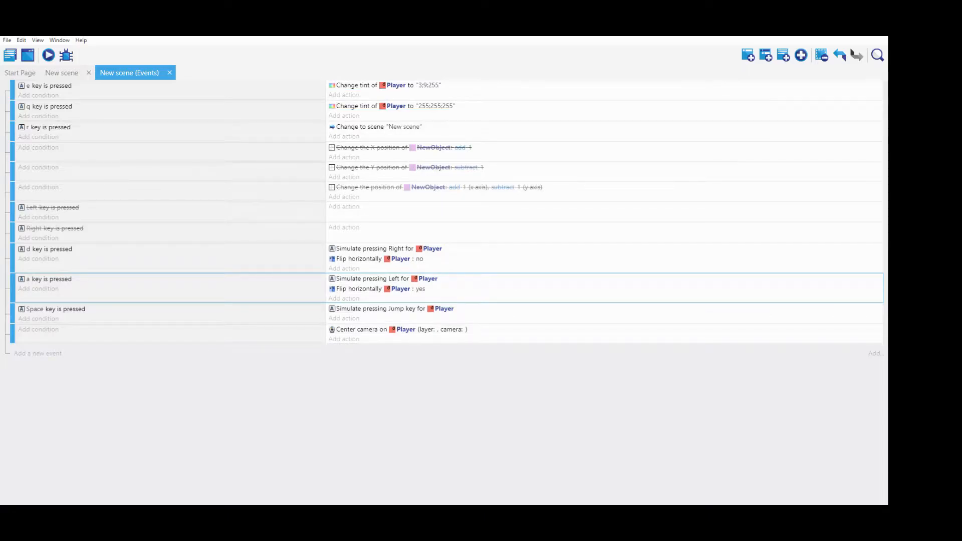
left_click(376, 318)
left_click(376, 329)
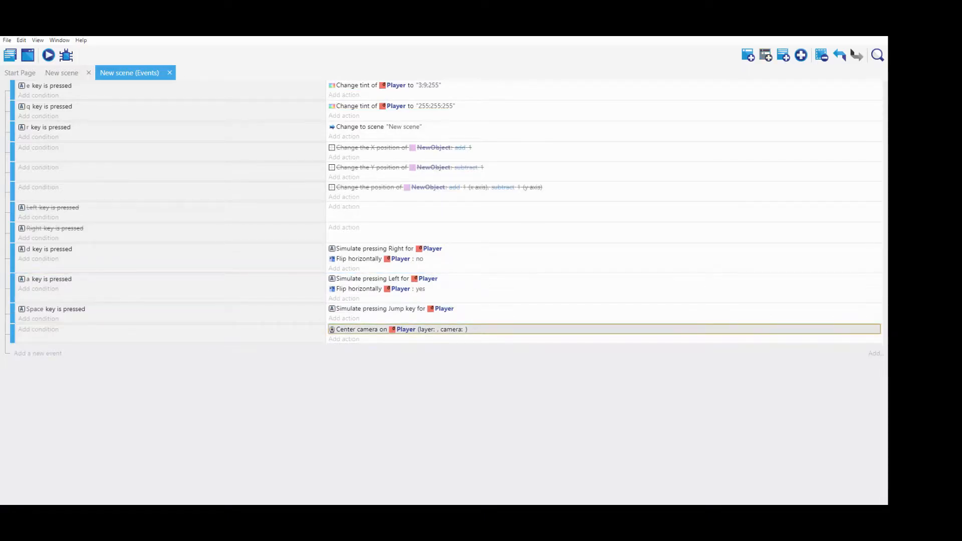
left_click(376, 338)
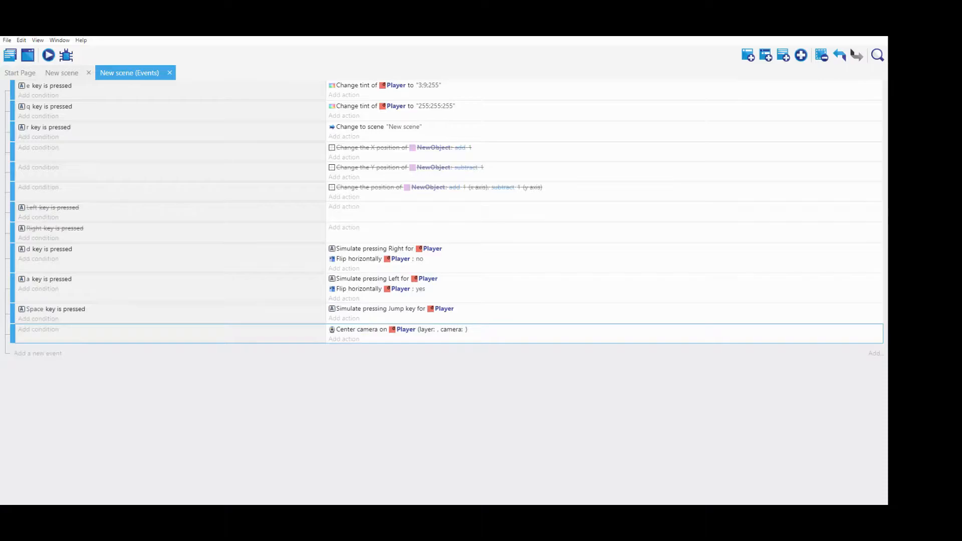
right_click(363, 329)
left_click(381, 335)
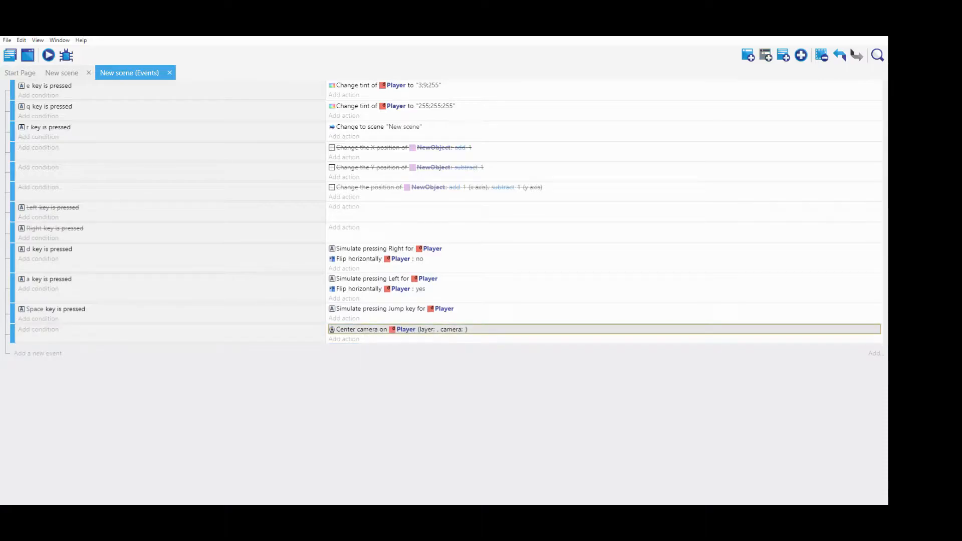
- Browse the available action categories for the camera event, then remove the duplicate action that centers the camera on Player
left_click(383, 338)
double_click(384, 338)
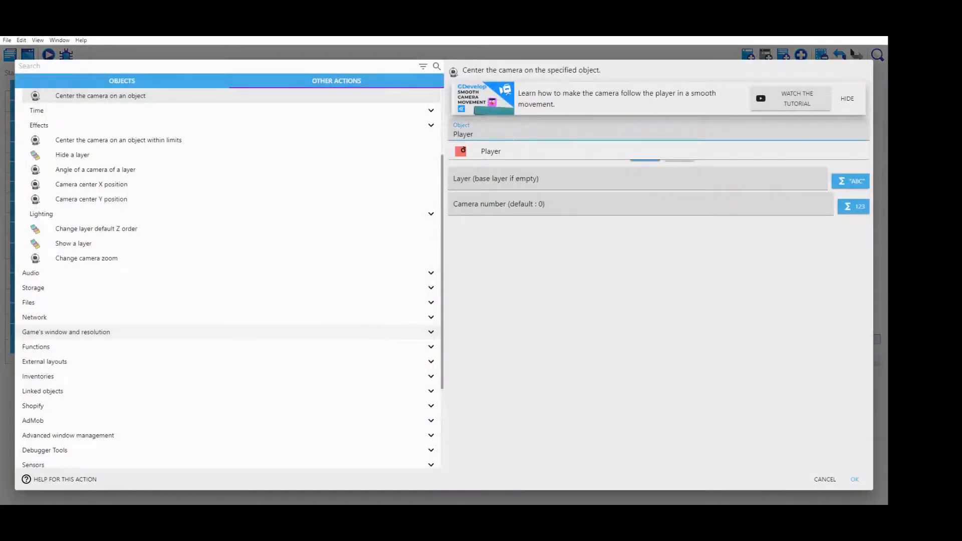
scroll(381, 333, "up", 2)
scroll(226, 316, "down", 5)
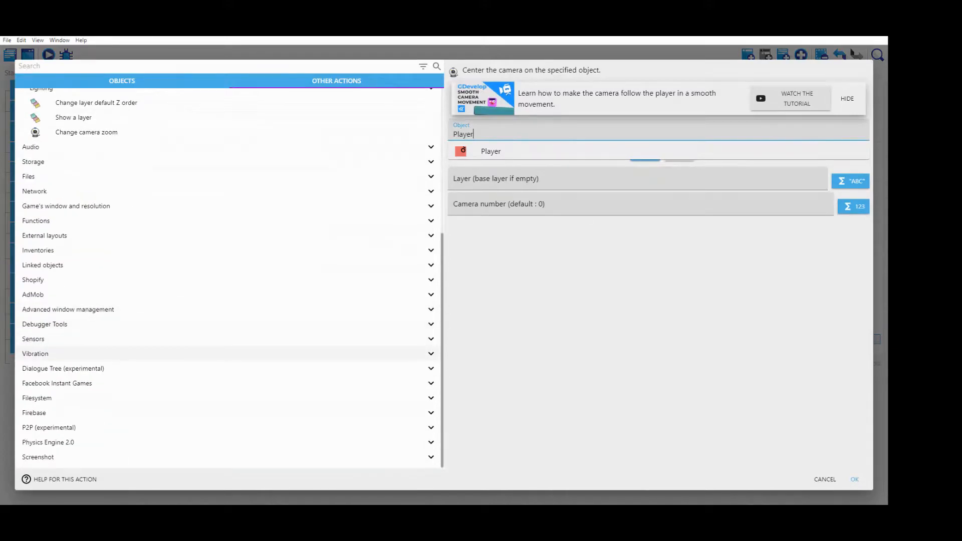
key("Escape")
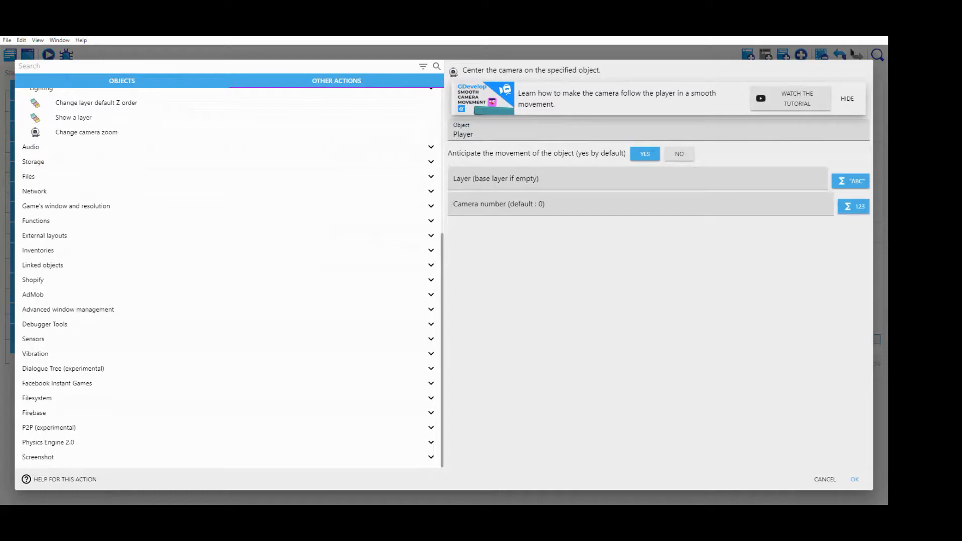
key("Return")
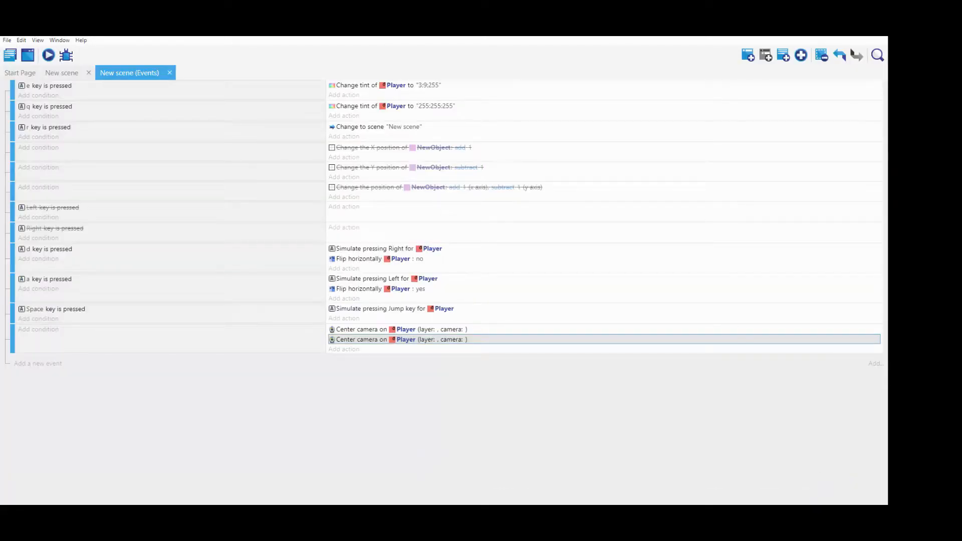
key("Delete")
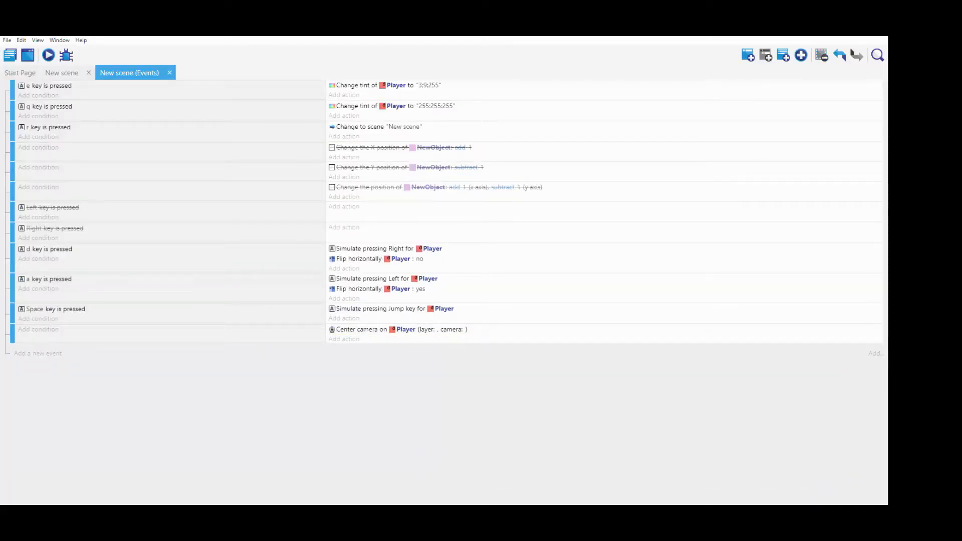
- Return to the New scene layout and examine the placement of the Player, title text and platforms
left_click(68, 73)
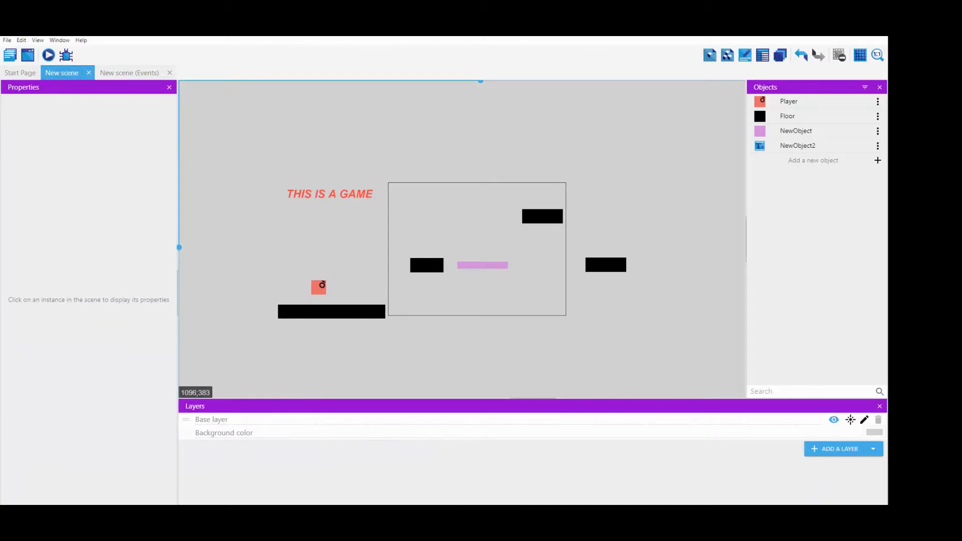
left_click_drag(649, 147, 269, 354)
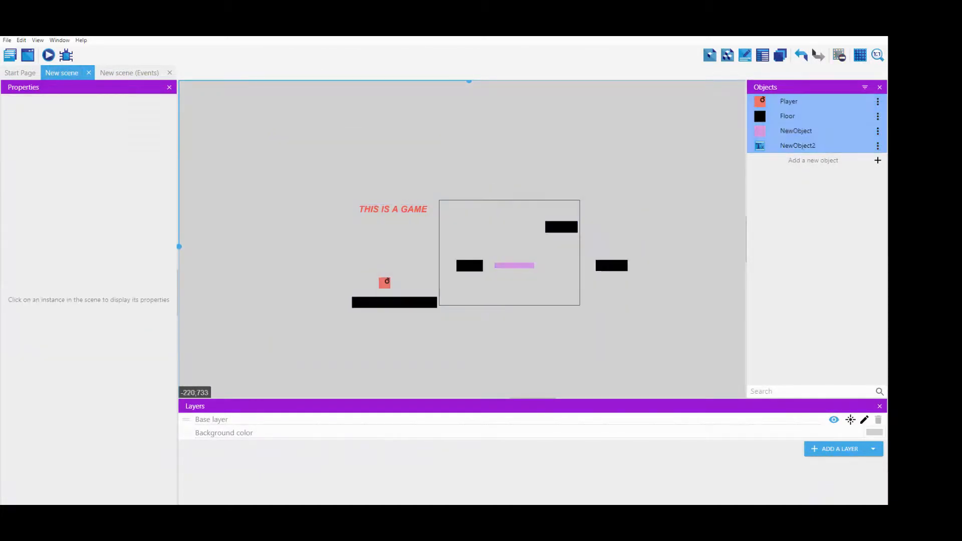
scroll(518, 283, "up", 3)
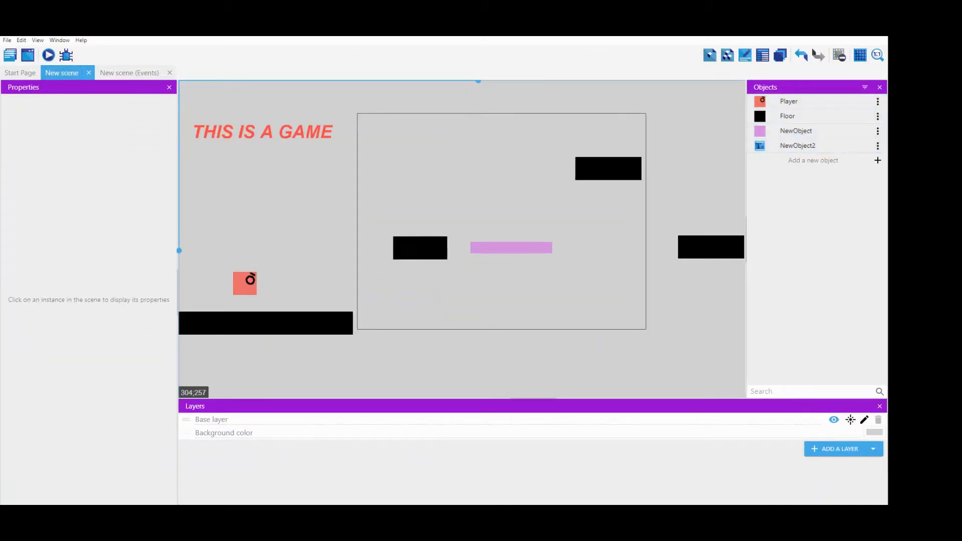
scroll(447, 212, "down", 2)
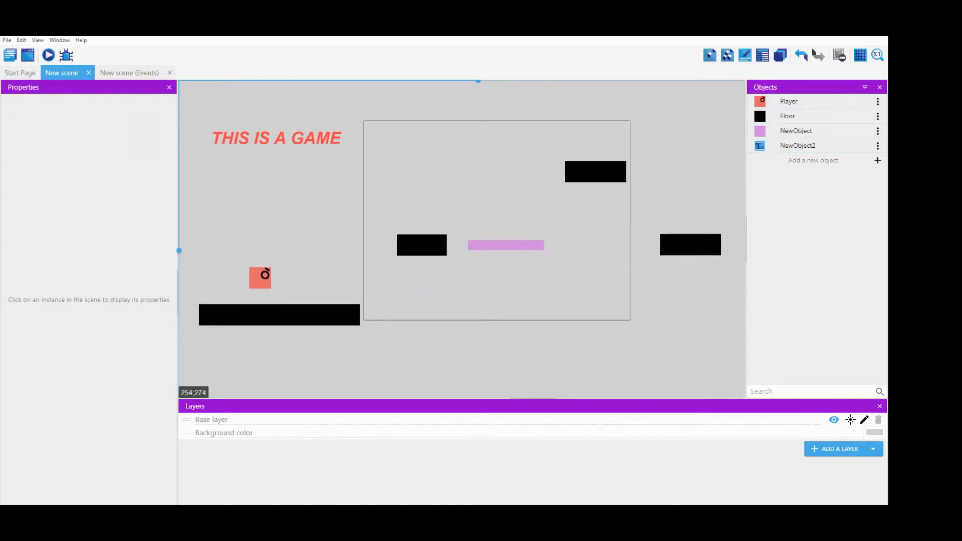
scroll(443, 214, "up", 2)
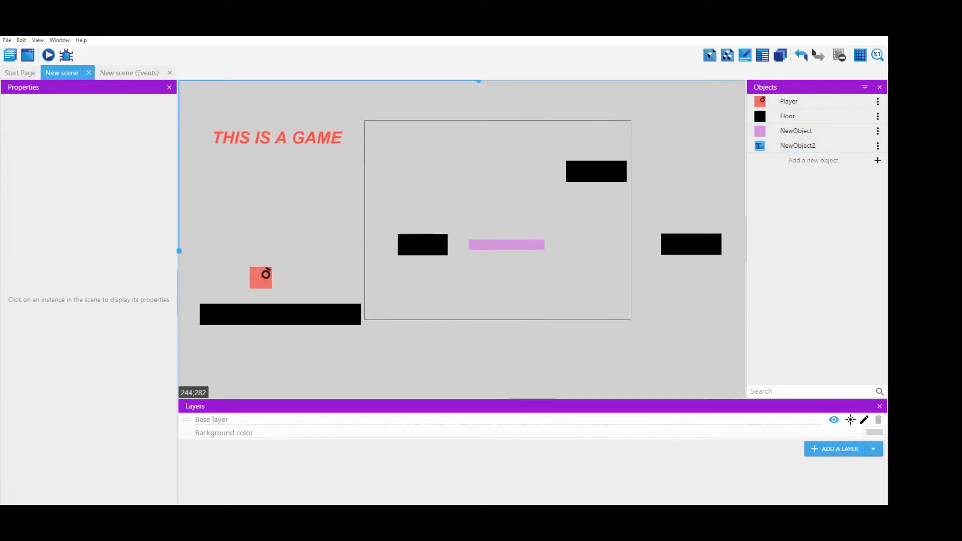
scroll(434, 203, "up", 1)
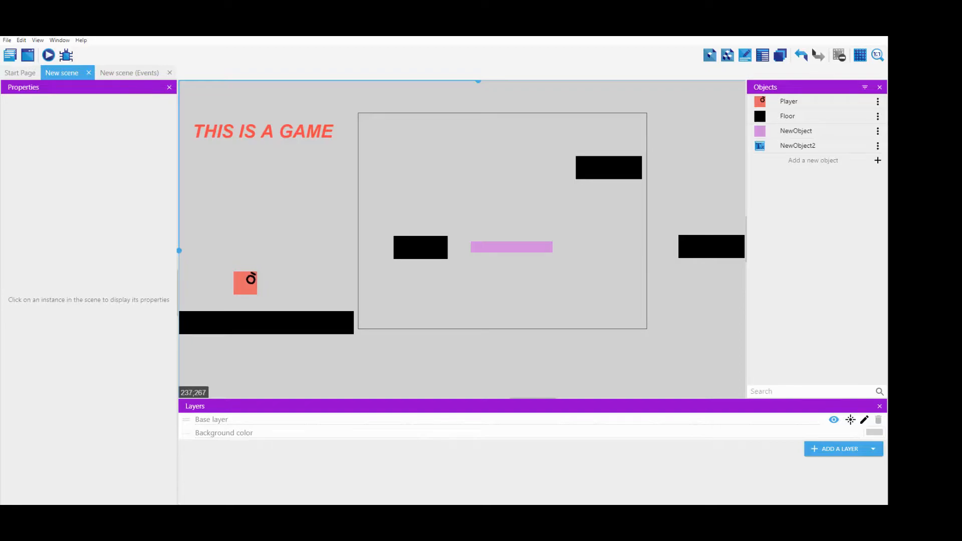
scroll(441, 208, "down", 3)
scroll(441, 208, "up", 3)
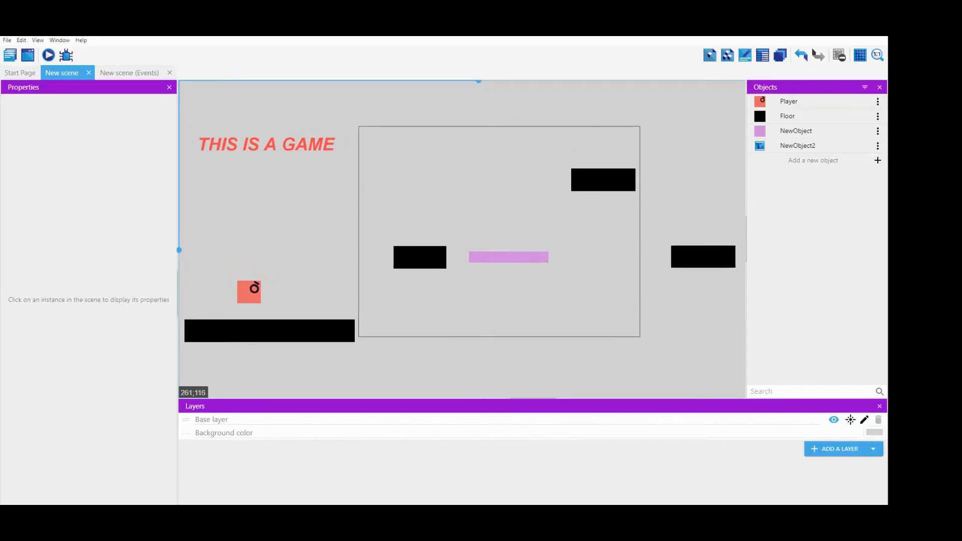
scroll(446, 200, "up", 1)
scroll(450, 167, "down", 2)
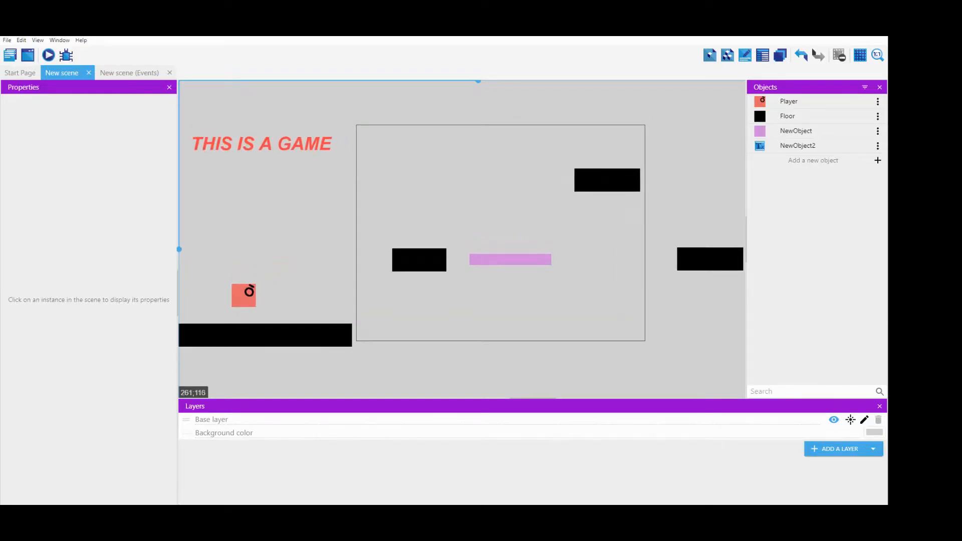
scroll(450, 167, "up", 3)
scroll(450, 167, "down", 2)
scroll(450, 167, "down", 2)
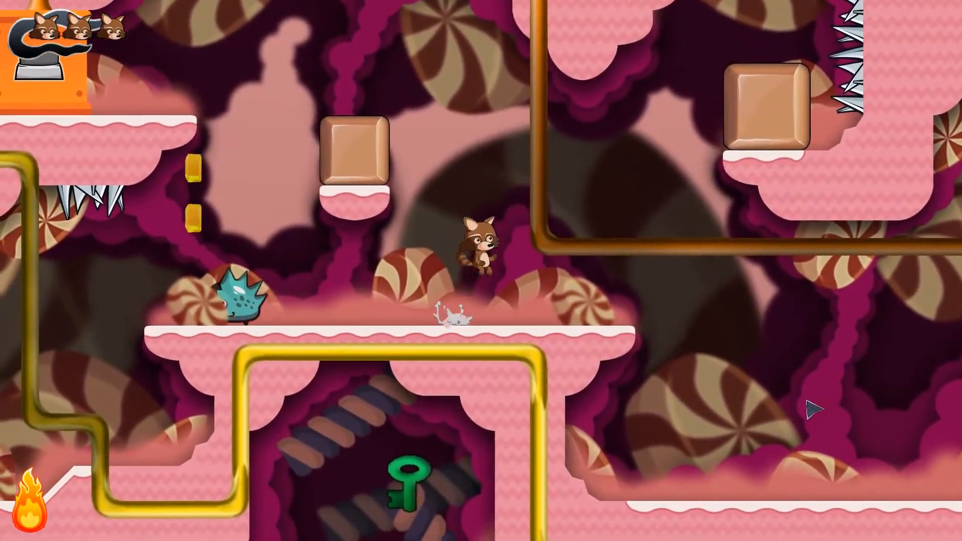
key("Left")
key("Left")
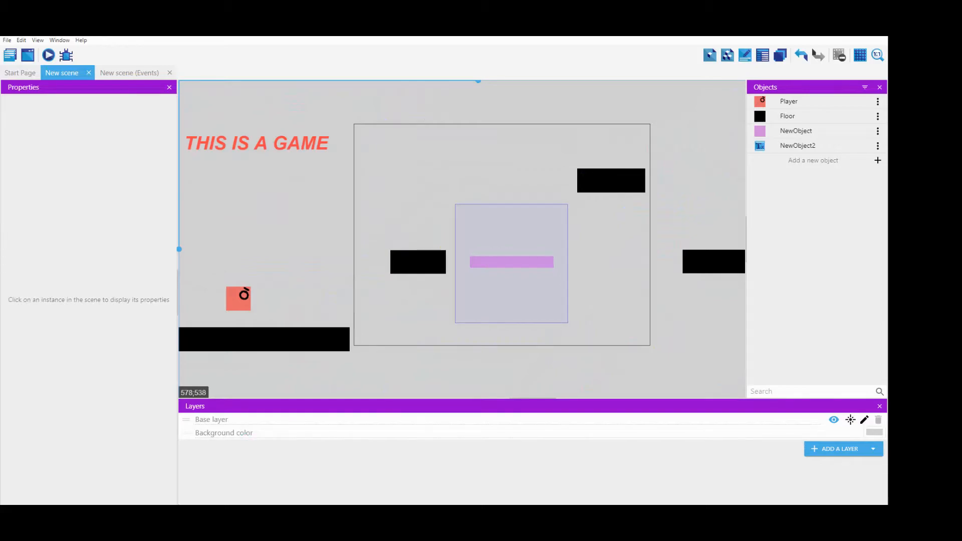
left_click_drag(568, 322, 455, 199)
left_click(459, 204)
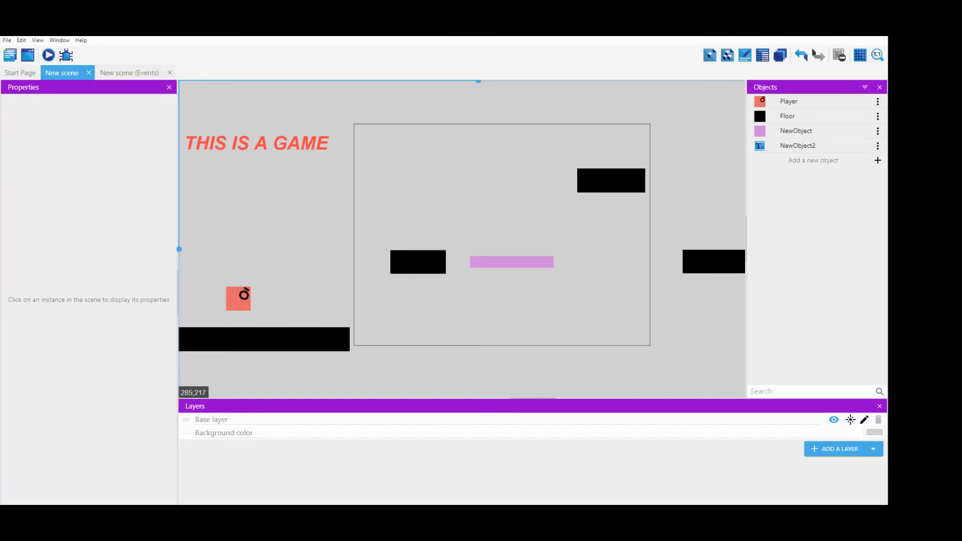
left_click_drag(459, 215, 380, 302)
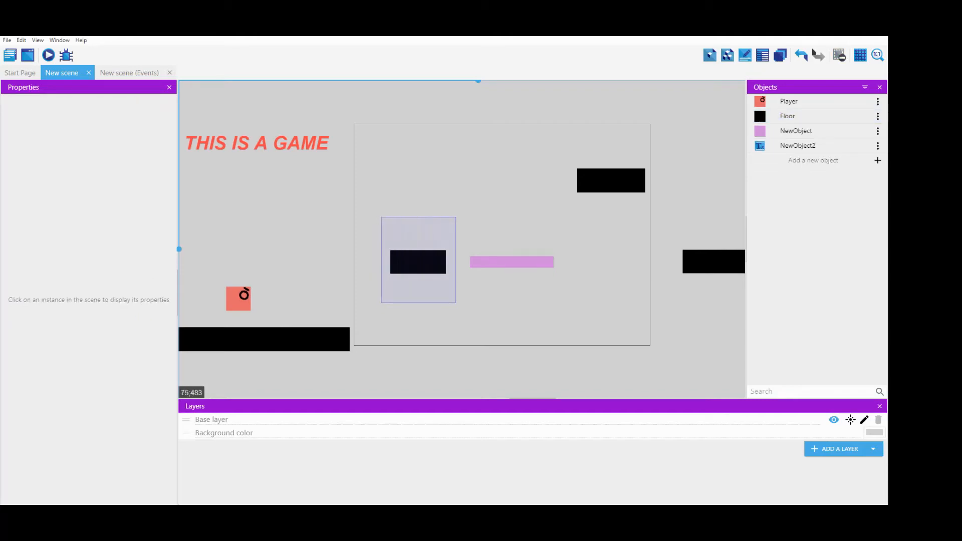